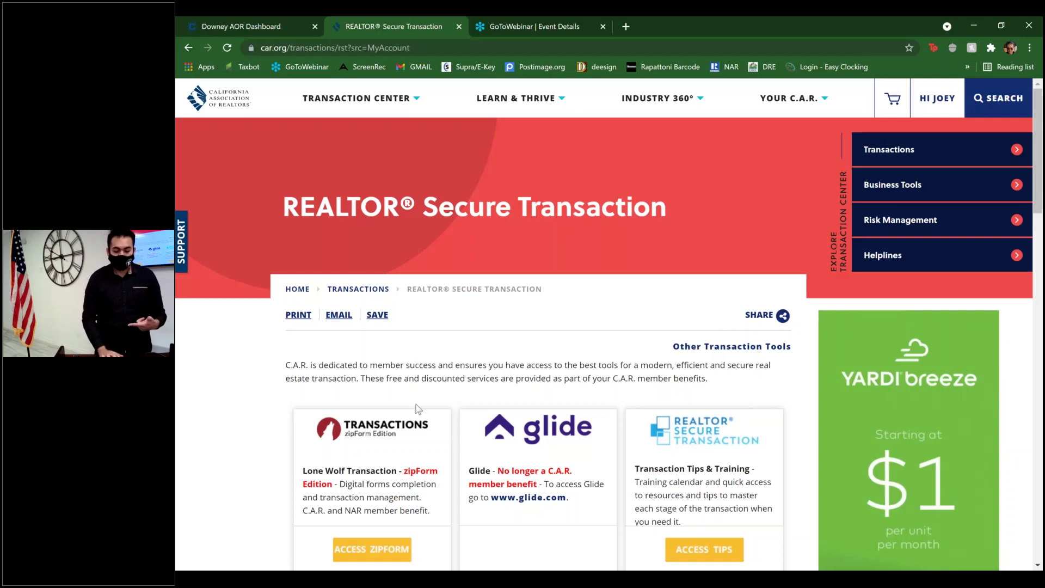
# - Launch Lone Wolf zipForm from the C.A.R. transaction tools page and continue into Transactions
pyautogui.scroll(-1, 418, 408)
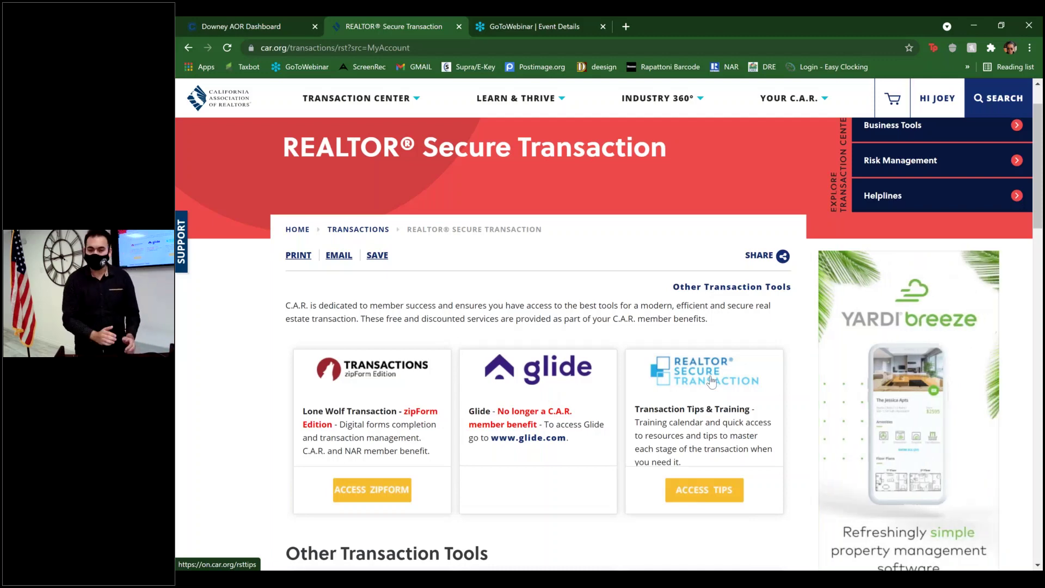
pyautogui.click(381, 486)
pyautogui.click(381, 487)
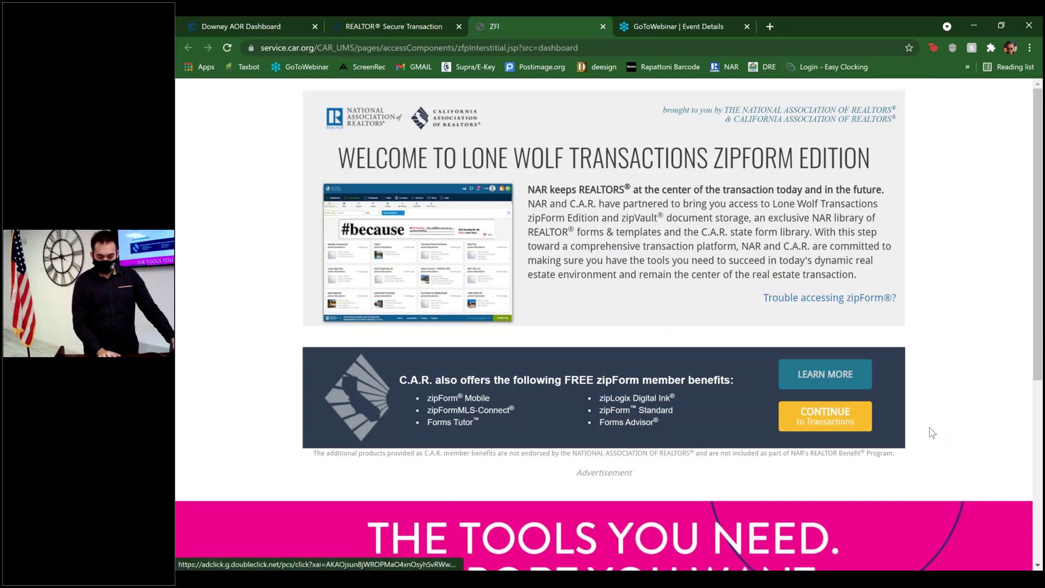
pyautogui.click(843, 426)
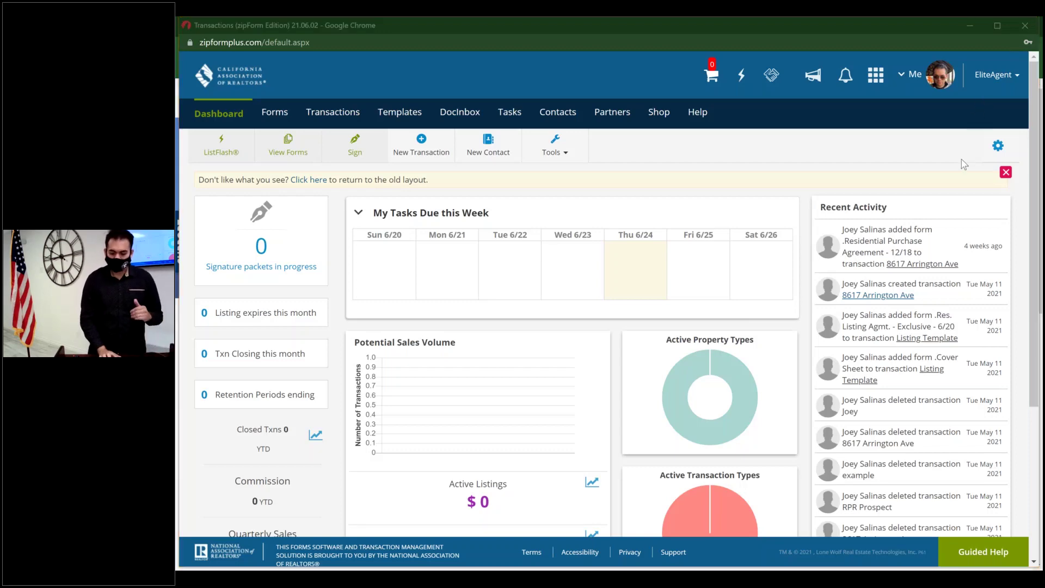
# - Open the Me avatar menu to see the agent's profile summary
pyautogui.click(933, 77)
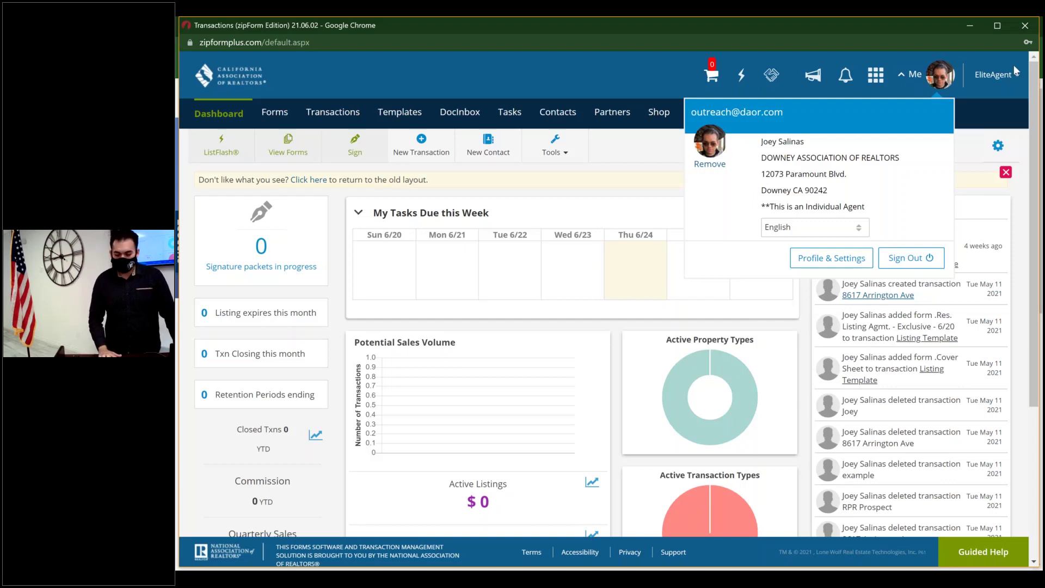
# - Review the About Me details in Profile & Settings, then view Sign In & Security
pyautogui.click(831, 260)
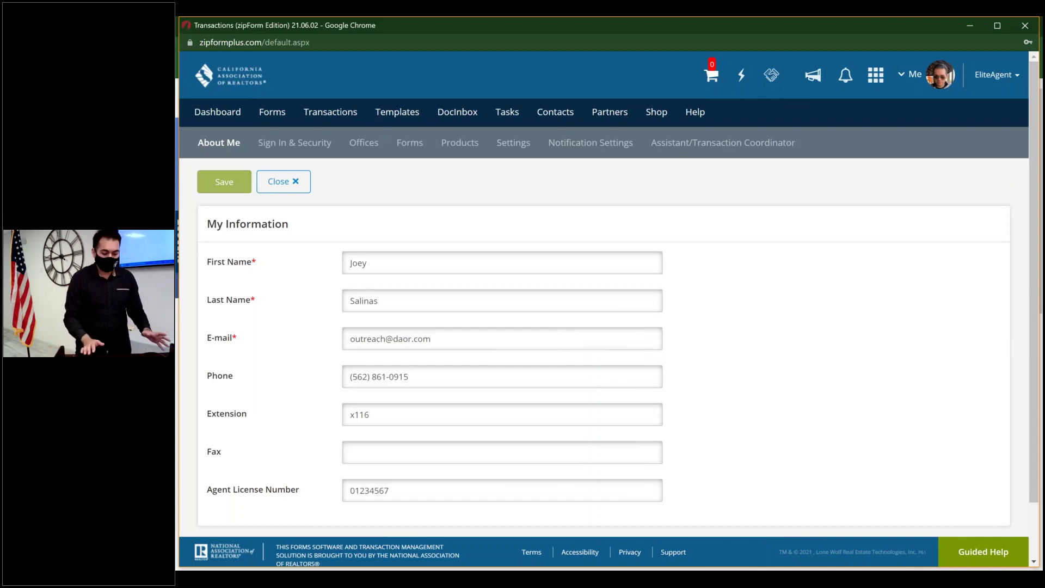
pyautogui.click(215, 144)
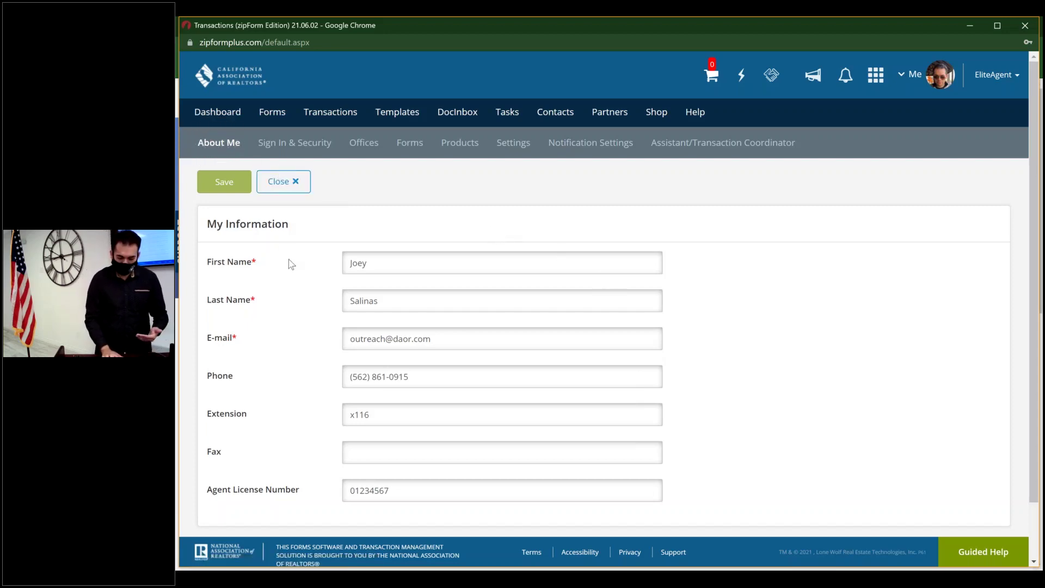
pyautogui.click(397, 489)
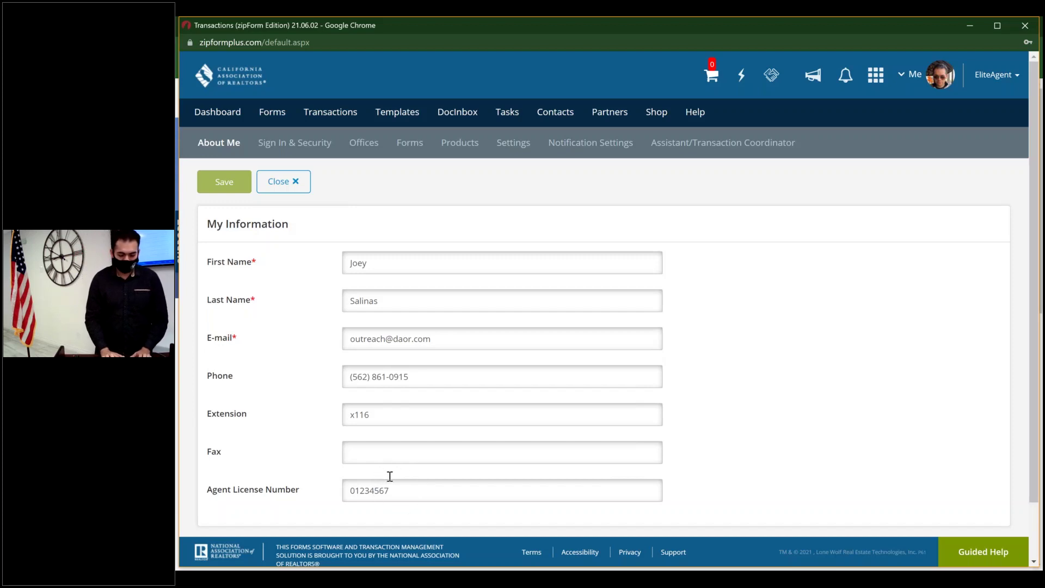
pyautogui.click(224, 174)
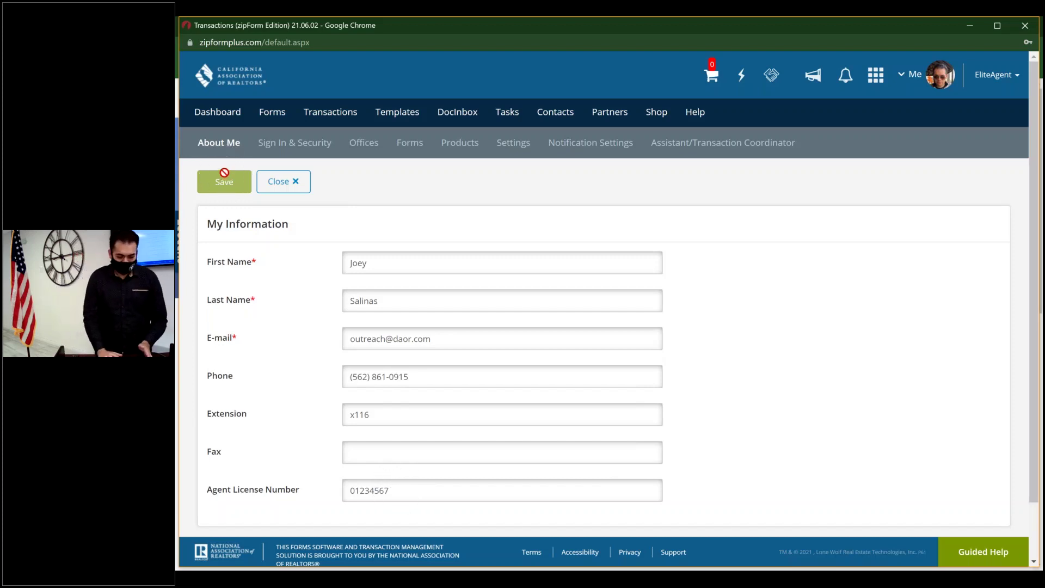
pyautogui.click(306, 143)
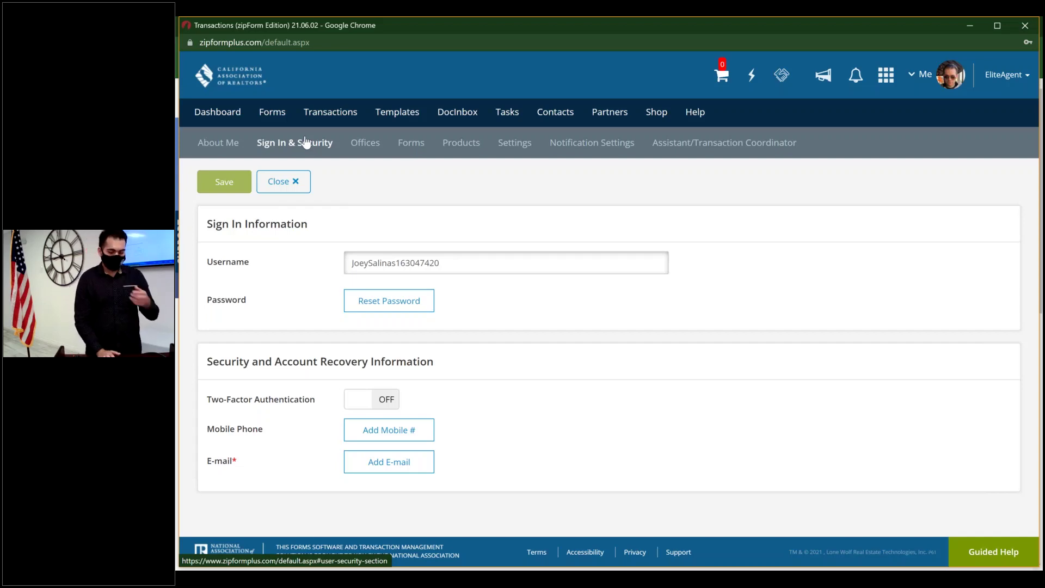
# - Check My Company Information under Offices, then the Form Libraries under Forms
pyautogui.click(373, 144)
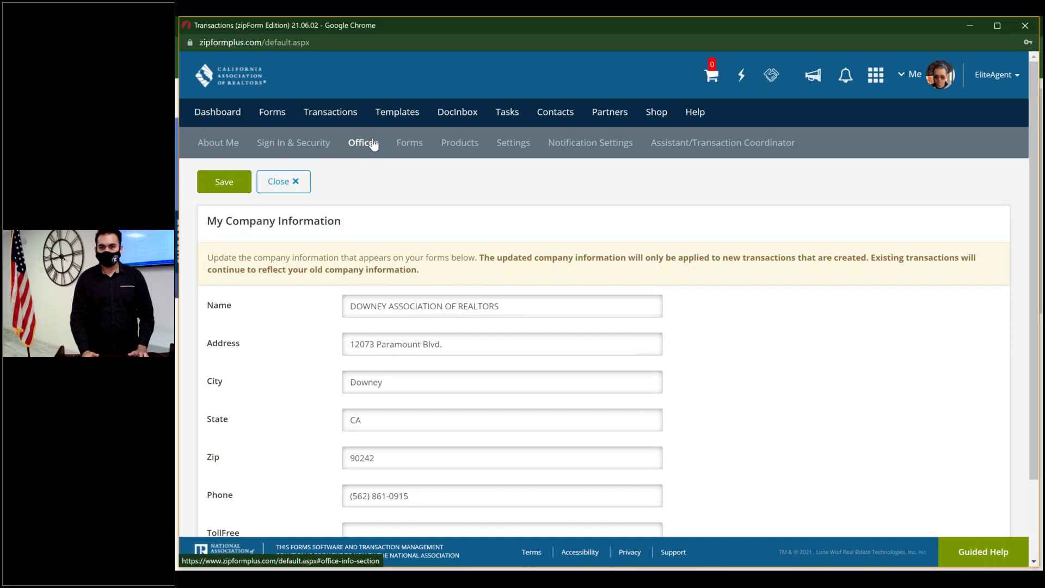
pyautogui.click(413, 144)
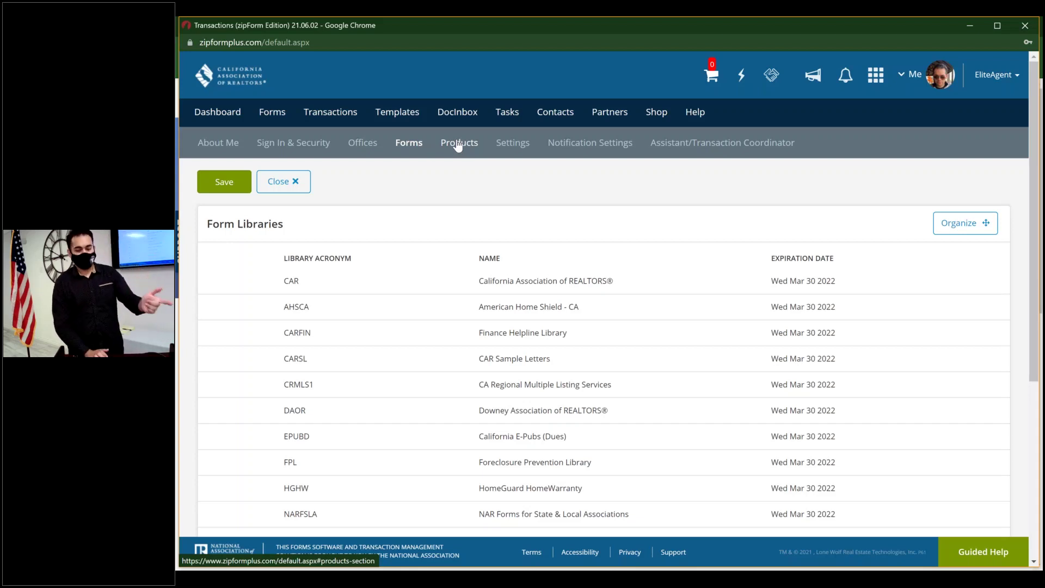
# - Show the Settings section with e-signature options and account preferences
pyautogui.click(511, 145)
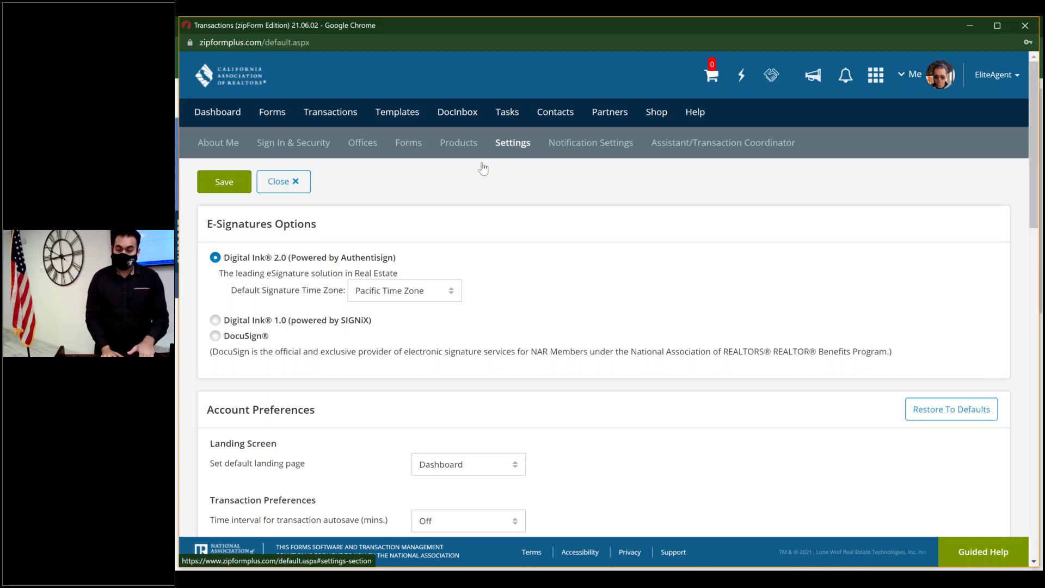
# - Switch the e-signature provider from Digital Ink 2.0 to DocuSign®
pyautogui.click(271, 222)
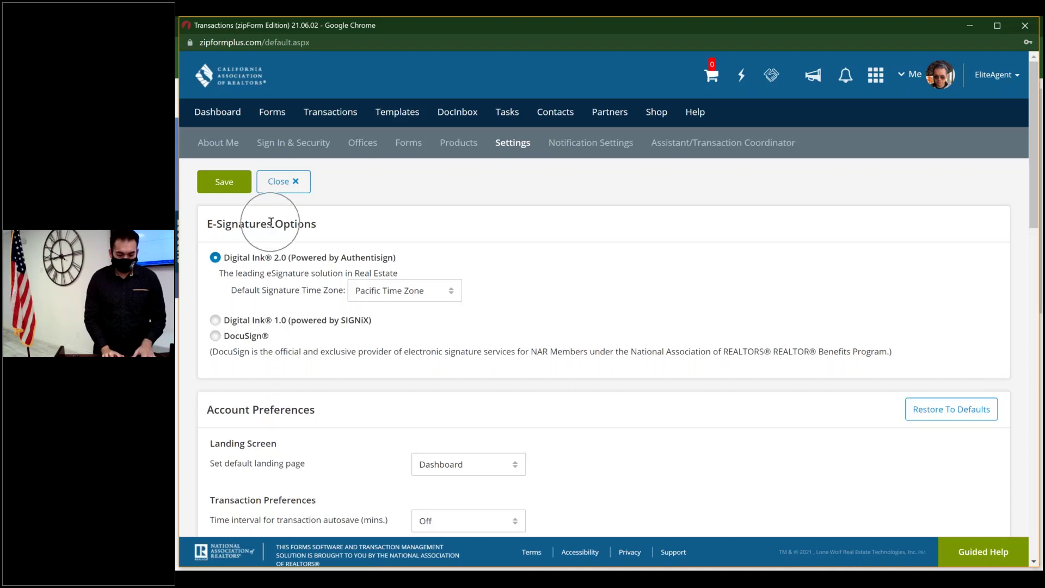
pyautogui.click(260, 261)
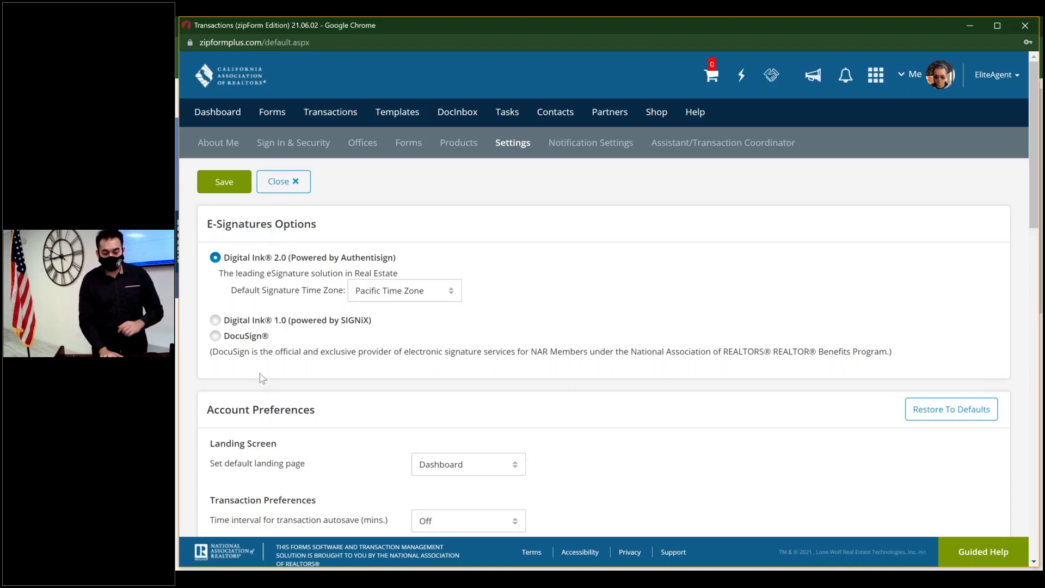
pyautogui.click(255, 342)
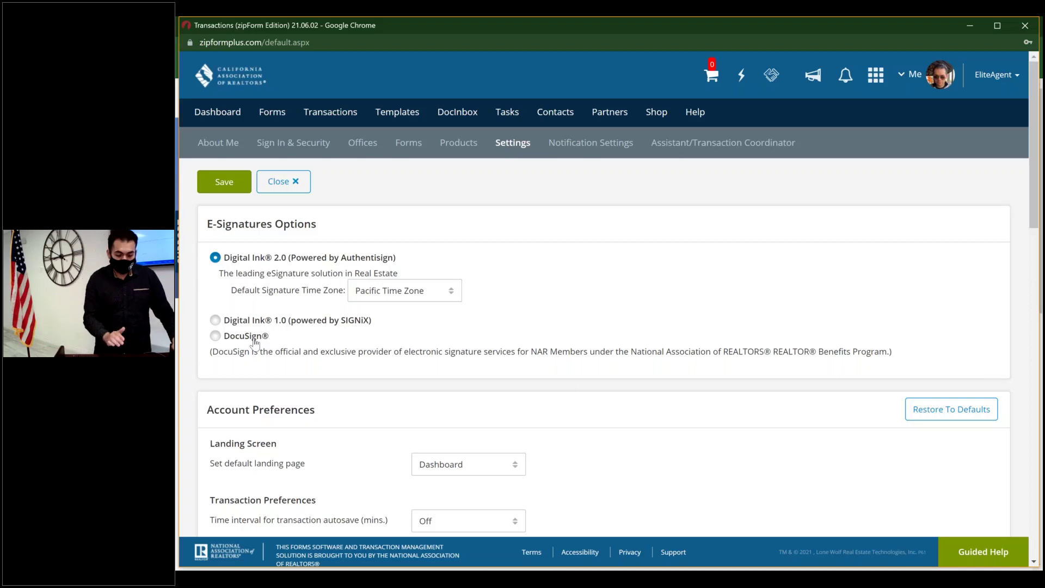
pyautogui.click(216, 337)
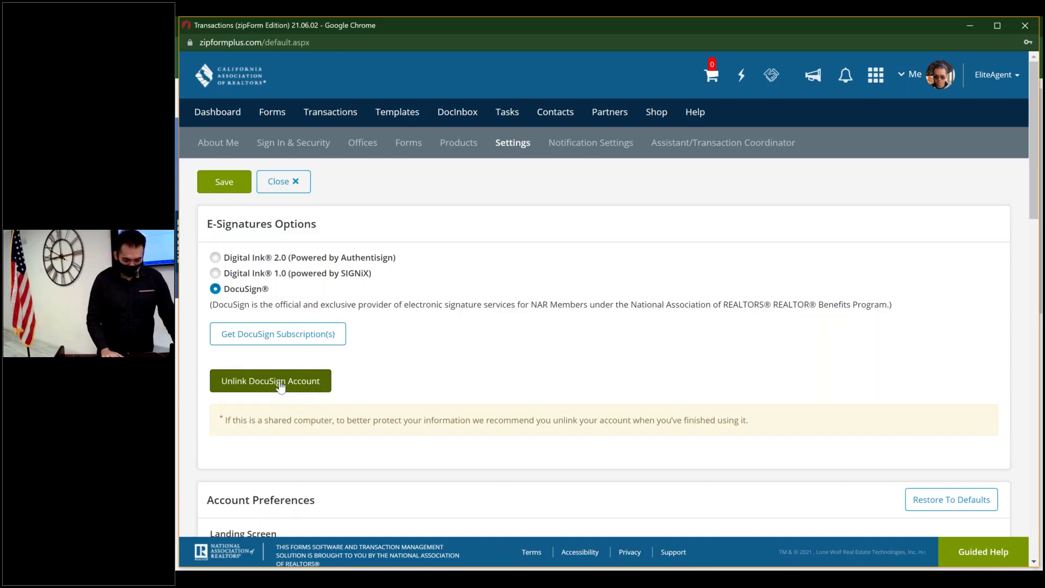
# - Scroll through the account preferences and integration settings and back to the top
pyautogui.scroll(-8, 280, 386)
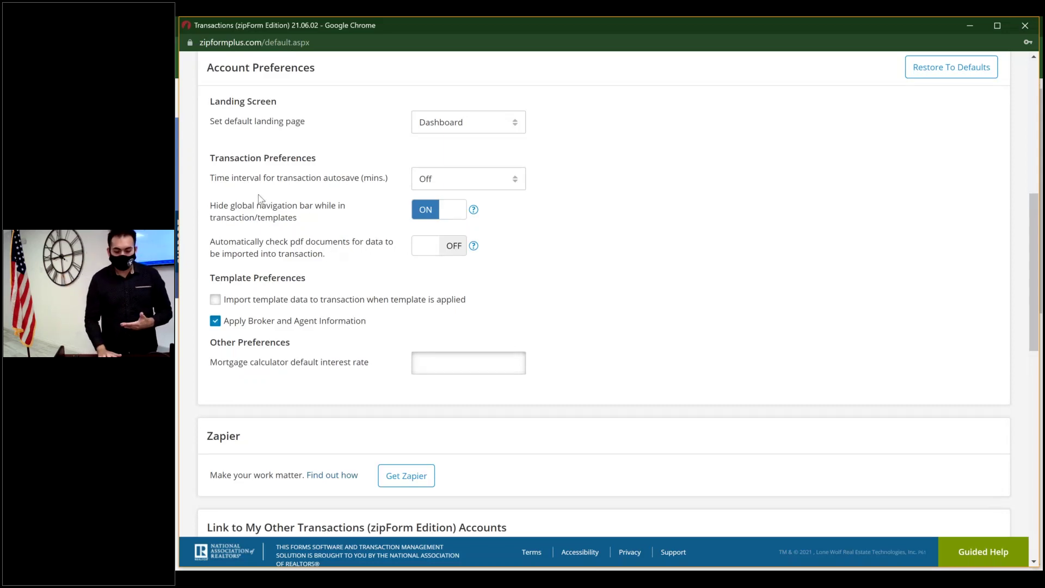
pyautogui.scroll(-10, 268, 255)
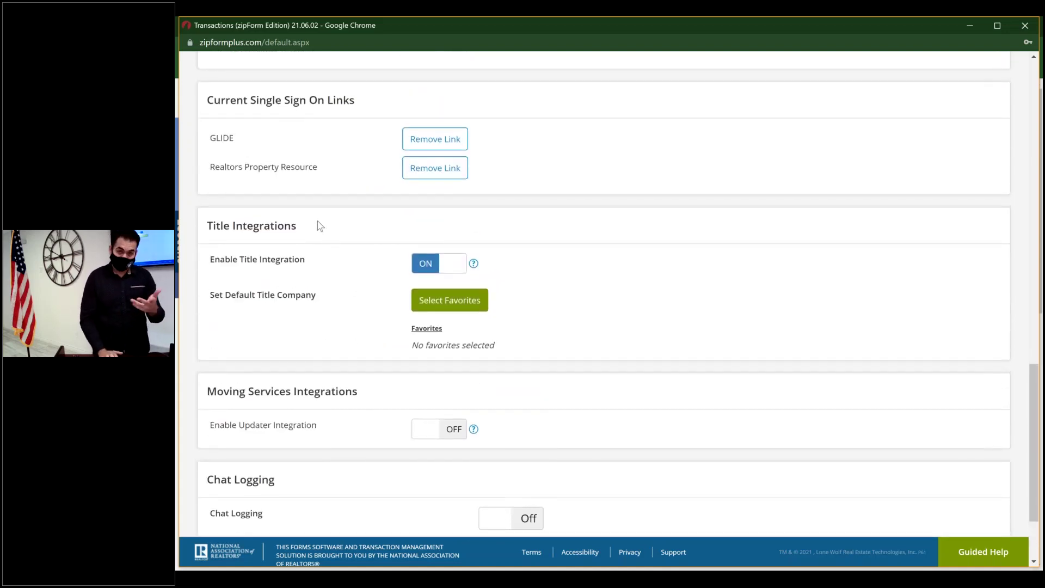
pyautogui.scroll(1, 320, 225)
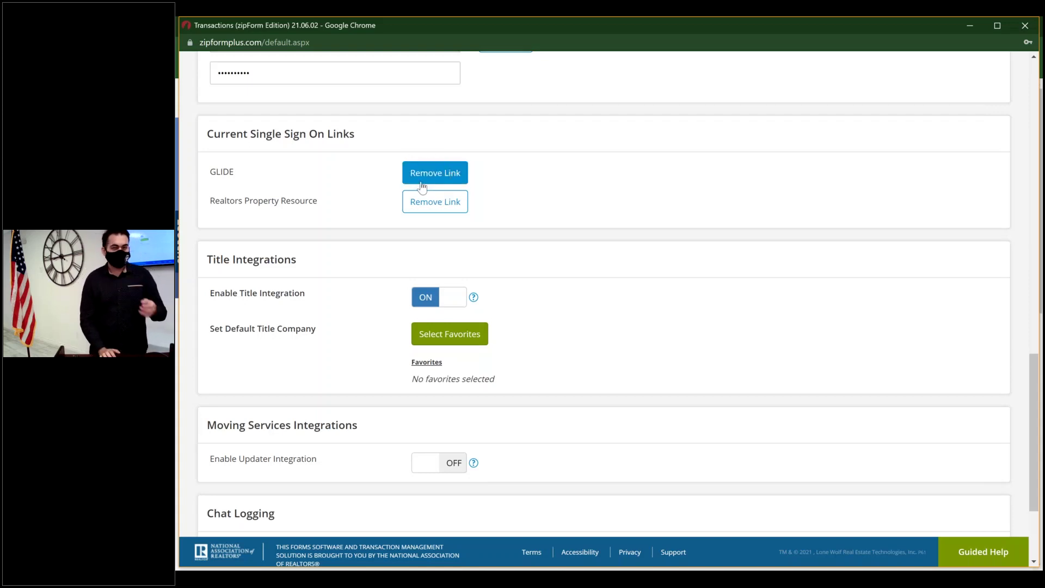
pyautogui.scroll(-3, 422, 186)
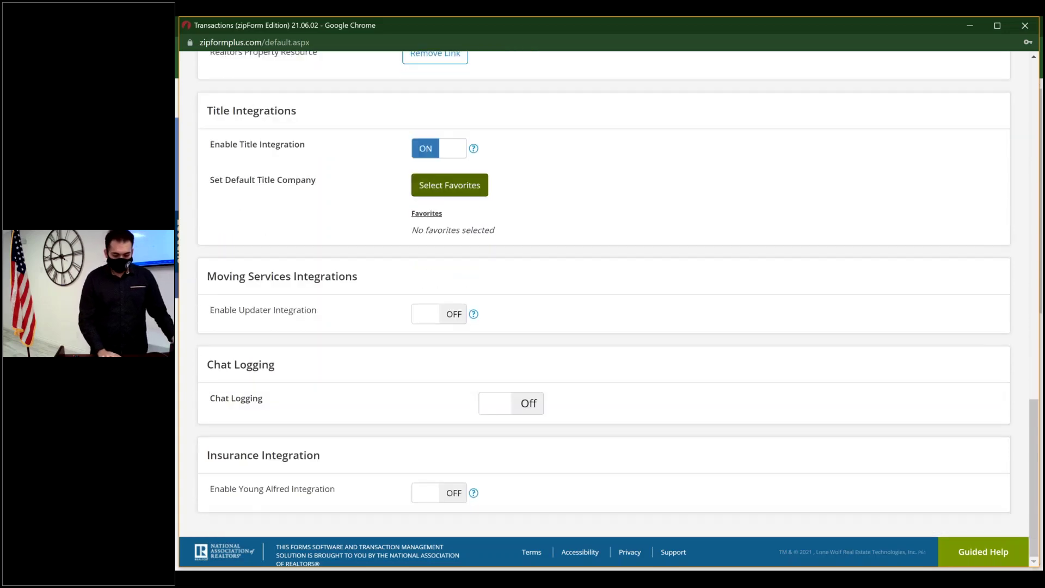
pyautogui.scroll(15, 550, 137)
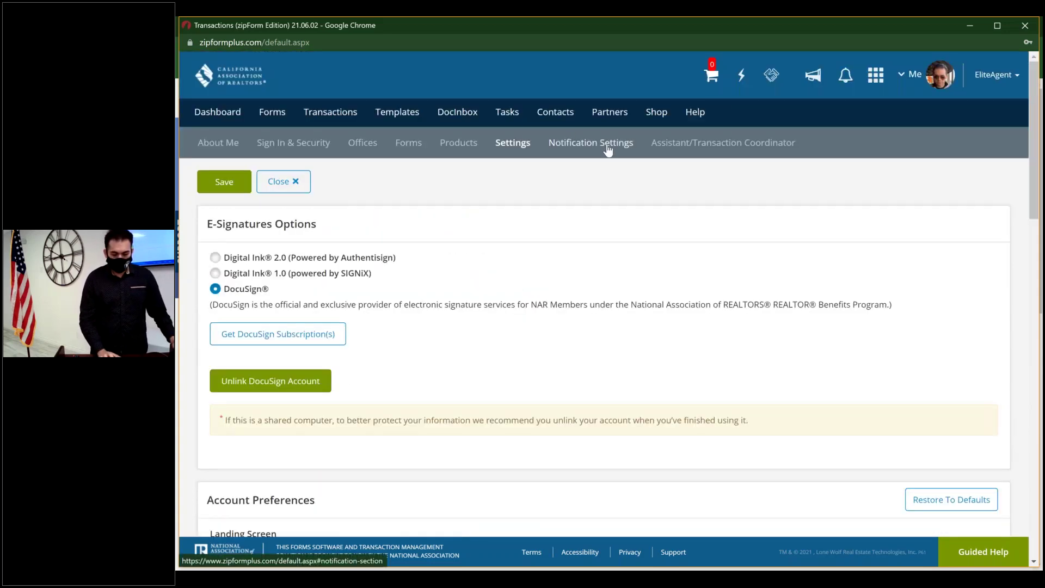
# - Go to Notification Settings, answering the Discard Changes prompt
pyautogui.click(610, 143)
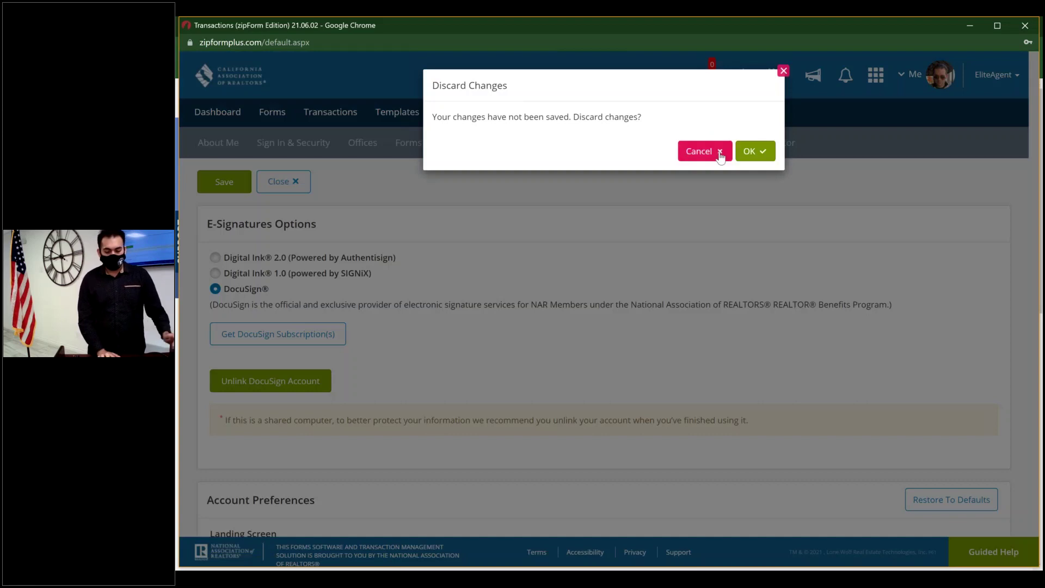
pyautogui.click(757, 152)
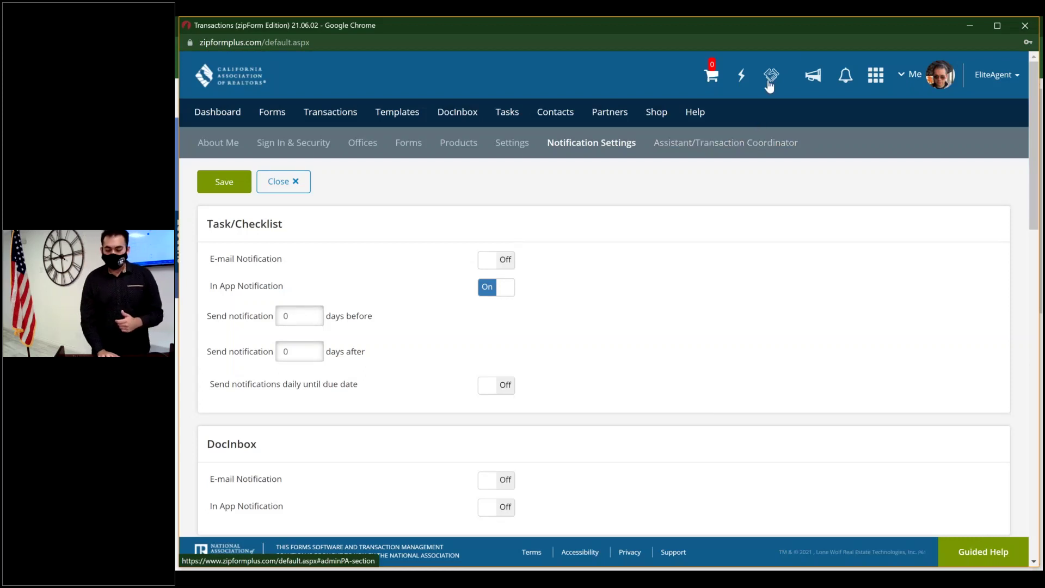
pyautogui.click(844, 75)
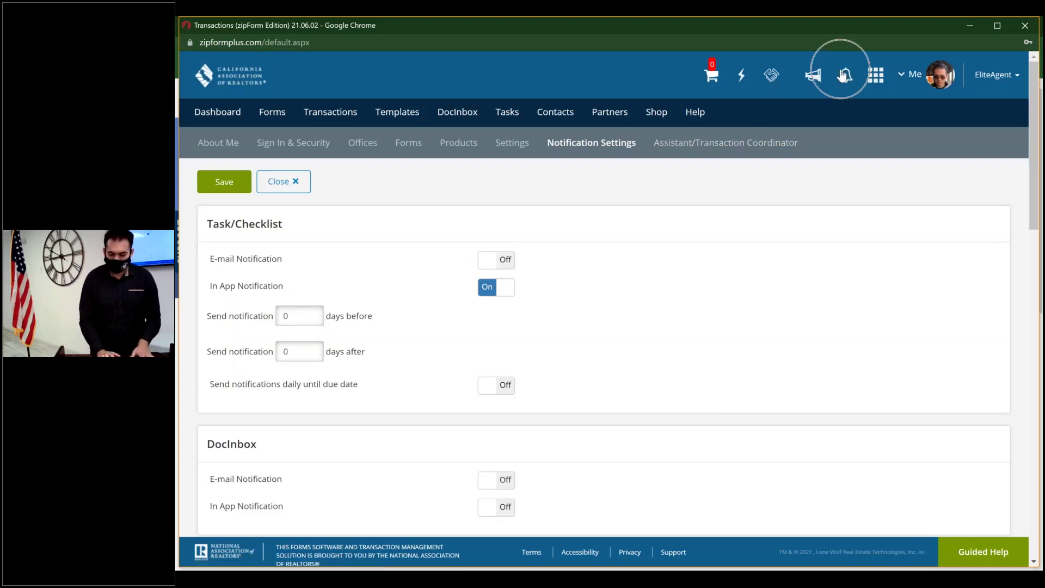
pyautogui.click(844, 75)
pyautogui.click(819, 78)
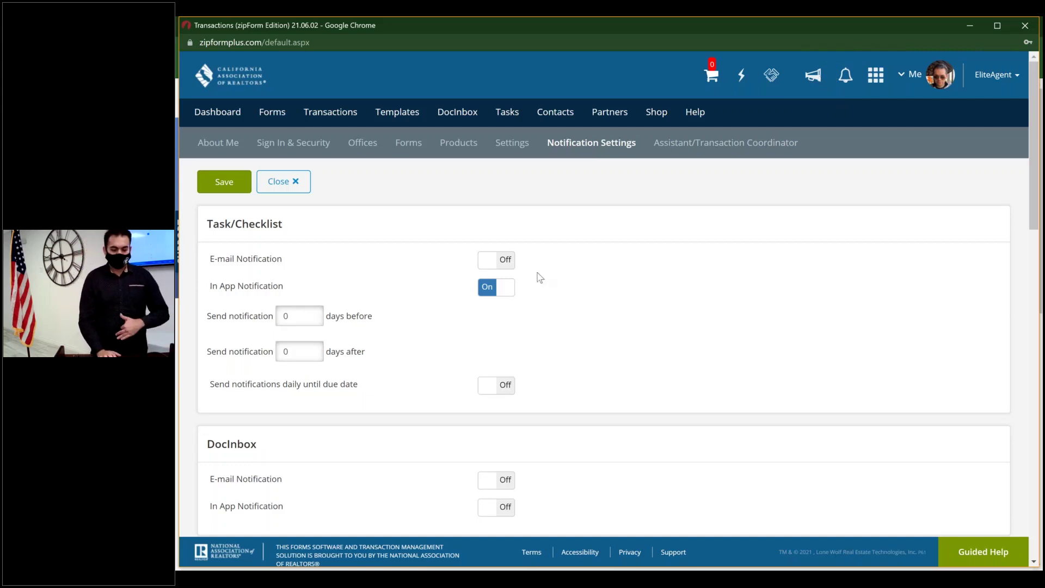
# - Look over the notification settings, then show the Assistant/Transaction Coordinator section
pyautogui.scroll(-4, 539, 277)
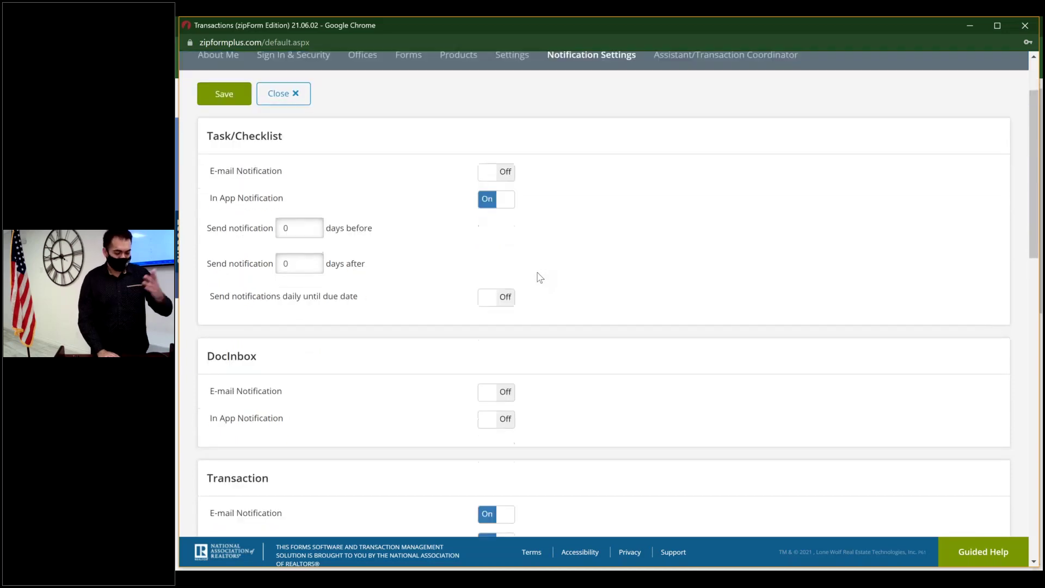
pyautogui.scroll(-6, 539, 277)
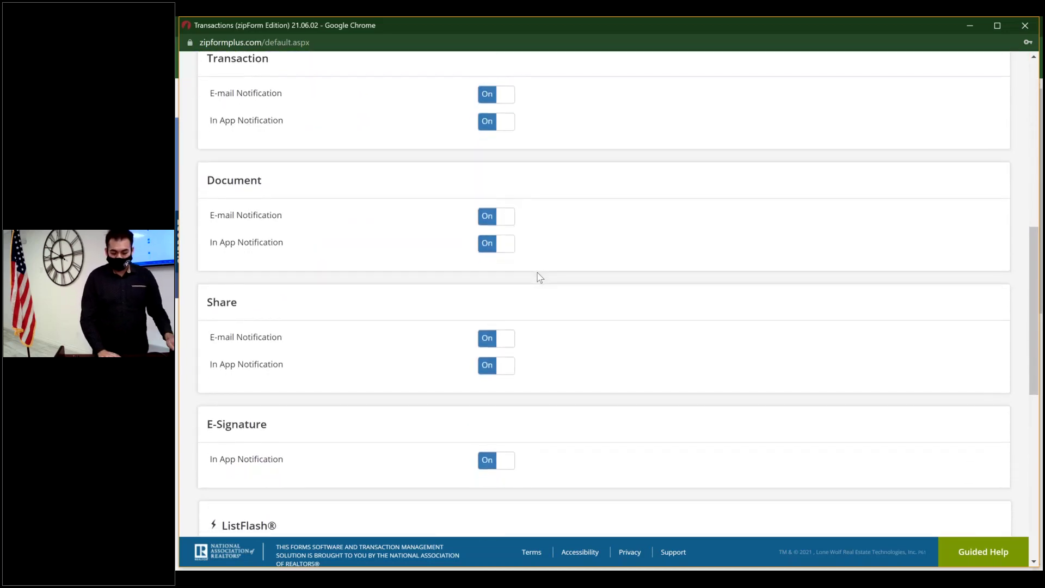
pyautogui.scroll(10, 539, 277)
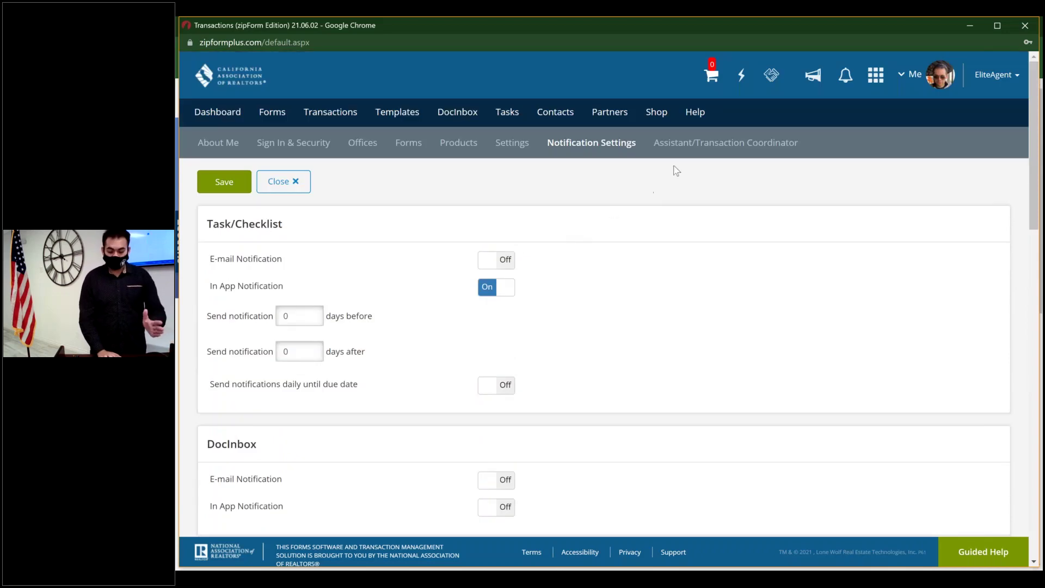
pyautogui.click(721, 143)
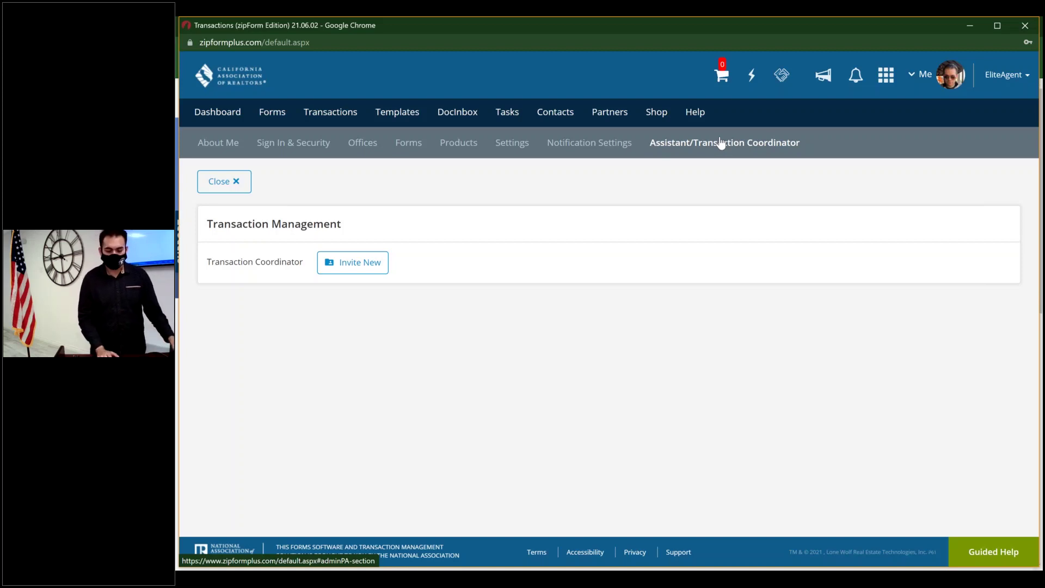
# - Return from the profile settings to the Dashboard
pyautogui.click(233, 118)
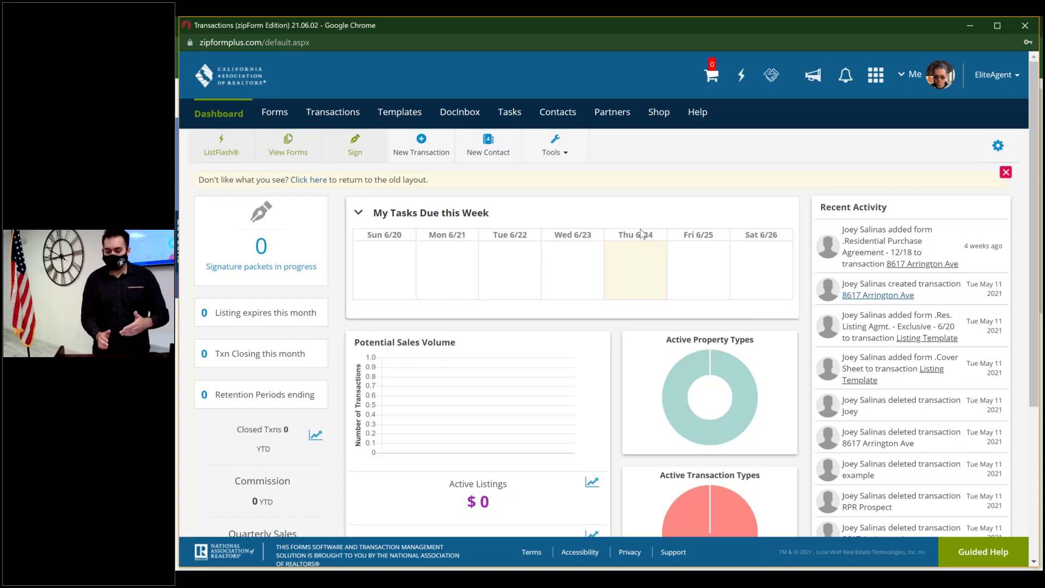
pyautogui.scroll(-1, 643, 234)
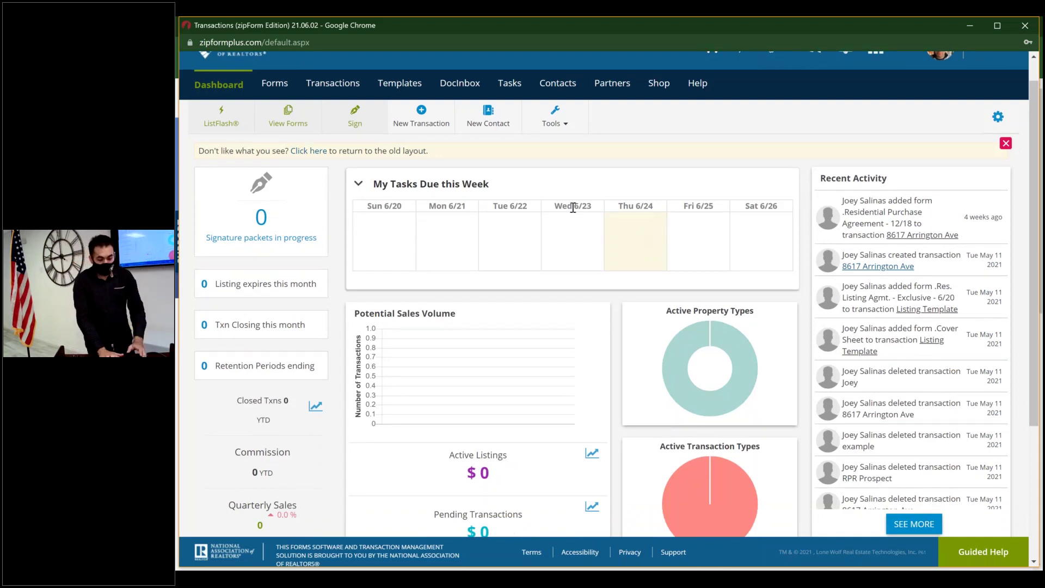
pyautogui.click(505, 233)
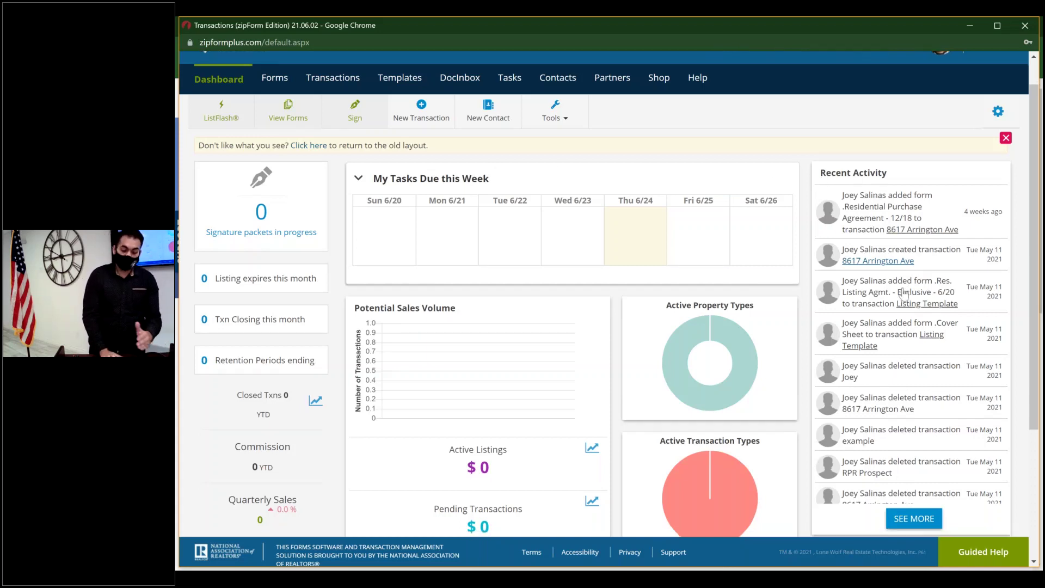
pyautogui.scroll(-1, 405, 384)
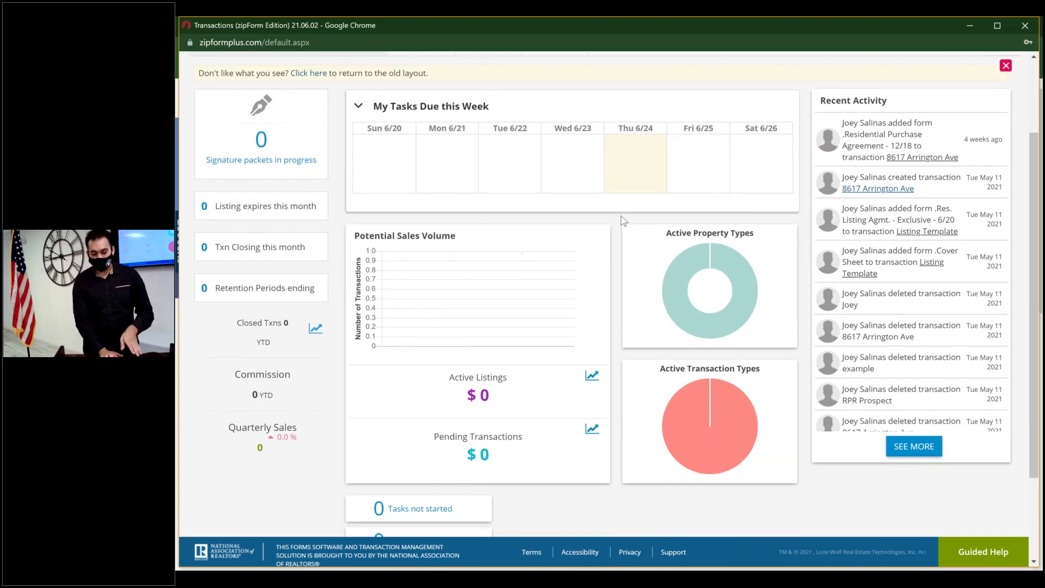
pyautogui.scroll(1, 496, 234)
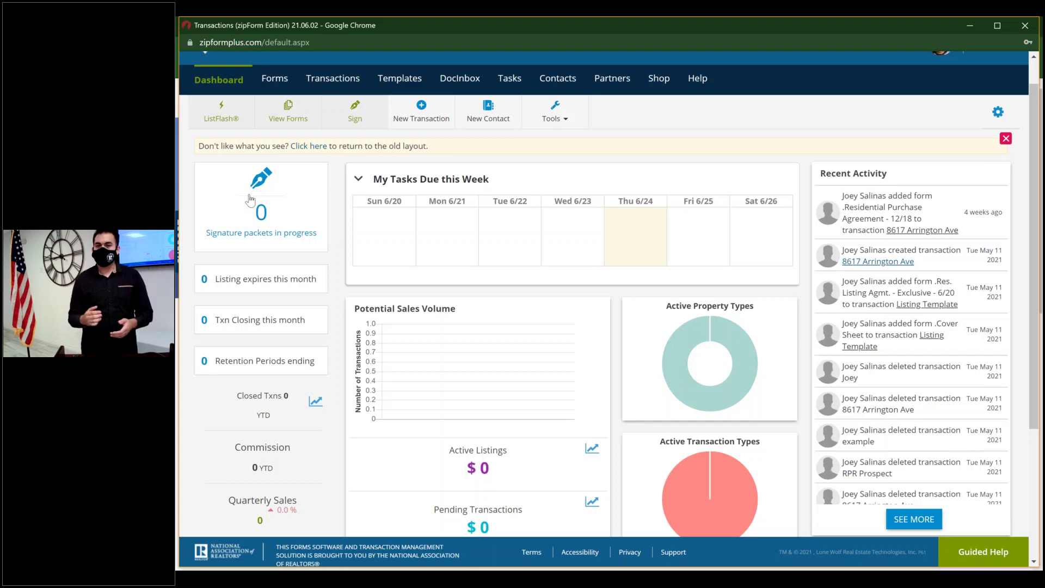
pyautogui.scroll(1, 250, 200)
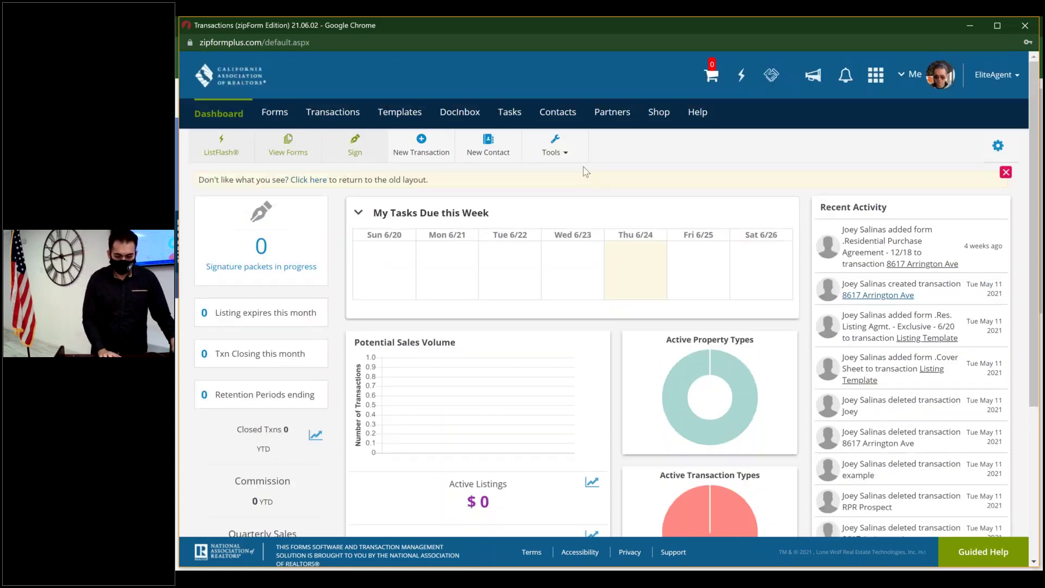
pyautogui.click(309, 180)
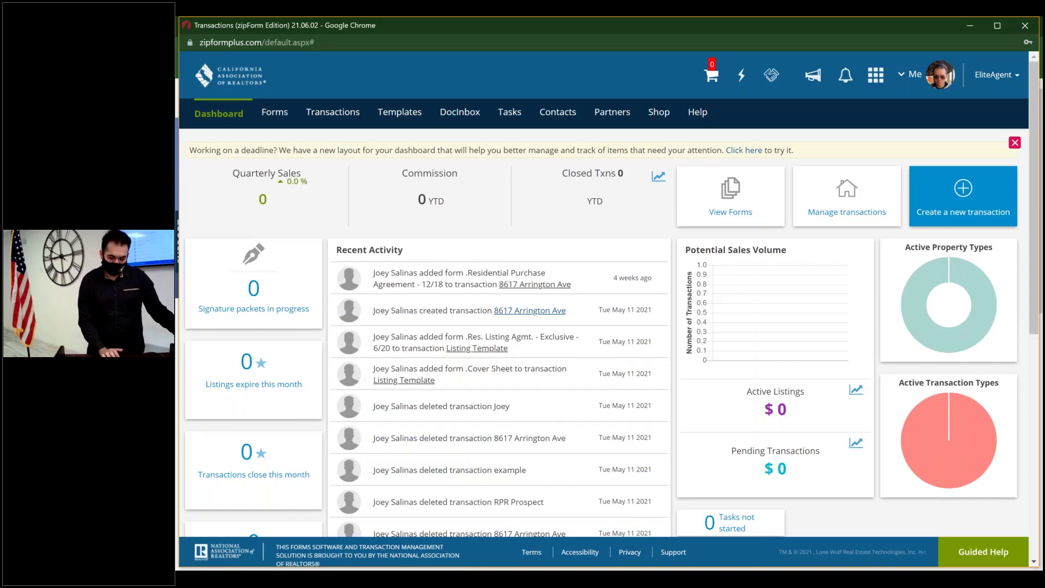
pyautogui.scroll(-5, 604, 294)
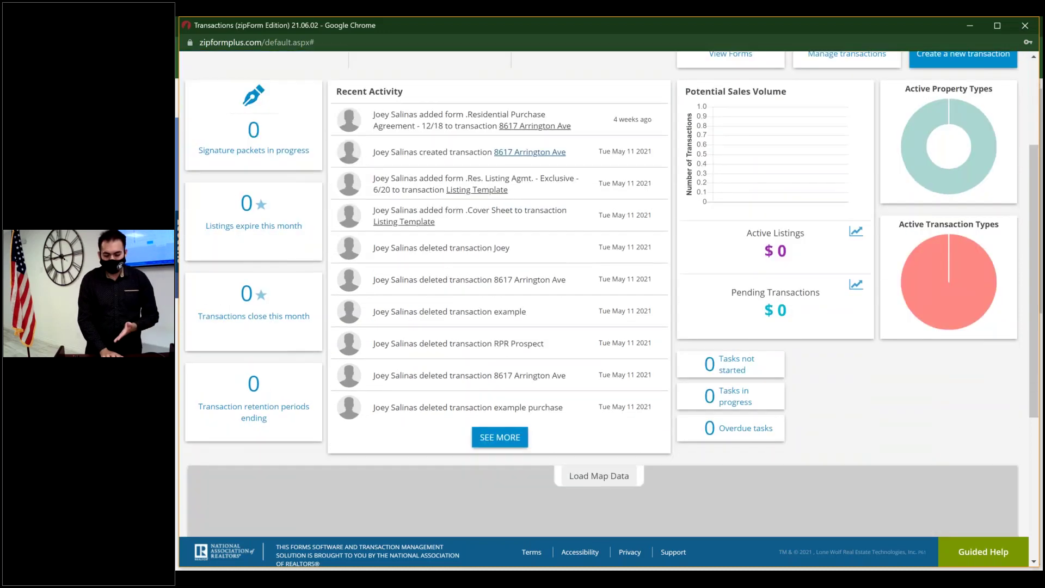
pyautogui.scroll(-2, 604, 294)
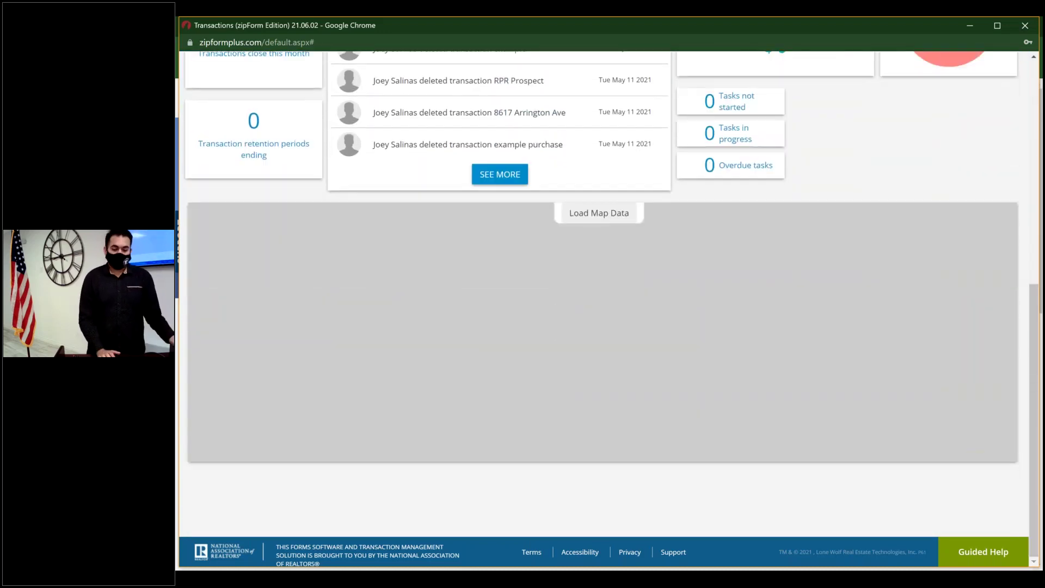
pyautogui.scroll(7, 604, 294)
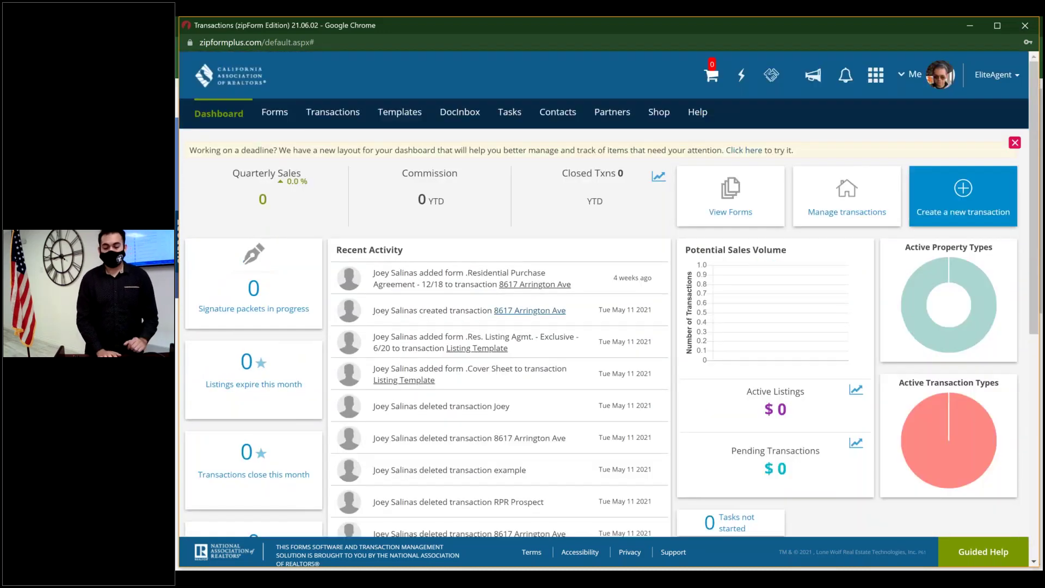
pyautogui.click(744, 150)
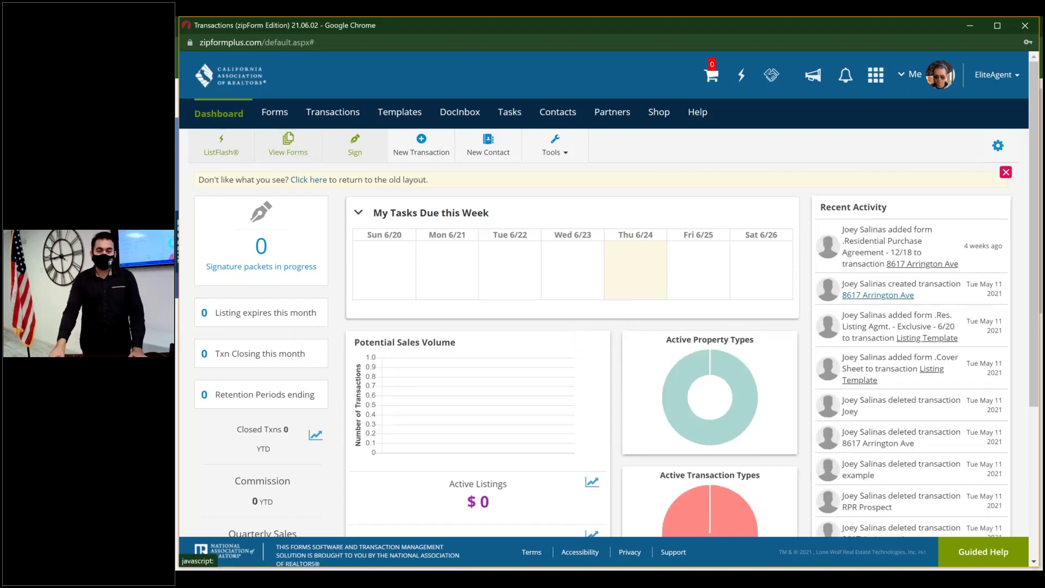
# - Tour the dashboard toolbar and Tools dropdown, then show the C.A.R. form library version 1055.0
pyautogui.click(294, 150)
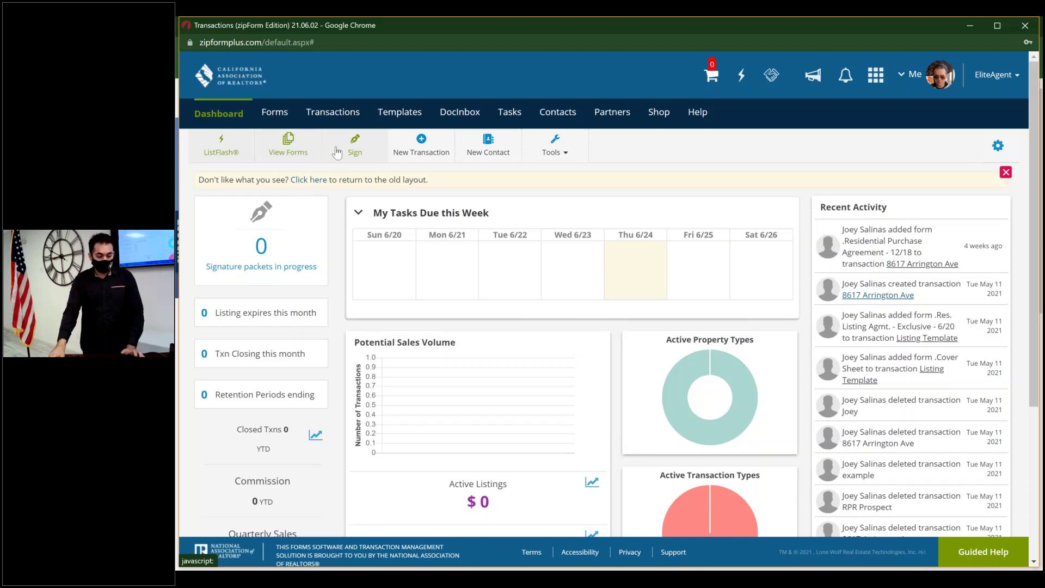
pyautogui.click(364, 148)
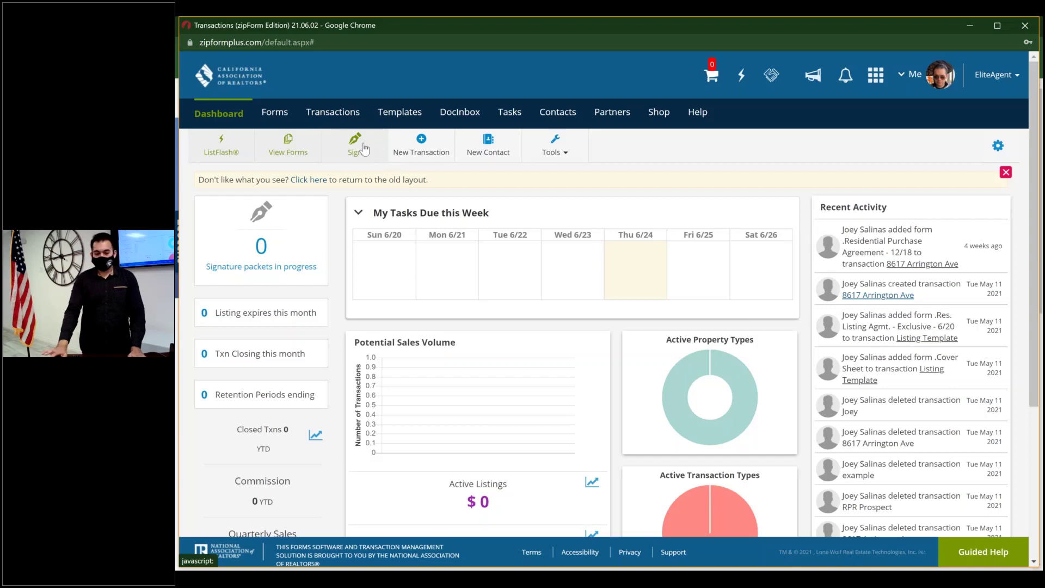
pyautogui.click(435, 154)
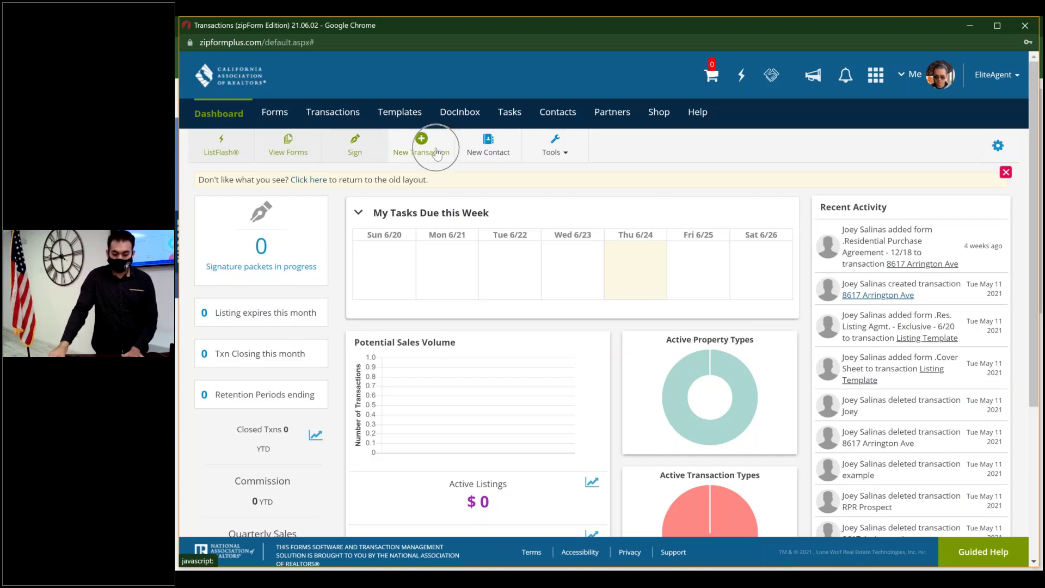
pyautogui.click(477, 153)
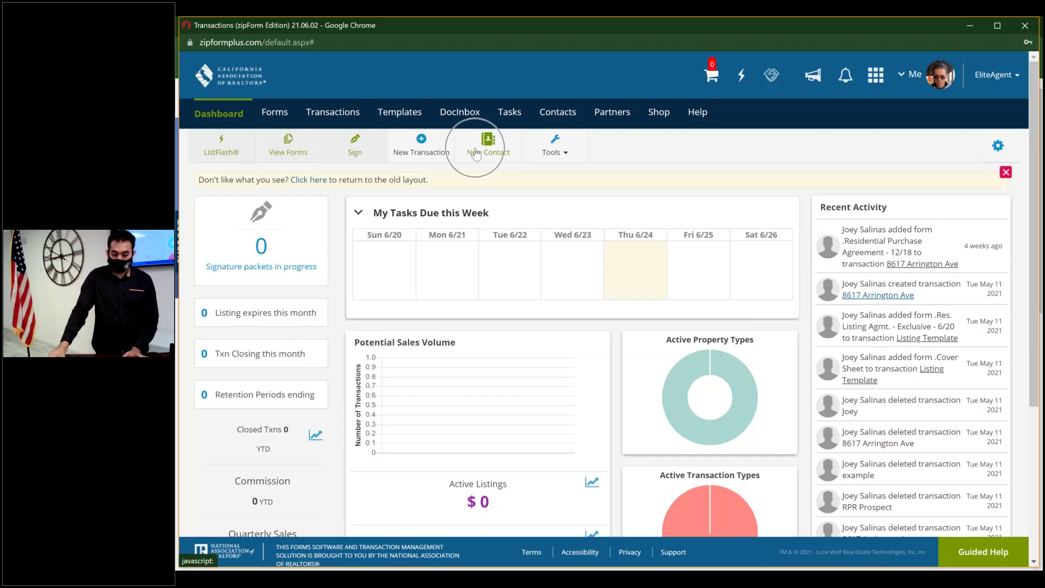
pyautogui.click(561, 148)
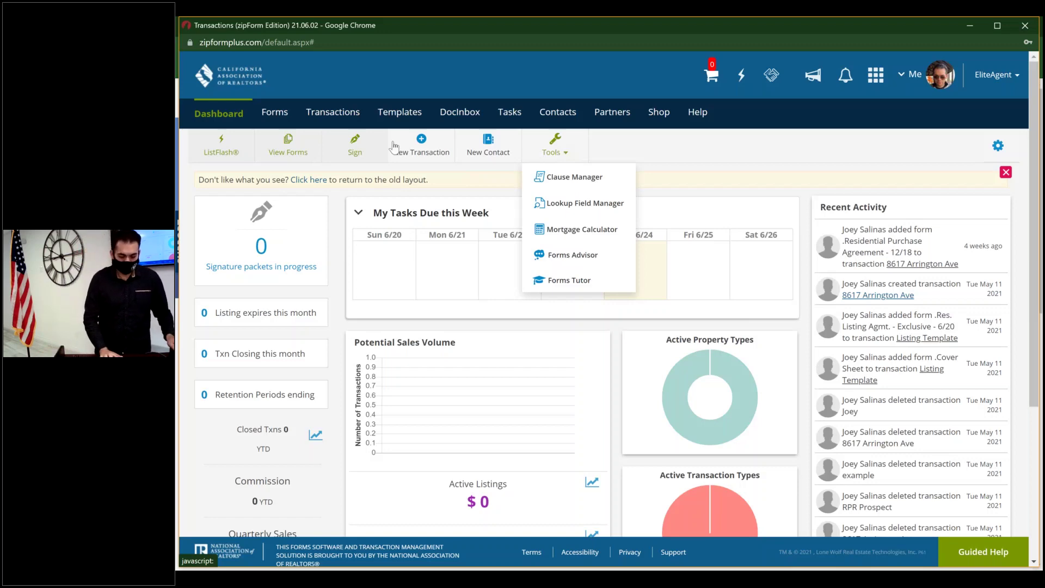
pyautogui.click(276, 113)
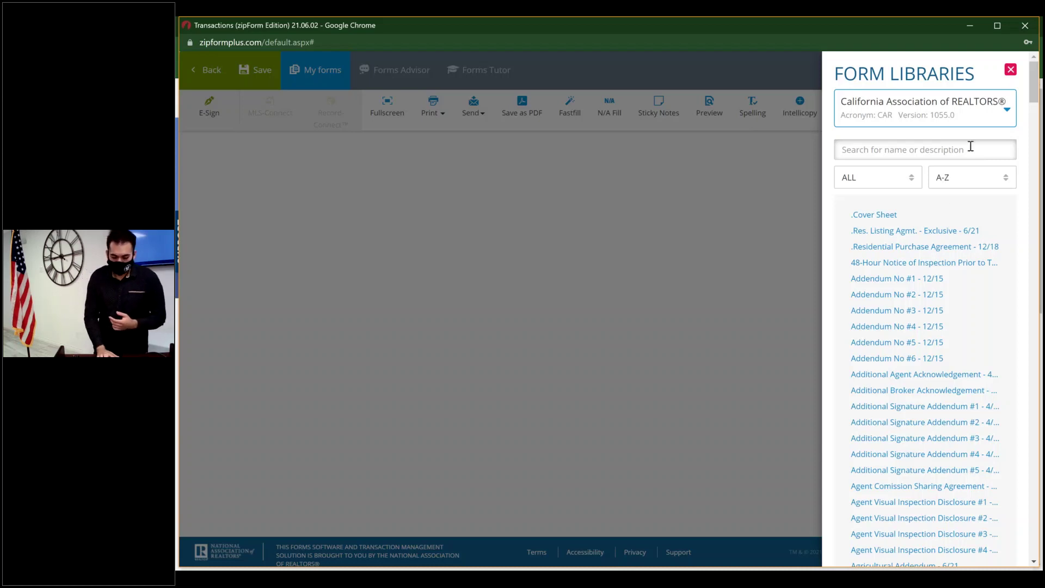
pyautogui.click(1001, 116)
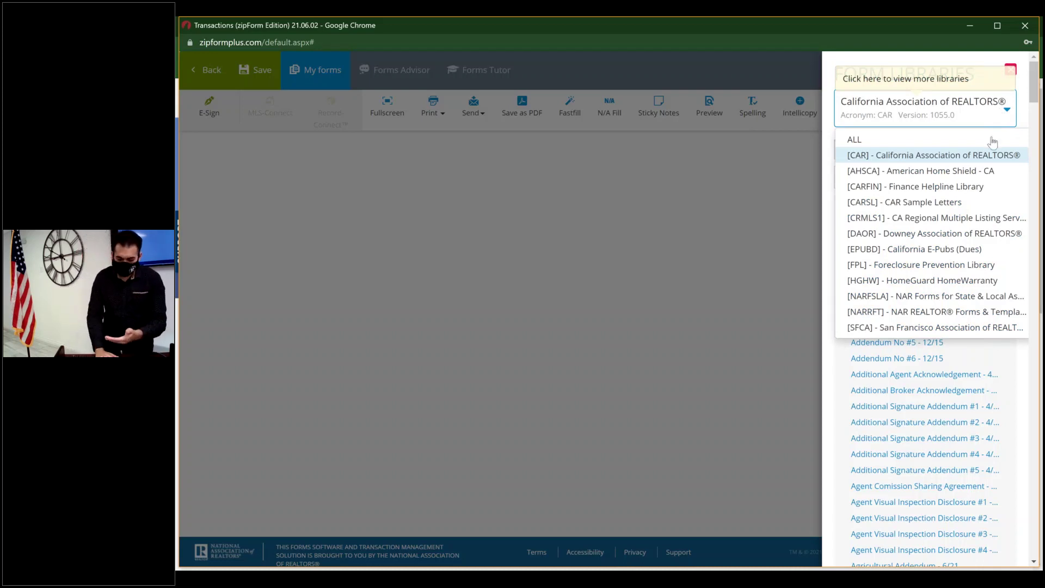
pyautogui.click(959, 219)
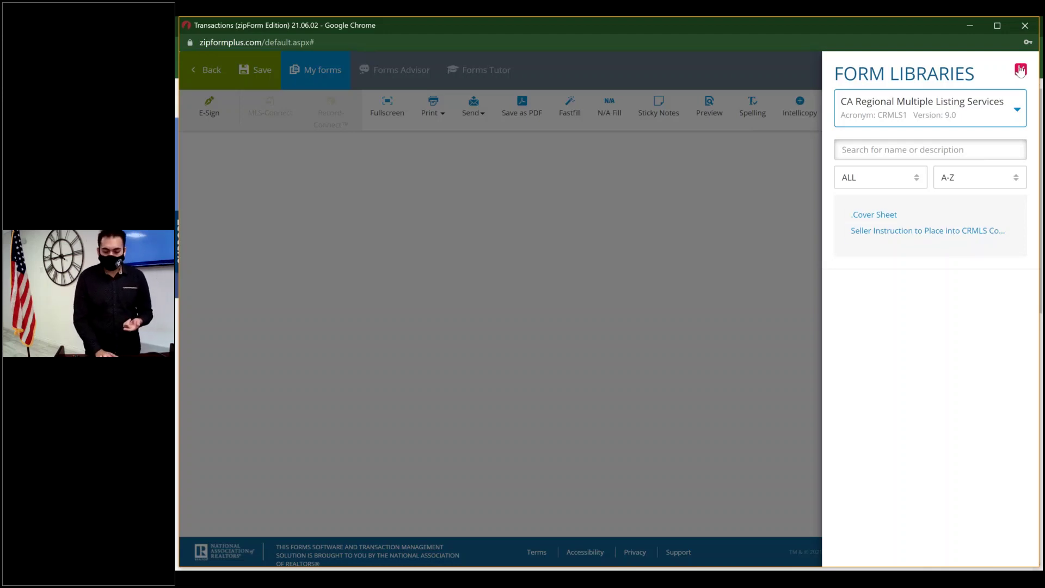
pyautogui.click(1008, 103)
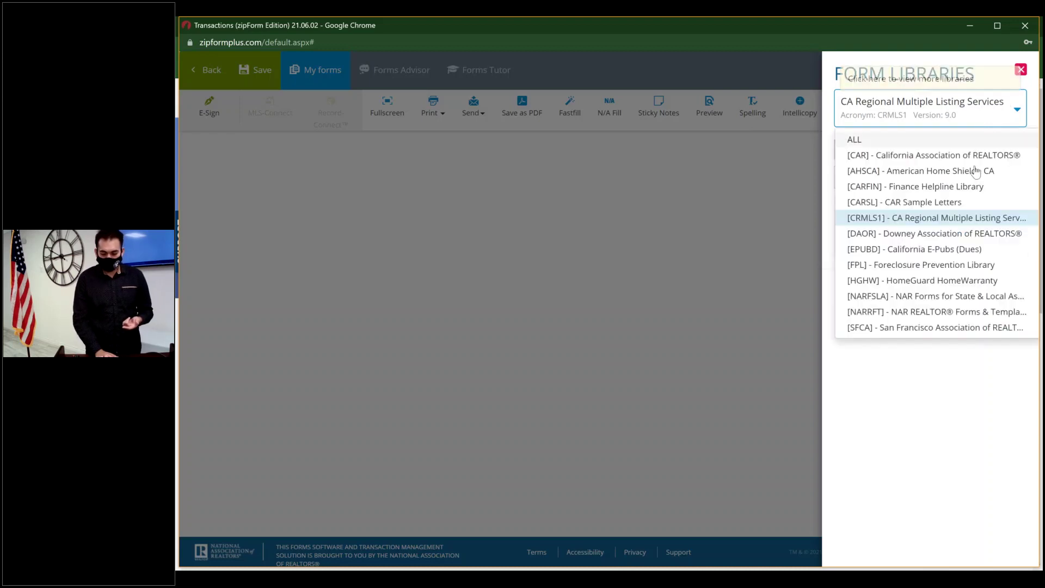
pyautogui.click(964, 235)
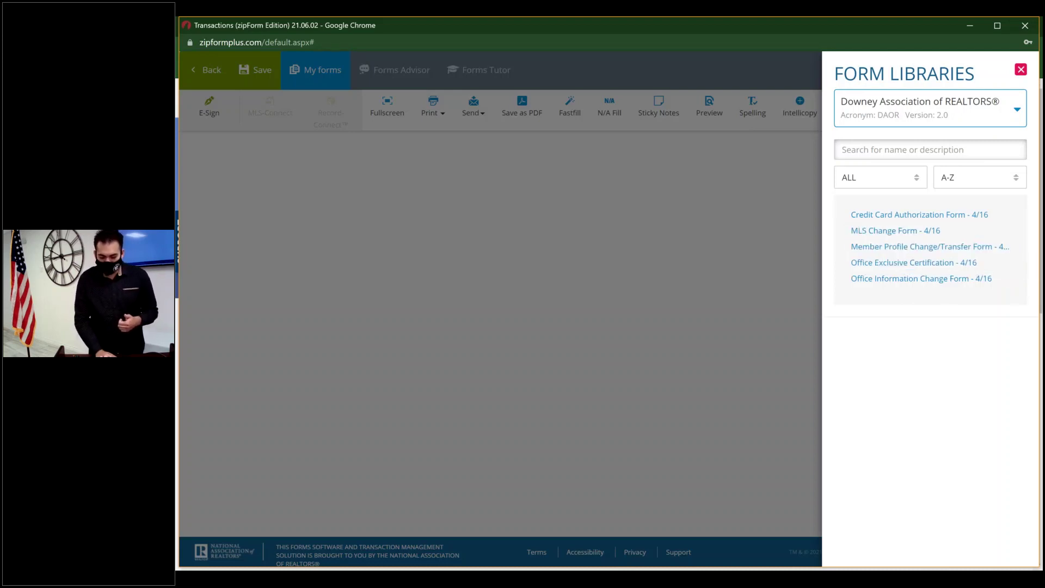
pyautogui.click(1010, 110)
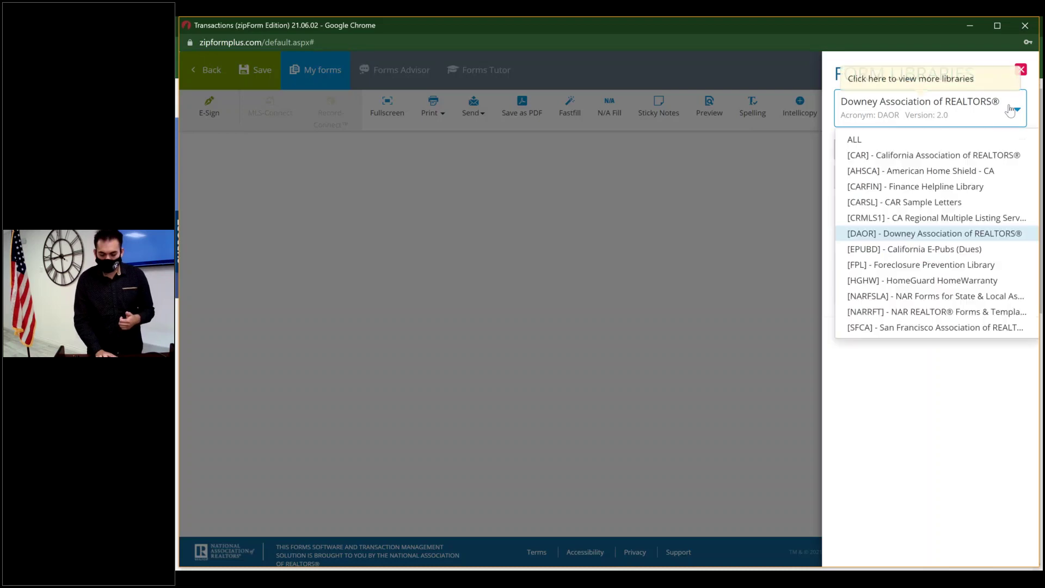
pyautogui.click(978, 156)
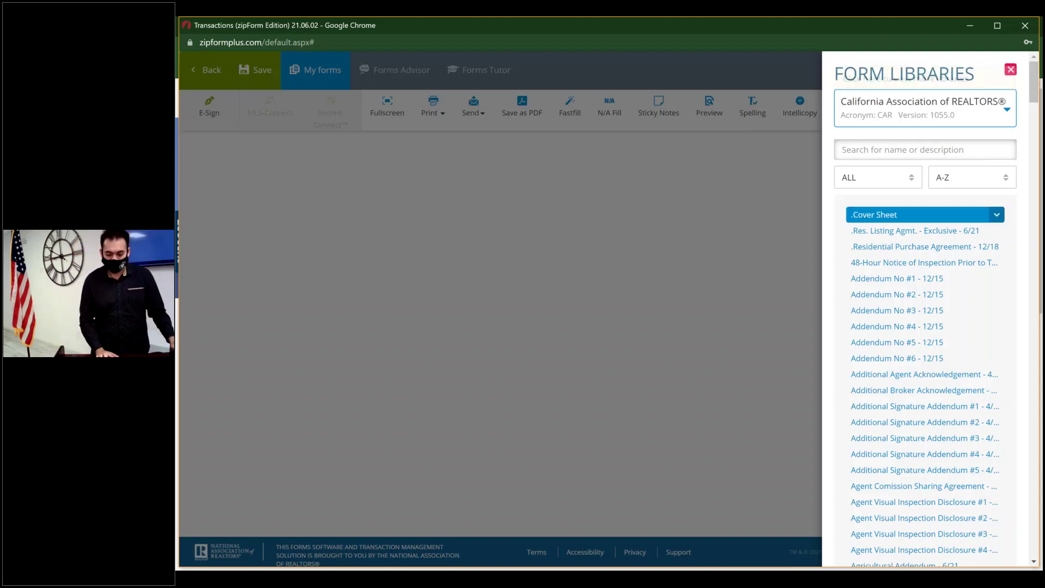
# - Add the .Res. Listing Agmt. - Exclusive - 6/21 form and close Form Libraries
pyautogui.click(908, 233)
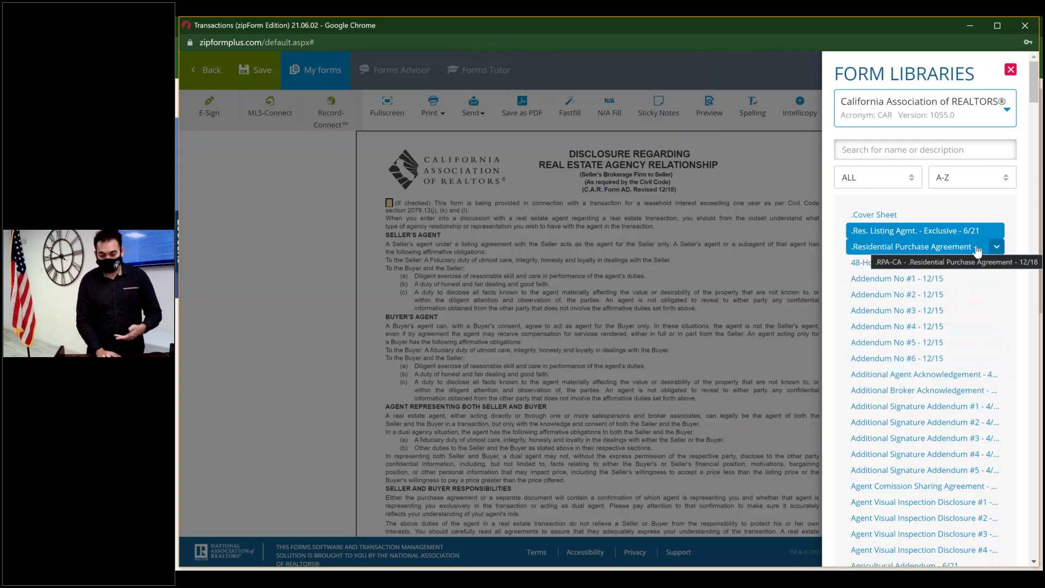
pyautogui.click(998, 234)
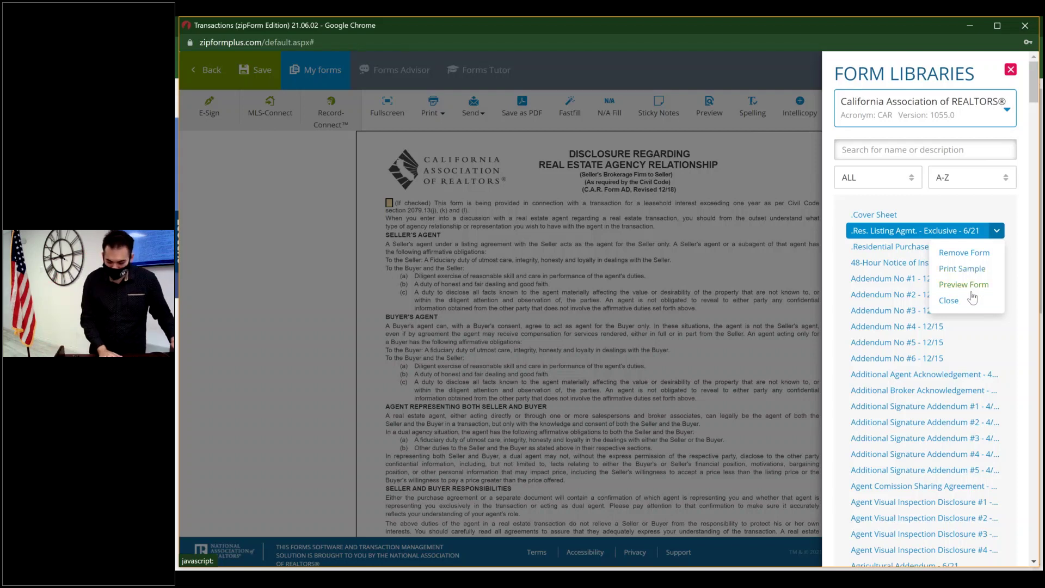
pyautogui.click(974, 253)
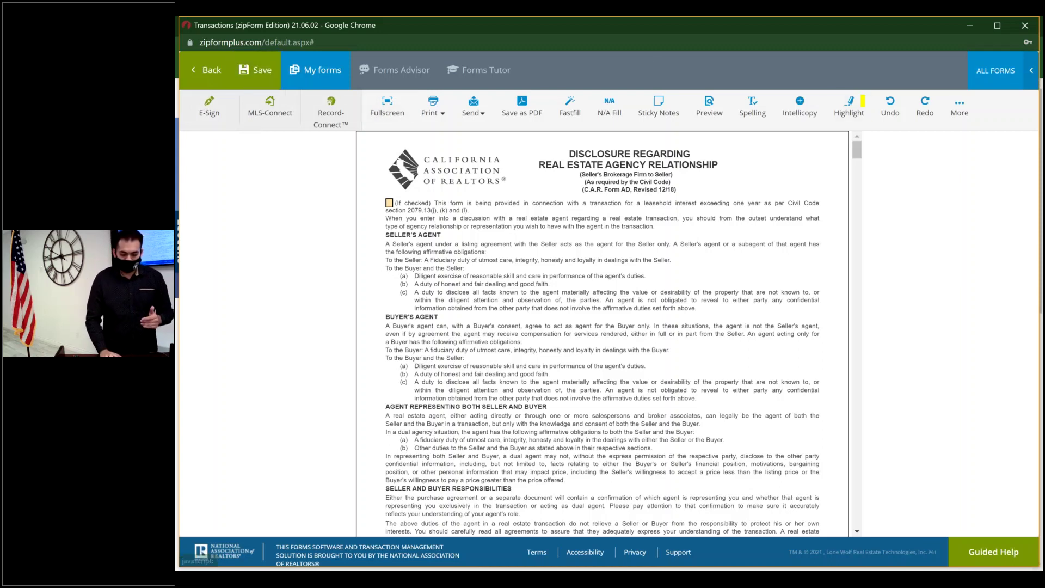
# - Exit the agency disclosure form with Back and answer No to discard unsaved changes
pyautogui.click(272, 79)
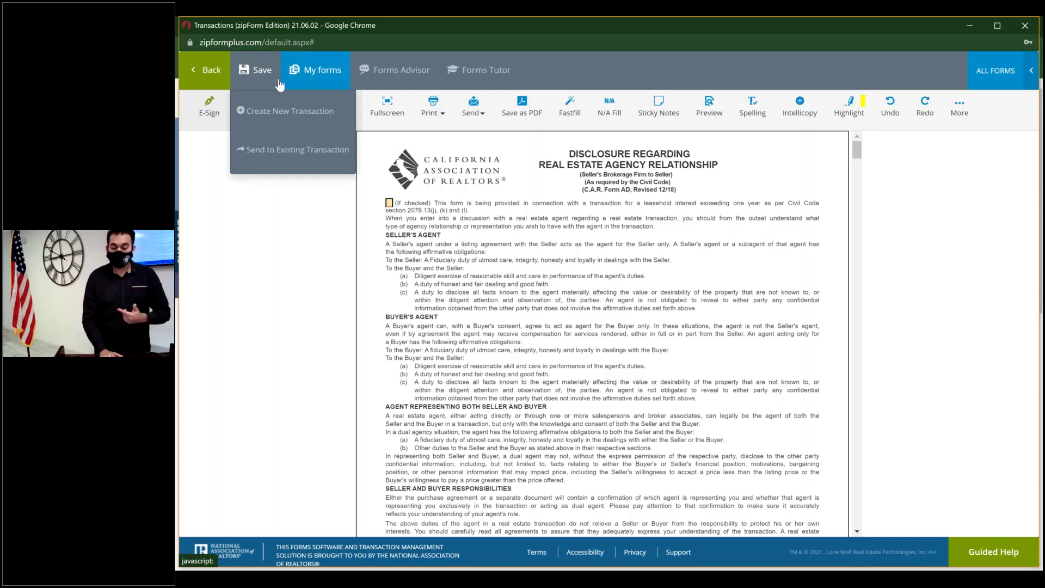
pyautogui.click(281, 111)
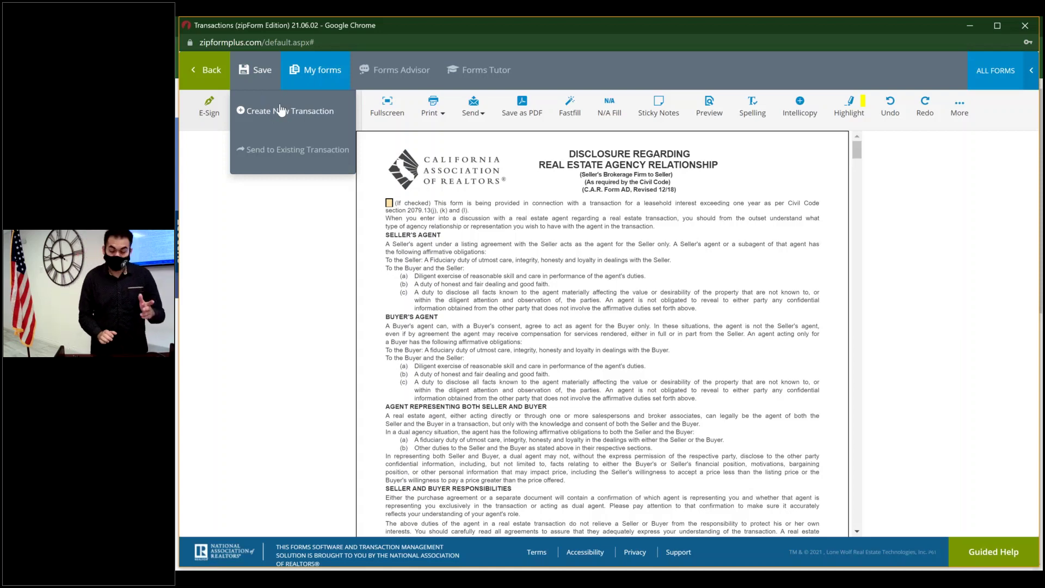
pyautogui.click(287, 149)
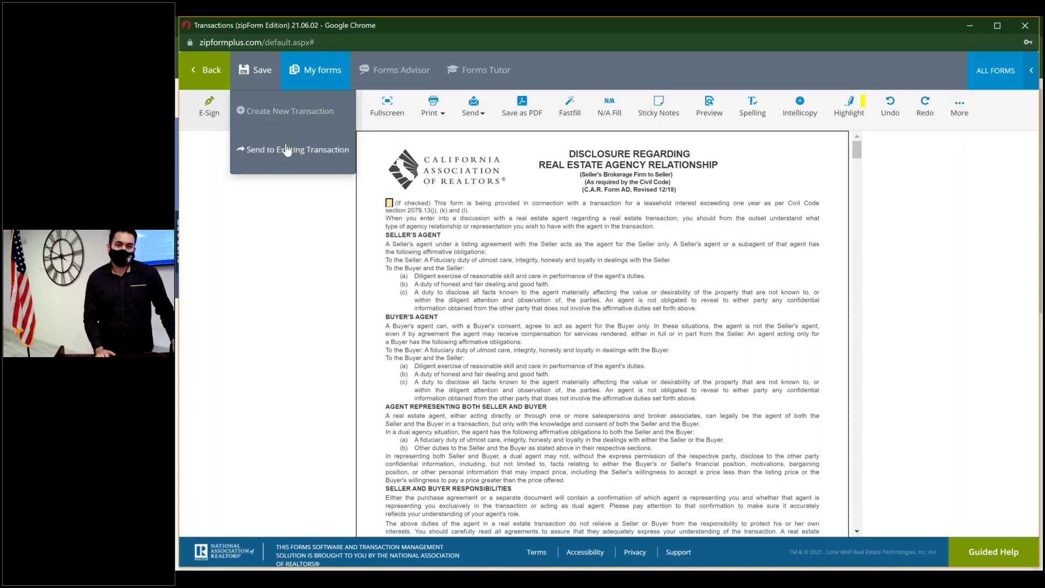
pyautogui.click(287, 150)
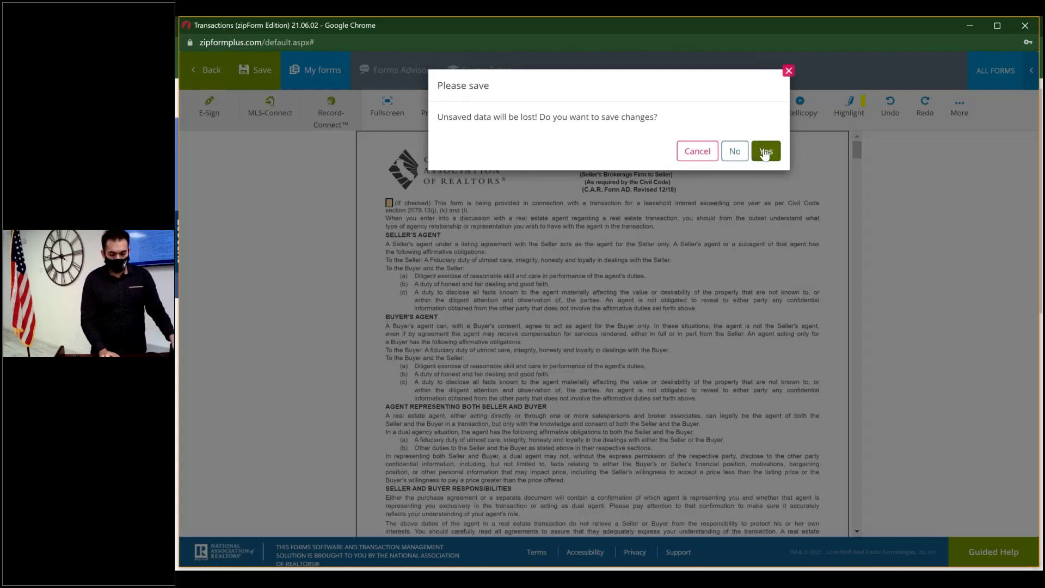
pyautogui.click(735, 151)
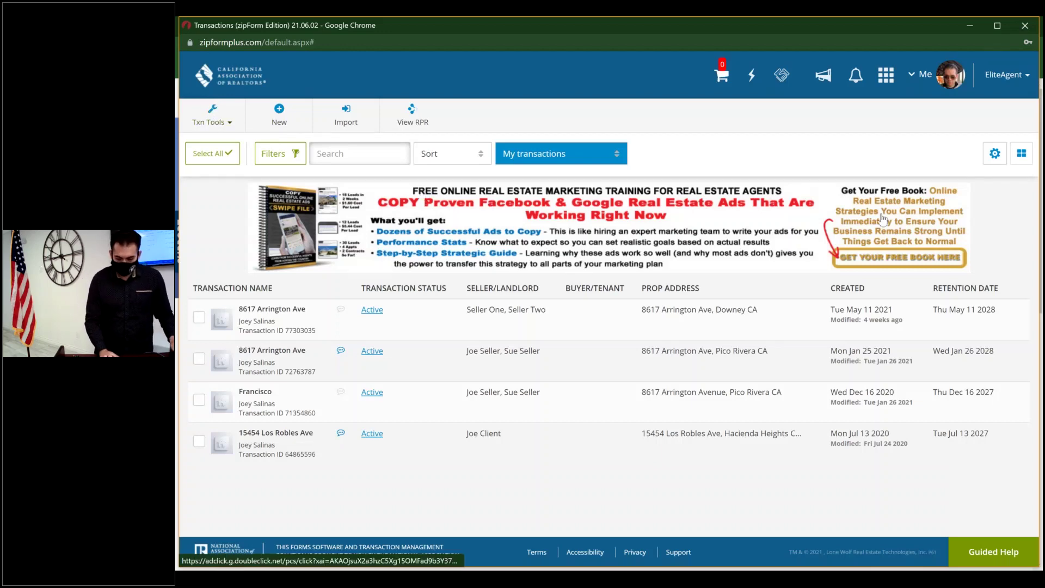
# - Close the zipForm window and relaunch zipForm through the member account's Access zipForm® page
pyautogui.click(1027, 31)
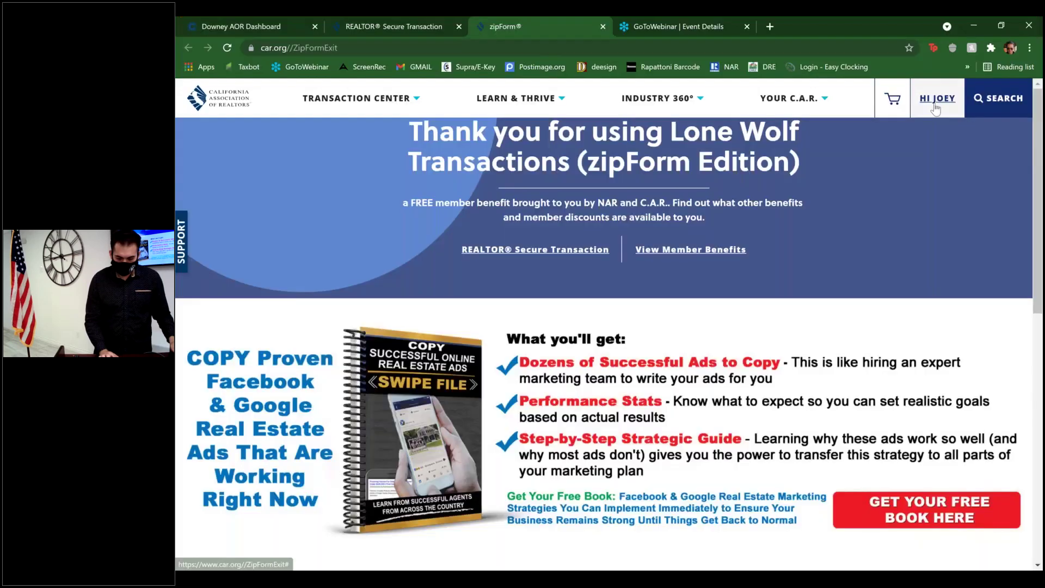
pyautogui.click(937, 98)
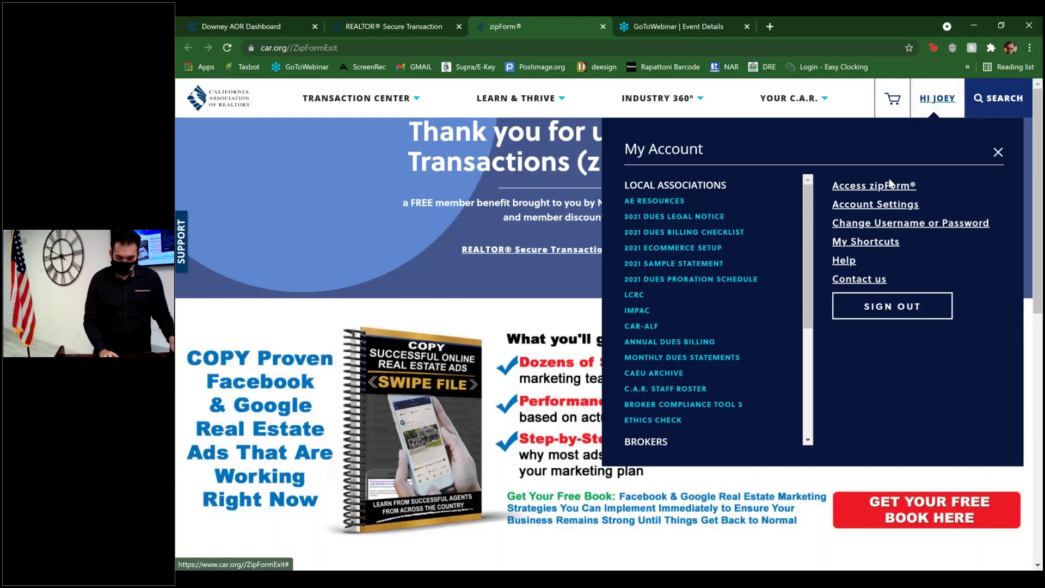
pyautogui.click(892, 185)
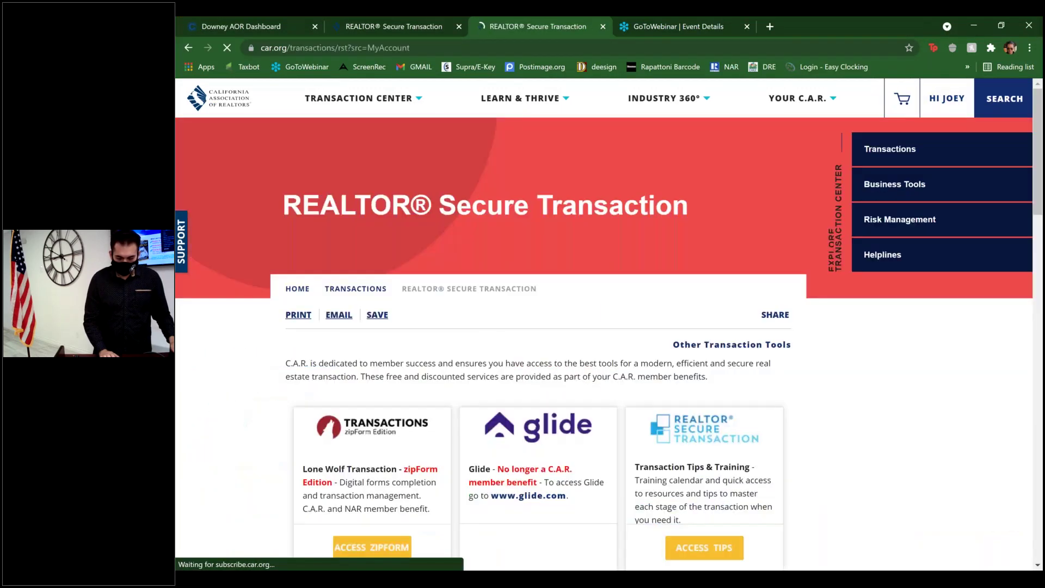
pyautogui.scroll(-3, 396, 349)
pyautogui.scroll(-1, 396, 350)
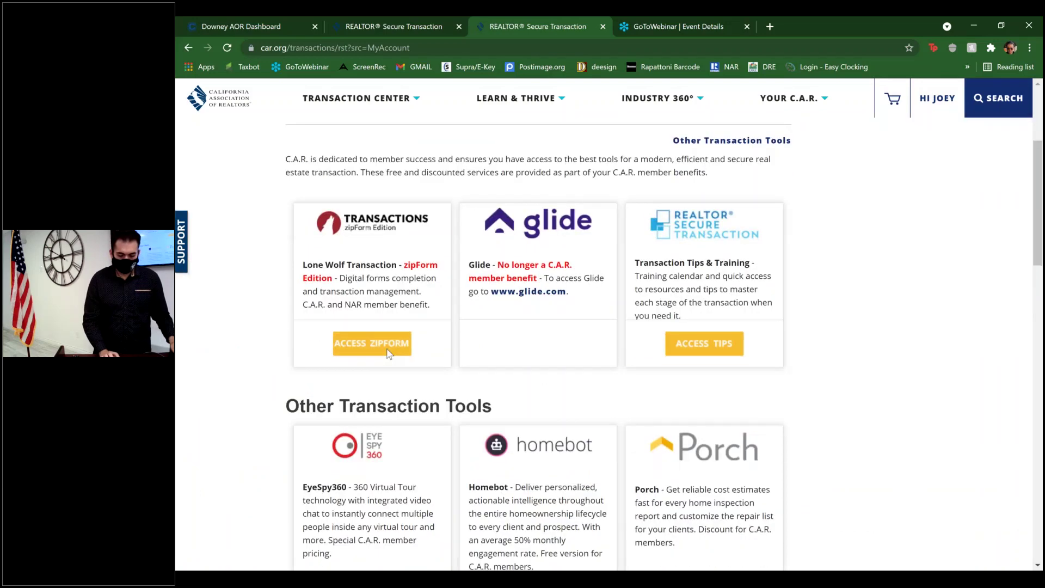
pyautogui.click(396, 350)
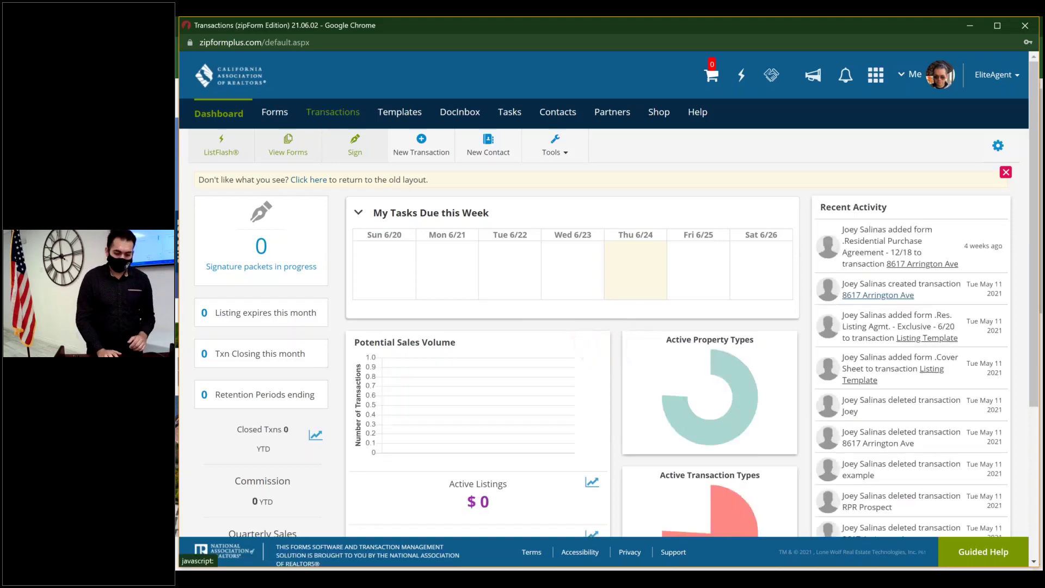
# - Open the Transactions tab and switch the list to Grid View cards
pyautogui.click(333, 112)
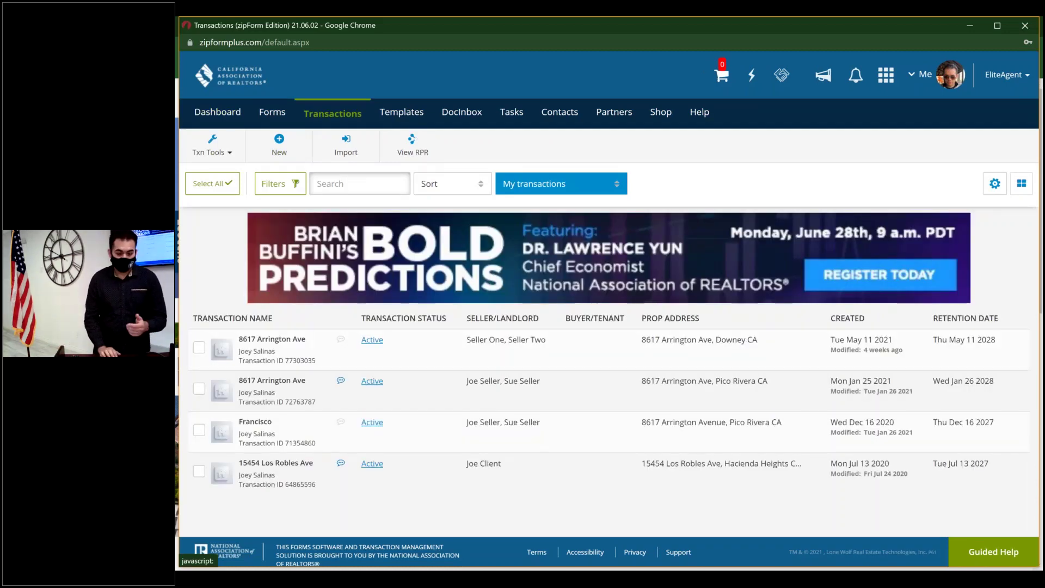
pyautogui.click(1018, 190)
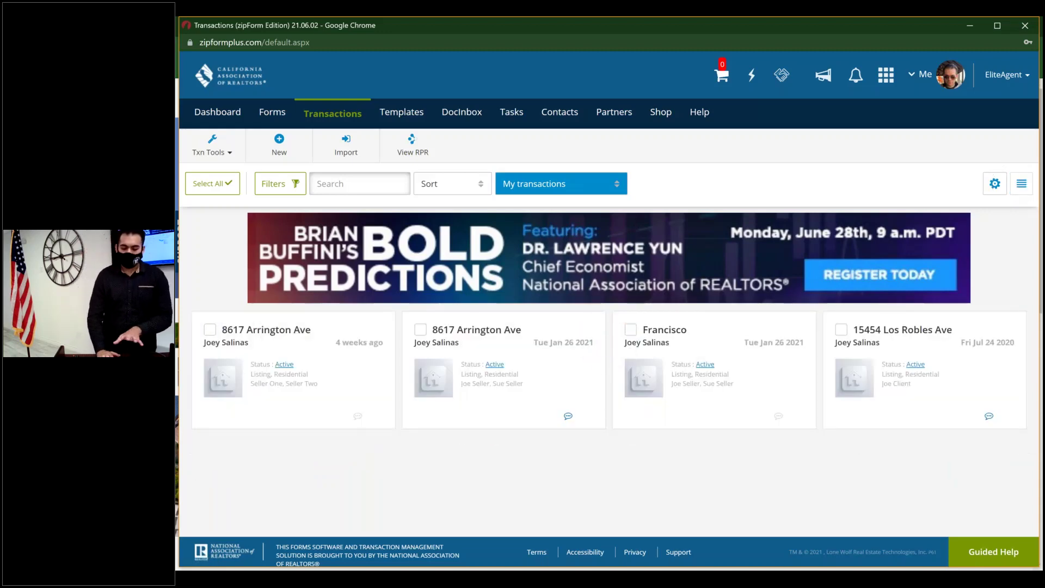
pyautogui.click(1022, 183)
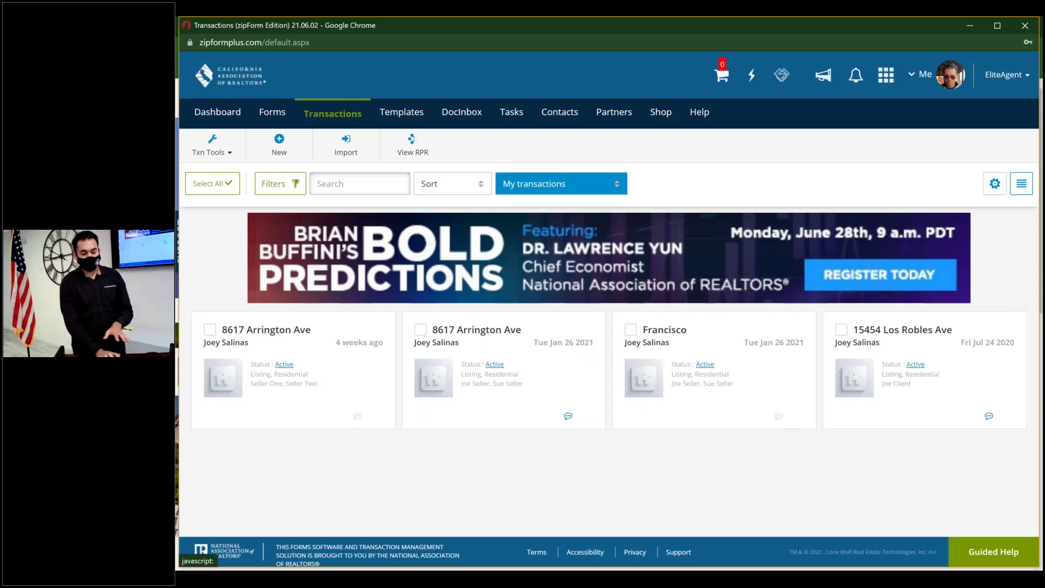
pyautogui.click(1022, 183)
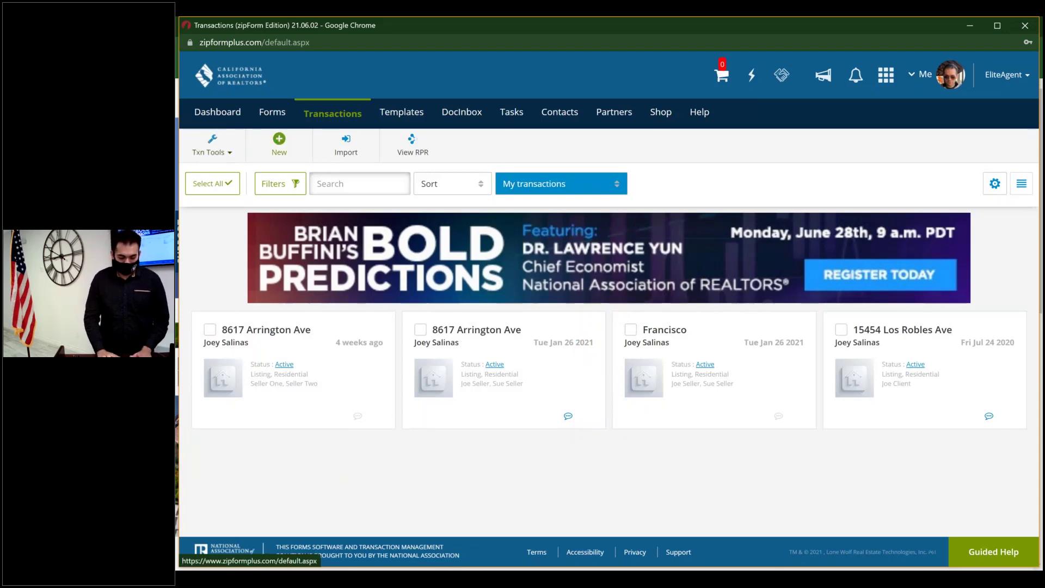
pyautogui.click(280, 142)
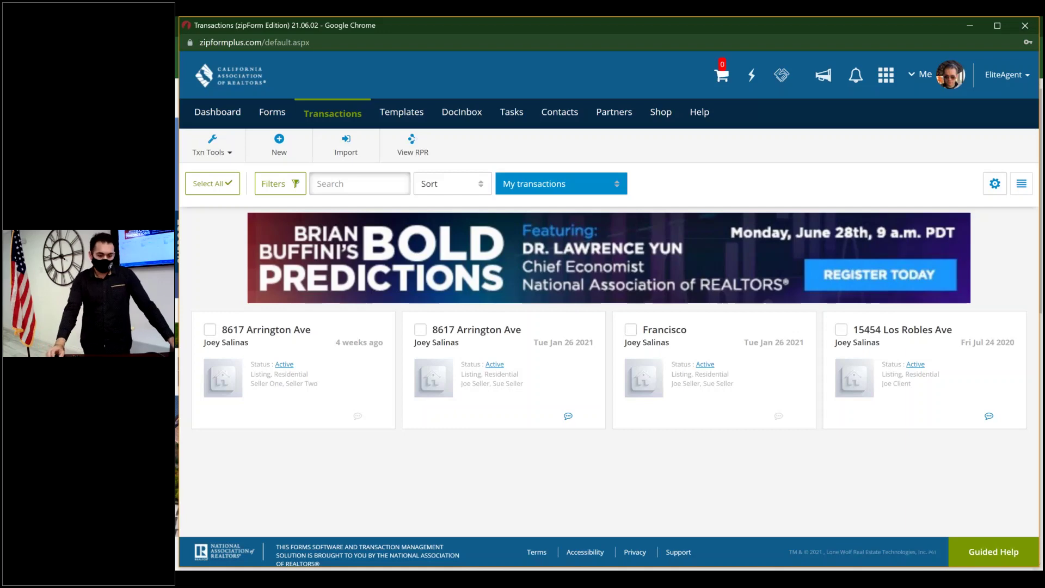
# - Go to Templates, look over the four existing template cards, and choose New
pyautogui.click(402, 119)
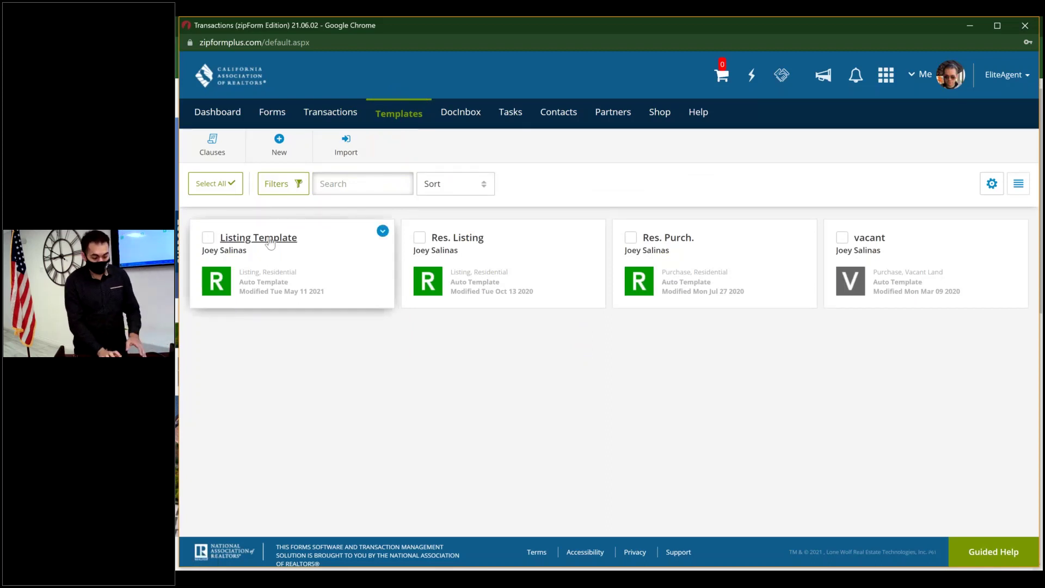
pyautogui.click(477, 229)
pyautogui.click(697, 217)
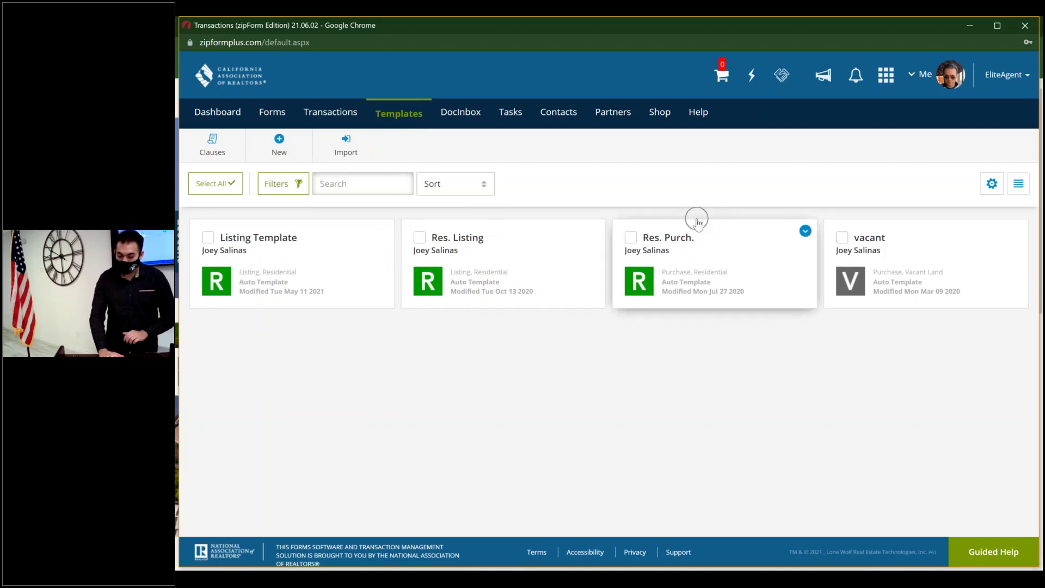
pyautogui.click(903, 235)
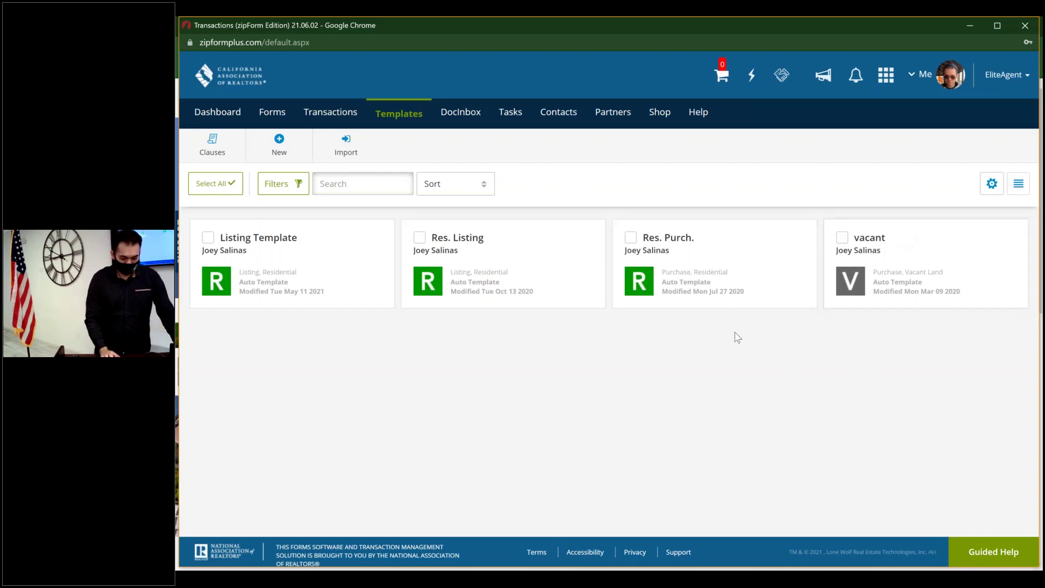
pyautogui.click(278, 151)
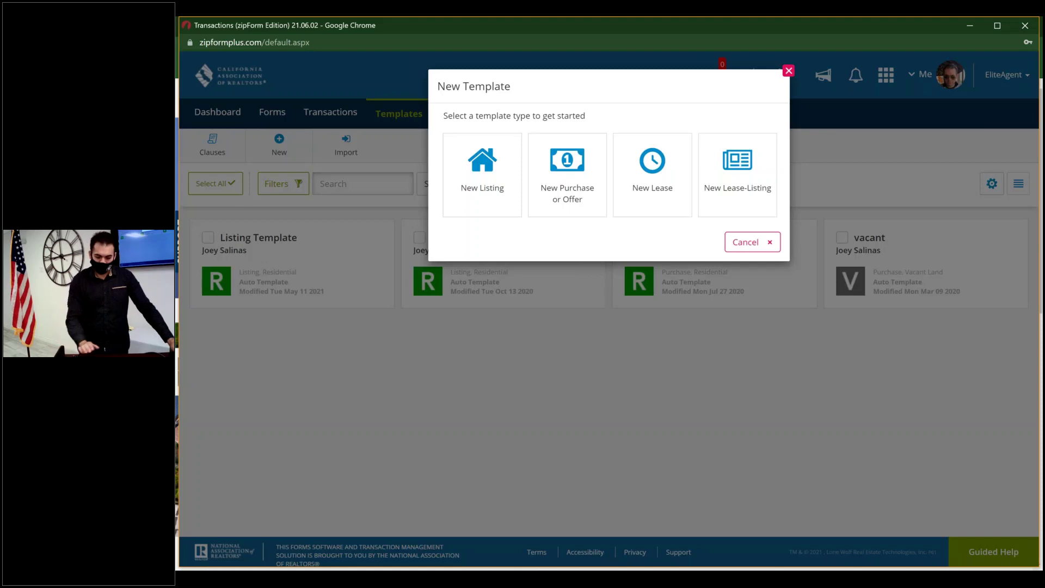
# - Choose New Listing and name the template 'Res Listing Agreement Template'
pyautogui.click(497, 186)
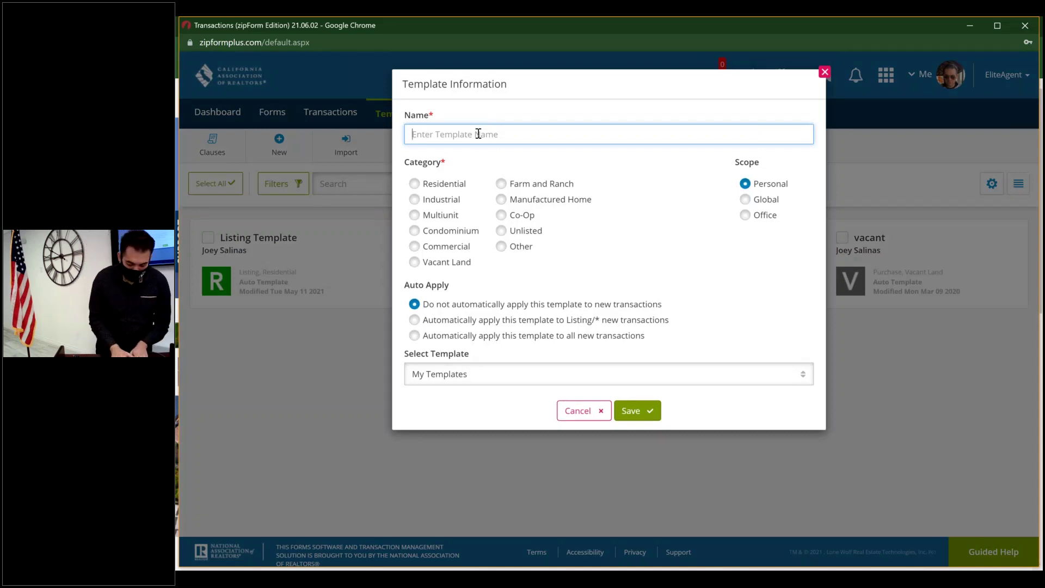
pyautogui.write('Res Listing ')
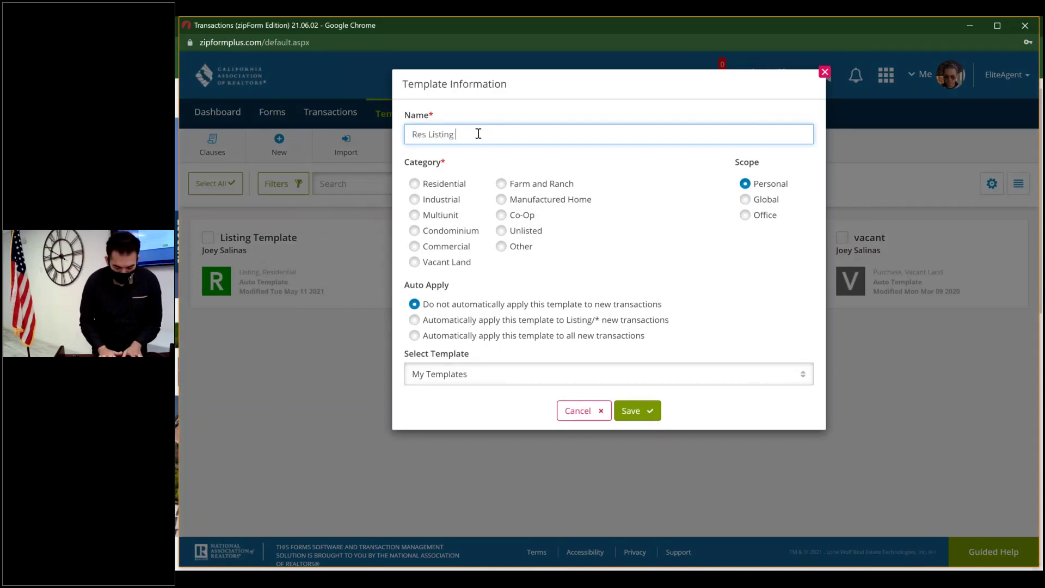
pyautogui.write('Agreement Tem')
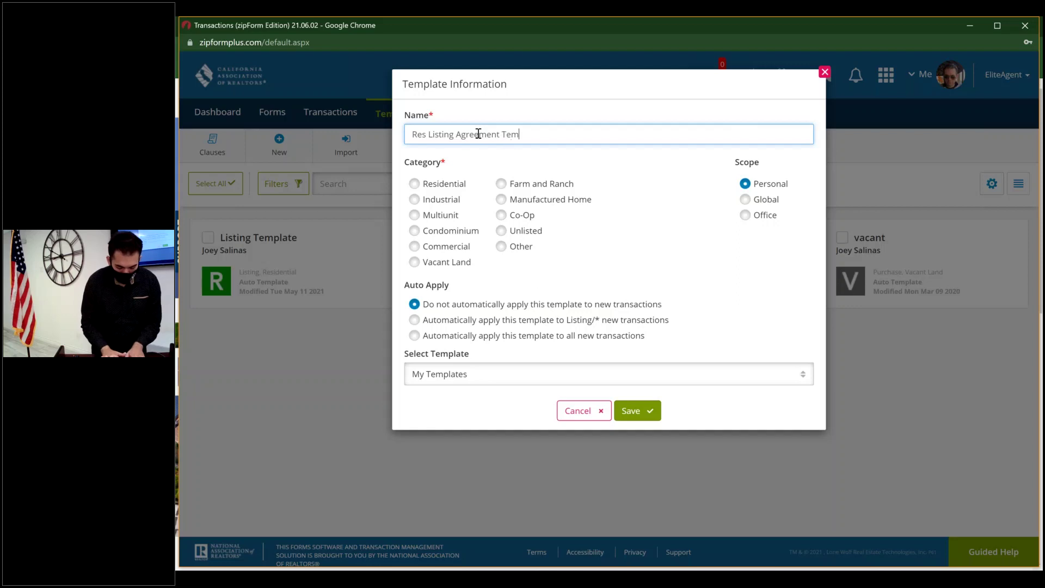
pyautogui.write('plate')
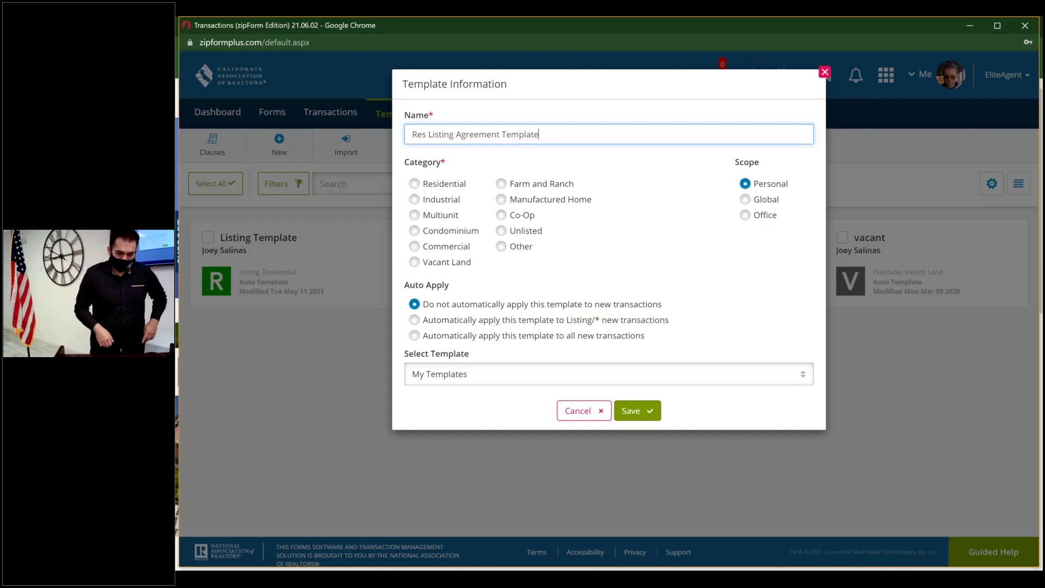
# - Set category Residential, auto-apply to new Listing/Residential transactions only, and save the template
pyautogui.click(416, 184)
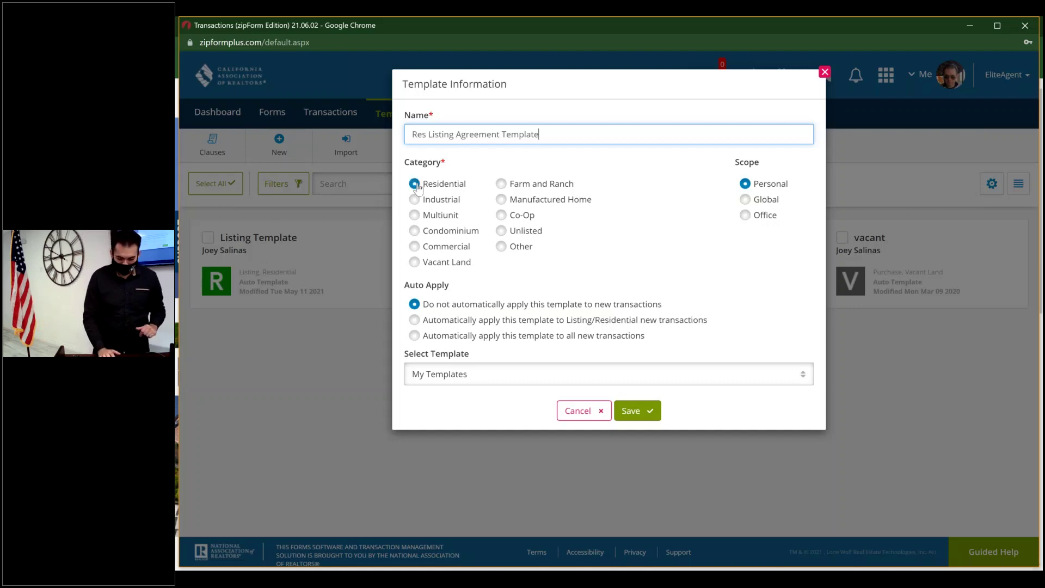
pyautogui.click(443, 278)
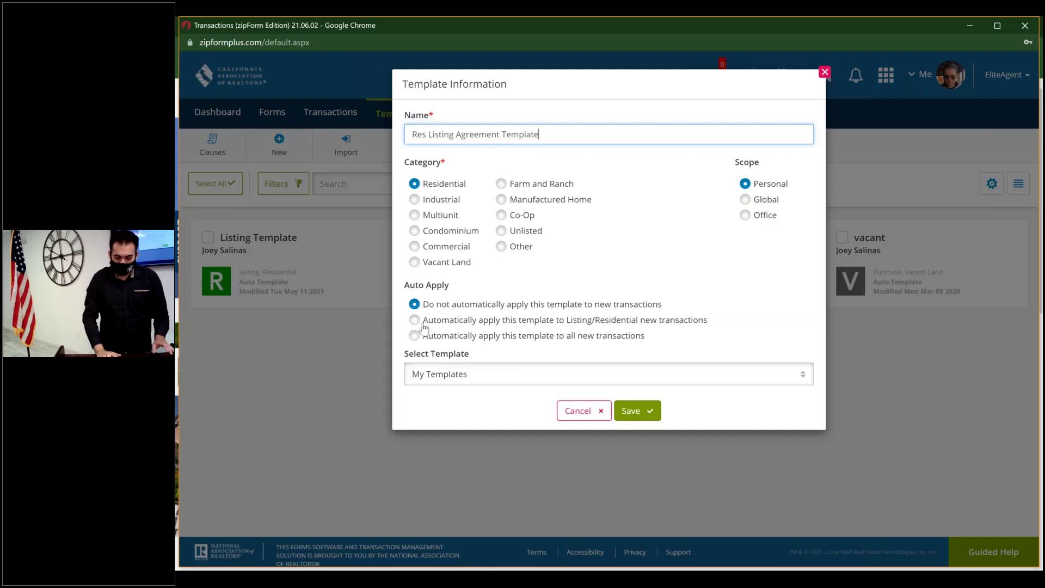
pyautogui.click(415, 322)
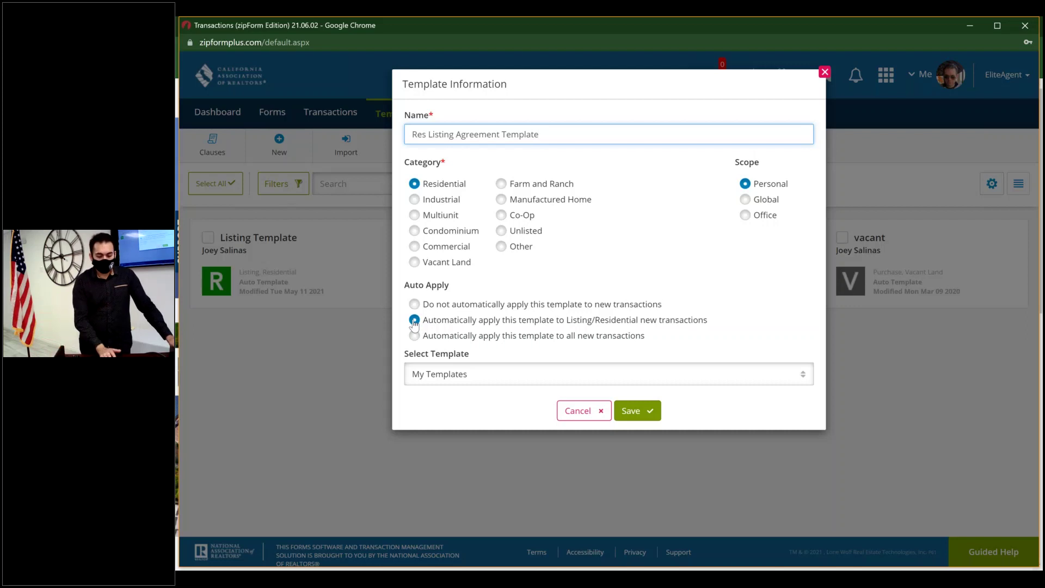
pyautogui.click(415, 336)
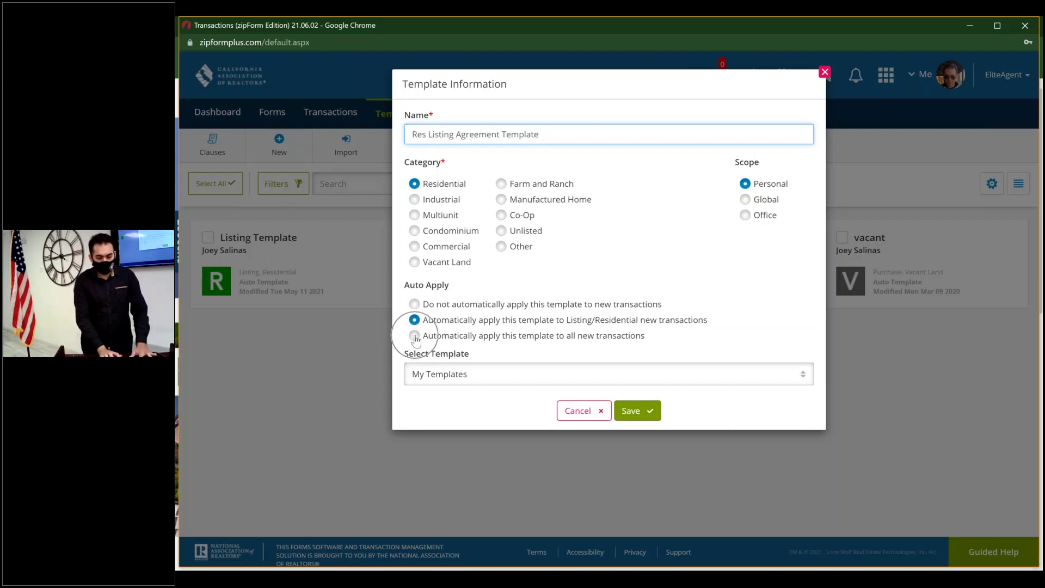
pyautogui.click(415, 336)
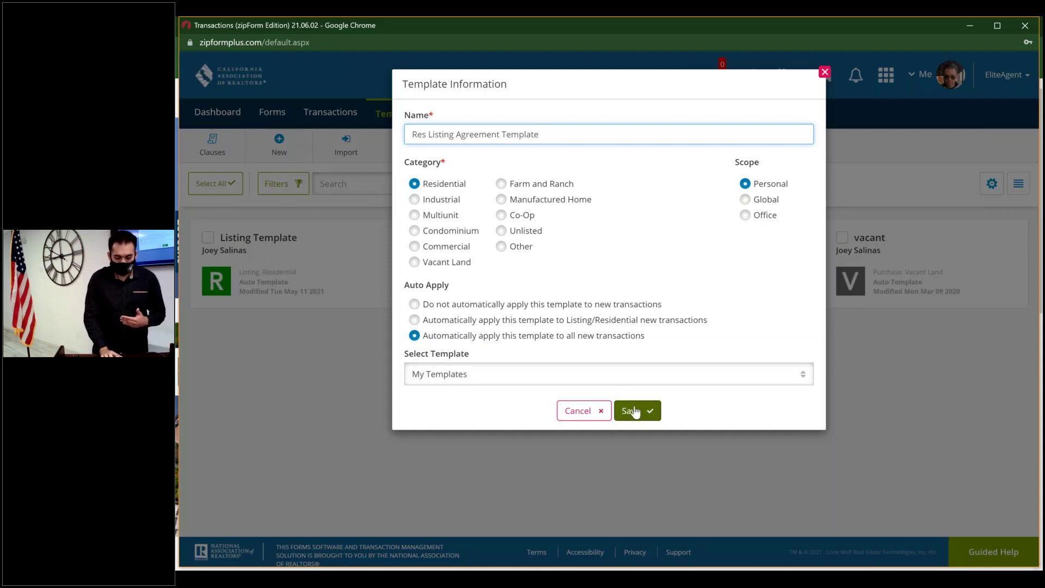
pyautogui.click(415, 320)
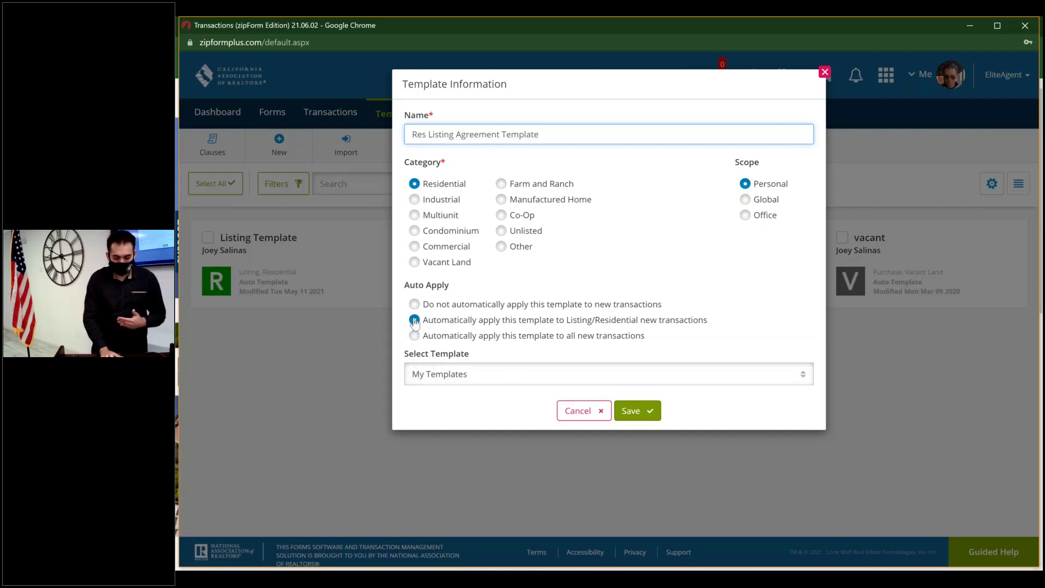
pyautogui.click(634, 411)
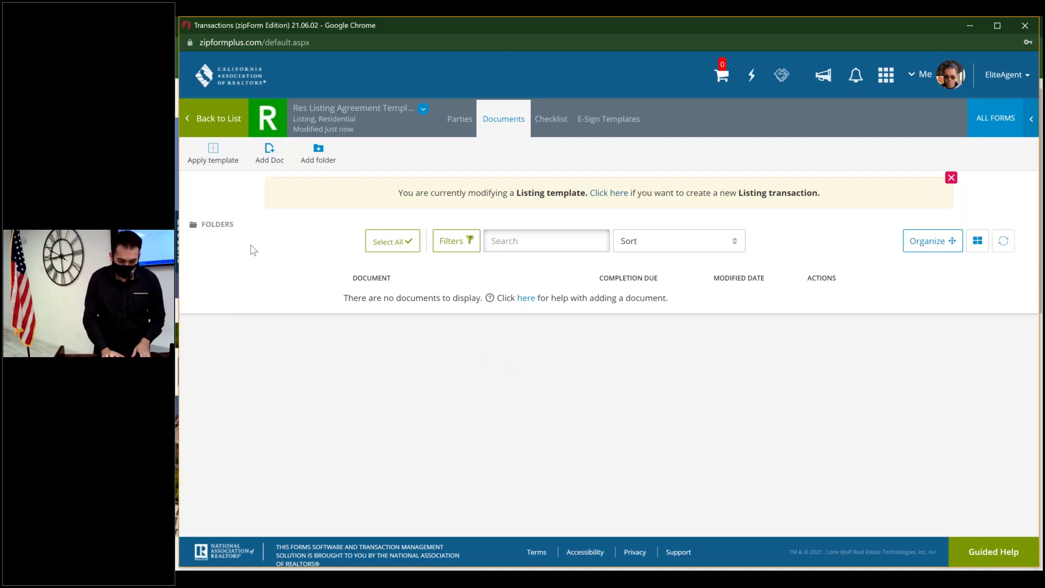
pyautogui.click(347, 111)
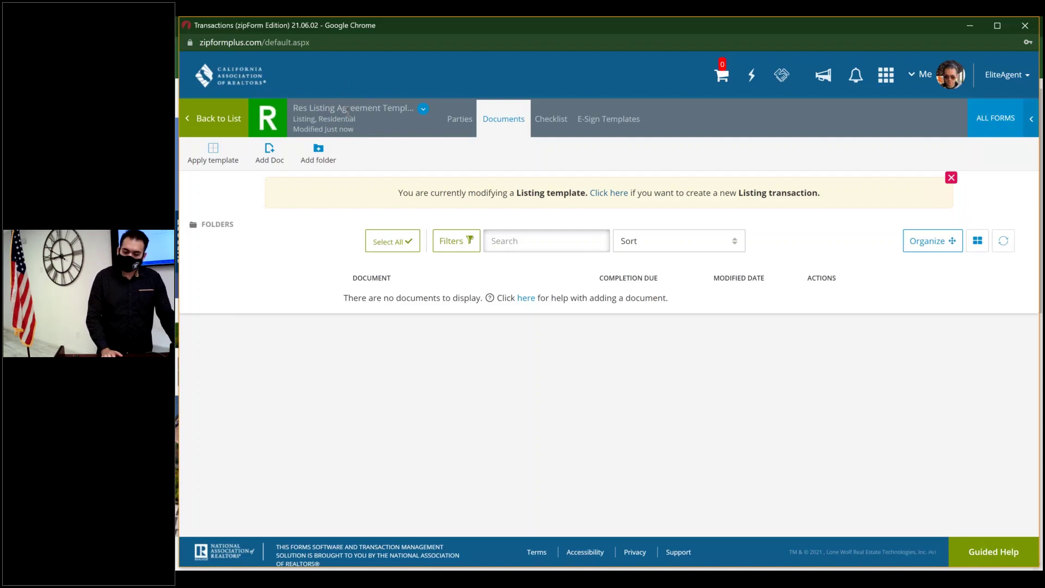
pyautogui.click(229, 121)
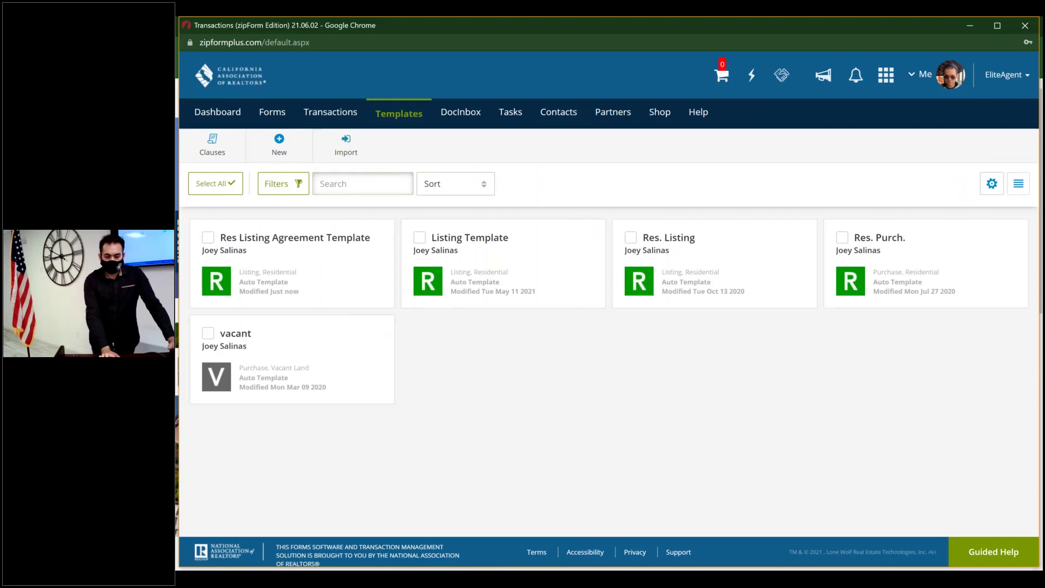
pyautogui.click(405, 123)
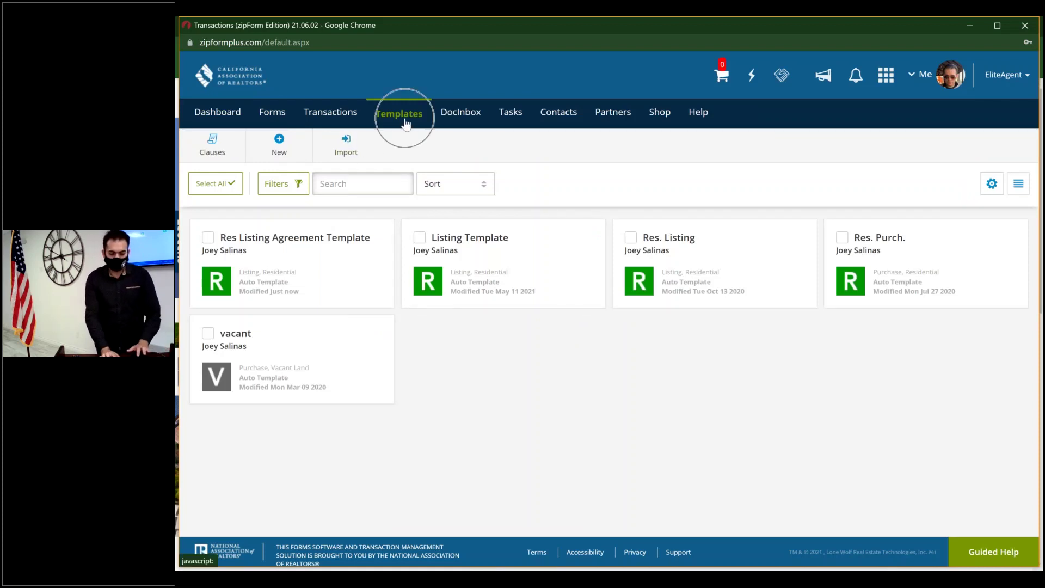
pyautogui.click(344, 111)
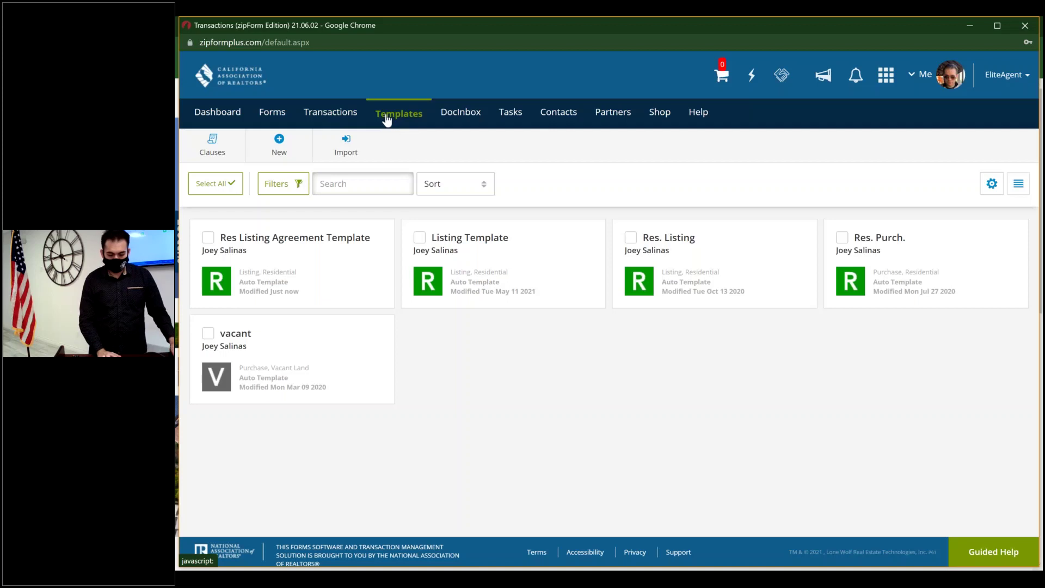
# - Open the Res Listing Agreement Template card to its empty Documents page
pyautogui.click(322, 264)
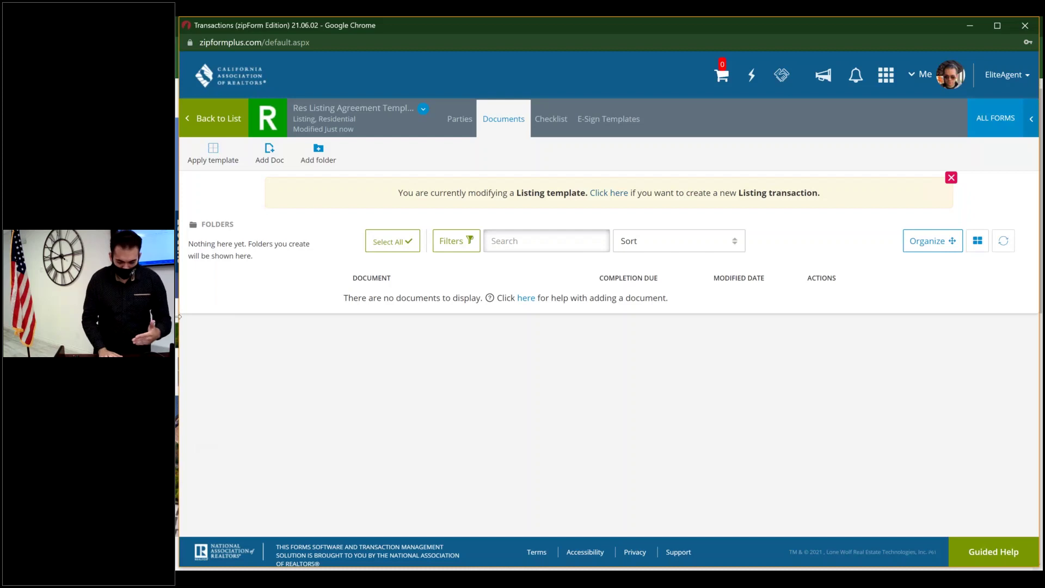
# - On the template's Documents tab, choose Add Doc
pyautogui.click(504, 119)
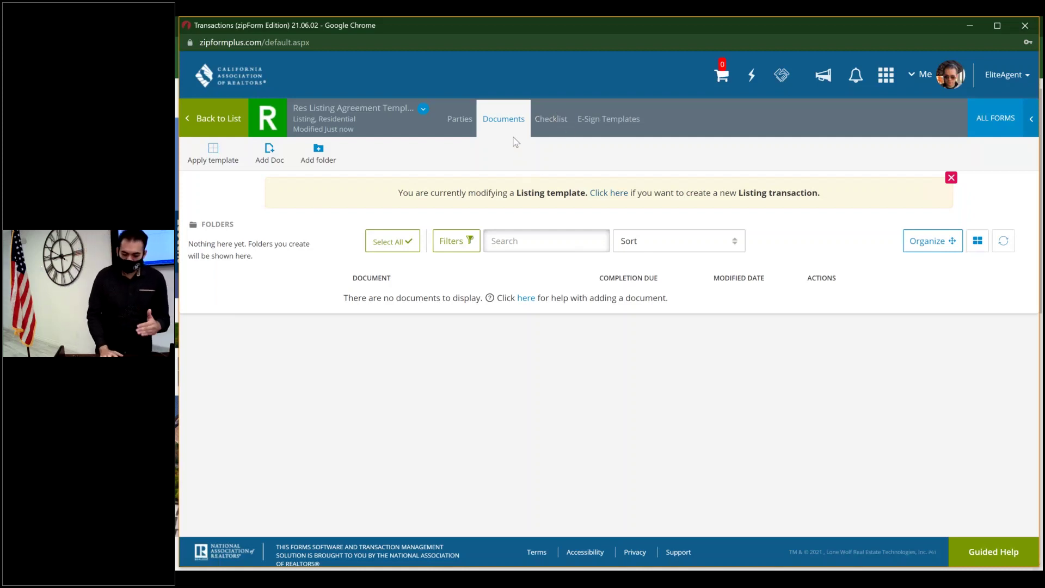
pyautogui.click(282, 164)
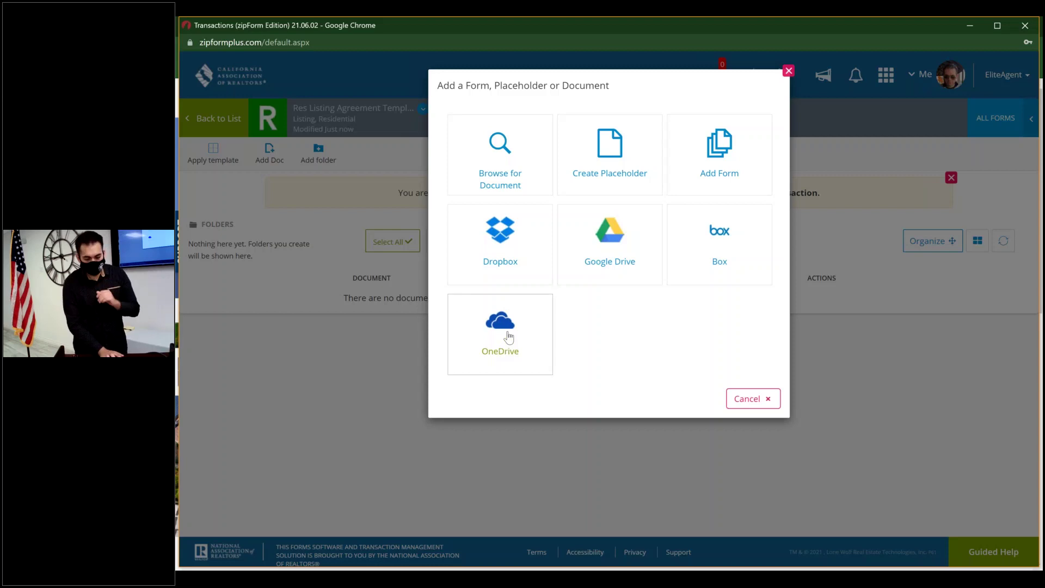
# - Add the .Res. Listing Agmt. - Exclusive - 6/21 and .Cover Sheet forms from Form Libraries
pyautogui.click(720, 159)
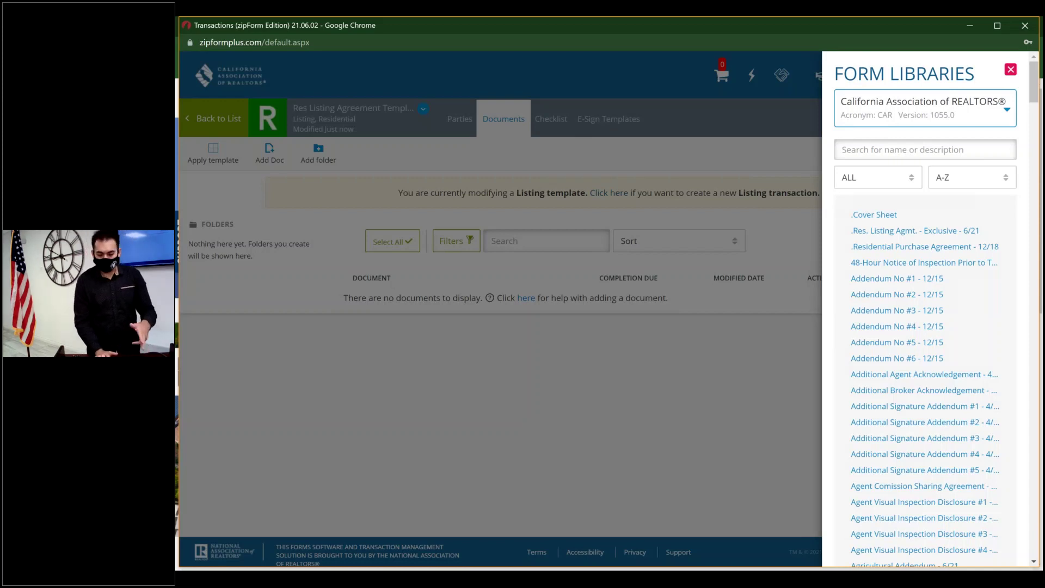
pyautogui.click(942, 238)
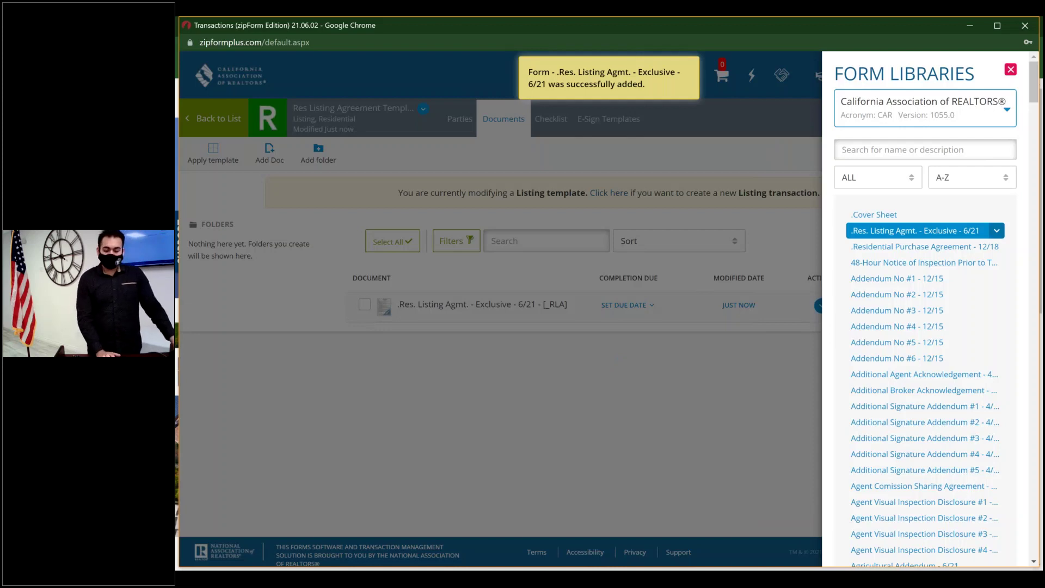
pyautogui.click(920, 217)
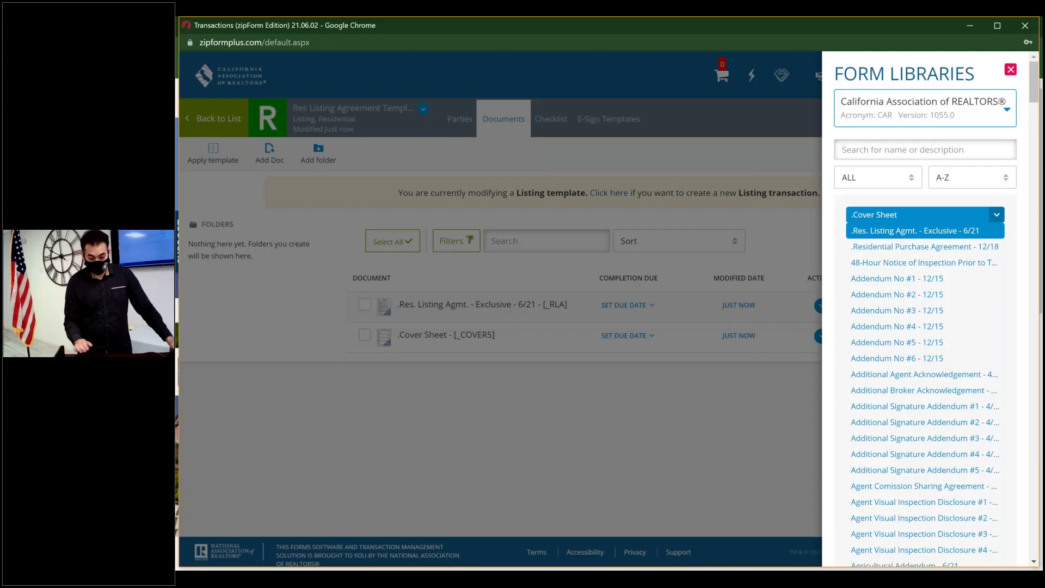
pyautogui.click(1010, 70)
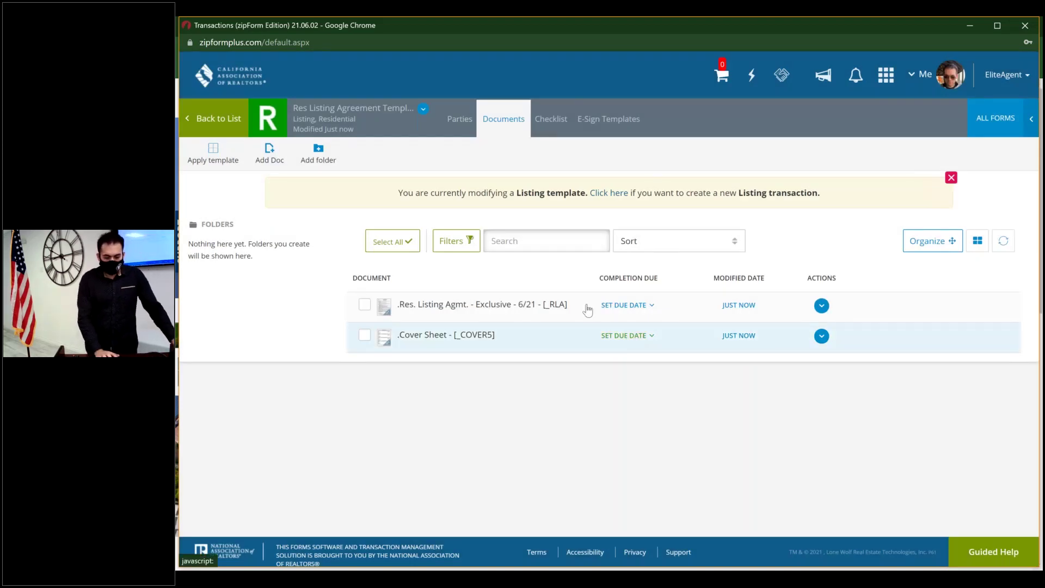
# - Load the .Res. Listing Agmt. - Exclusive - 6/21 document into the form editor
pyautogui.click(642, 303)
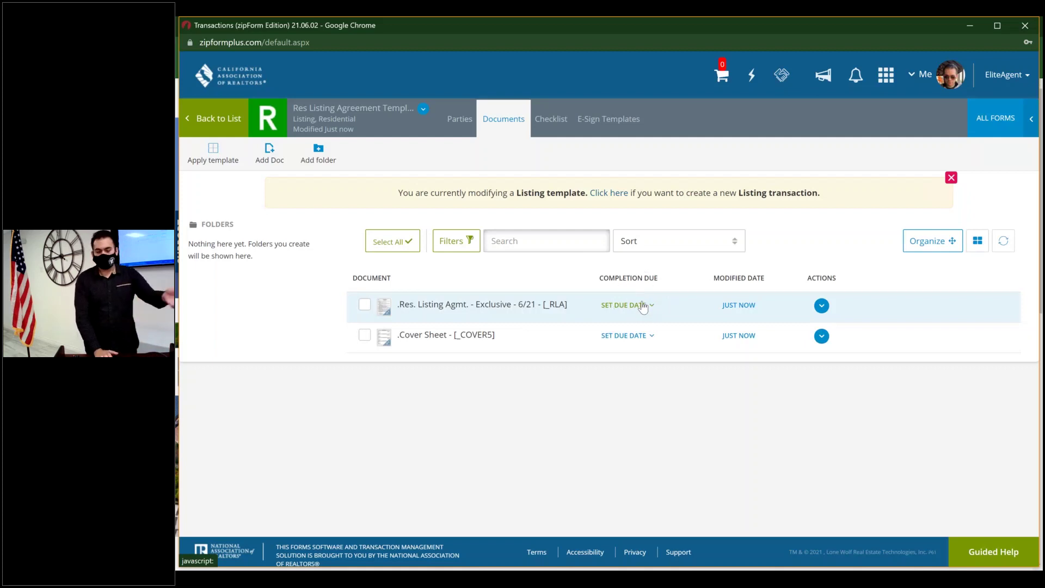
pyautogui.click(463, 318)
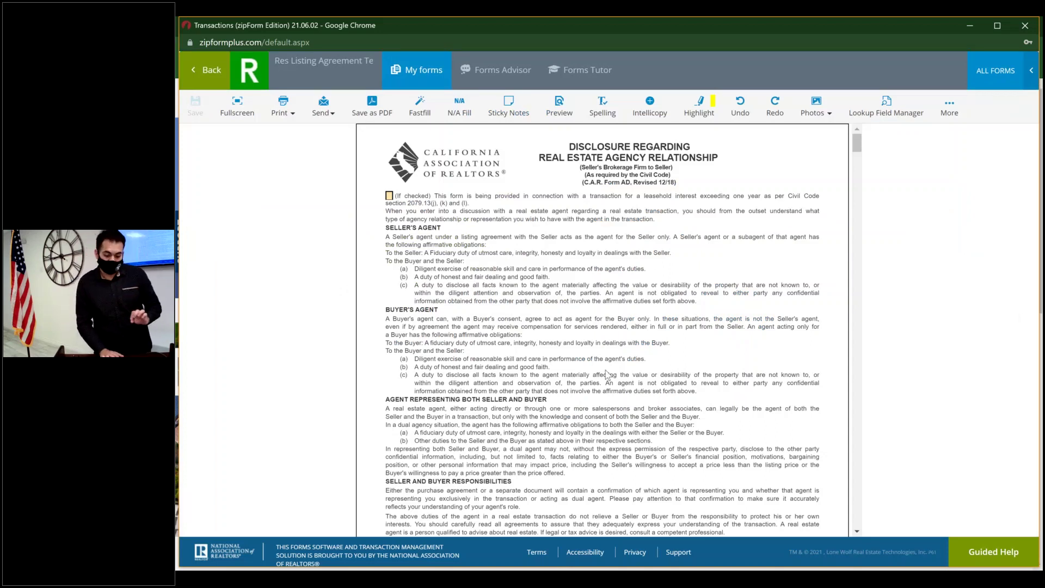
# - Enter the broker firm name 'The Greater Daor' on the agency disclosure's Agent line
pyautogui.scroll(-6, 608, 374)
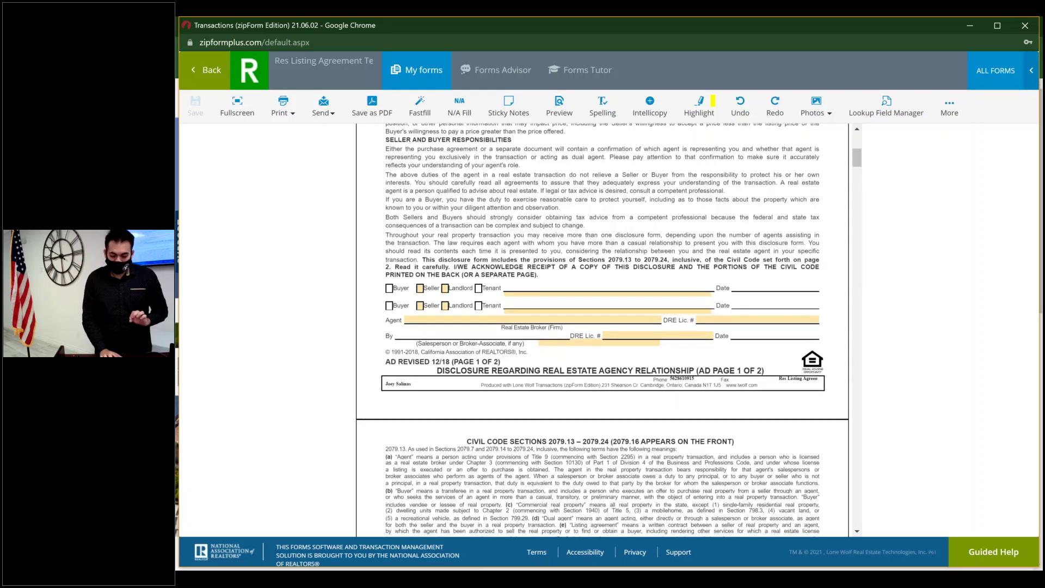
pyautogui.click(533, 320)
pyautogui.write('The')
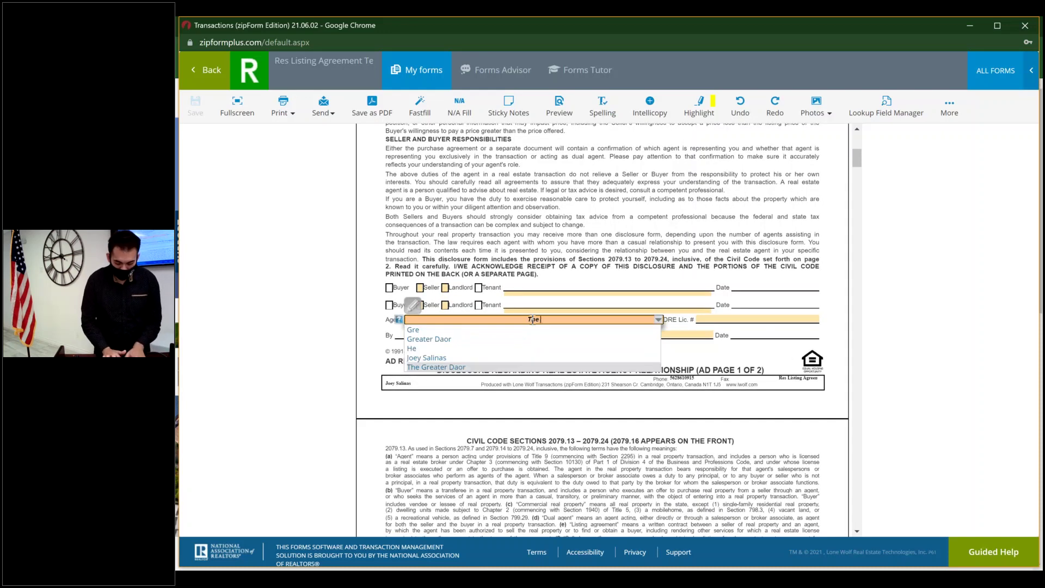
pyautogui.write(' Greater DOwney')
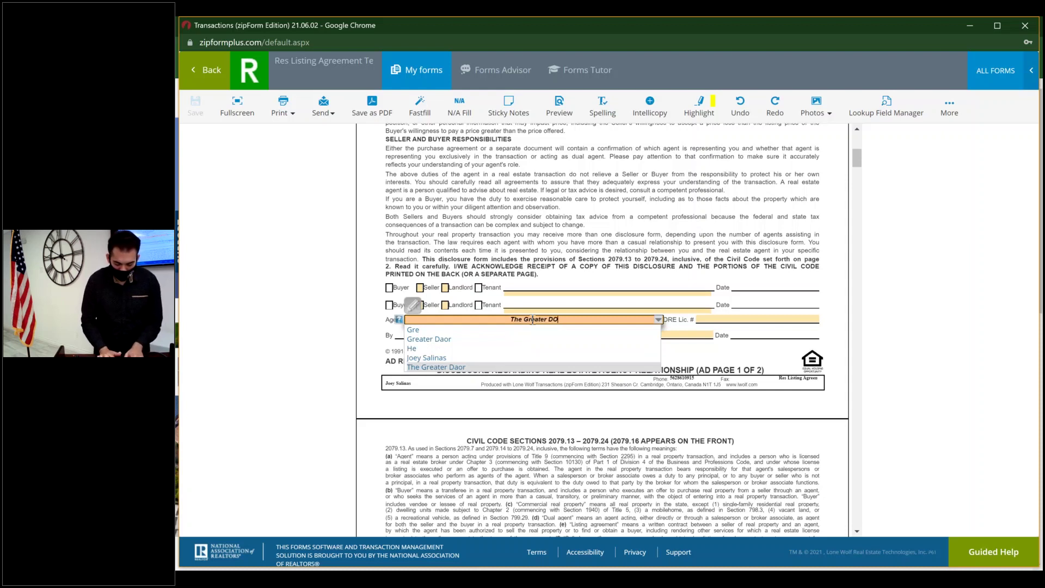
pyautogui.press('BackSpace')
pyautogui.press('BackSpace')
pyautogui.press('BackSpace')
pyautogui.press('BackSpace')
pyautogui.press('BackSpace')
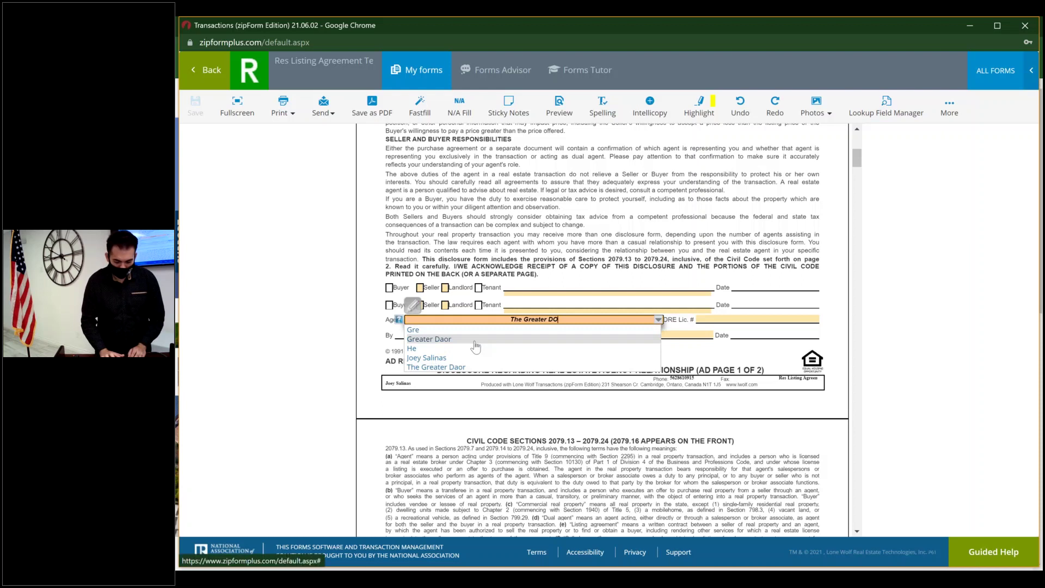
pyautogui.press('BackSpace')
pyautogui.write('aor')
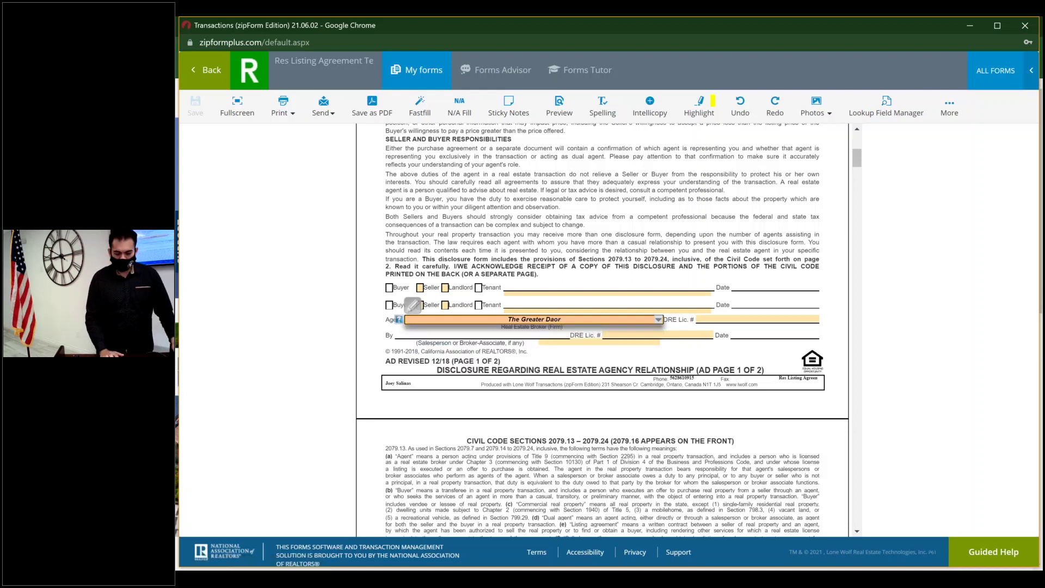
# - Fill in the broker's DRE licence number, then save the form and return to the documents
pyautogui.press('Tab')
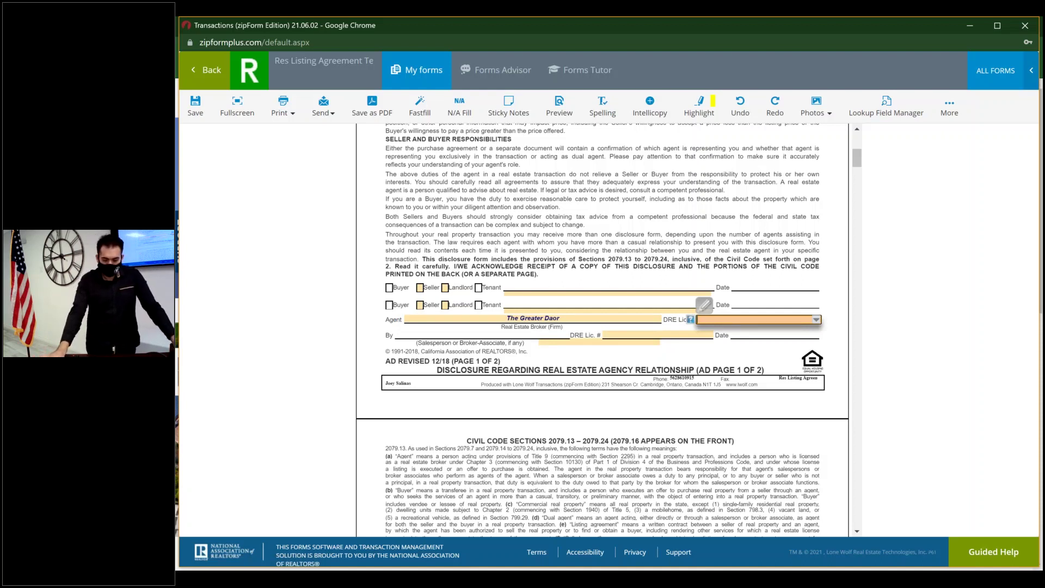
pyautogui.write('01234567')
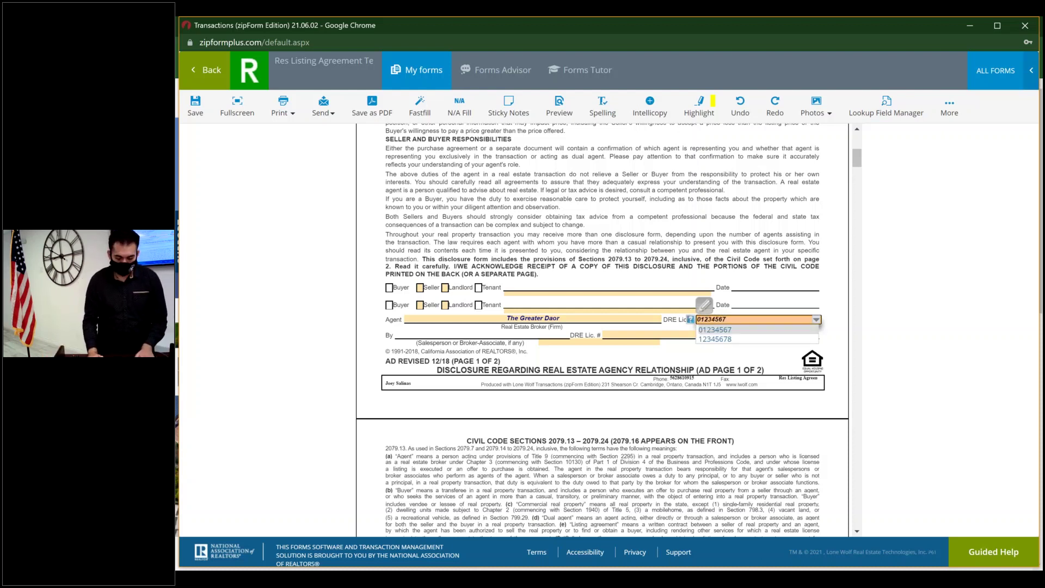
pyautogui.press('Escape')
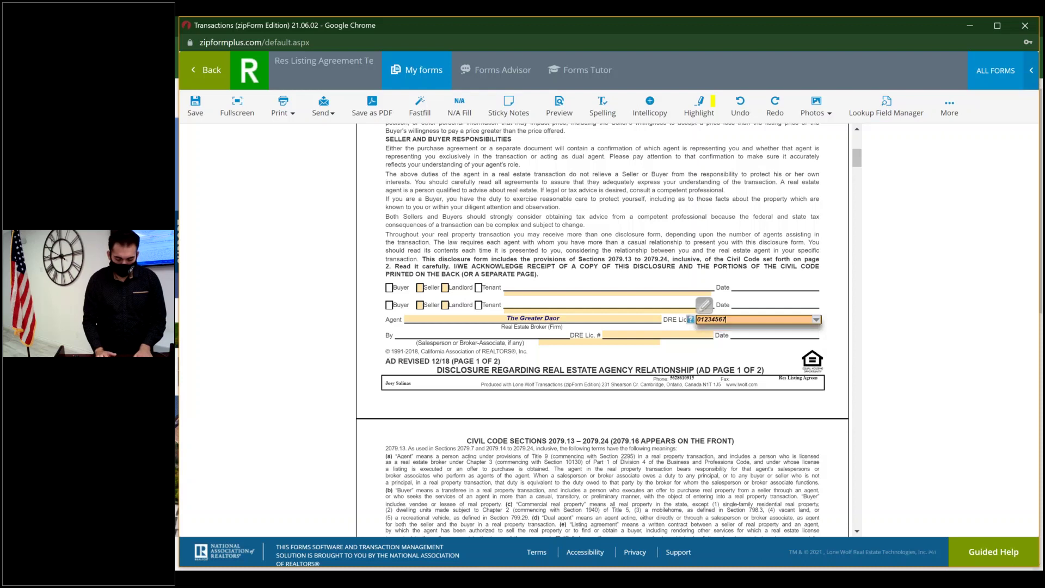
pyautogui.click(653, 336)
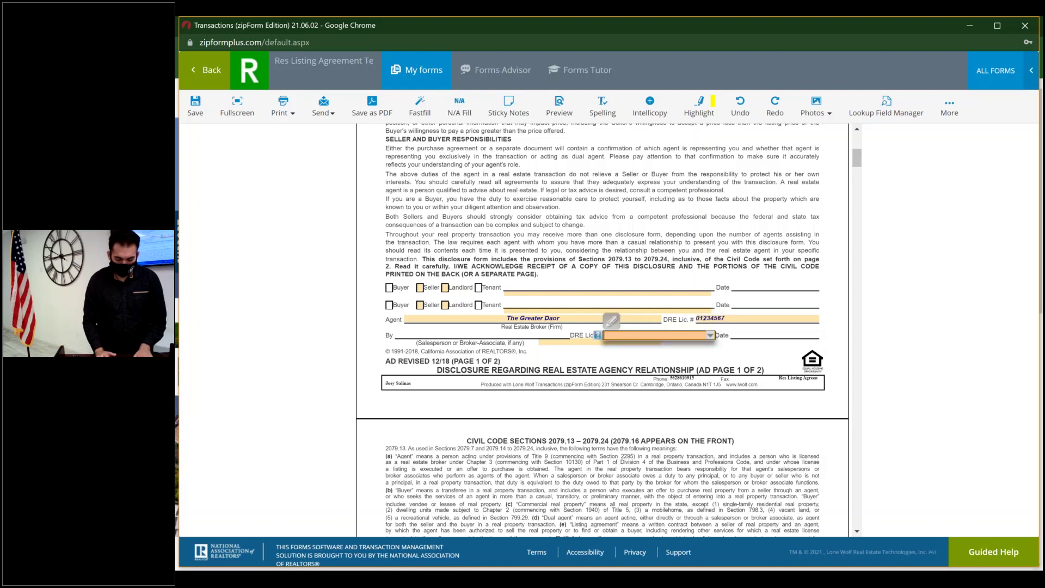
pyautogui.hotkey('shift', 'Tab')
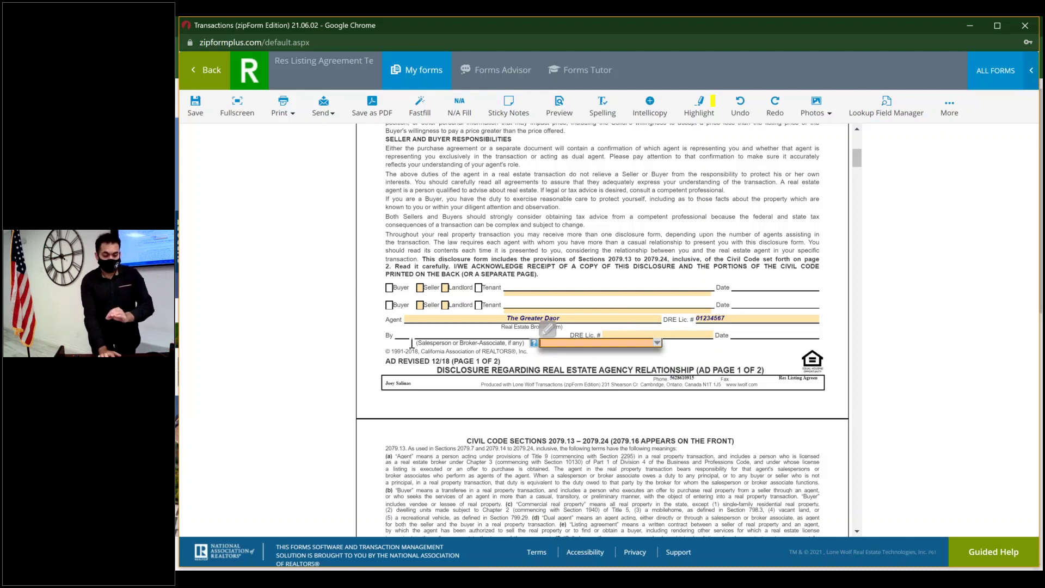
pyautogui.click(200, 115)
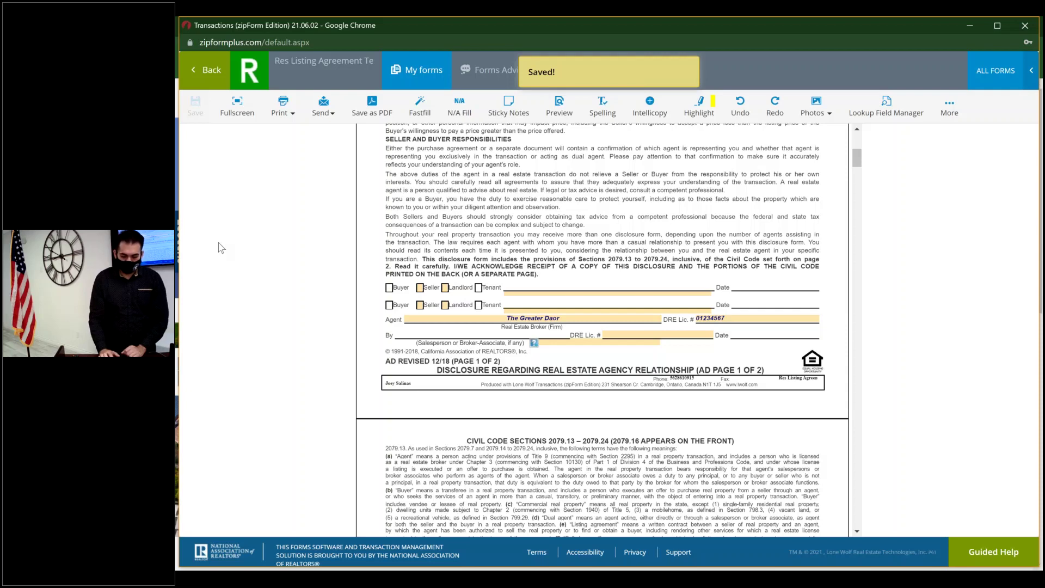
pyautogui.click(211, 70)
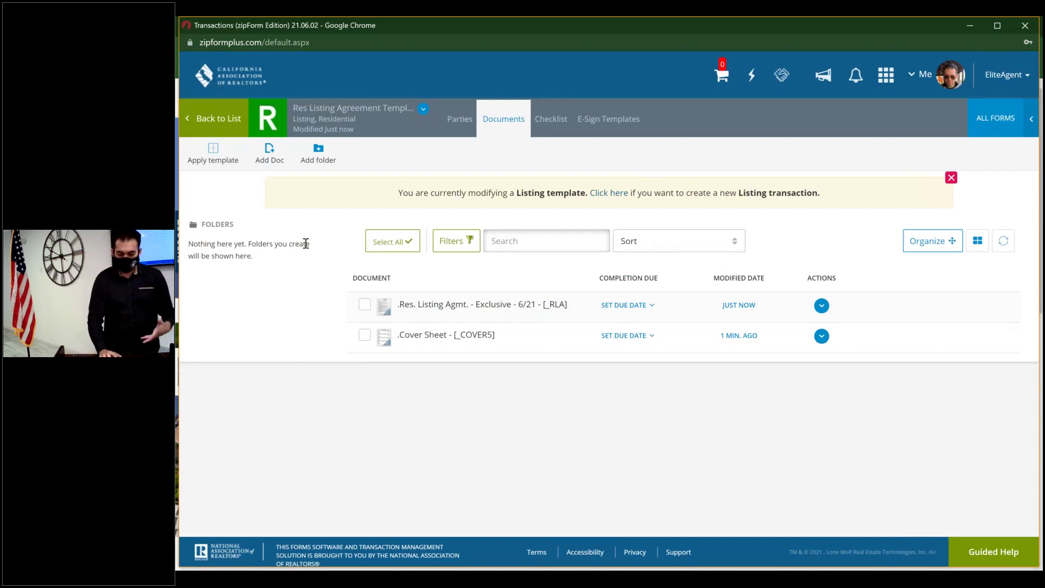
# - Open the Cover Sheet form and scroll down to its Seller's Broker Information section
pyautogui.click(490, 345)
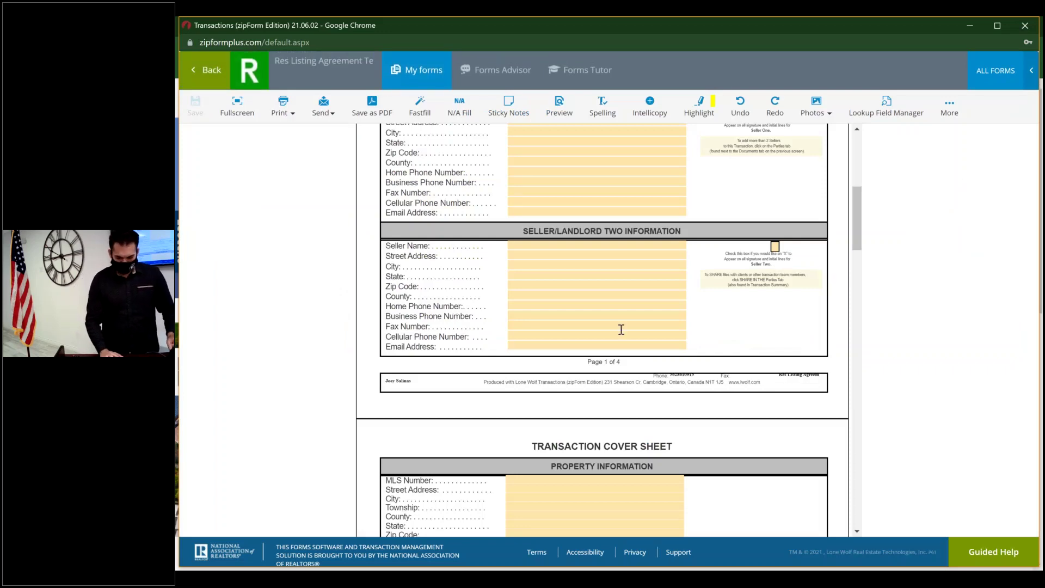
pyautogui.scroll(-5, 621, 330)
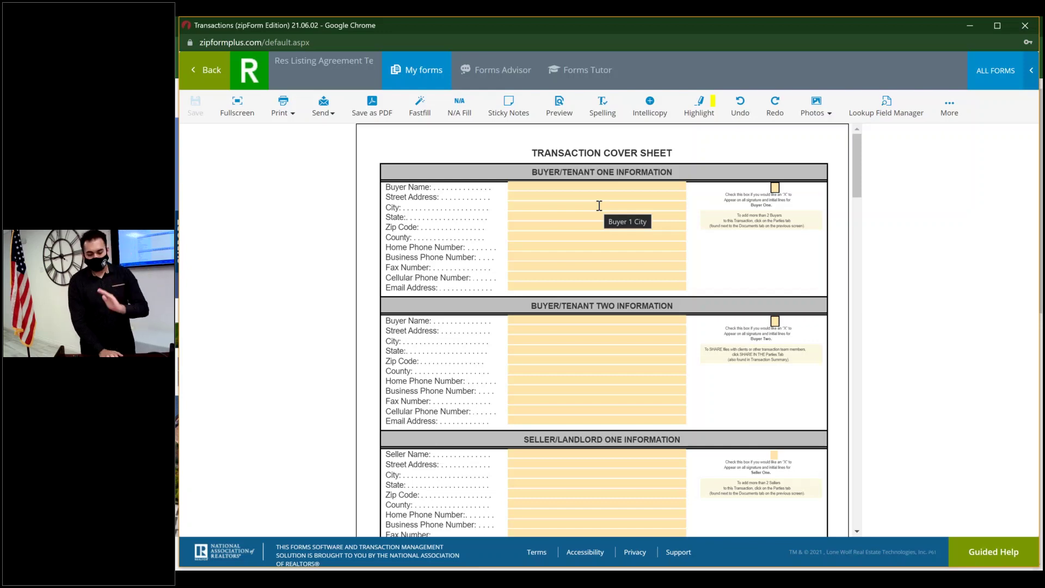
pyautogui.scroll(-3, 599, 205)
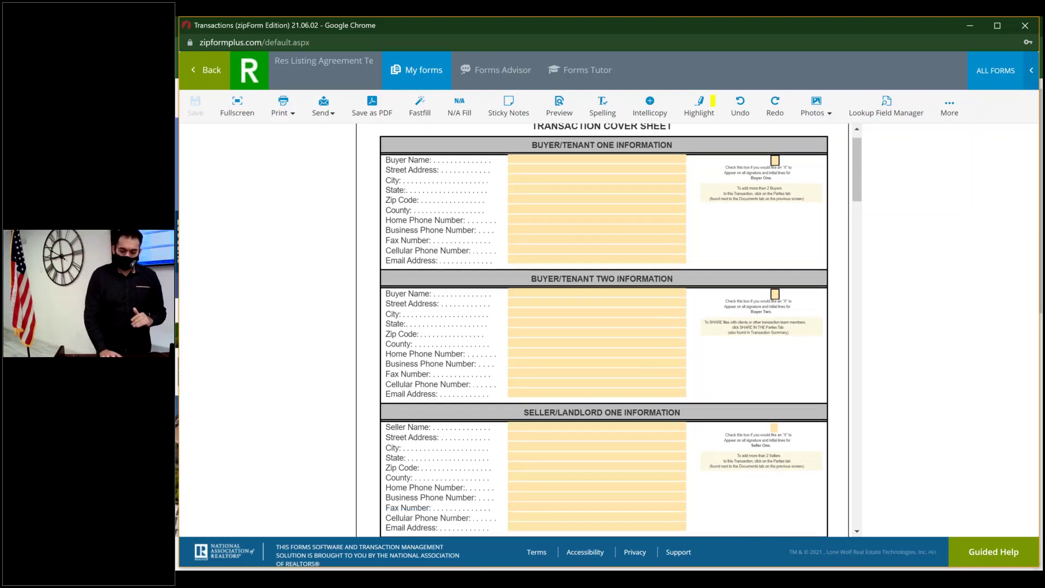
pyautogui.scroll(-3, 599, 218)
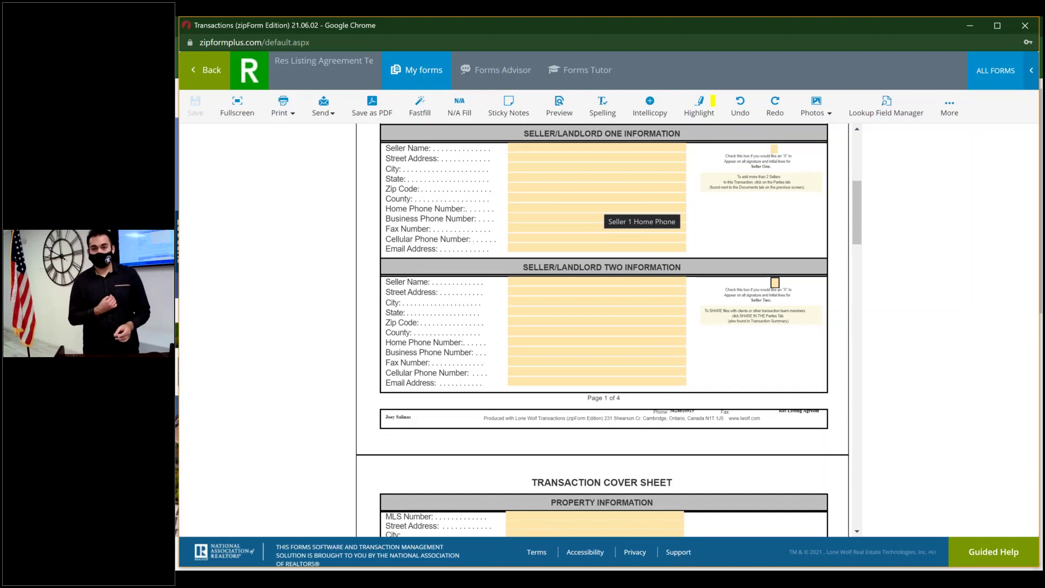
pyautogui.scroll(-2, 642, 215)
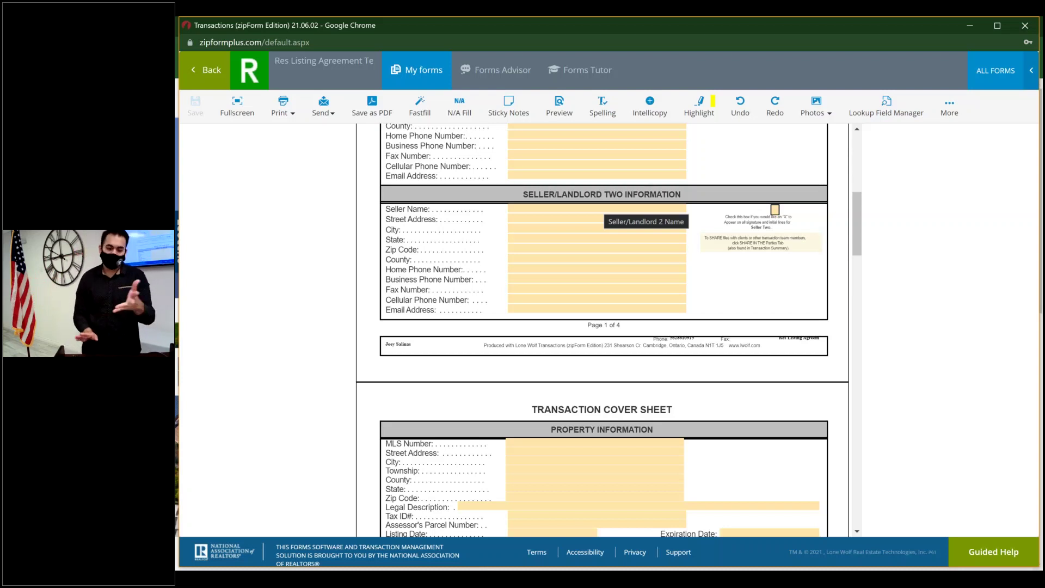
pyautogui.scroll(-4, 602, 330)
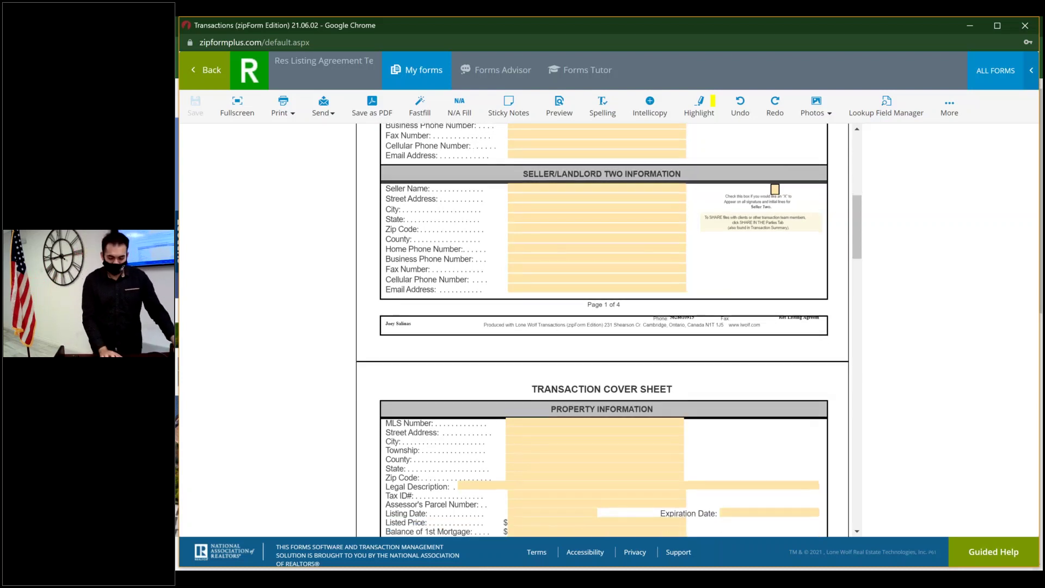
pyautogui.scroll(-4, 603, 330)
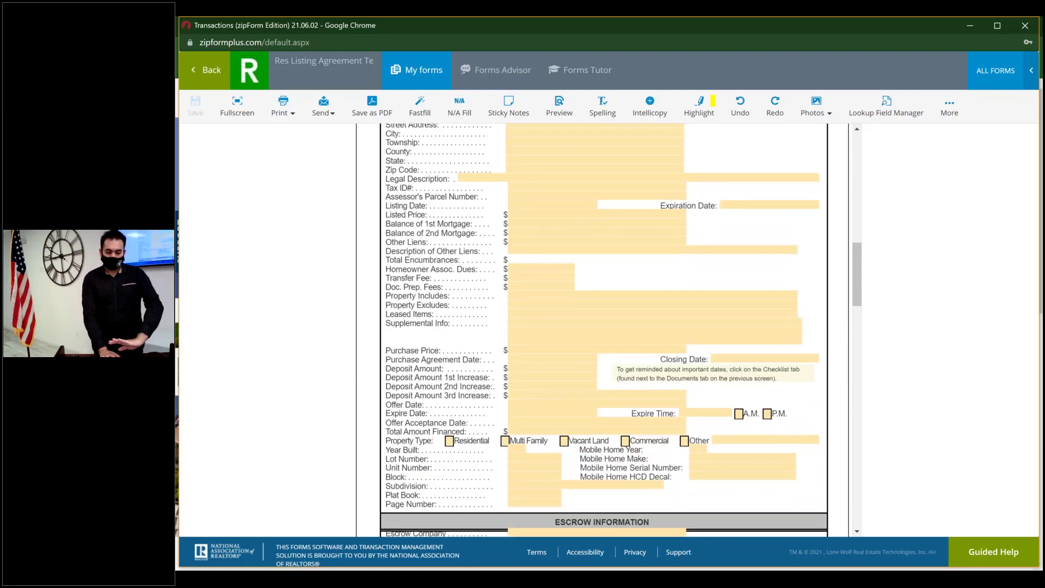
pyautogui.scroll(-5, 602, 330)
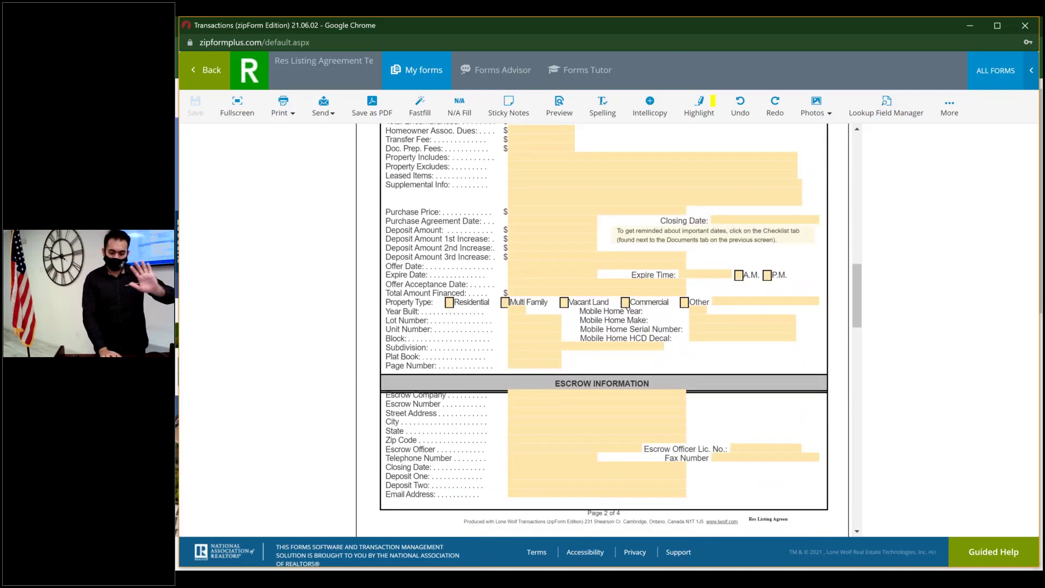
pyautogui.scroll(-5, 603, 330)
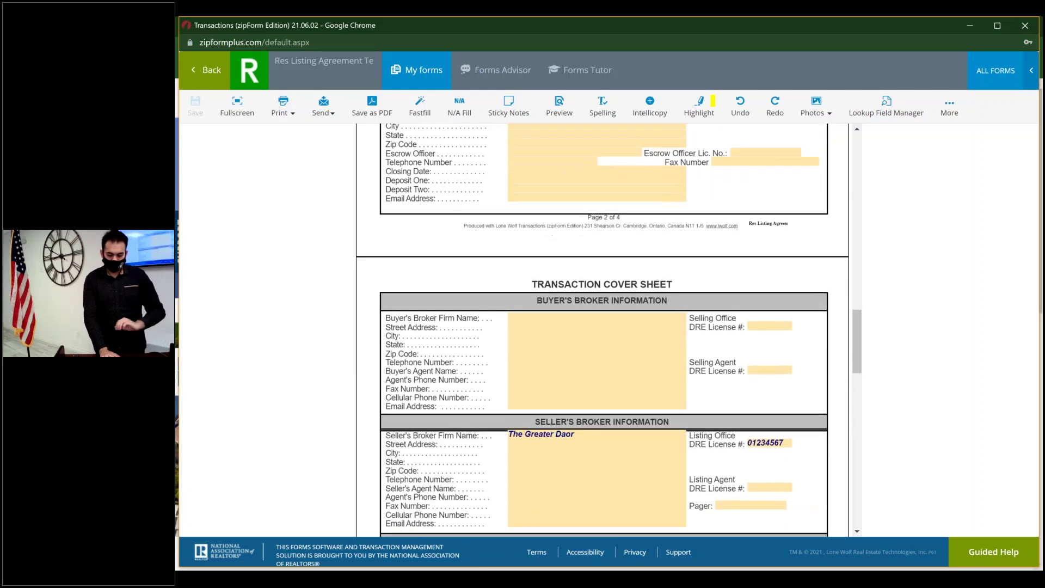
pyautogui.scroll(-2, 603, 330)
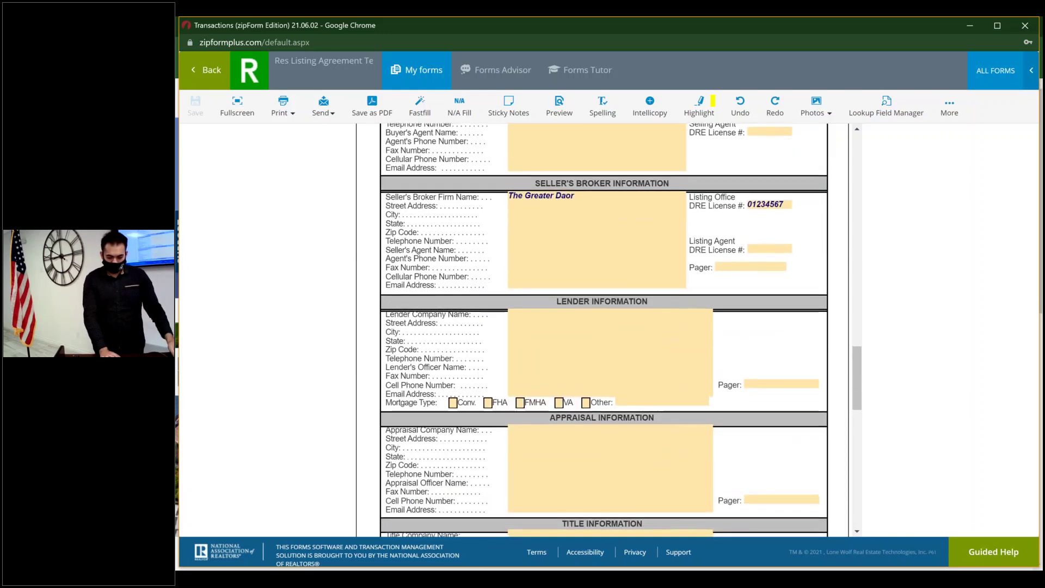
pyautogui.scroll(3, 603, 330)
pyautogui.scroll(-1, 631, 210)
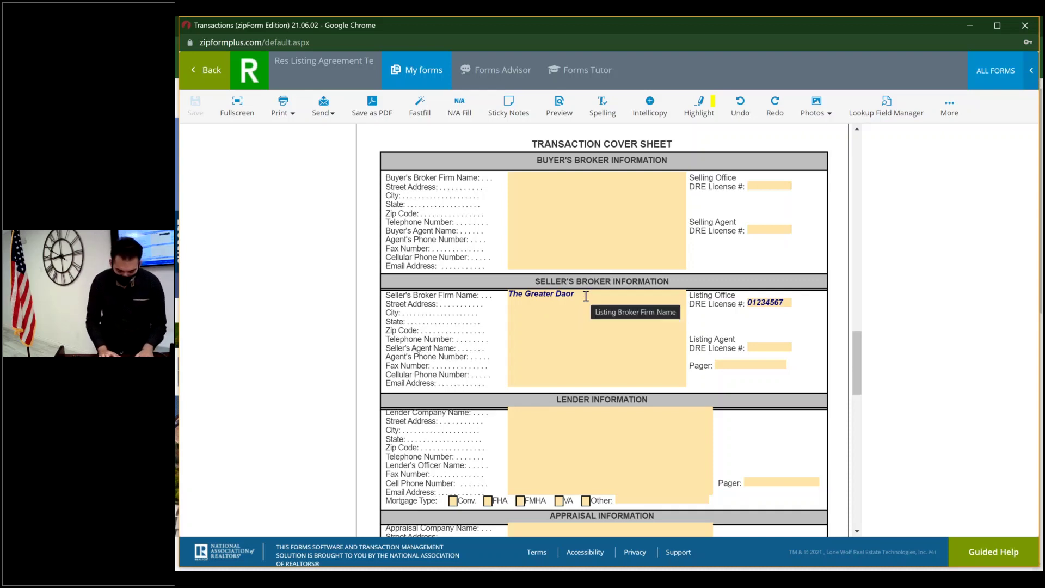
# - Enter the seller's agent name and DRE licence number on the cover sheet
pyautogui.click(586, 296)
pyautogui.press('Tab')
pyautogui.press('Tab')
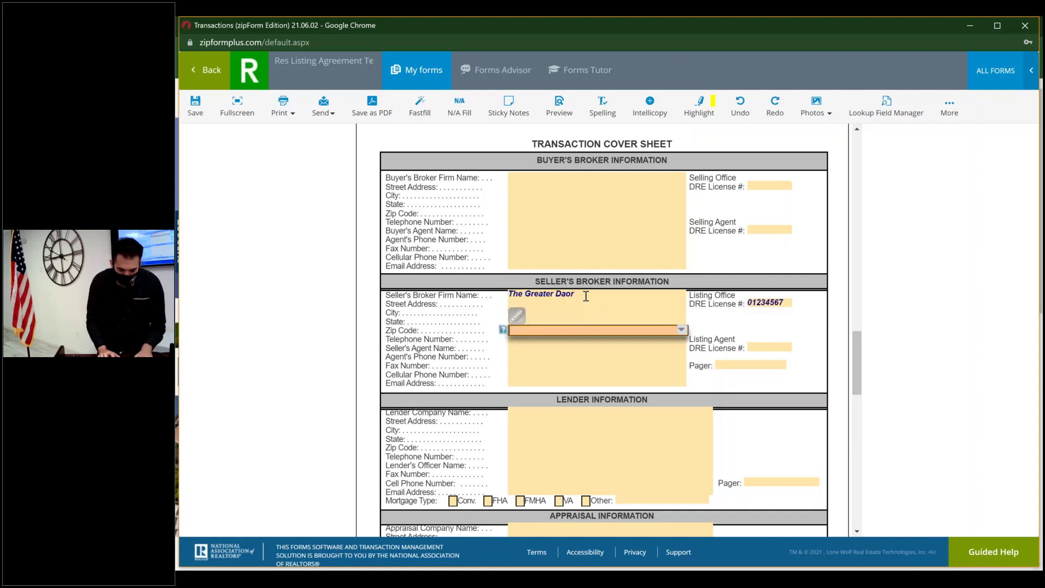
pyautogui.press('Tab')
pyautogui.press('Tab')
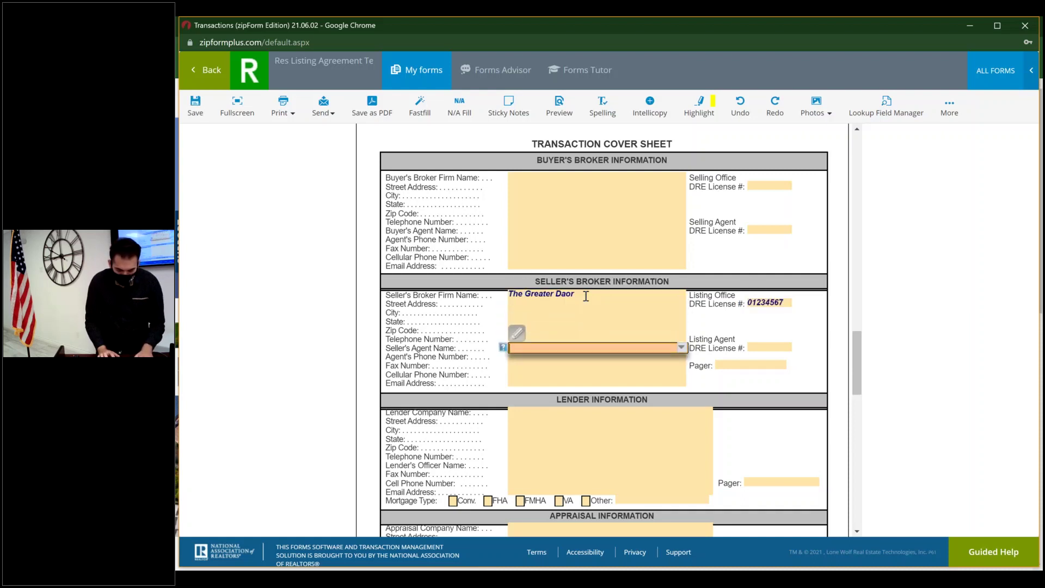
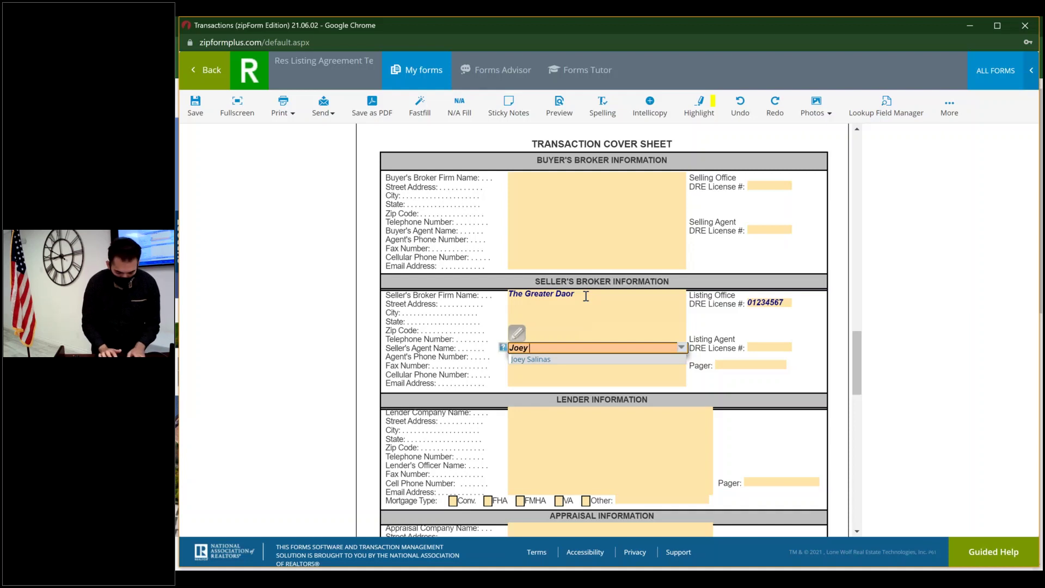
pyautogui.press('Tab')
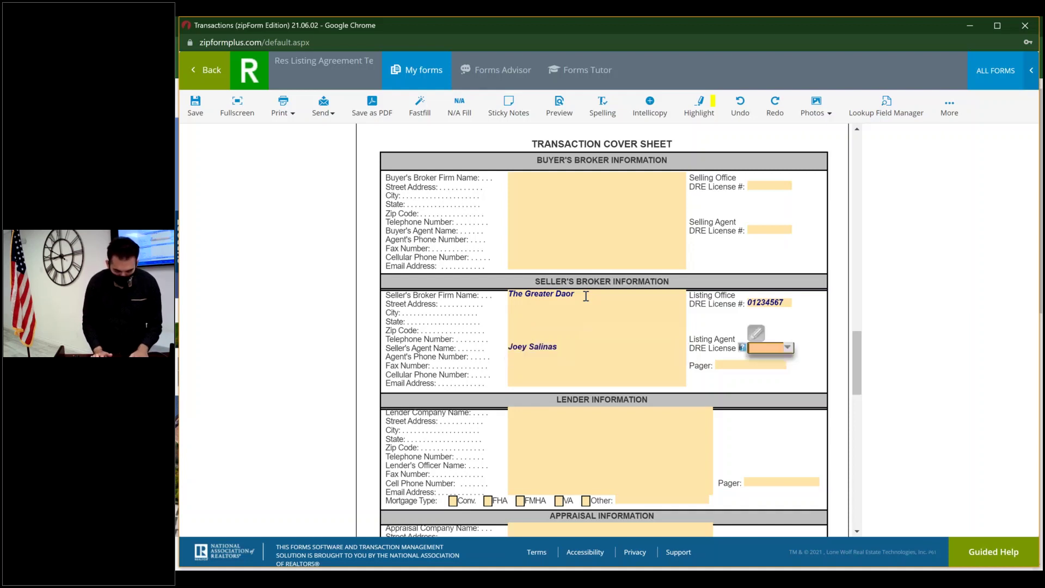
pyautogui.write('01234567')
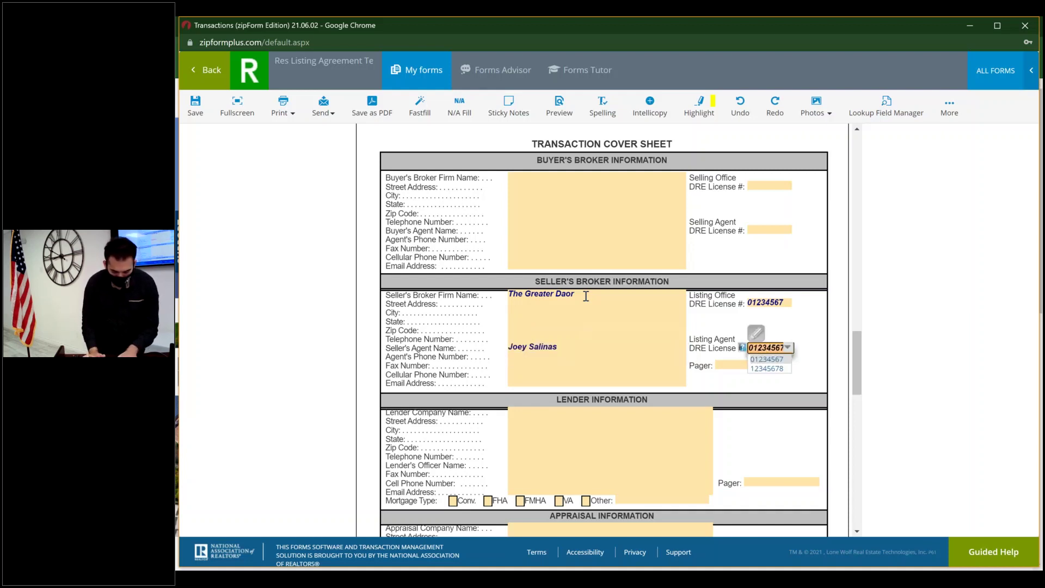
# - Add the agent's e-mail address, then save the cover sheet and return to the documents
pyautogui.press('Tab')
pyautogui.press('Tab')
pyautogui.press('Tab')
pyautogui.press('Tab')
pyautogui.press('Tab')
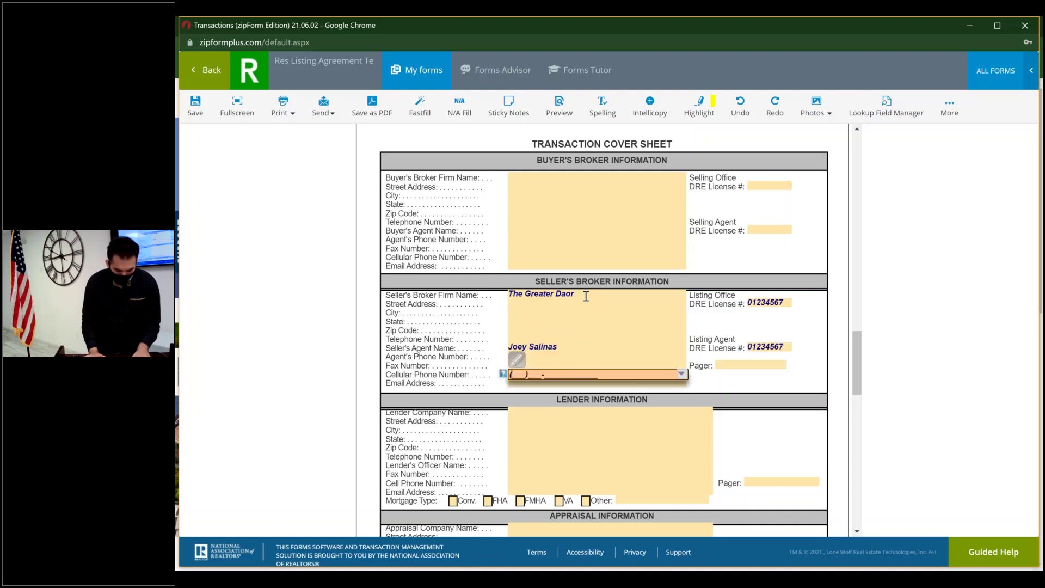
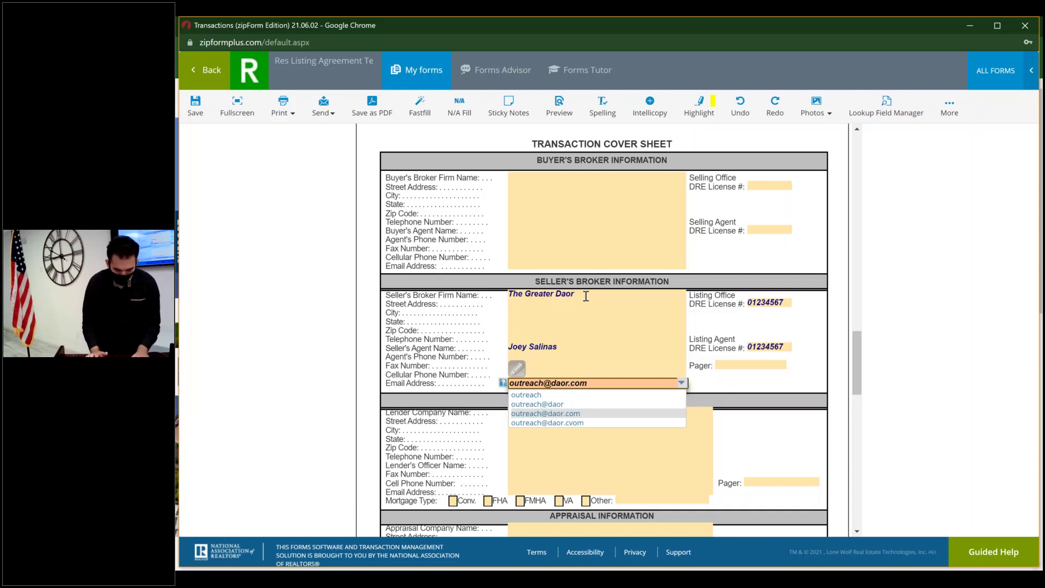
pyautogui.press('Escape')
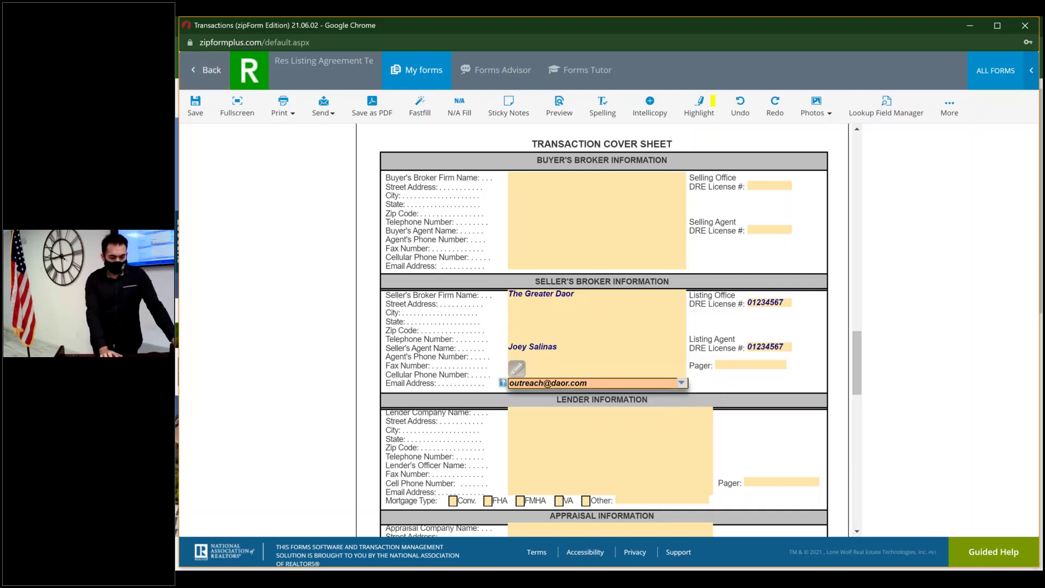
pyautogui.click(200, 114)
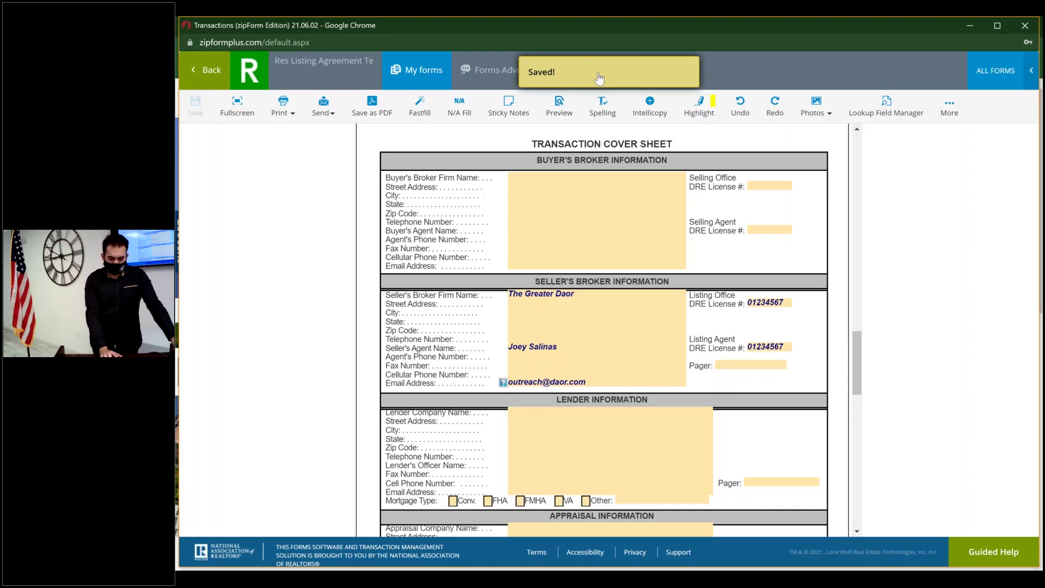
pyautogui.click(207, 70)
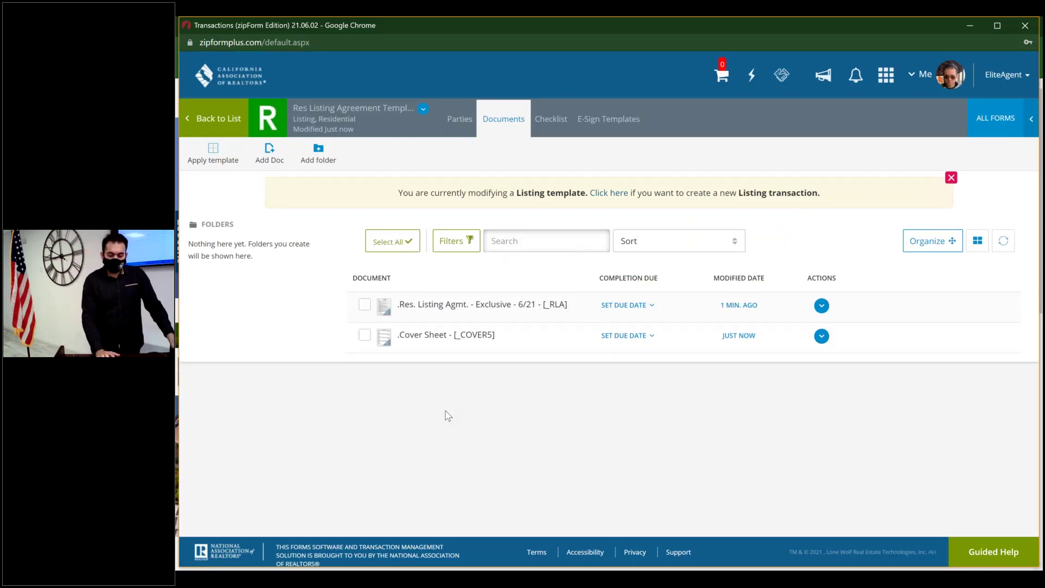
# - Go from the template to the Transactions list and start a New transaction
pyautogui.click(218, 120)
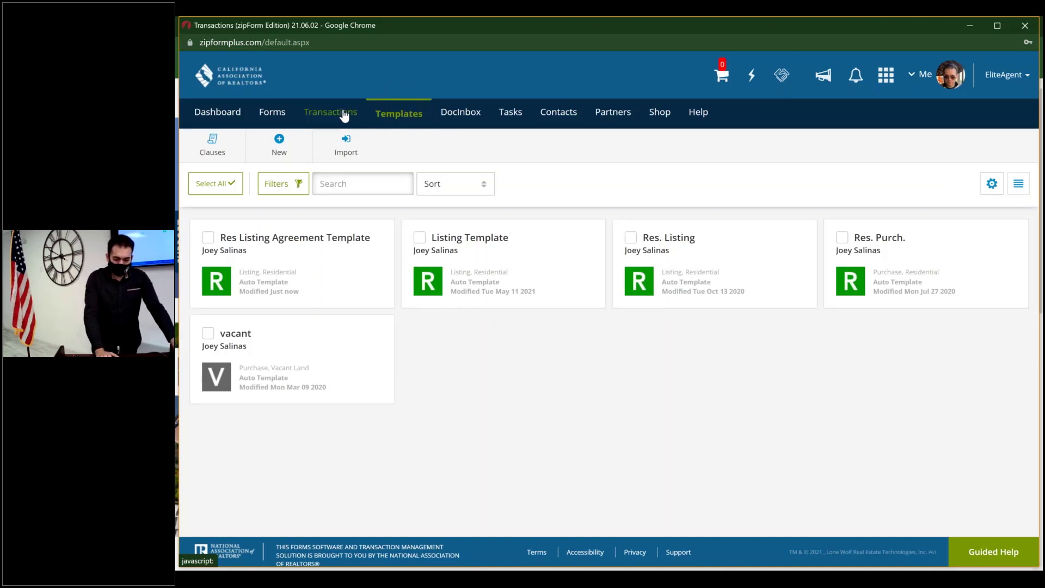
pyautogui.click(344, 113)
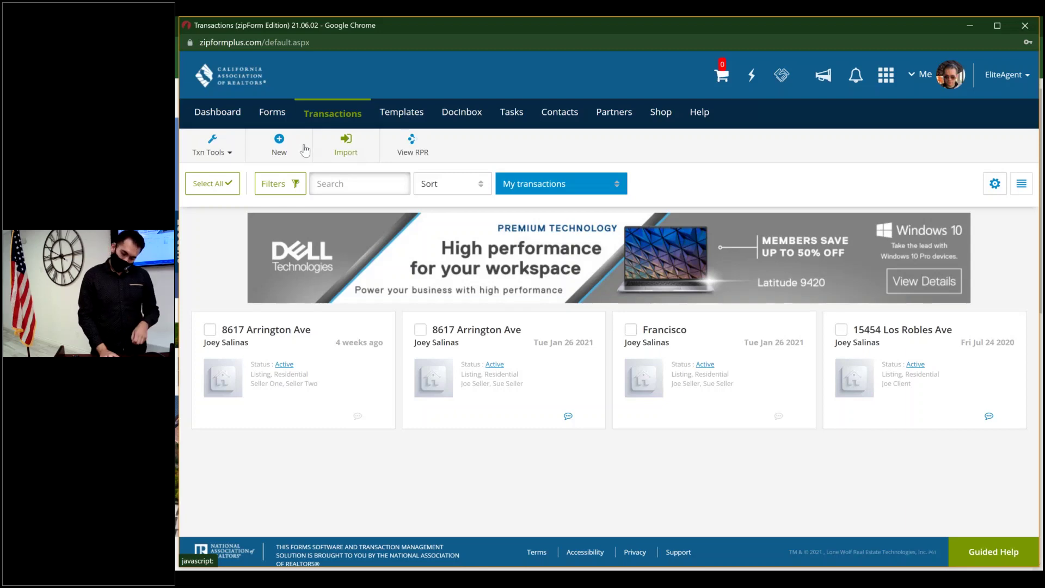
pyautogui.click(287, 152)
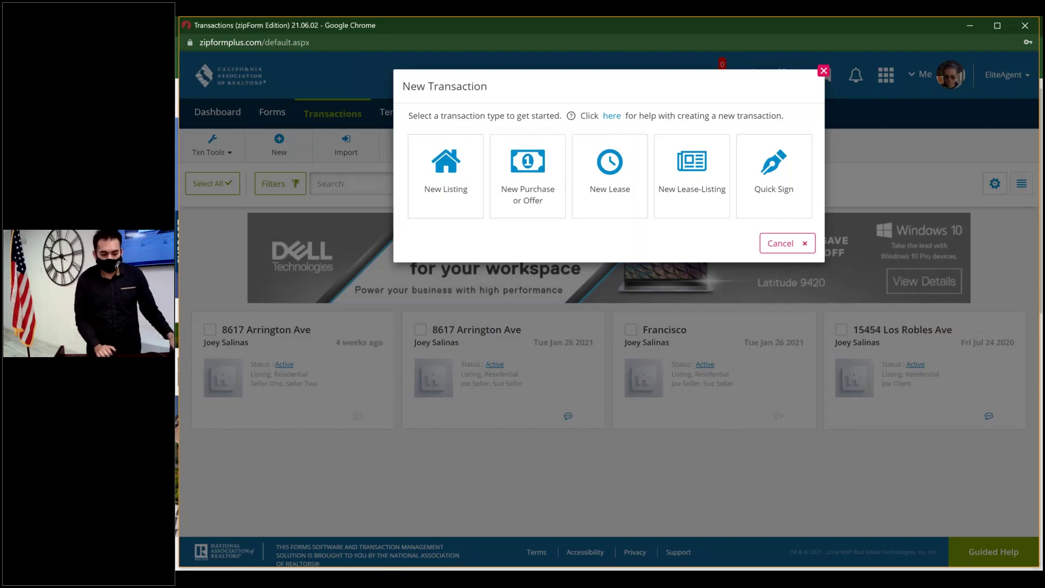
pyautogui.click(458, 187)
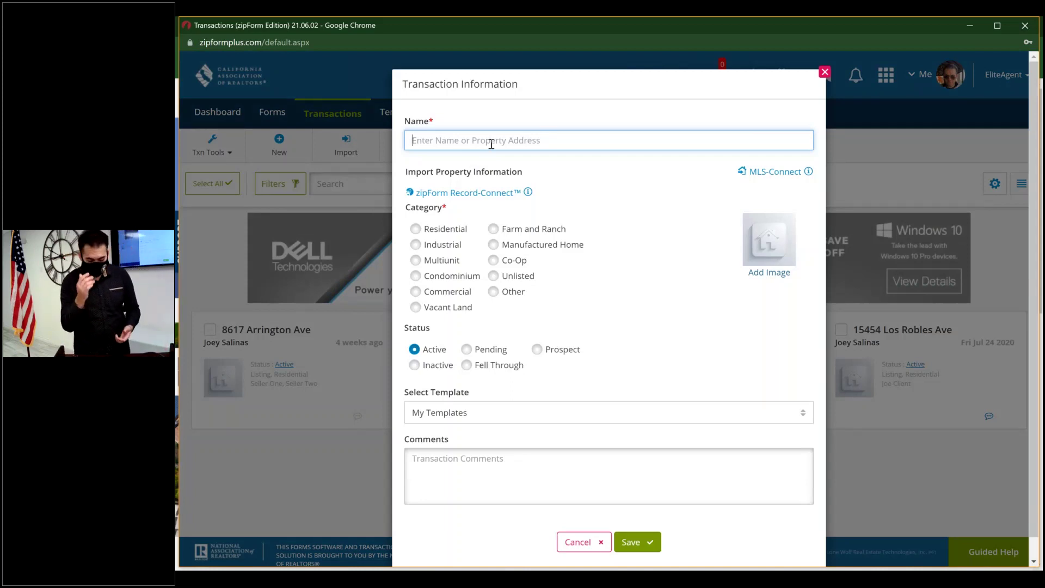
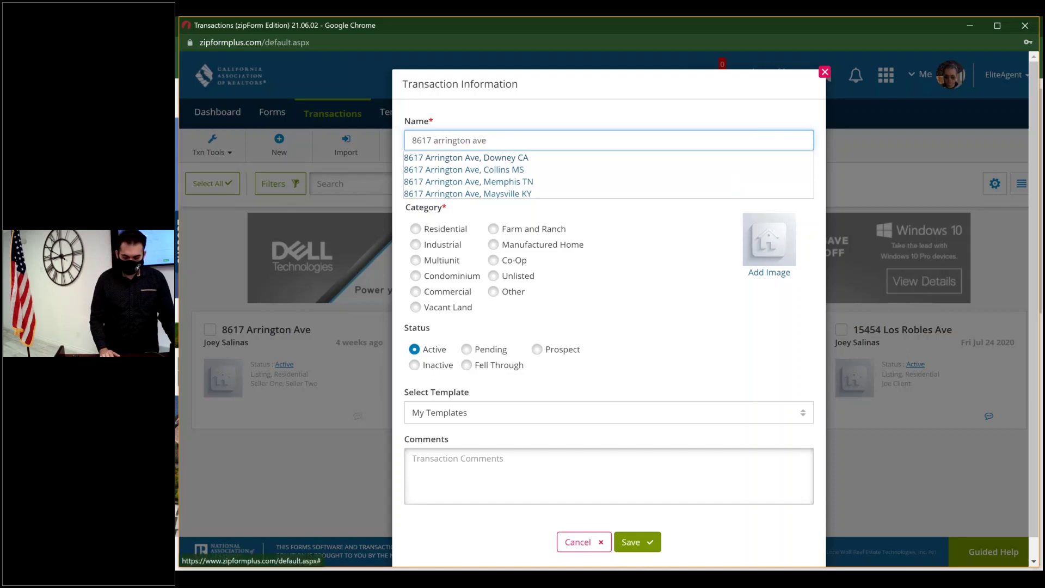
pyautogui.click(504, 159)
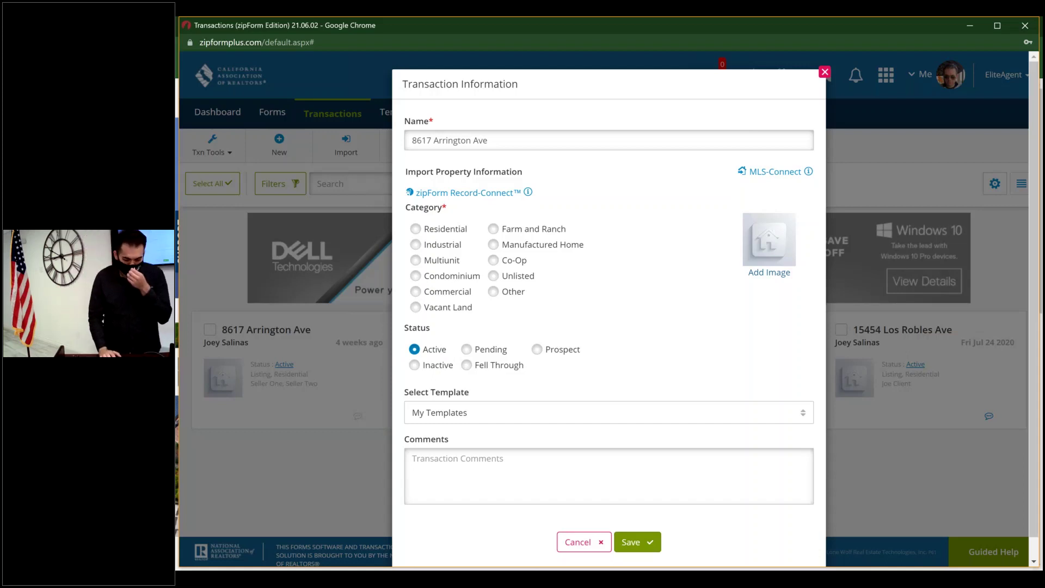
pyautogui.click(777, 173)
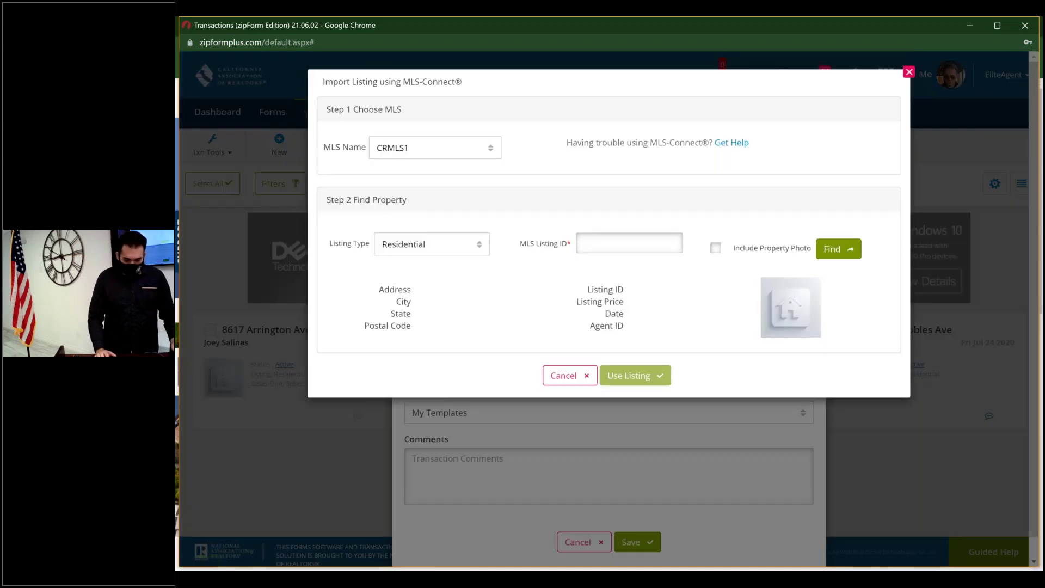
pyautogui.click(474, 142)
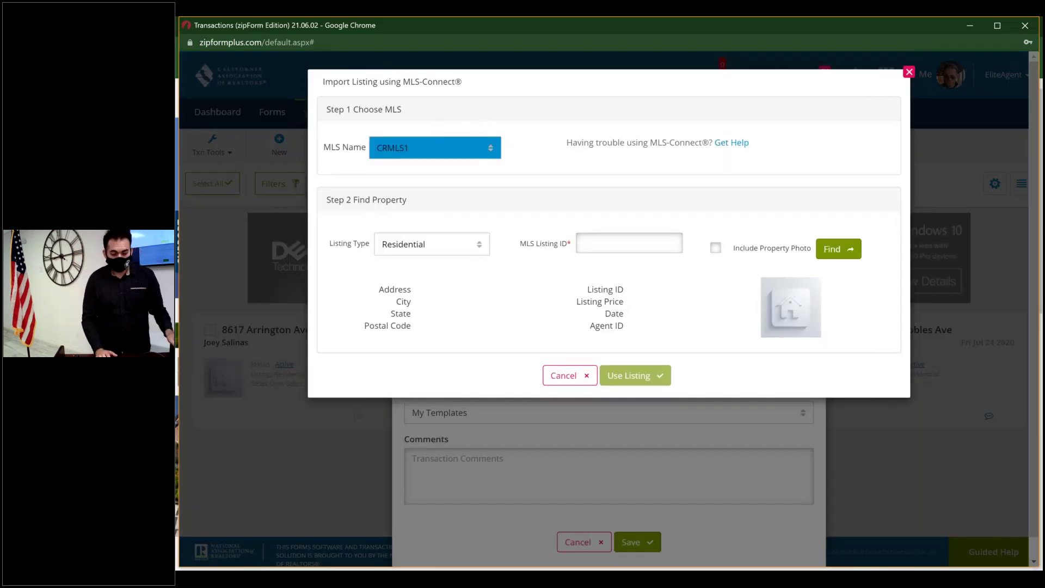
pyautogui.click(478, 246)
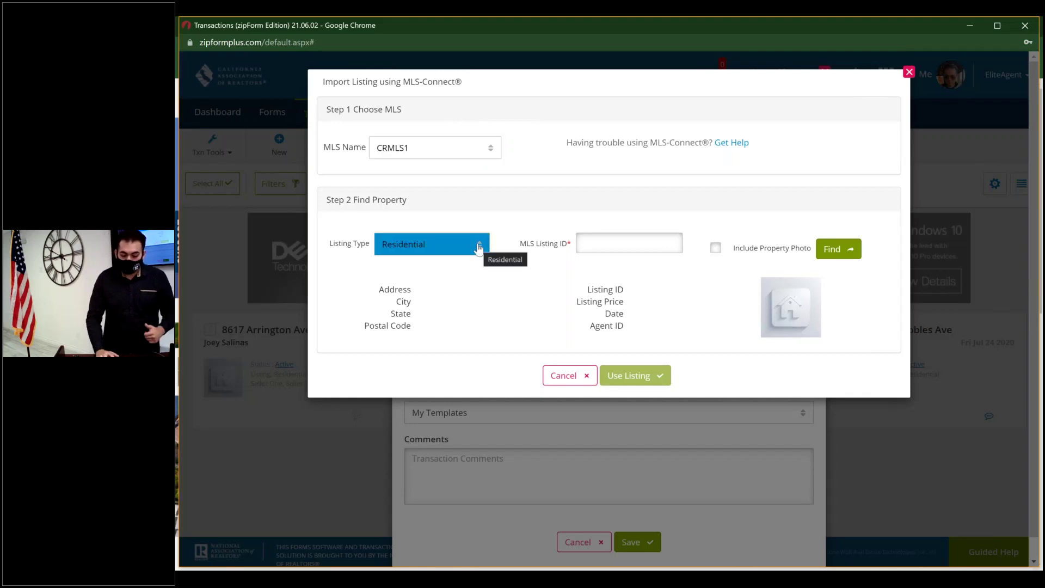
pyautogui.click(478, 246)
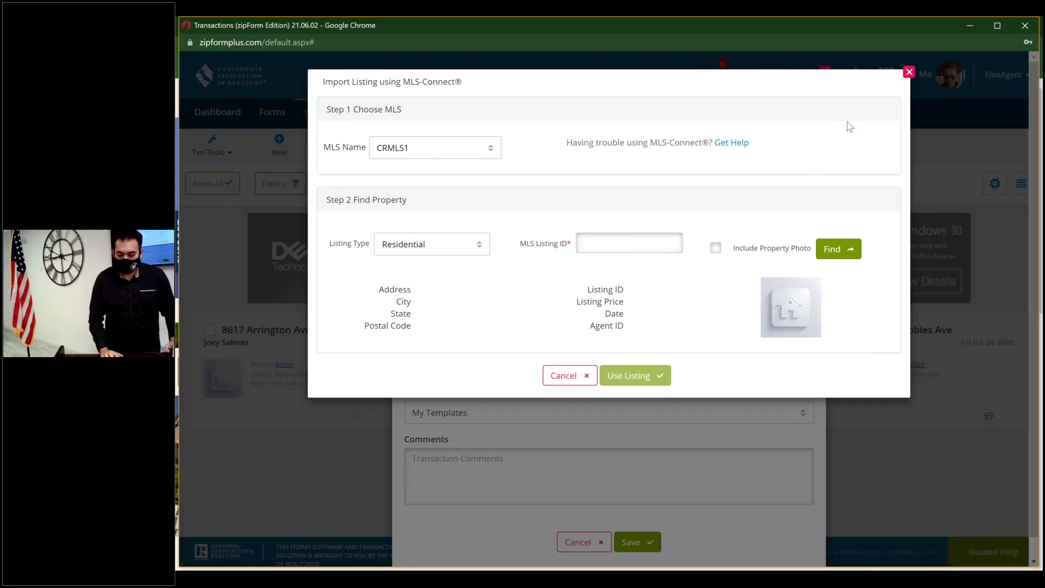
pyautogui.click(909, 73)
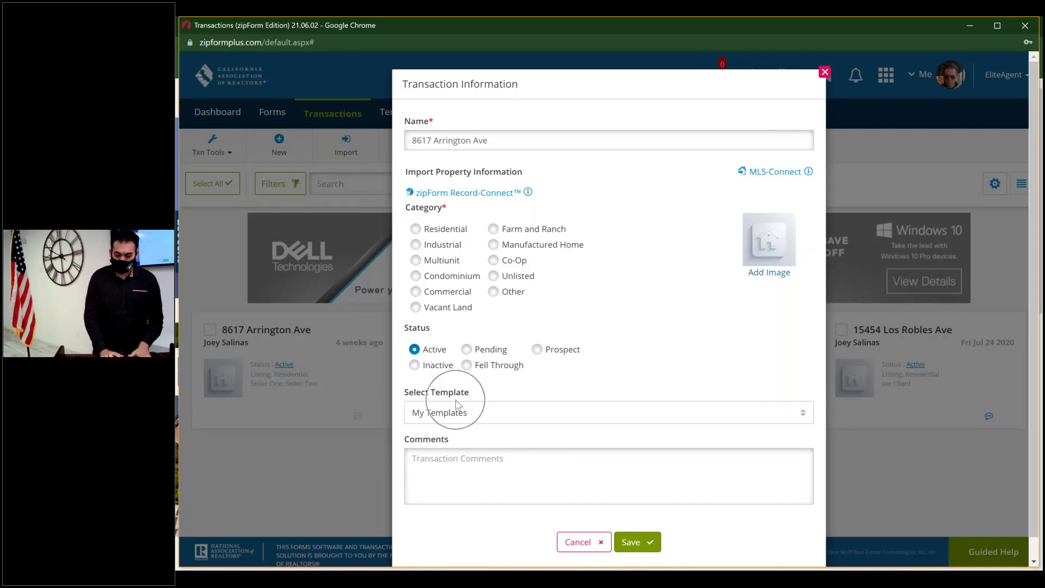
# - Set the category to Residential and apply the Personal - Res Listing Agreement Template
pyautogui.click(416, 229)
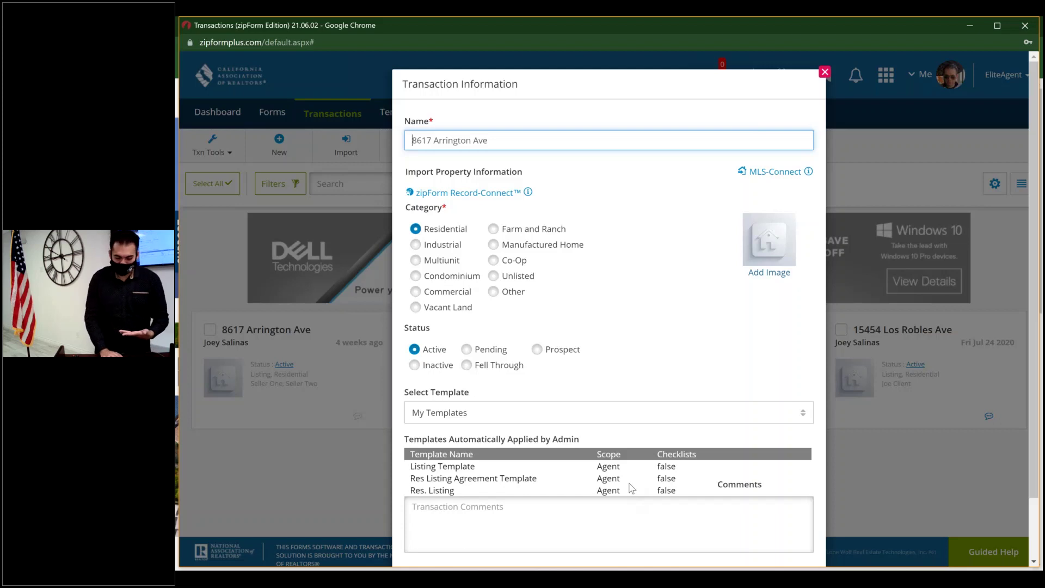
pyautogui.scroll(-1, 626, 485)
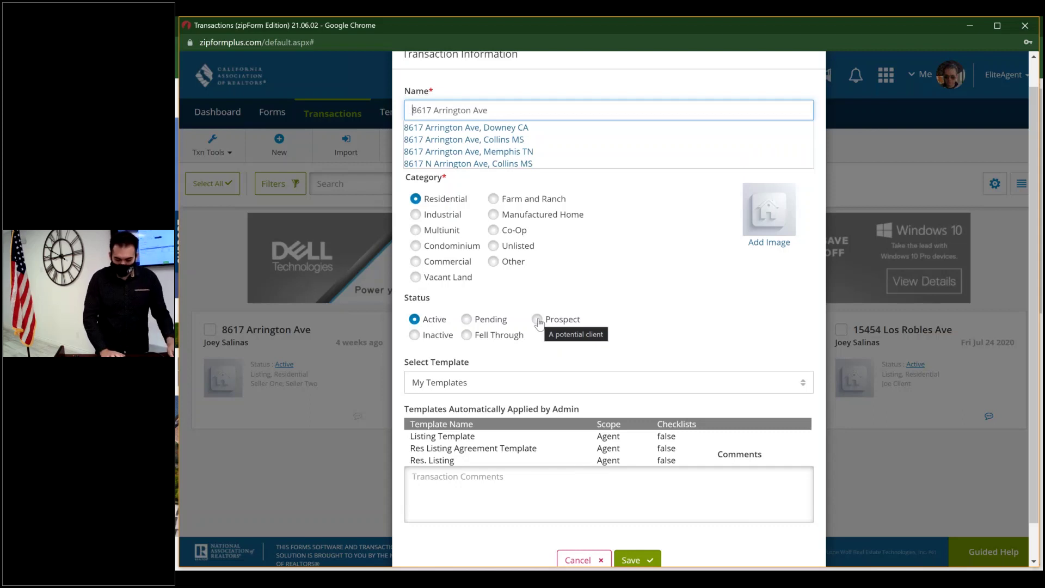
pyautogui.scroll(-1, 683, 442)
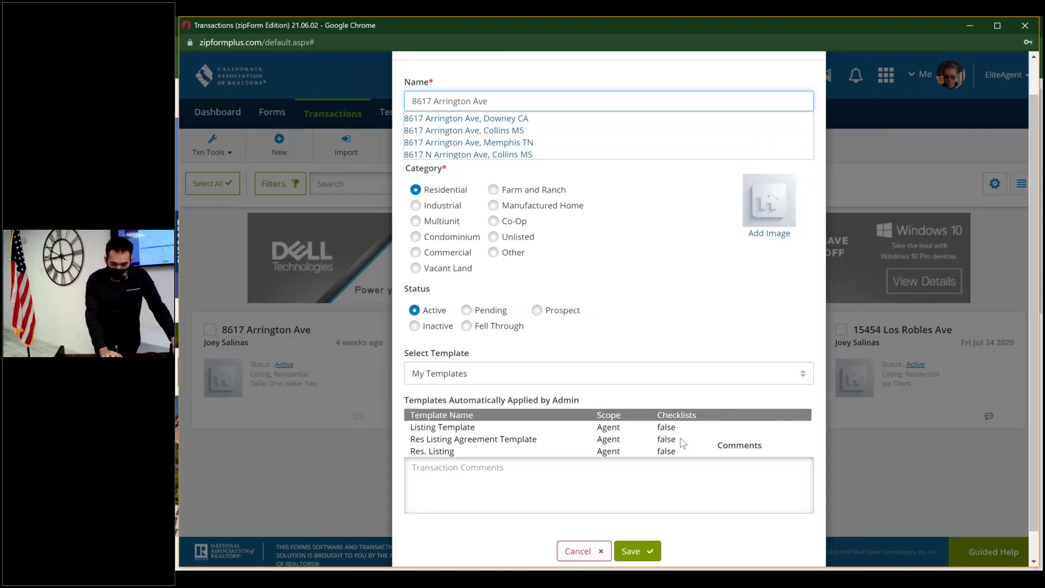
pyautogui.click(683, 442)
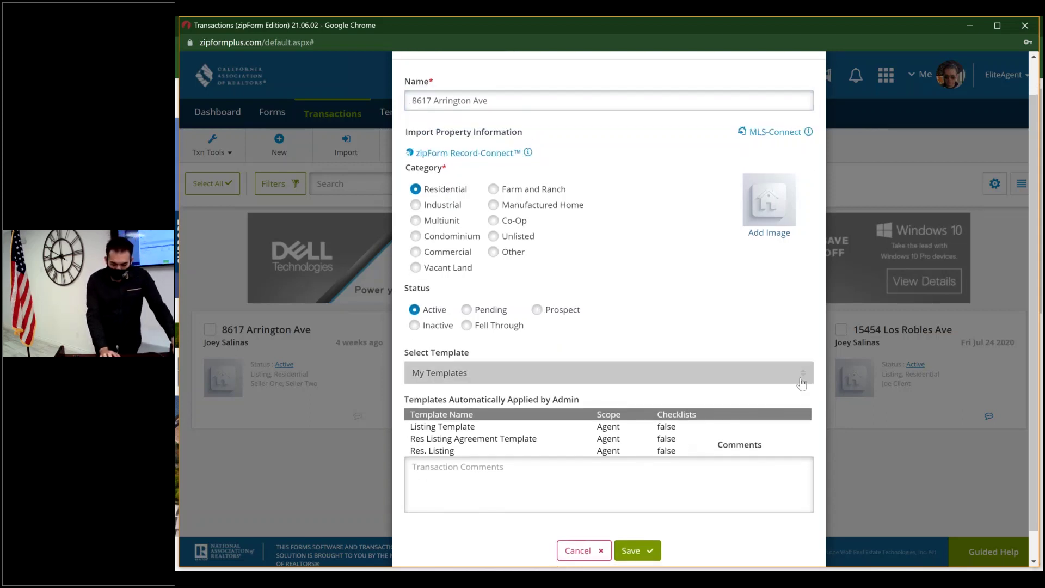
pyautogui.click(784, 375)
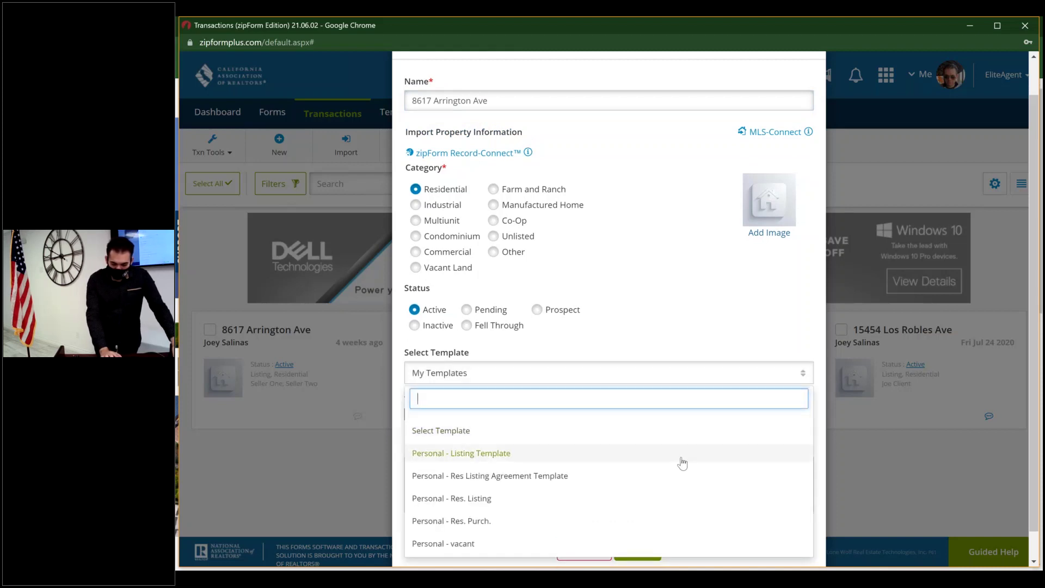
pyautogui.click(658, 479)
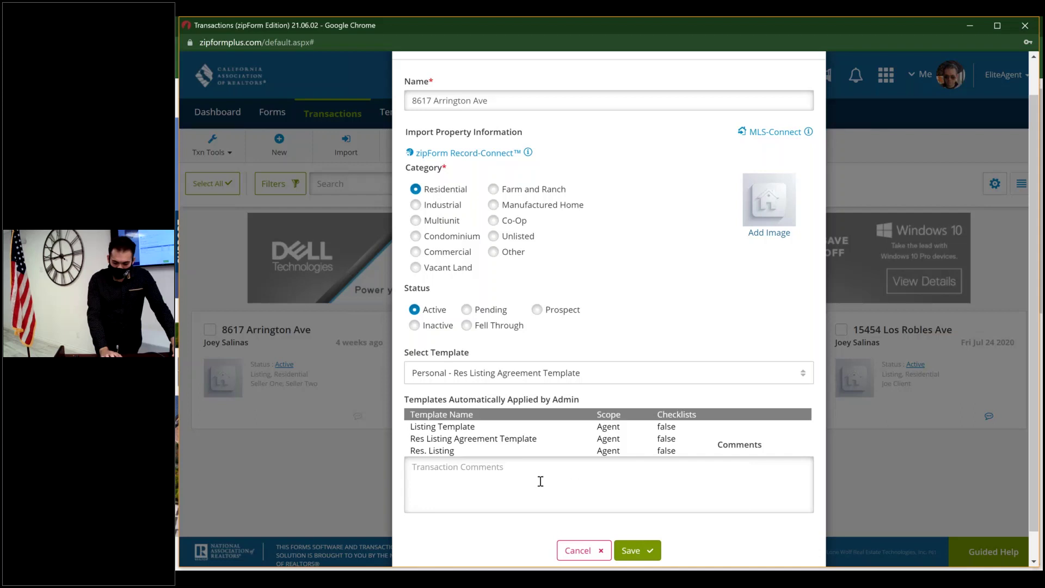
# - Add the transaction comment 'comments go here' and save the new listing
pyautogui.click(508, 472)
pyautogui.write('c')
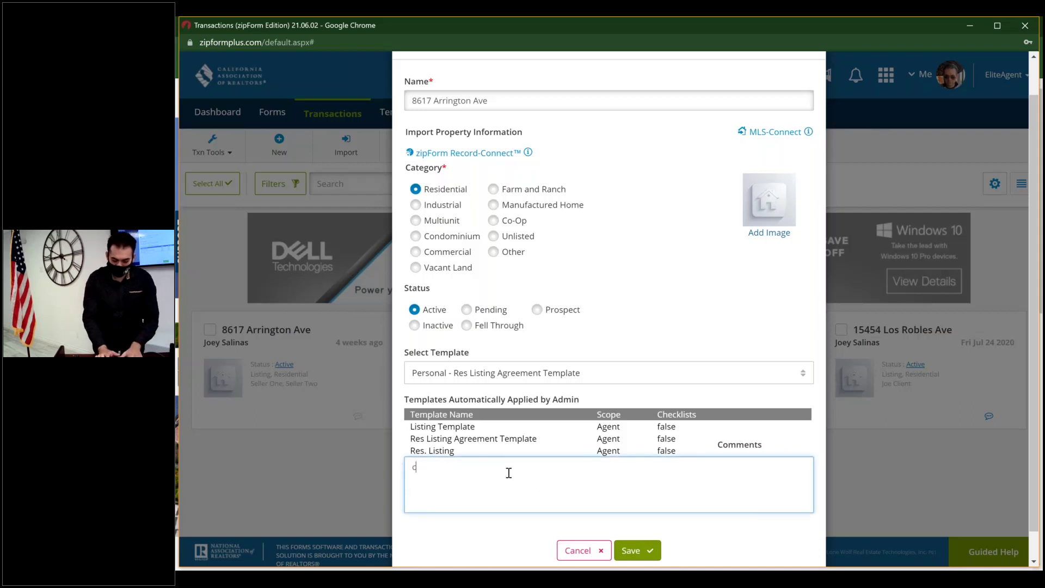
pyautogui.write('omments go here')
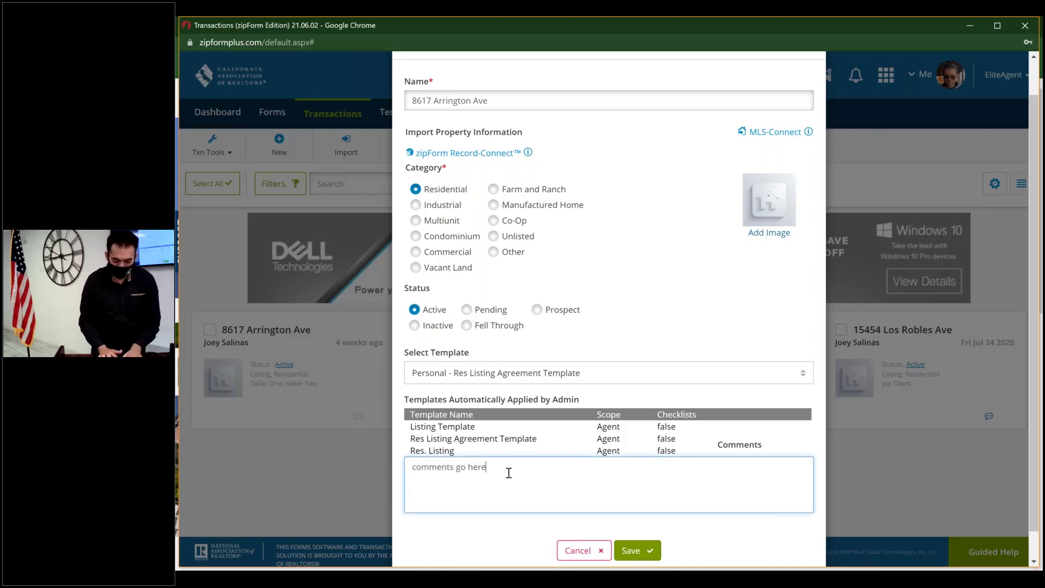
pyautogui.click(634, 550)
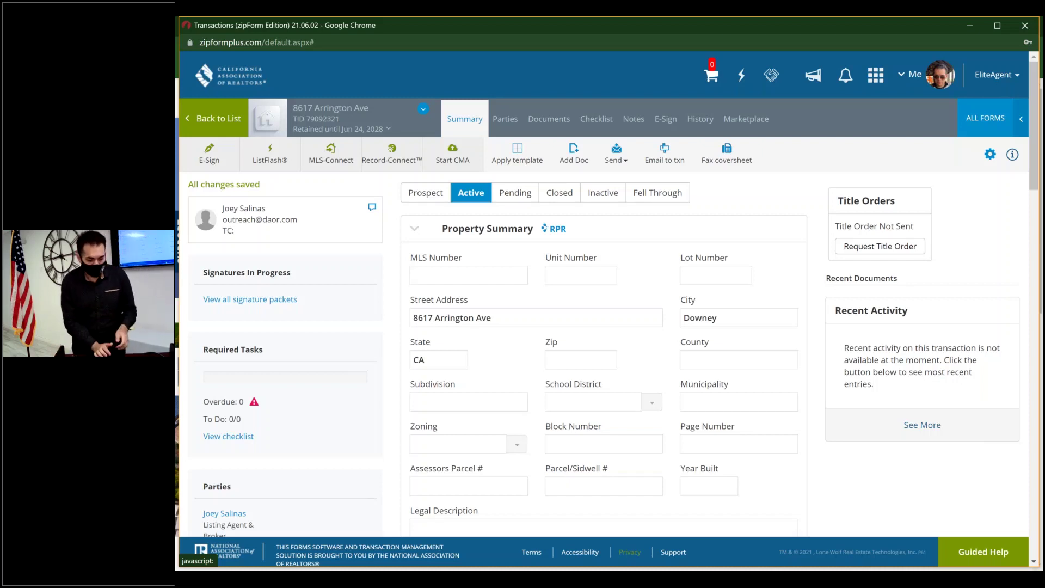
pyautogui.click(308, 122)
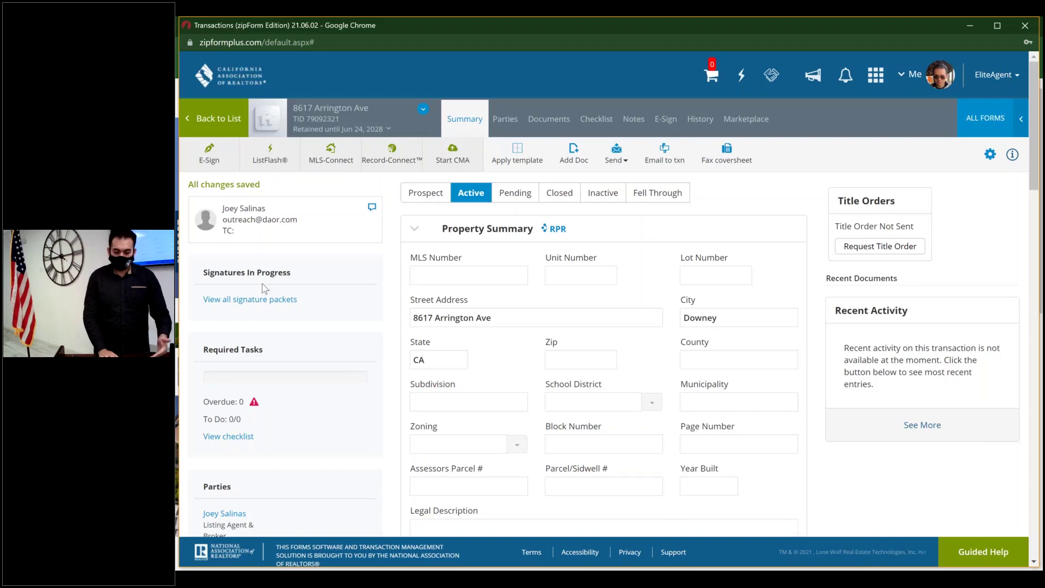
pyautogui.scroll(-1, 263, 288)
pyautogui.click(238, 357)
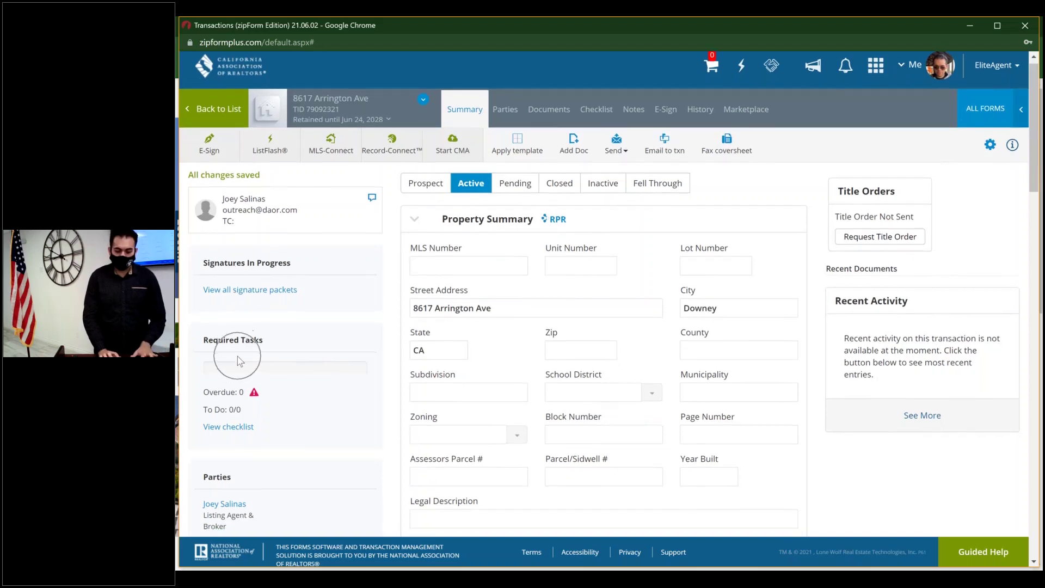
pyautogui.scroll(-1, 238, 357)
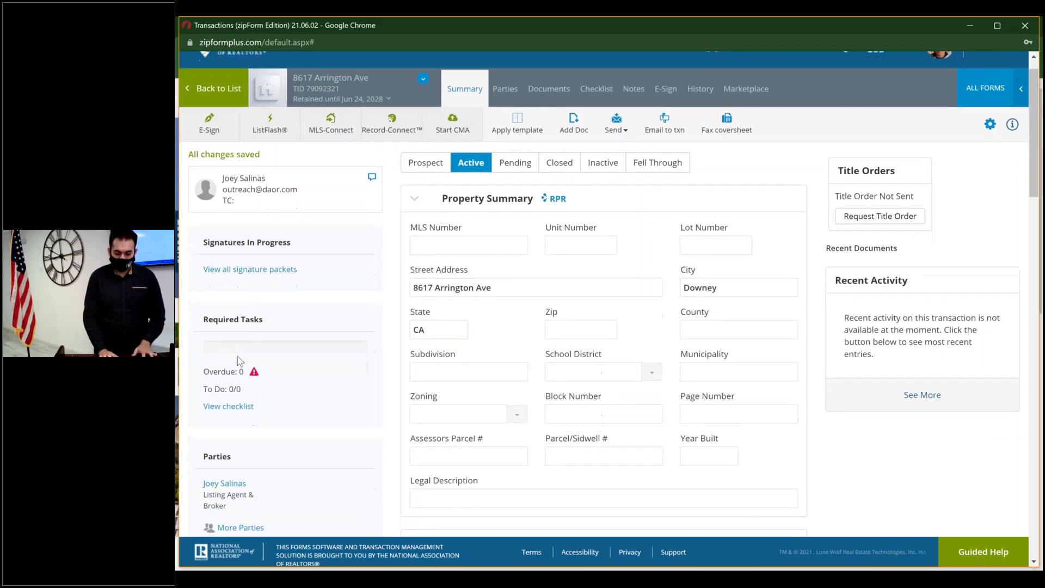
pyautogui.scroll(-2, 238, 358)
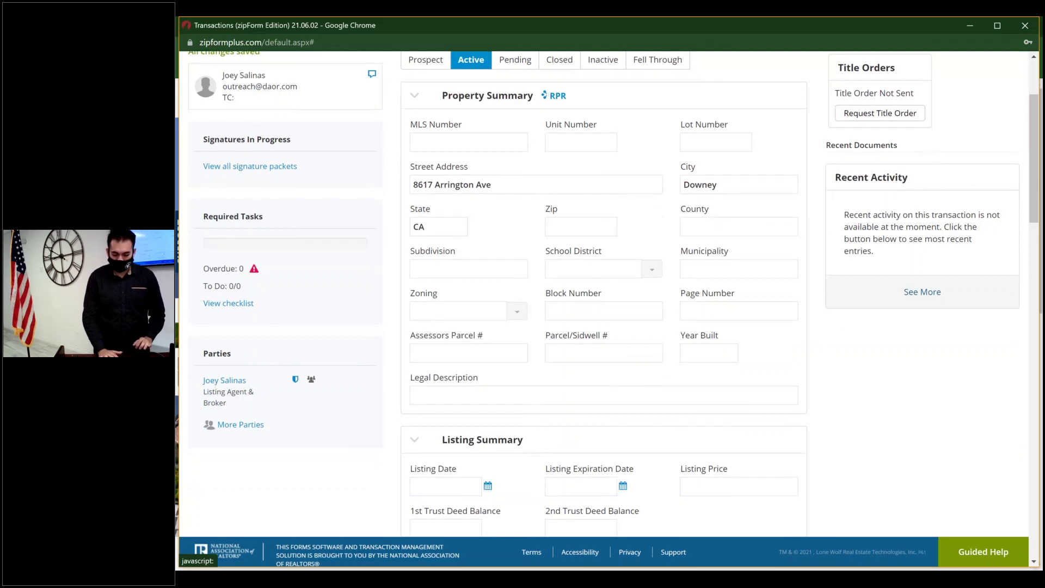
pyautogui.scroll(-1, 559, 347)
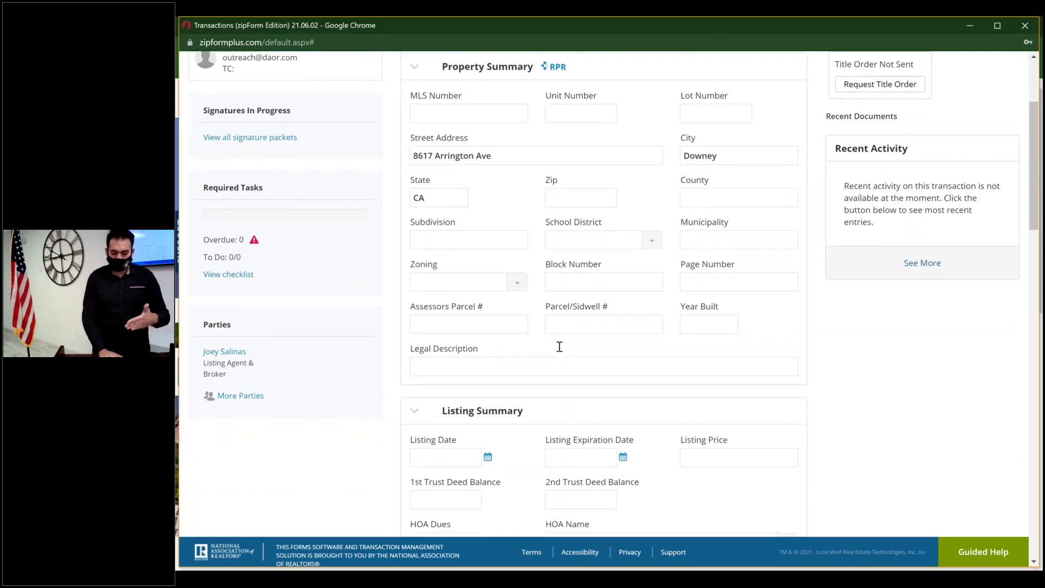
pyautogui.scroll(-10, 559, 347)
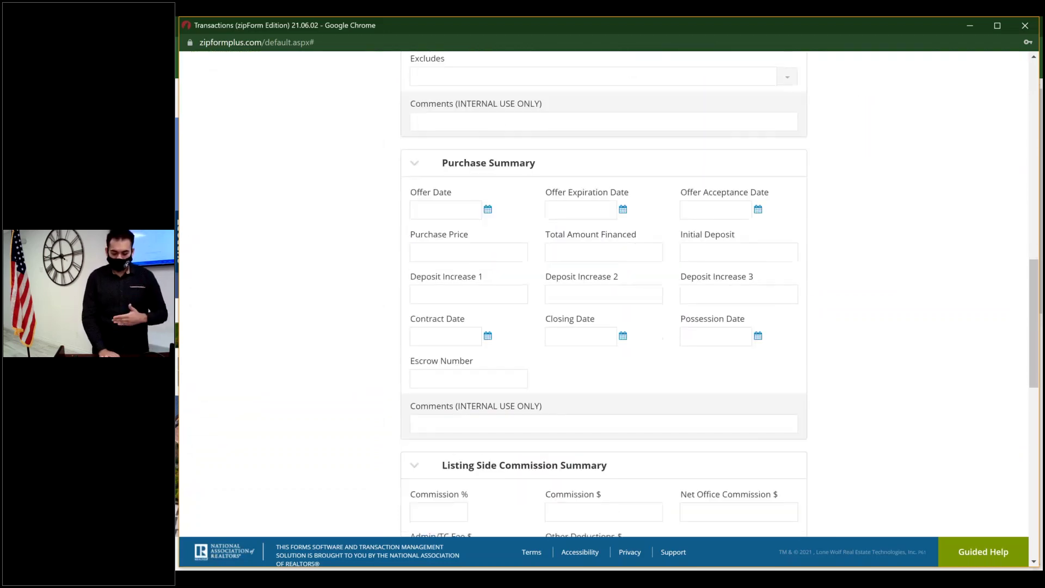
pyautogui.scroll(-5, 560, 347)
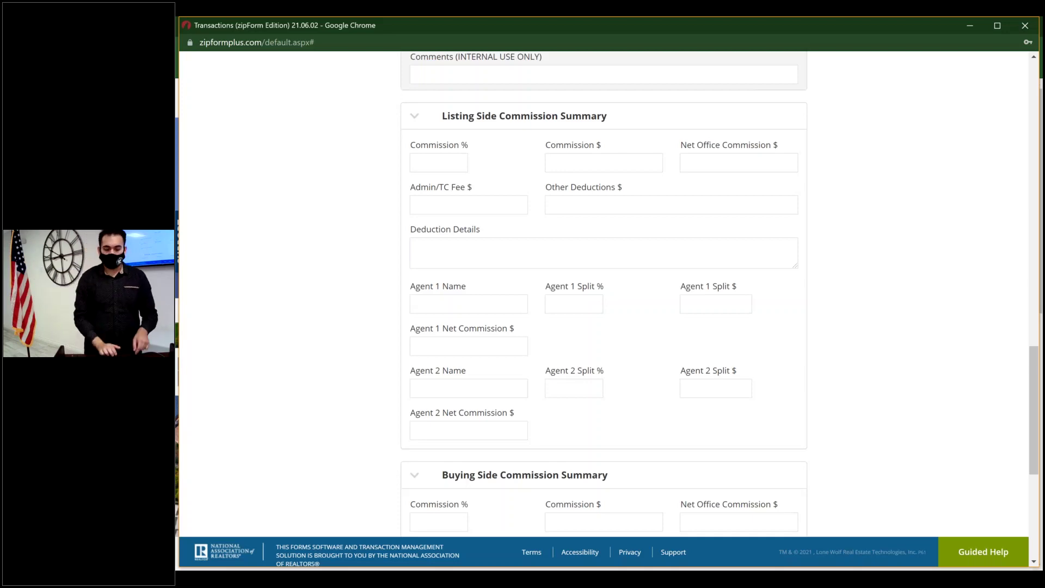
pyautogui.scroll(15, 608, 294)
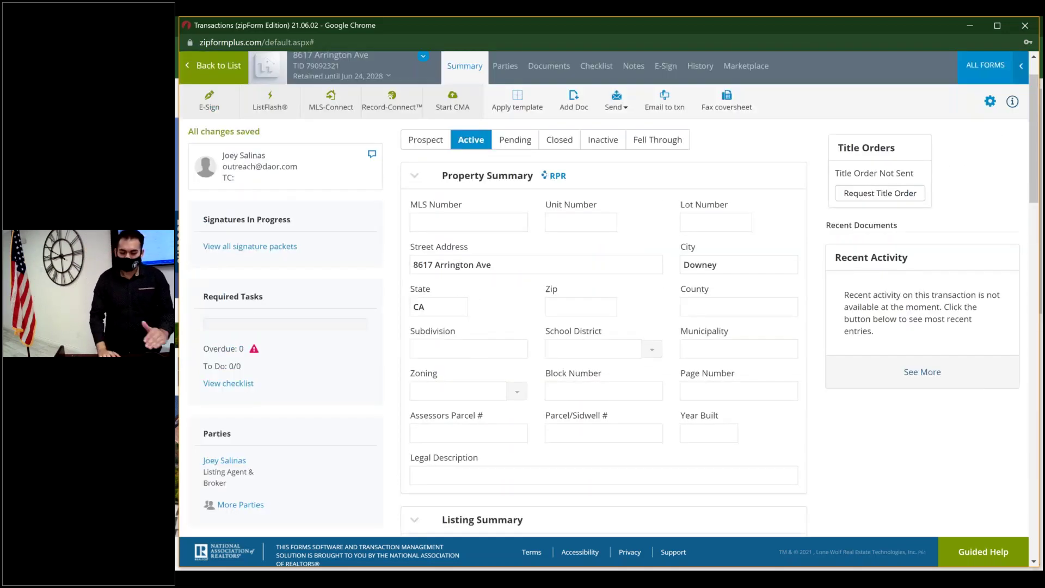
pyautogui.scroll(-1, 513, 251)
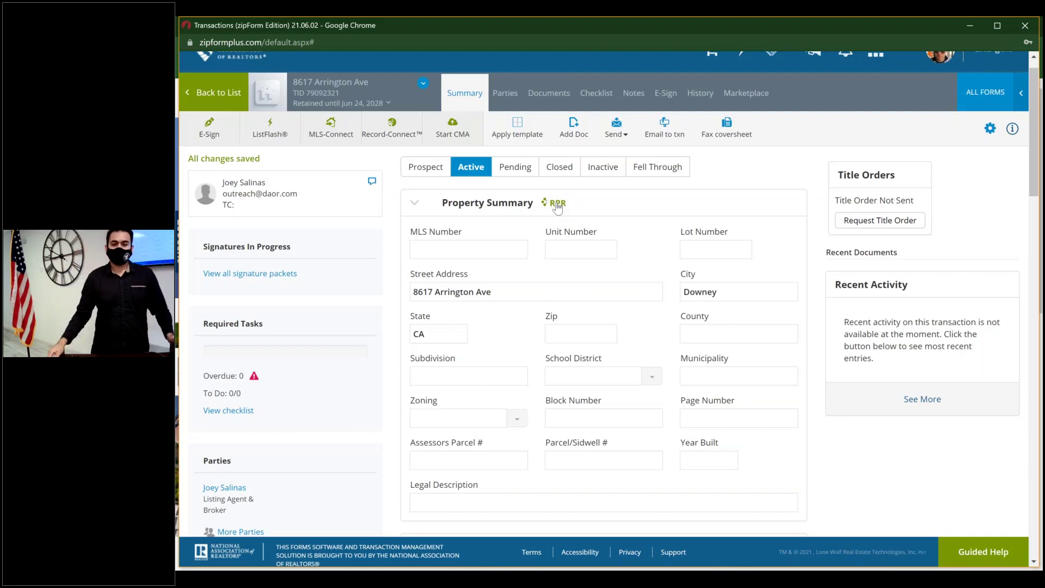
pyautogui.click(556, 205)
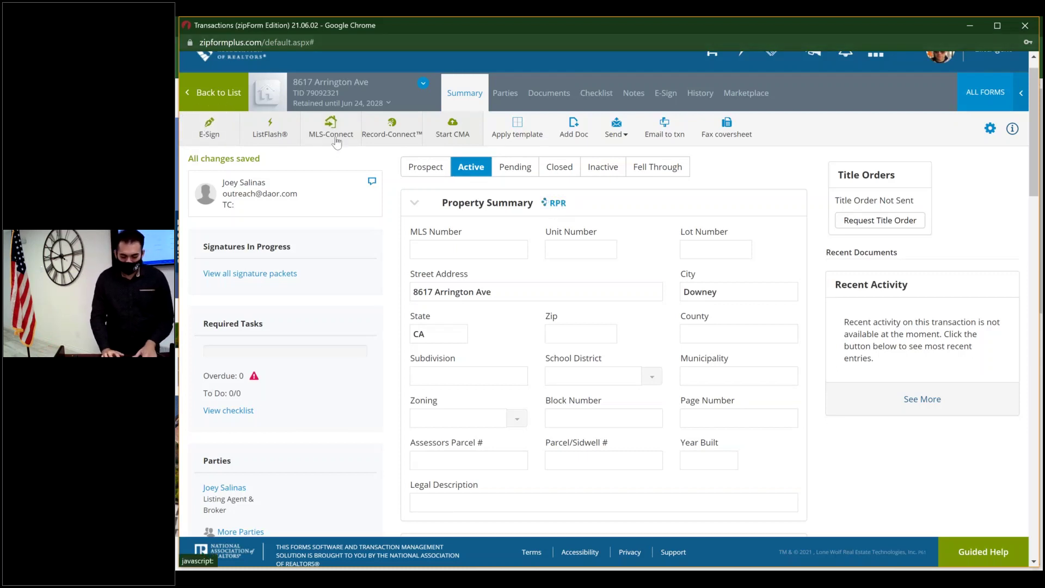
pyautogui.click(394, 137)
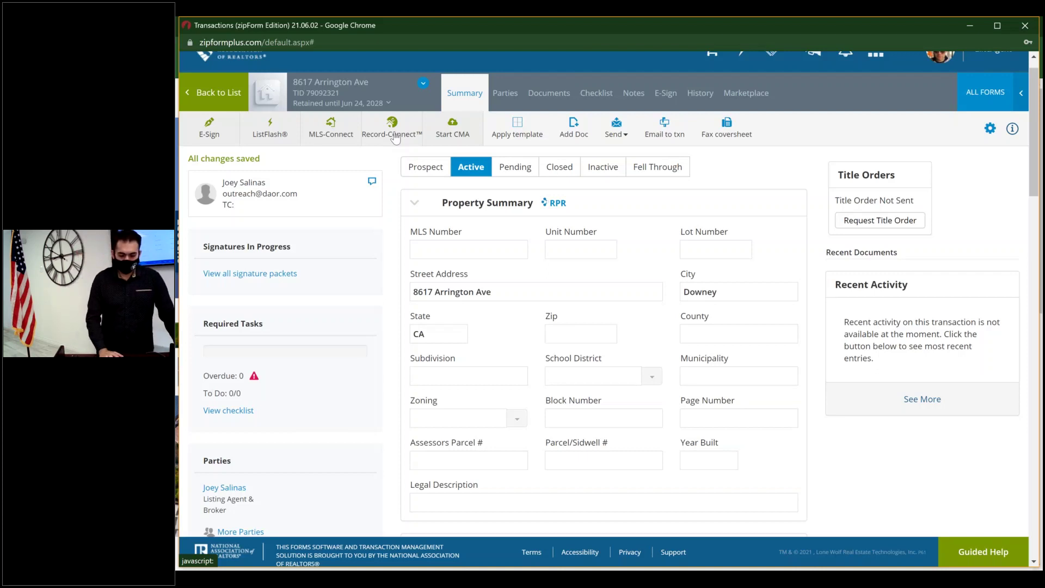
pyautogui.click(465, 132)
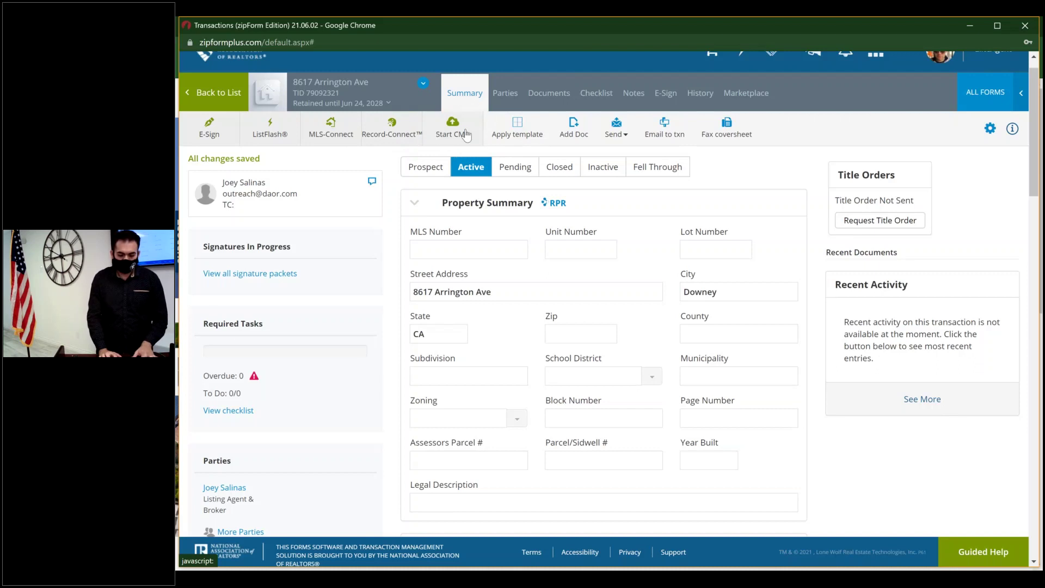
pyautogui.click(452, 136)
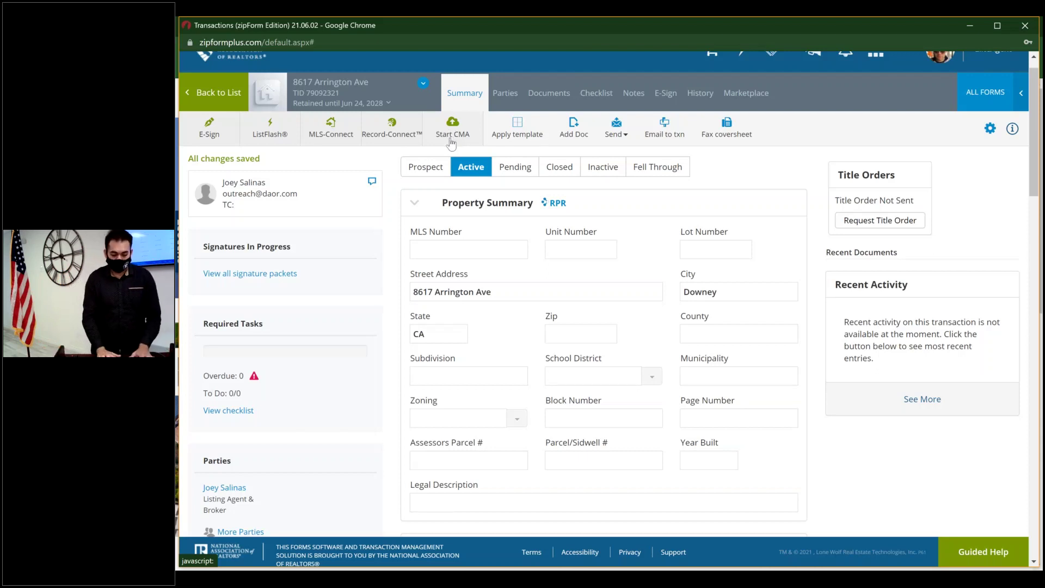
pyautogui.click(451, 143)
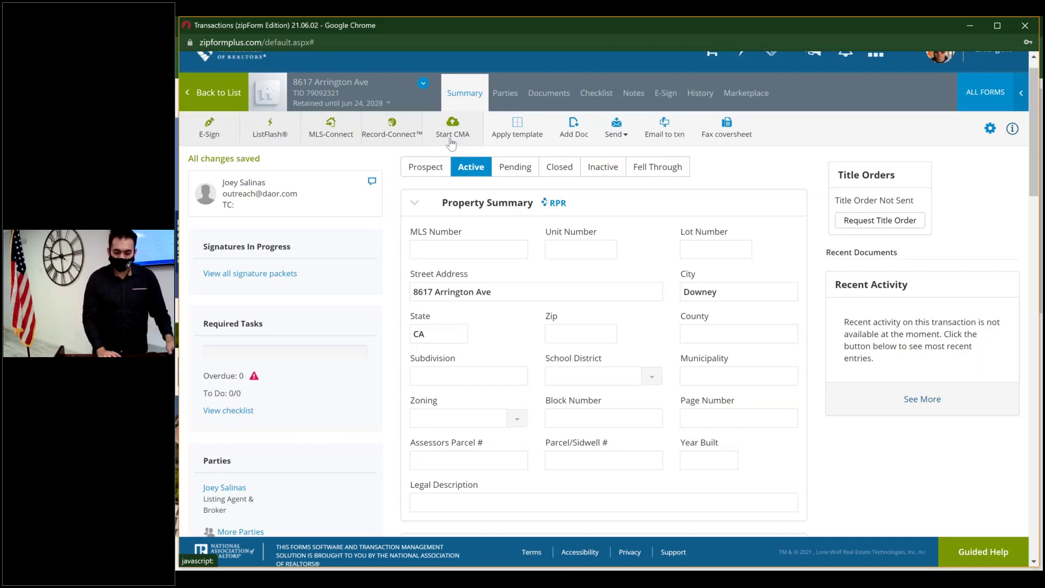
# - Show the Parties page and view the Listing Agent & Broker's General Information, then close it
pyautogui.click(514, 91)
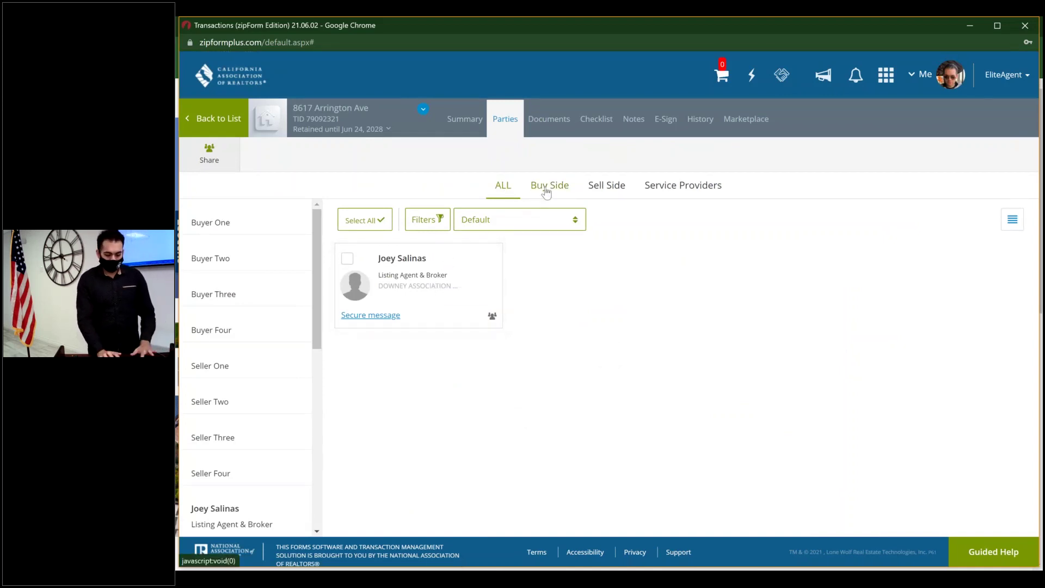
pyautogui.click(603, 188)
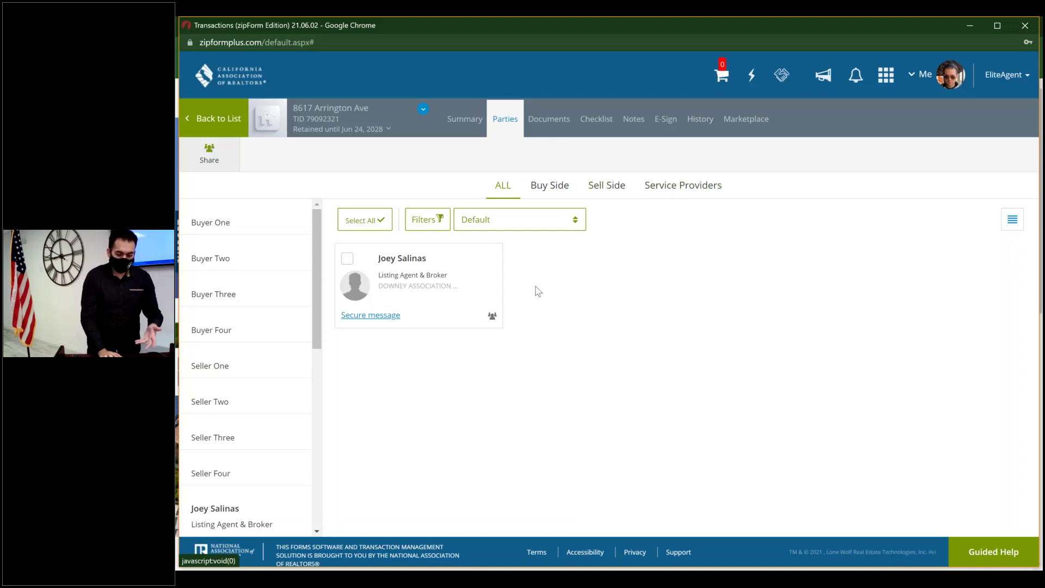
pyautogui.moveTo(490, 310)
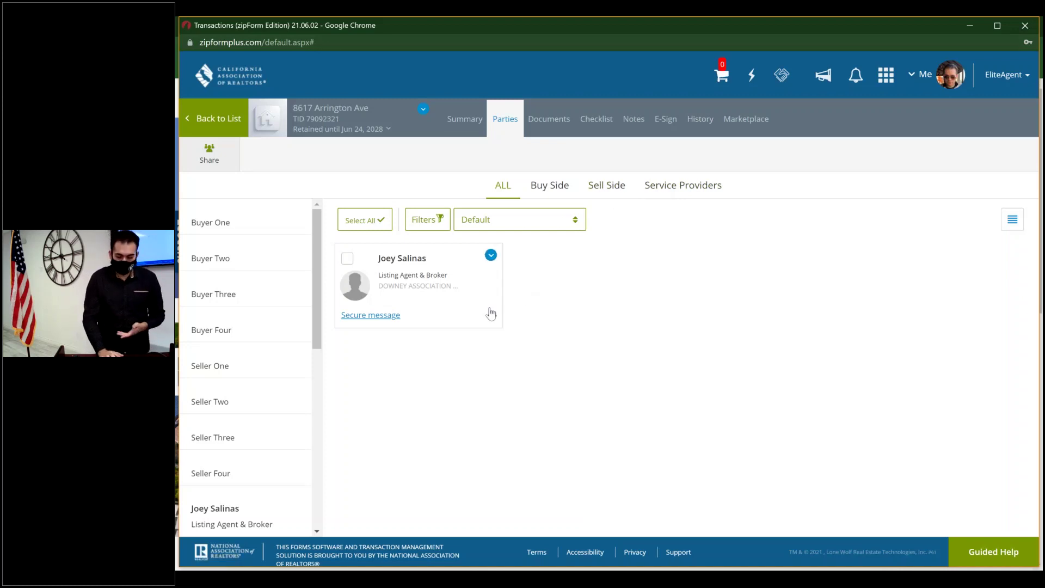
pyautogui.click(490, 256)
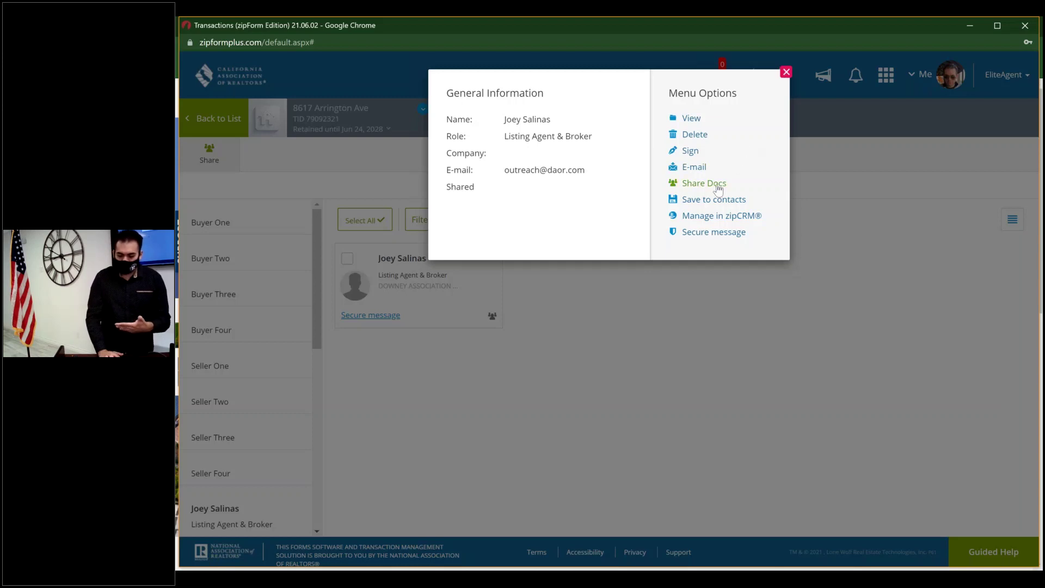
pyautogui.click(786, 71)
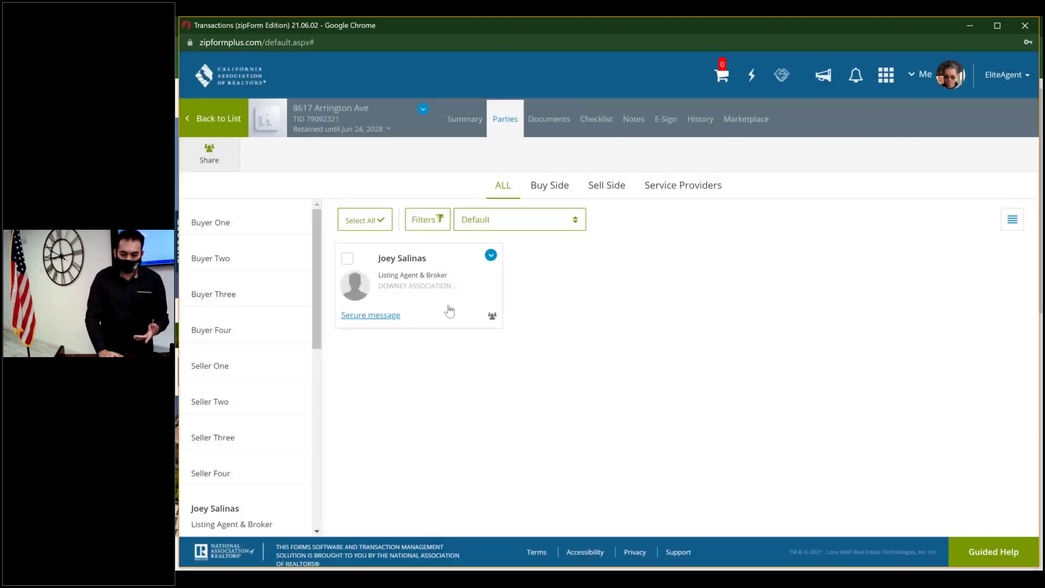
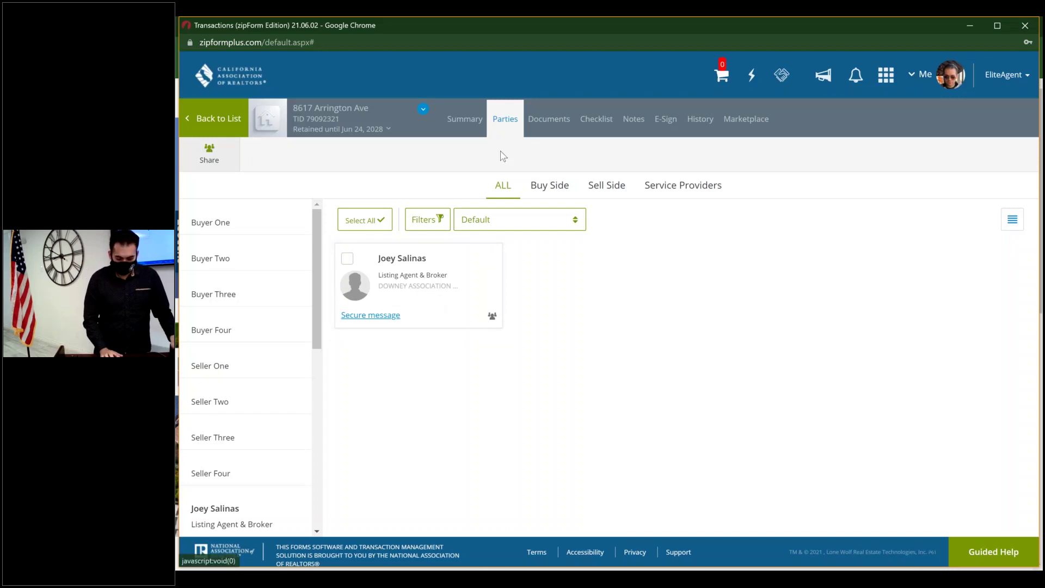
# - Open Res. Listing Agmt. from the Documents tab, scroll through it, and go back to the list
pyautogui.click(549, 120)
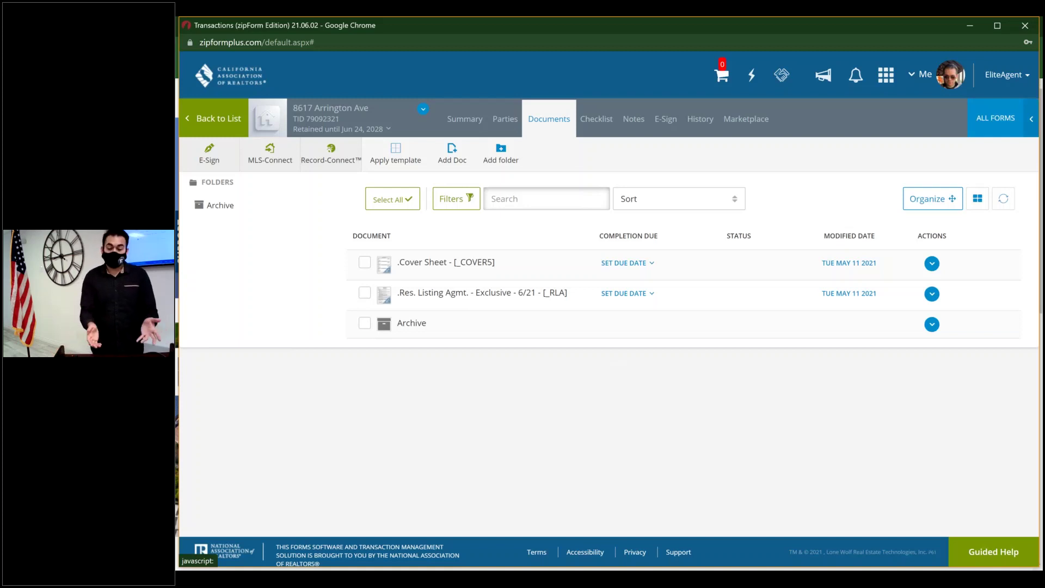
pyautogui.click(513, 299)
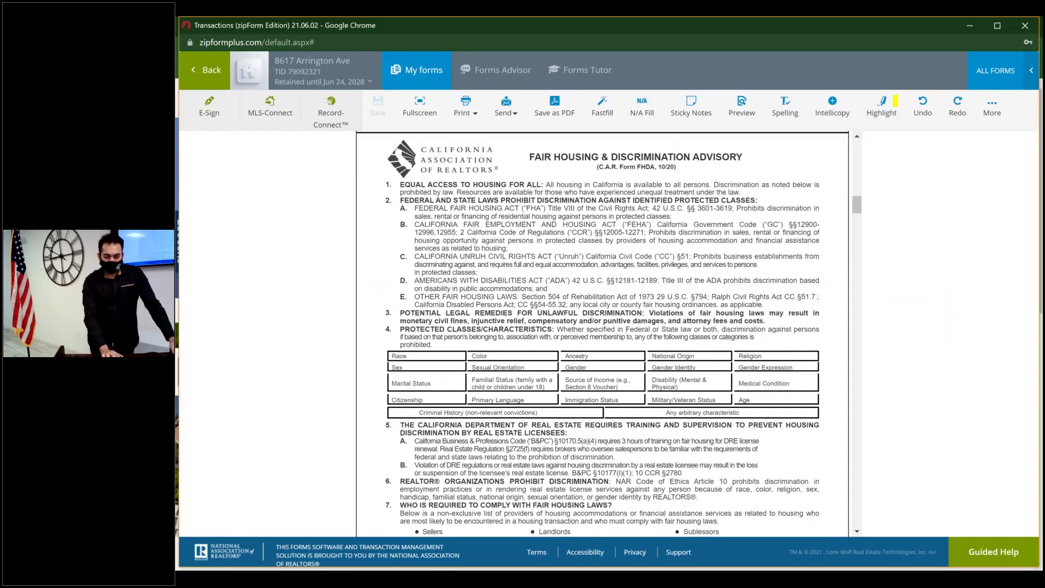
pyautogui.scroll(10, 603, 334)
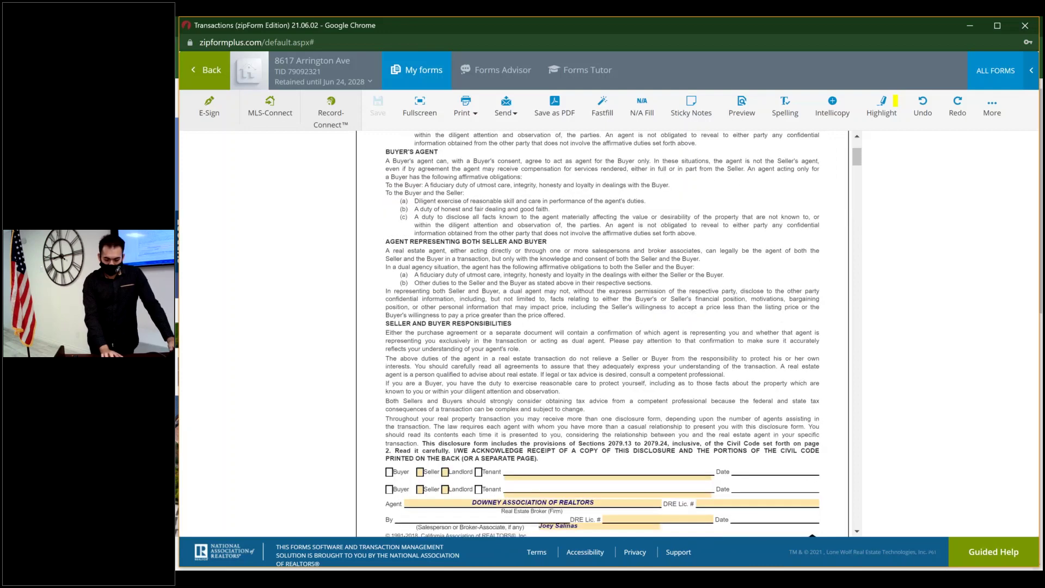
pyautogui.scroll(-2, 569, 452)
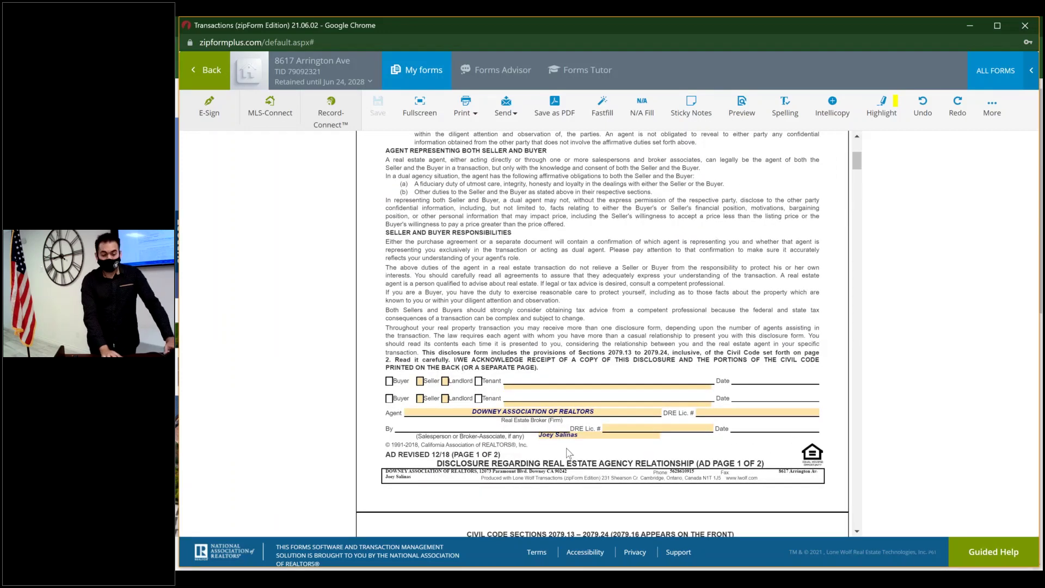
pyautogui.scroll(-1, 569, 452)
pyautogui.scroll(-9, 568, 452)
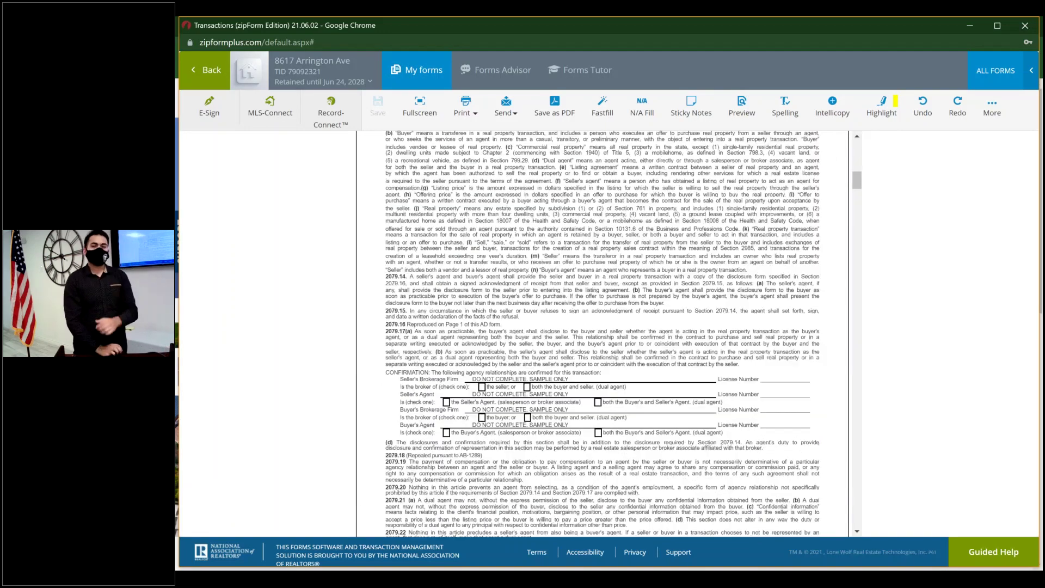
pyautogui.scroll(-1, 568, 452)
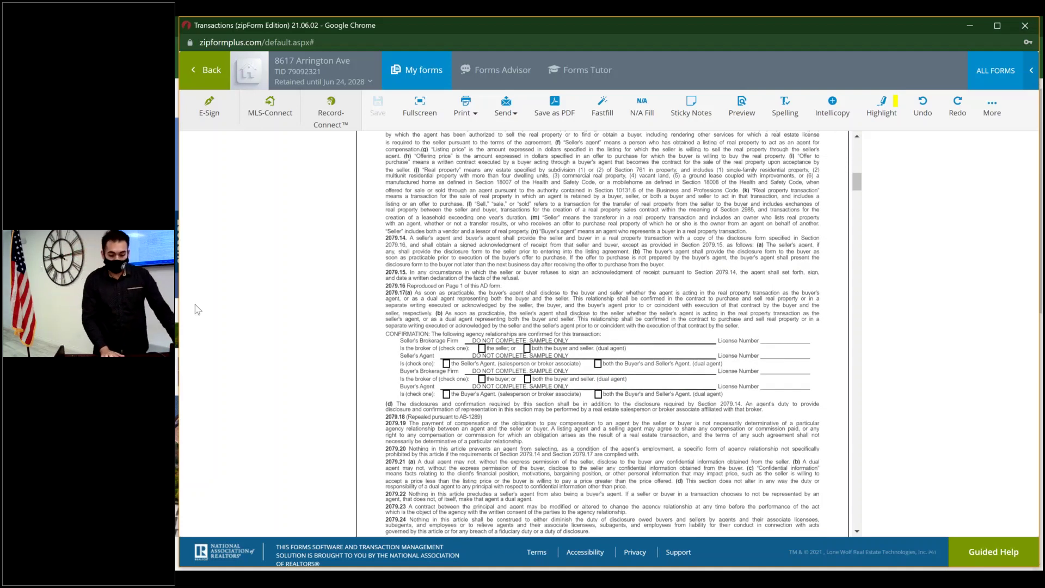
pyautogui.click(198, 82)
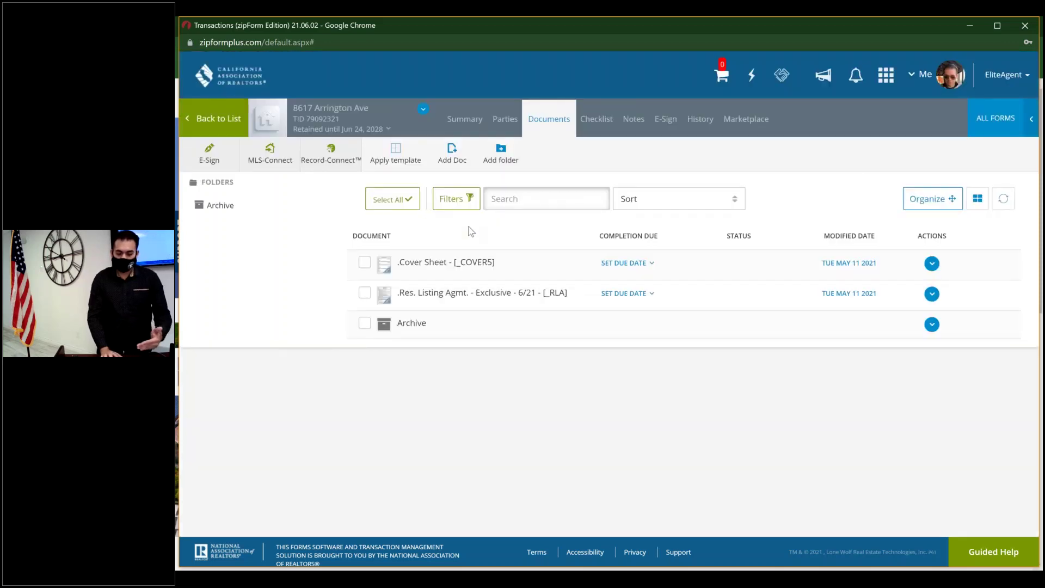
# - Open the Cover Sheet and enter the first seller's name and e-mail address
pyautogui.click(501, 262)
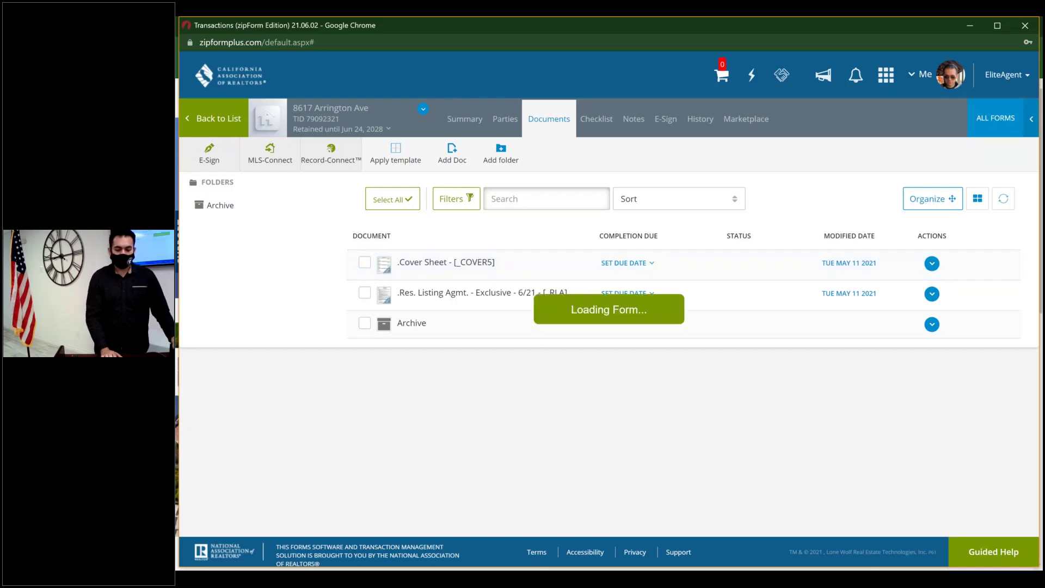
pyautogui.scroll(15, 631, 193)
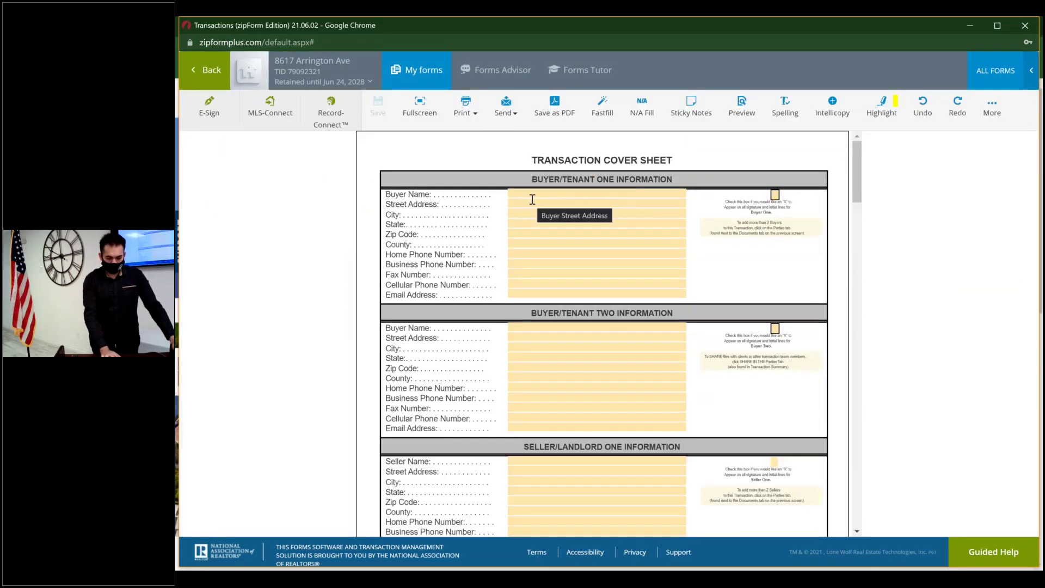
pyautogui.scroll(-3, 533, 199)
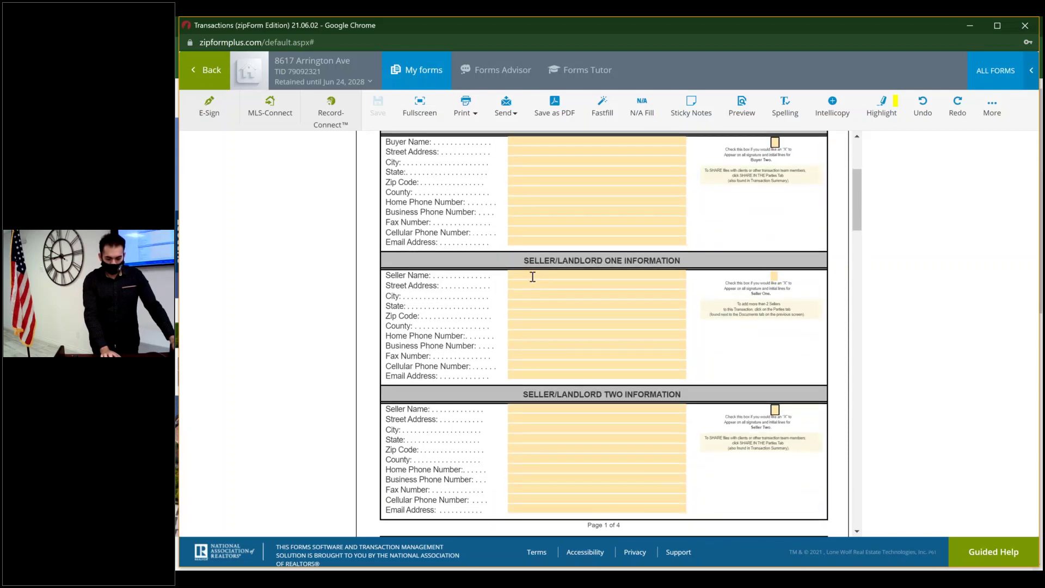
pyautogui.click(534, 277)
pyautogui.write('Seller One Jo')
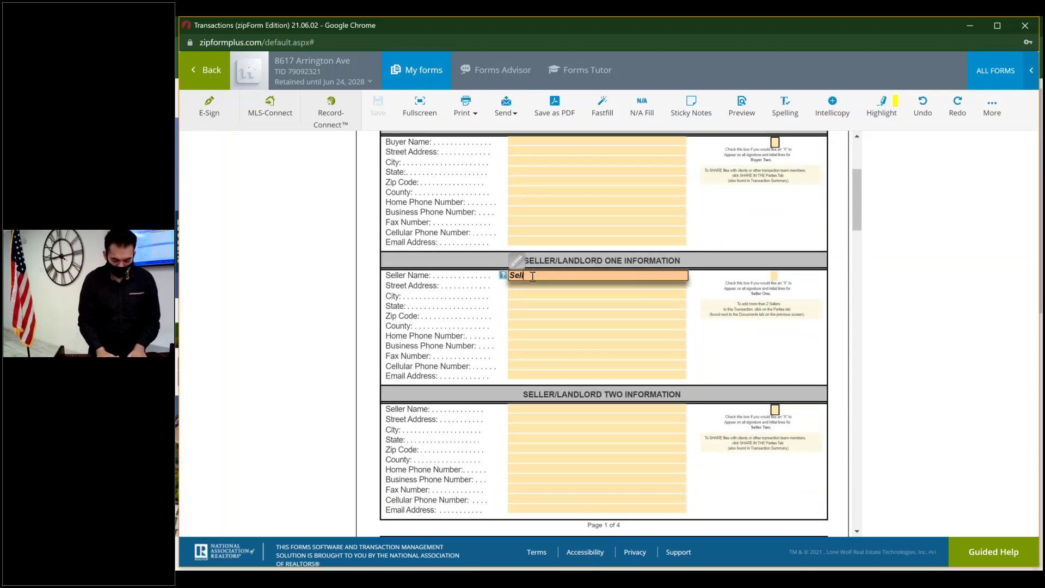
pyautogui.write('hn')
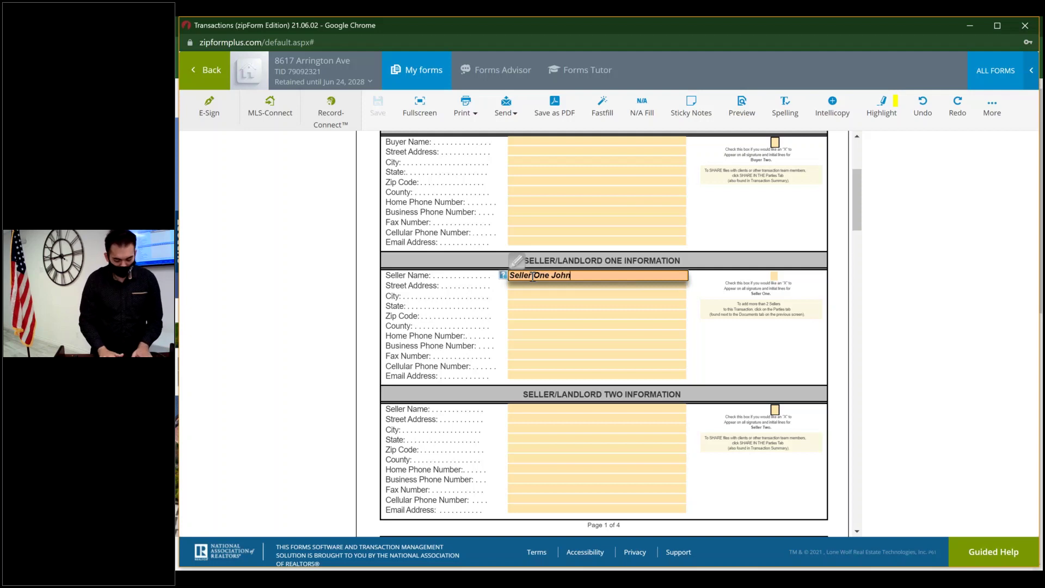
pyautogui.press('Tab')
pyautogui.press('Tab')
pyautogui.press('Tab')
pyautogui.press('Tab')
pyautogui.press('Tab')
pyautogui.press('Tab')
pyautogui.press('Tab')
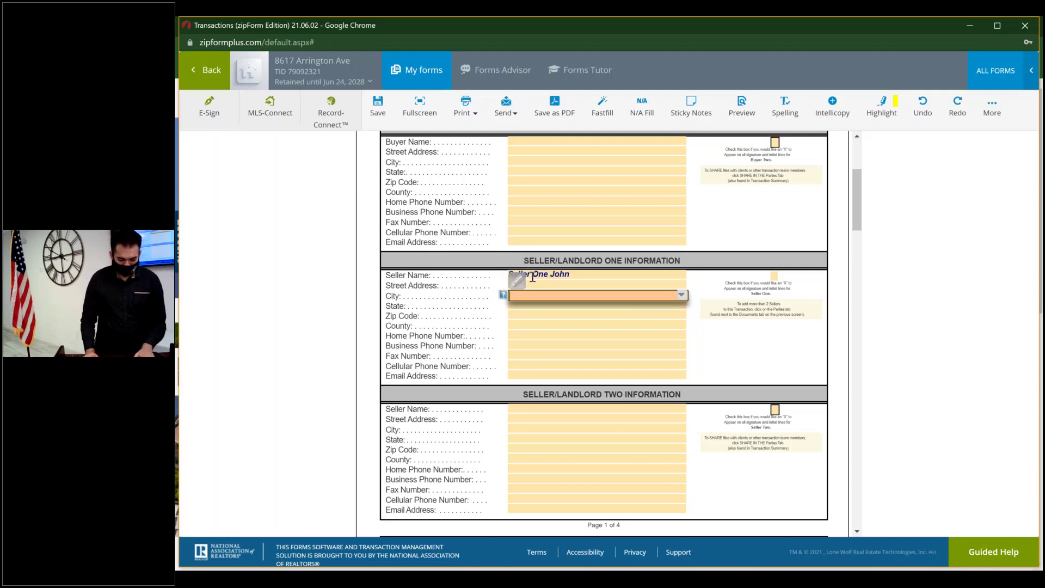
pyautogui.press('Tab')
pyautogui.press('Tab')
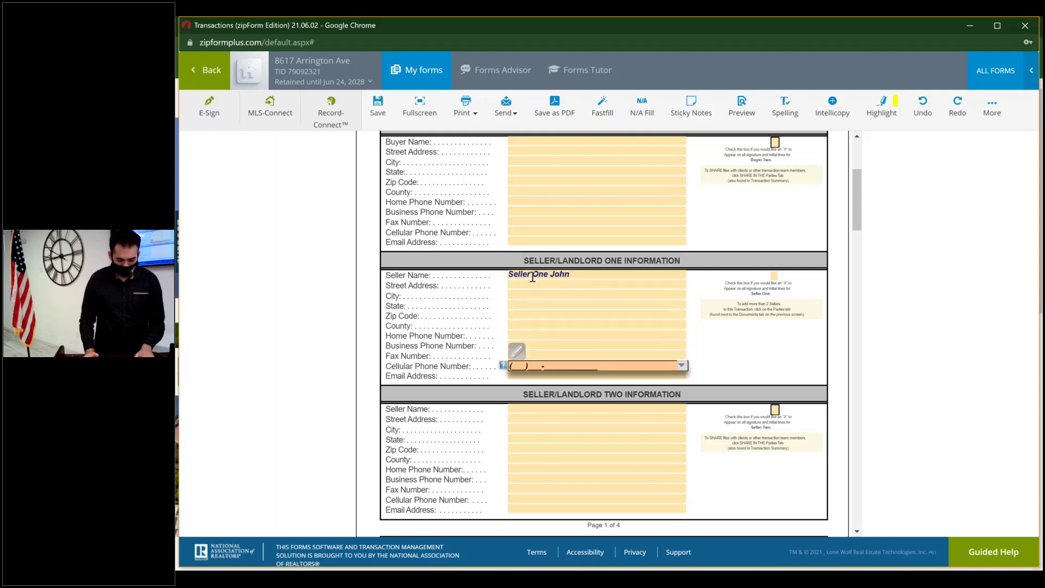
pyautogui.press('Tab')
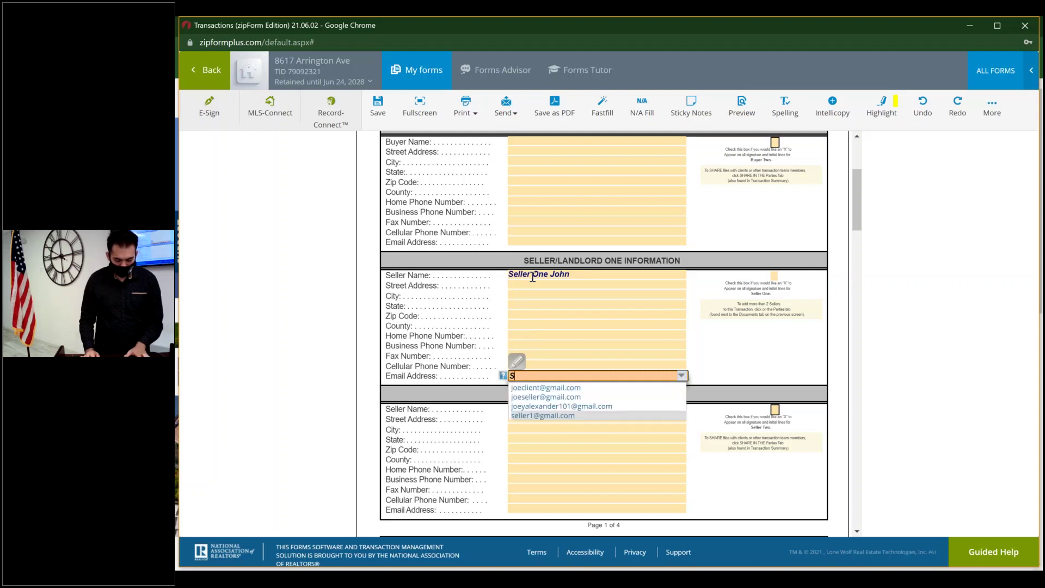
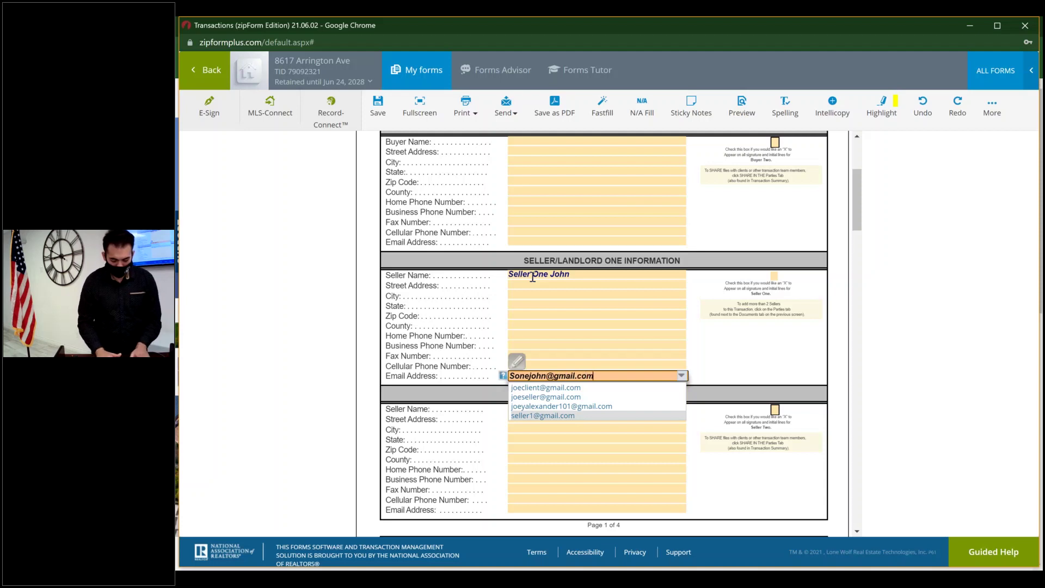
pyautogui.press('Escape')
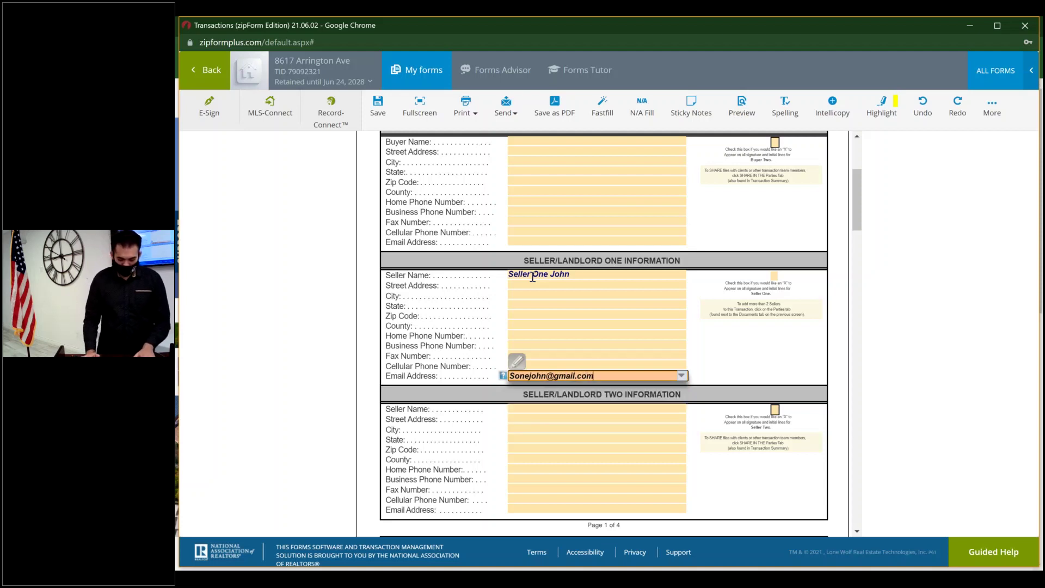
pyautogui.press('Tab')
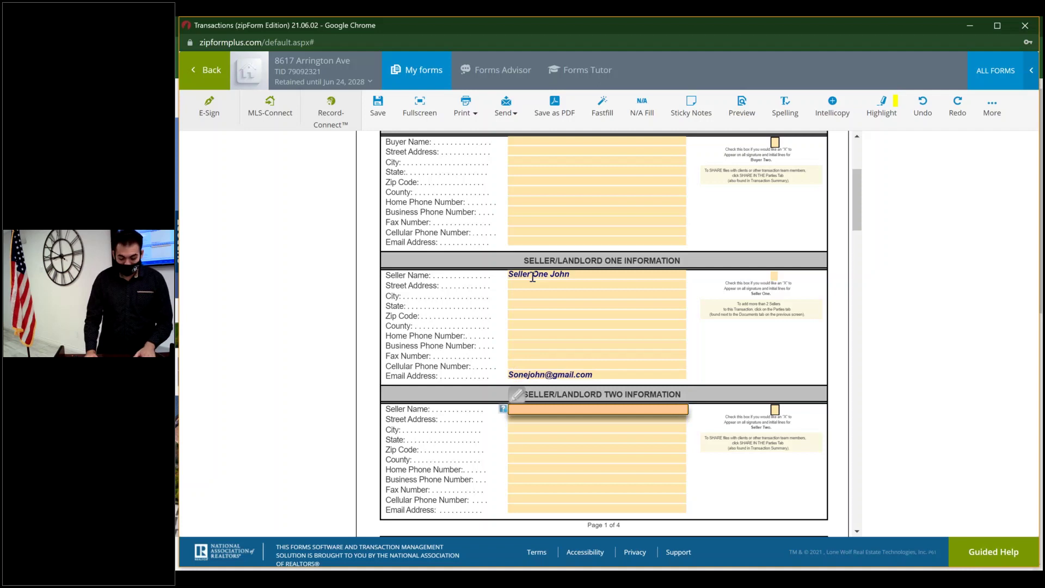
# - Enter the second seller's name and e-mail address on the cover sheet
pyautogui.write('Sel')
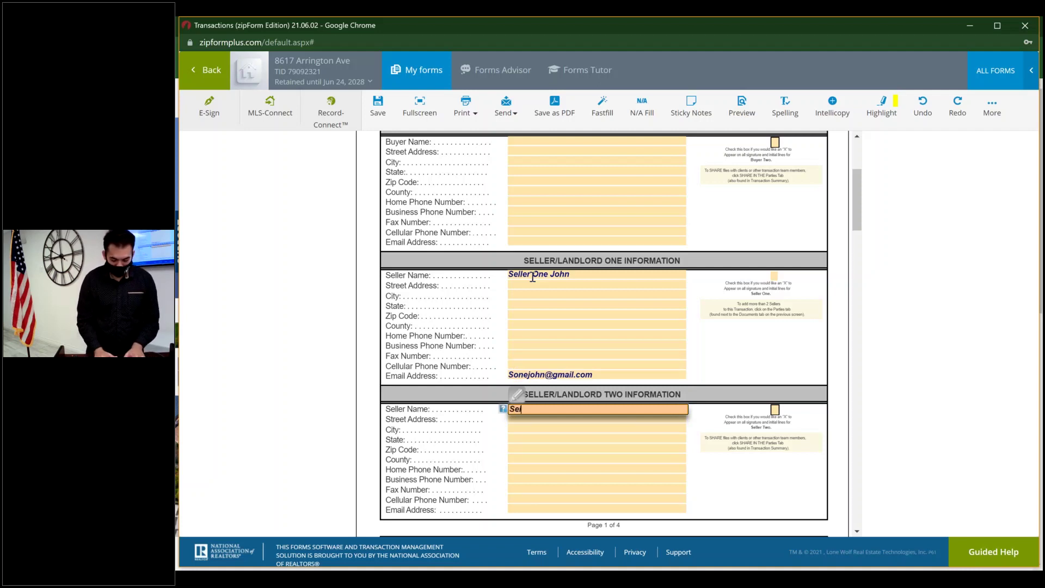
pyautogui.write('lertwosue')
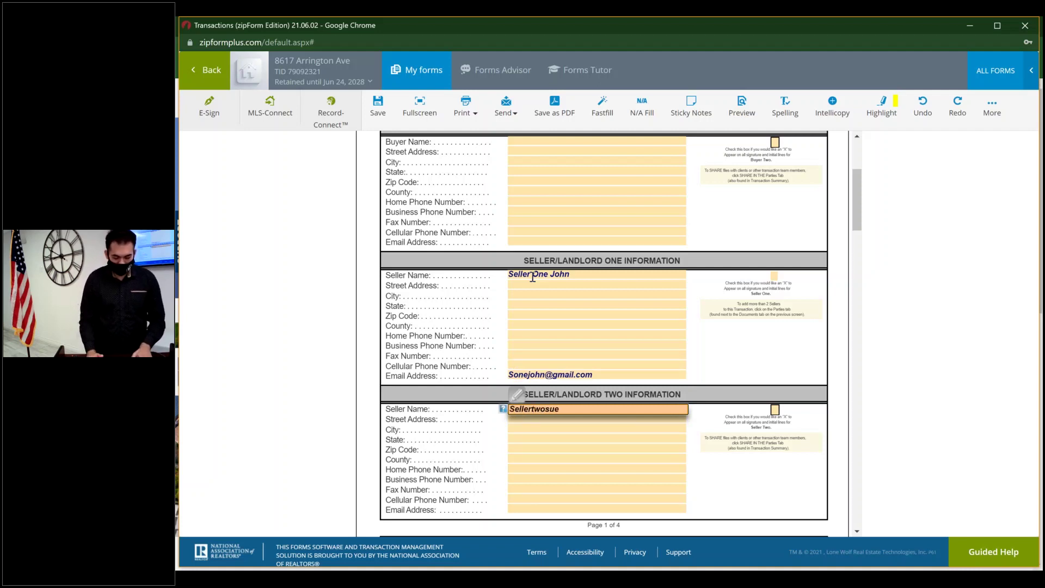
pyautogui.press('Tab')
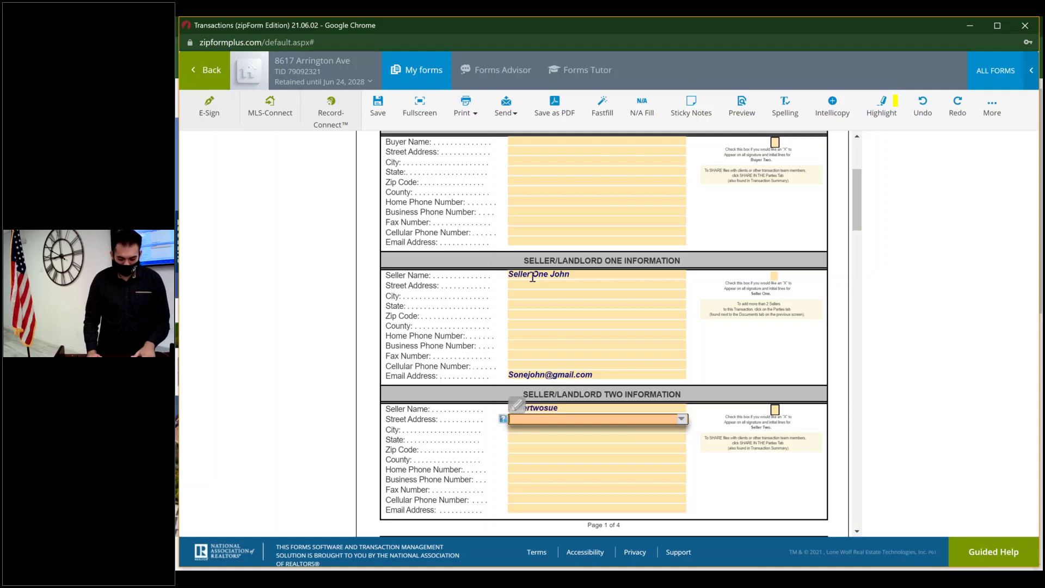
pyautogui.press('Tab')
pyautogui.press('Tab')
pyautogui.press('Tab')
pyautogui.press('Tab')
pyautogui.press('Tab')
pyautogui.press('Tab')
pyautogui.press('Tab')
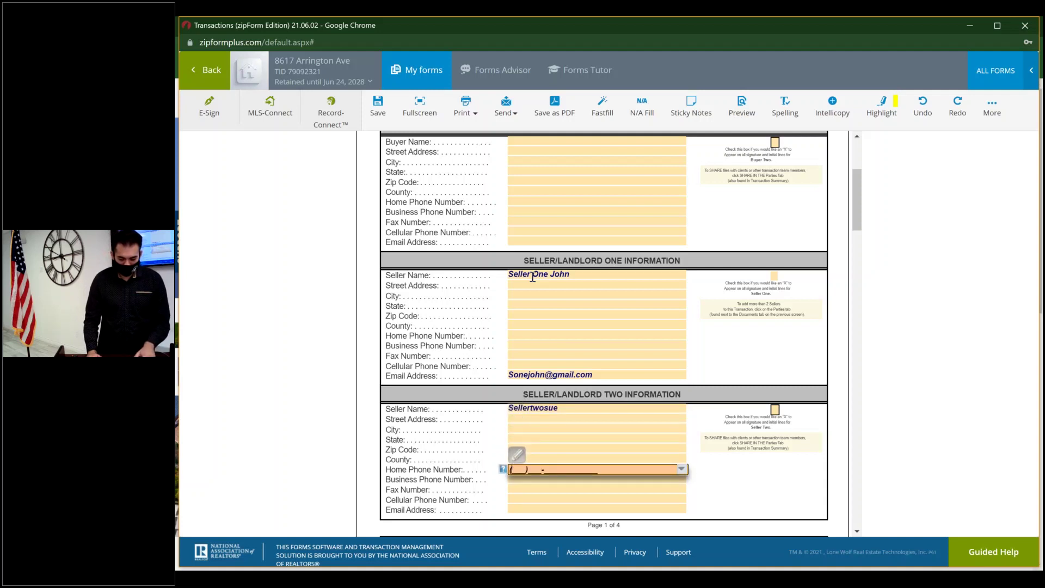
pyautogui.press('Tab')
pyautogui.press('Tab')
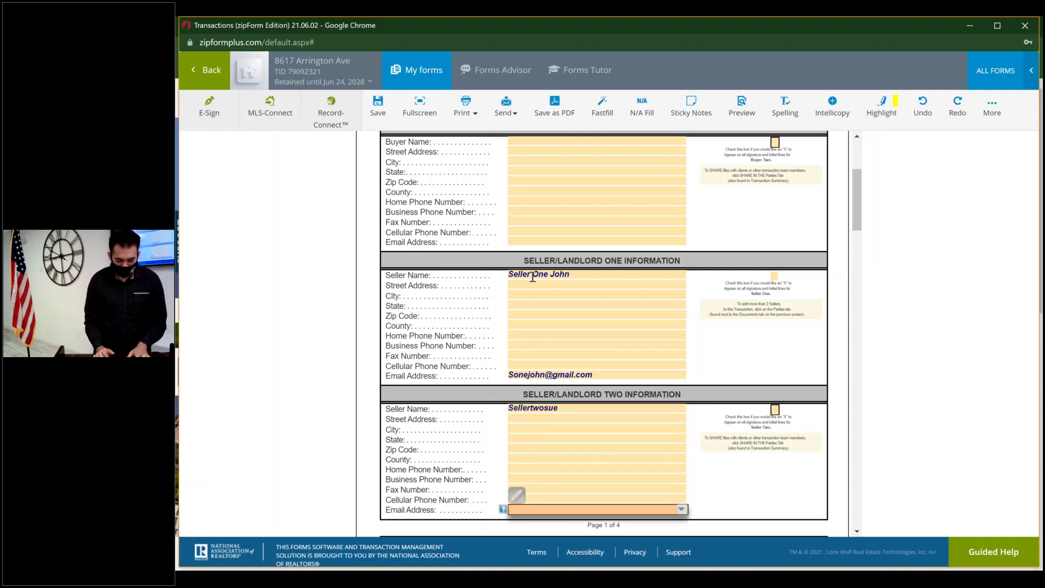
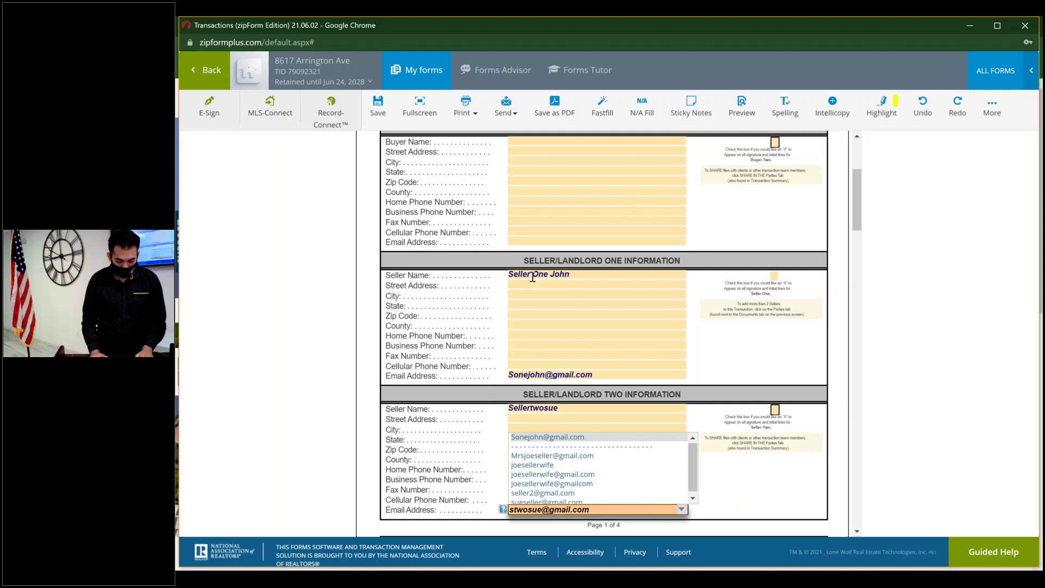
pyautogui.press('Escape')
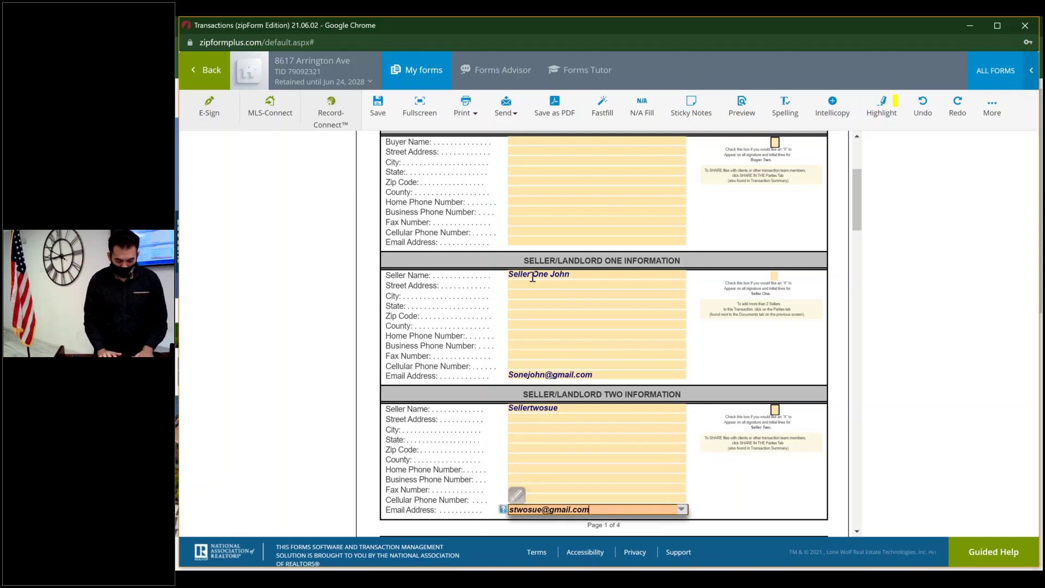
# - Fix the spacing in the second seller's name and save the cover sheet
pyautogui.click(567, 411)
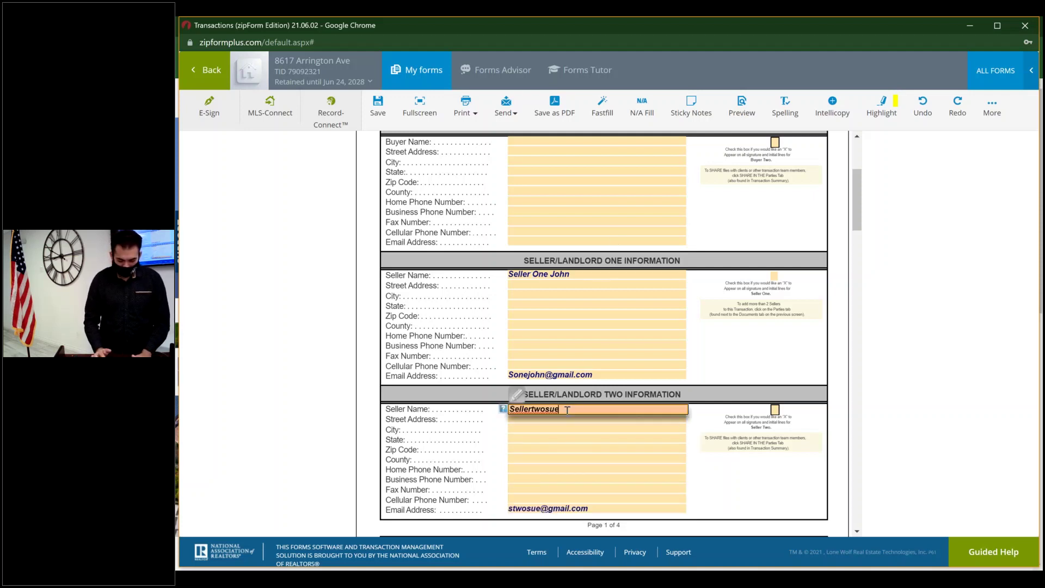
pyautogui.press('BackSpace')
pyautogui.press('BackSpace')
pyautogui.press('BackSpace')
pyautogui.press('BackSpace')
pyautogui.press('BackSpace')
pyautogui.press('BackSpace')
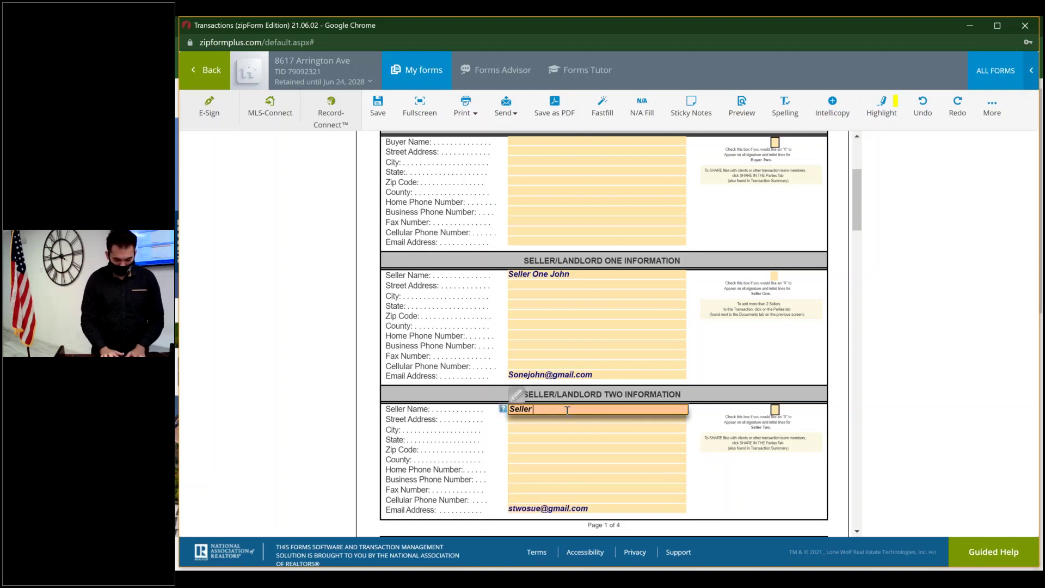
pyautogui.write('two Sue')
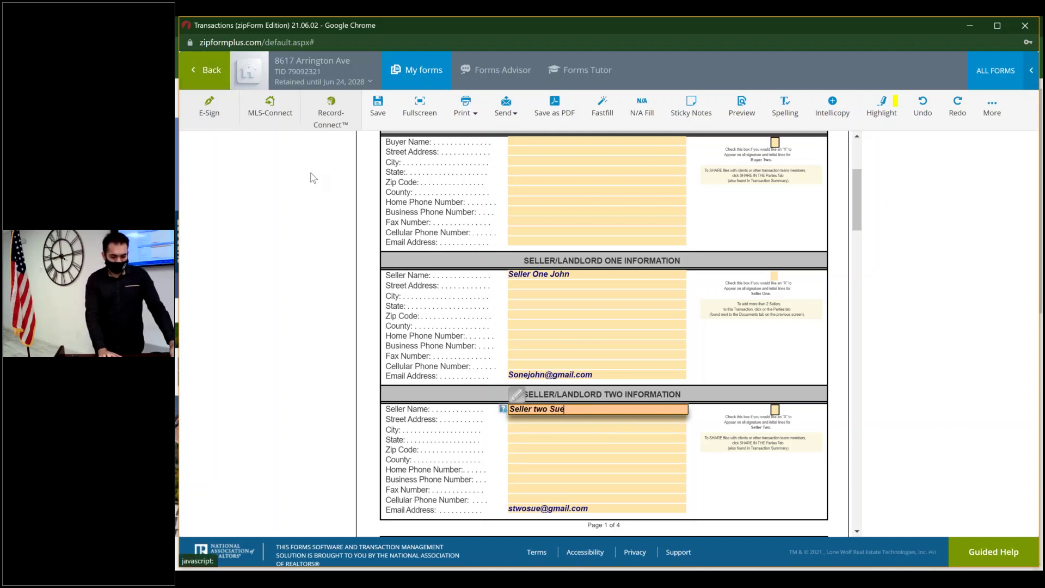
pyautogui.click(382, 118)
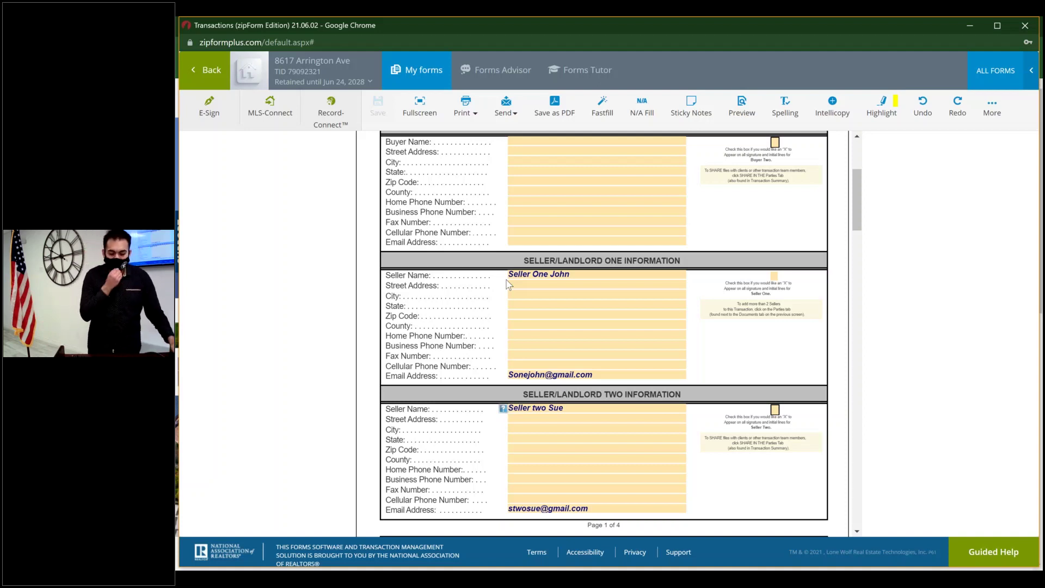
# - Open Res. Listing Agmt., zoom in to read its signature lines, then zoom back out
pyautogui.click(211, 71)
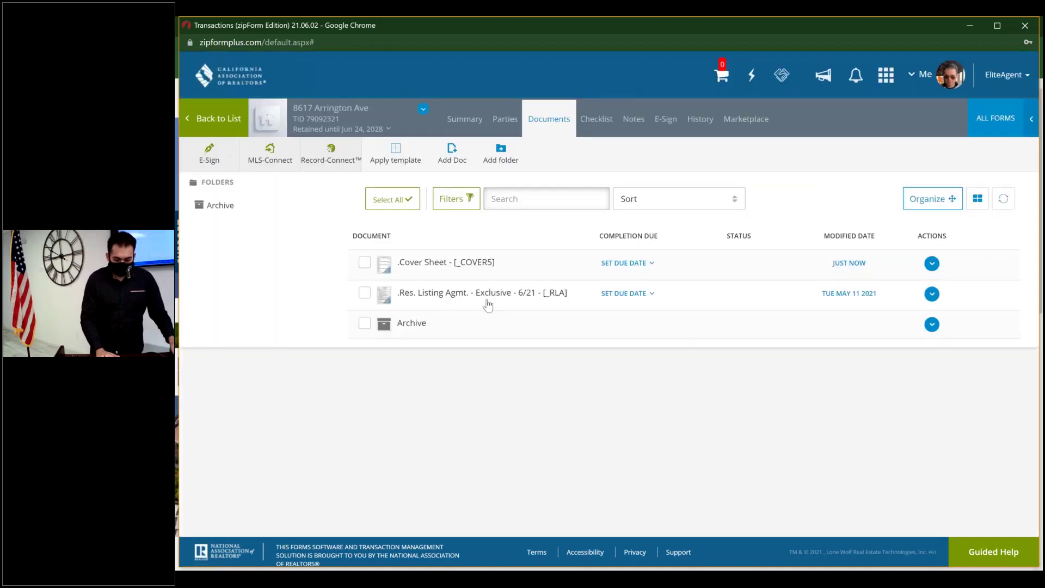
pyautogui.click(527, 294)
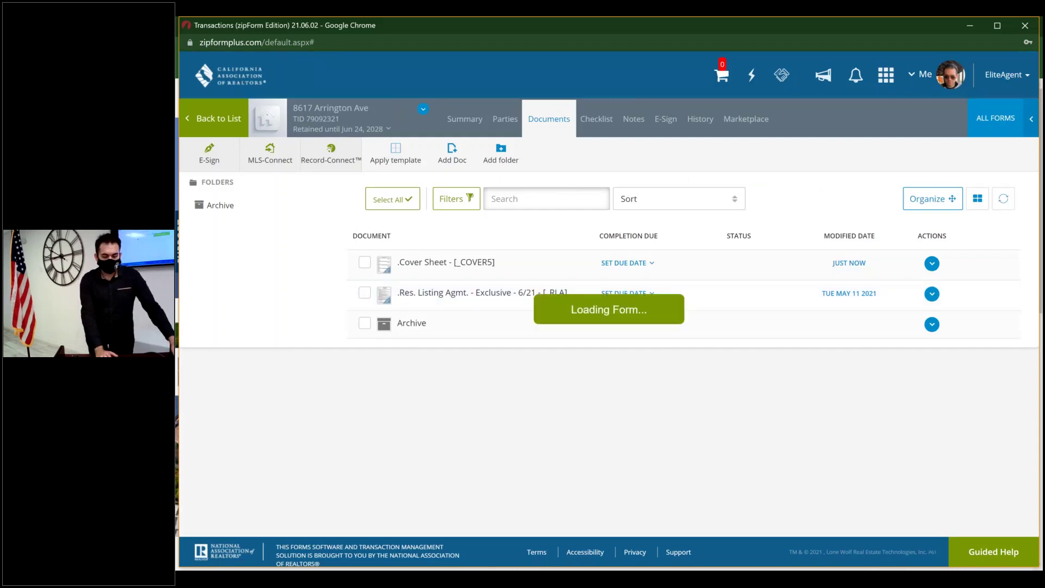
pyautogui.scroll(-2, 546, 377)
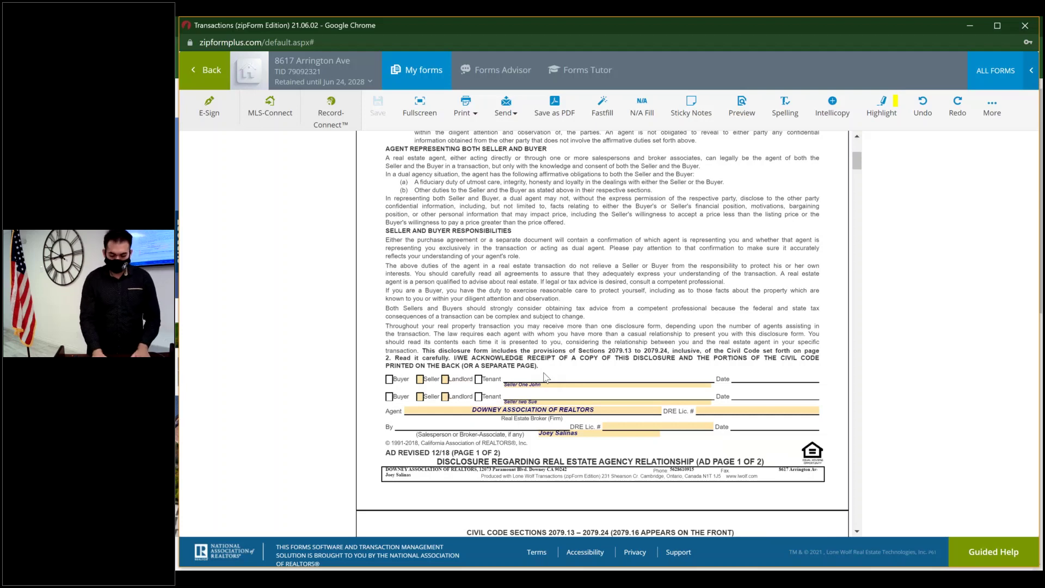
pyautogui.hotkey('ctrl', '+')
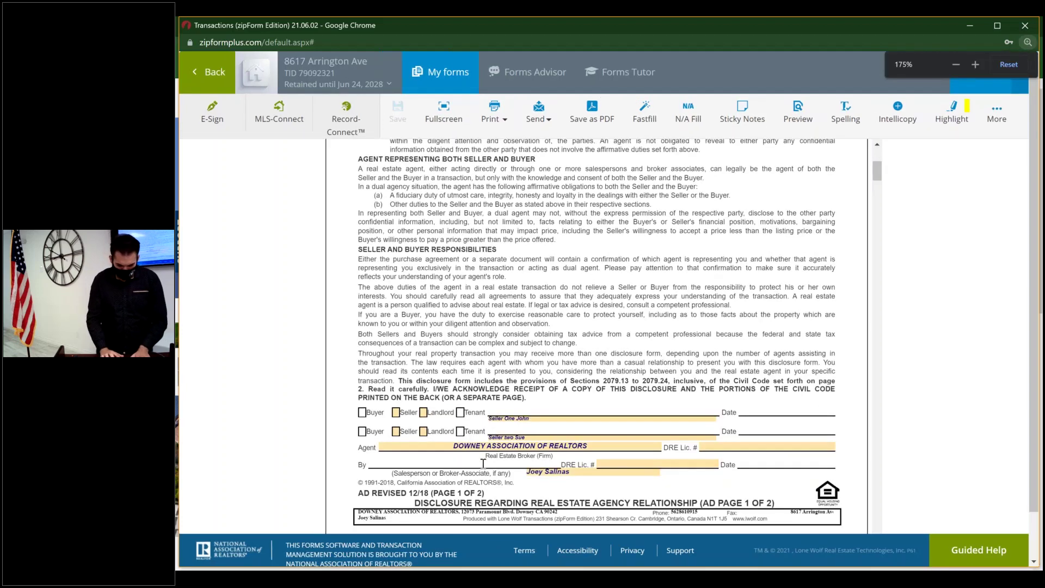
pyautogui.hotkey('ctrl', '+')
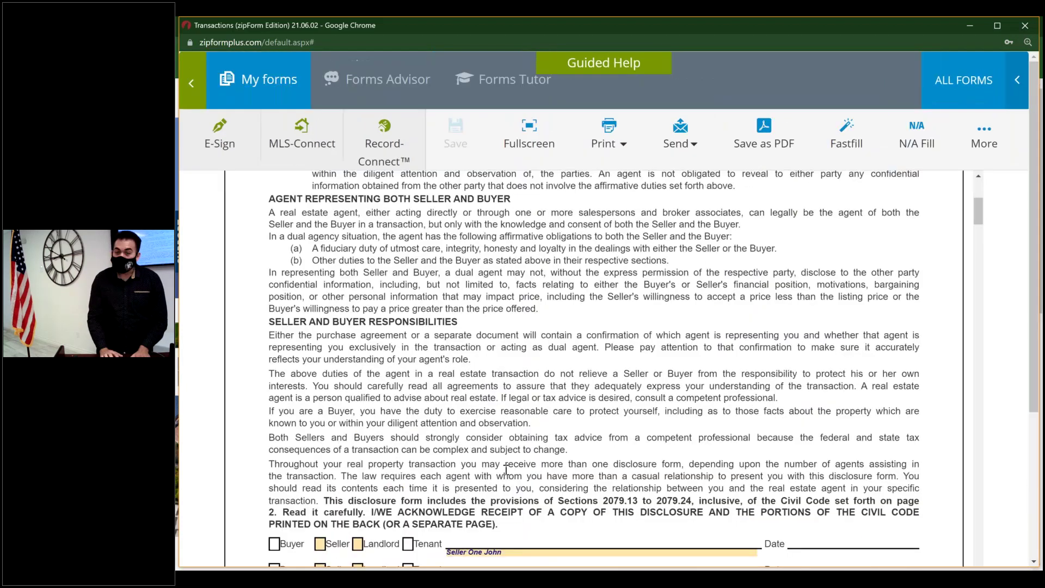
pyautogui.hotkey('ctrl', '+')
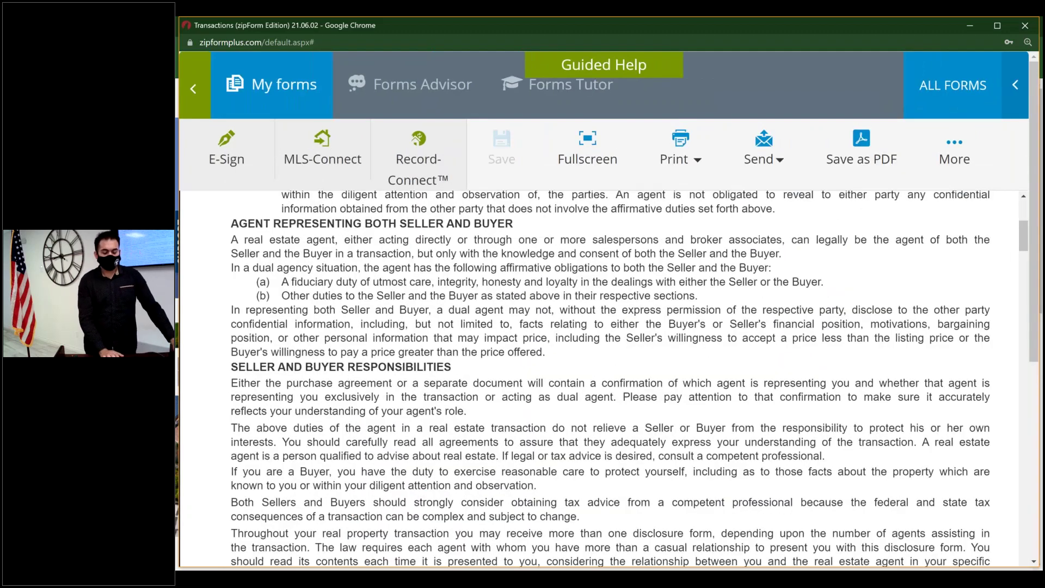
pyautogui.scroll(-2, 611, 382)
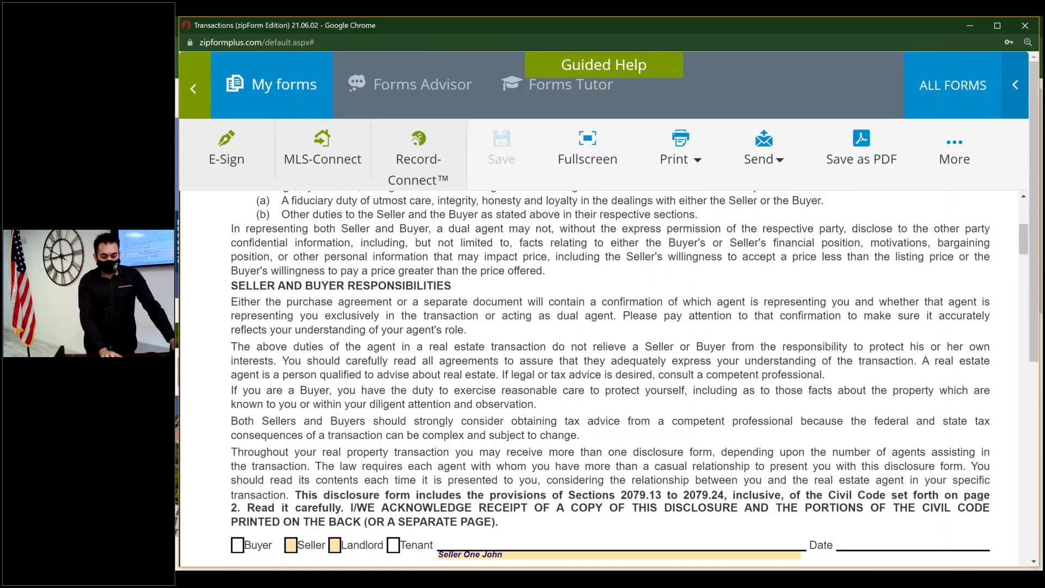
pyautogui.scroll(-3, 488, 415)
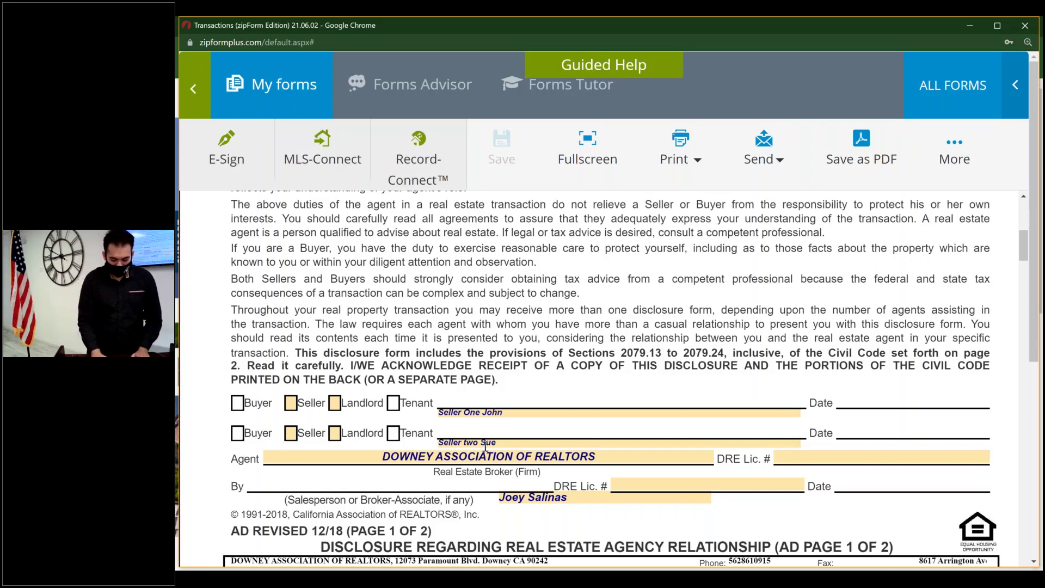
pyautogui.hotkey('ctrl', '+')
pyautogui.hotkey('ctrl', '-')
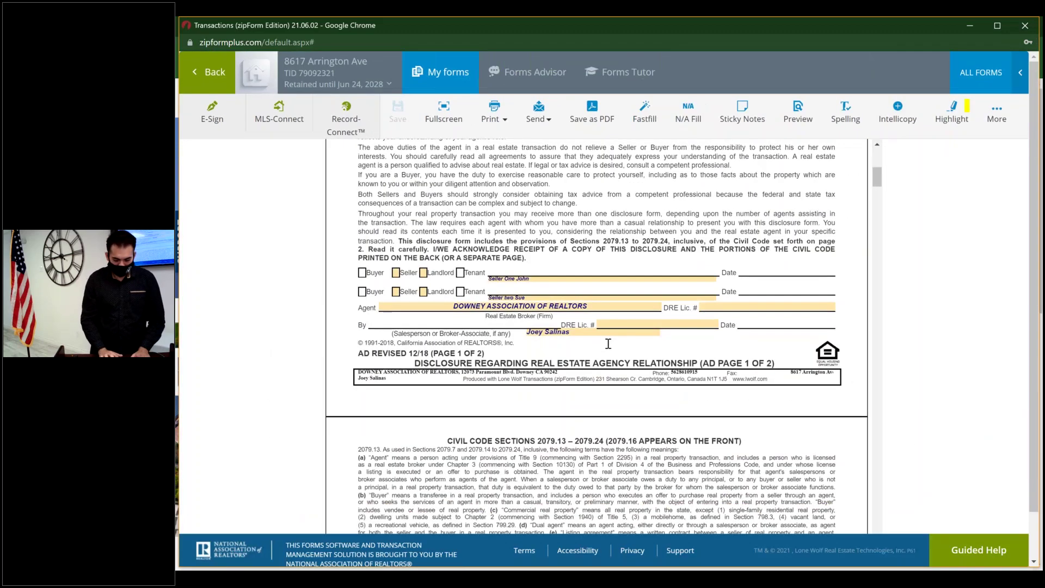
pyautogui.hotkey('ctrl', '-')
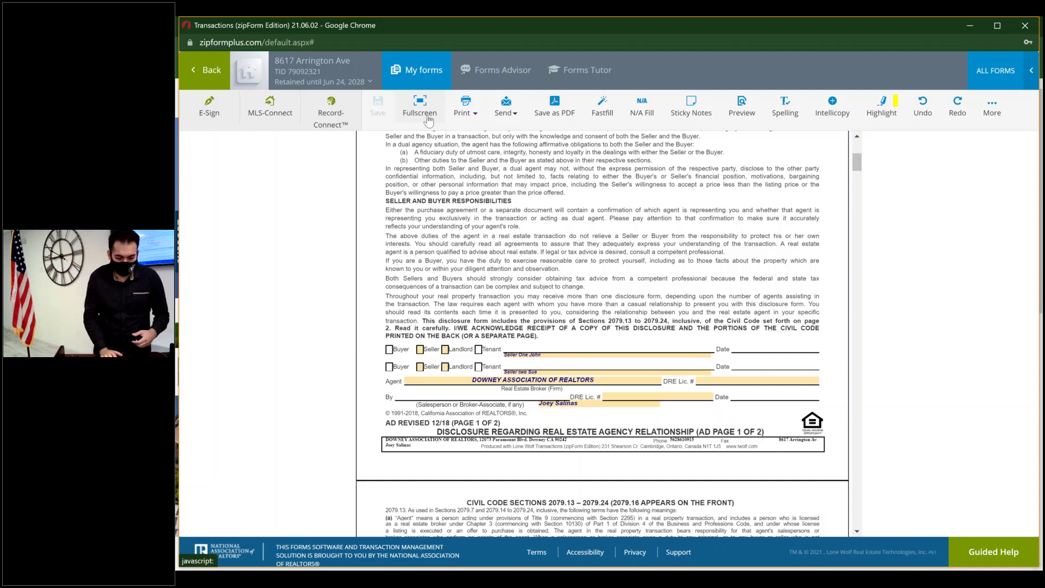
pyautogui.click(478, 107)
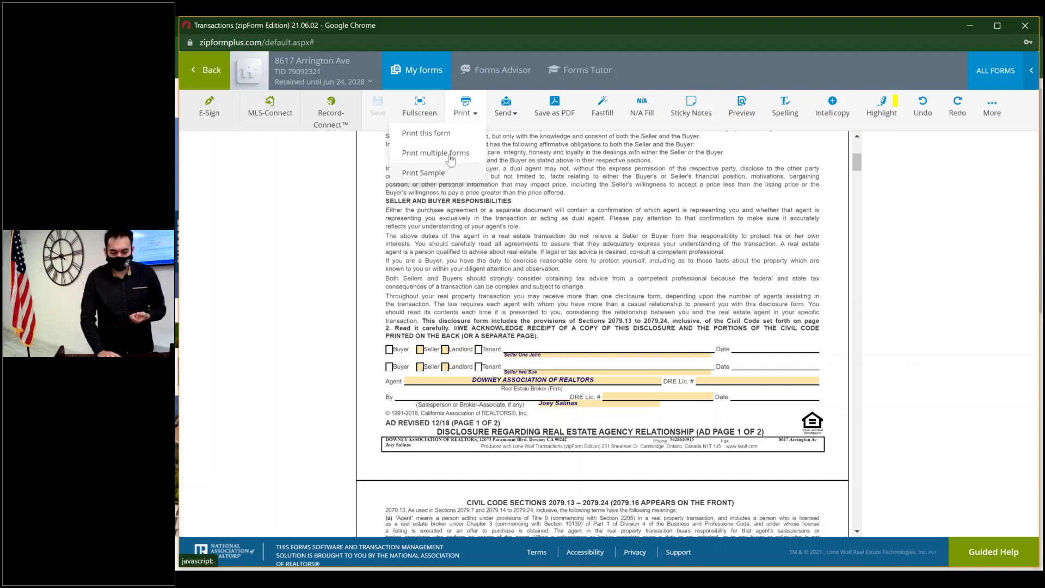
pyautogui.click(511, 113)
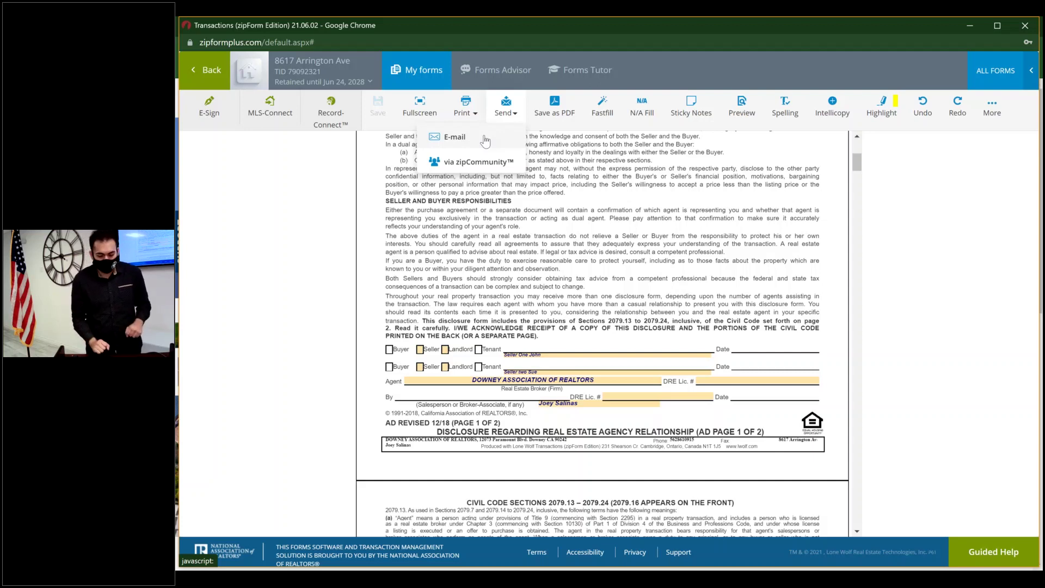
pyautogui.click(481, 165)
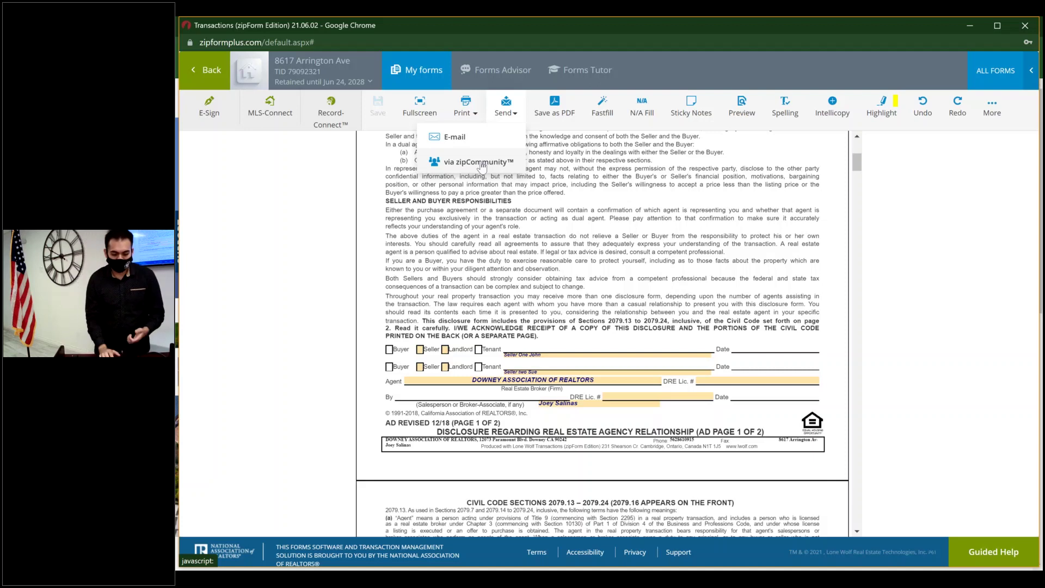
pyautogui.click(567, 110)
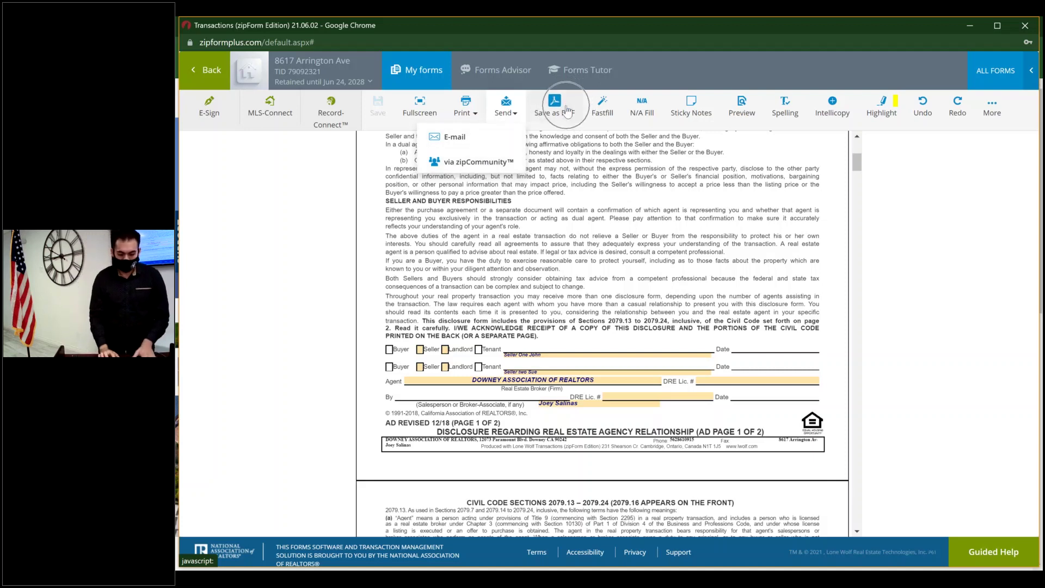
pyautogui.click(934, 205)
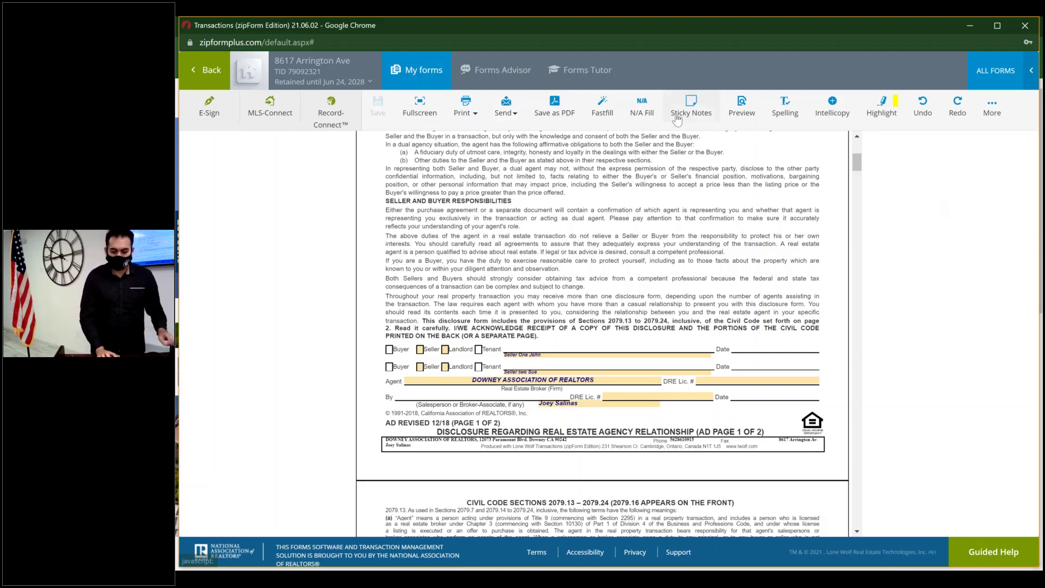
pyautogui.click(605, 106)
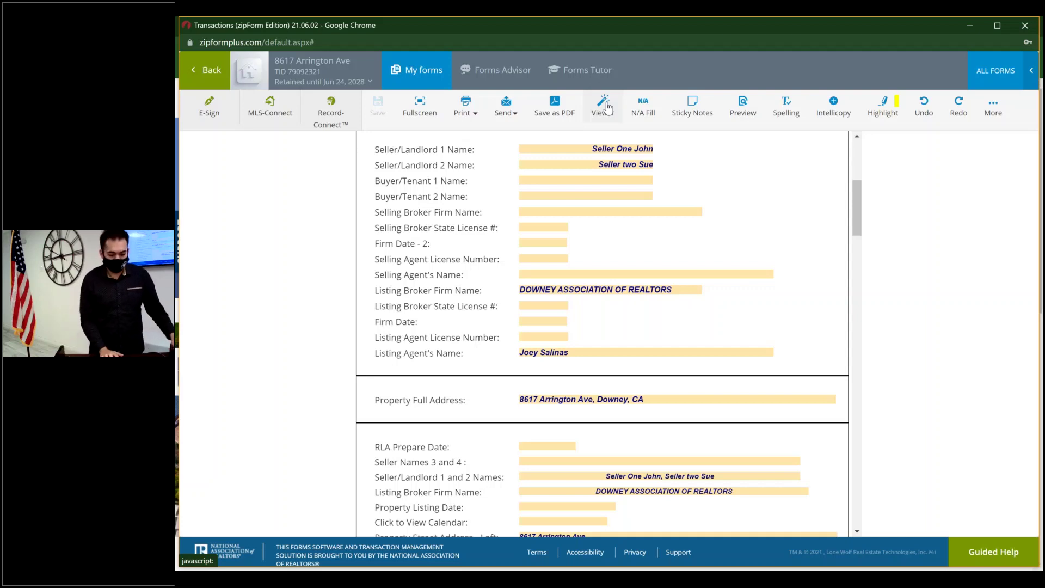
pyautogui.click(609, 109)
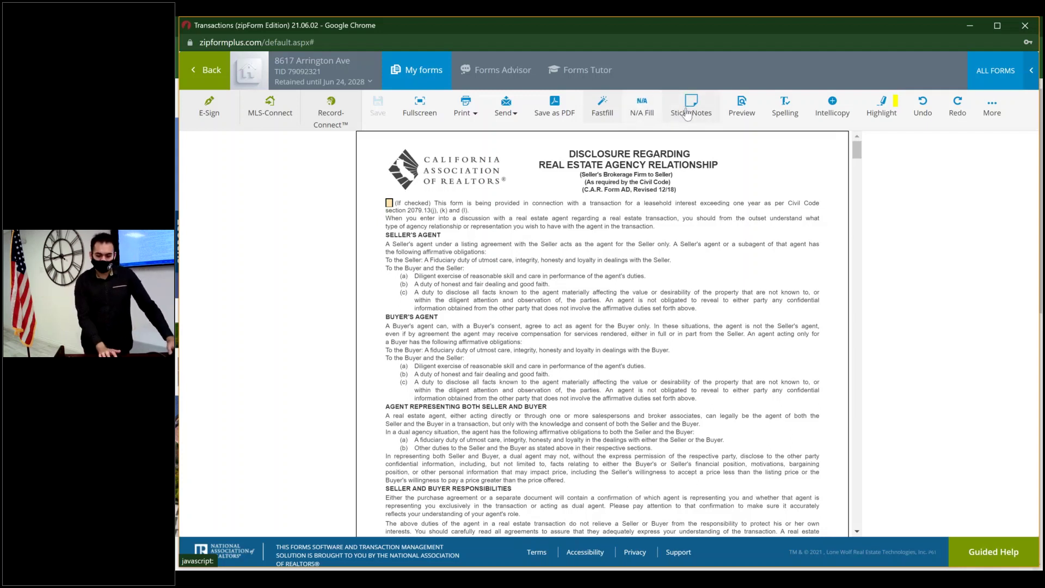
pyautogui.click(689, 114)
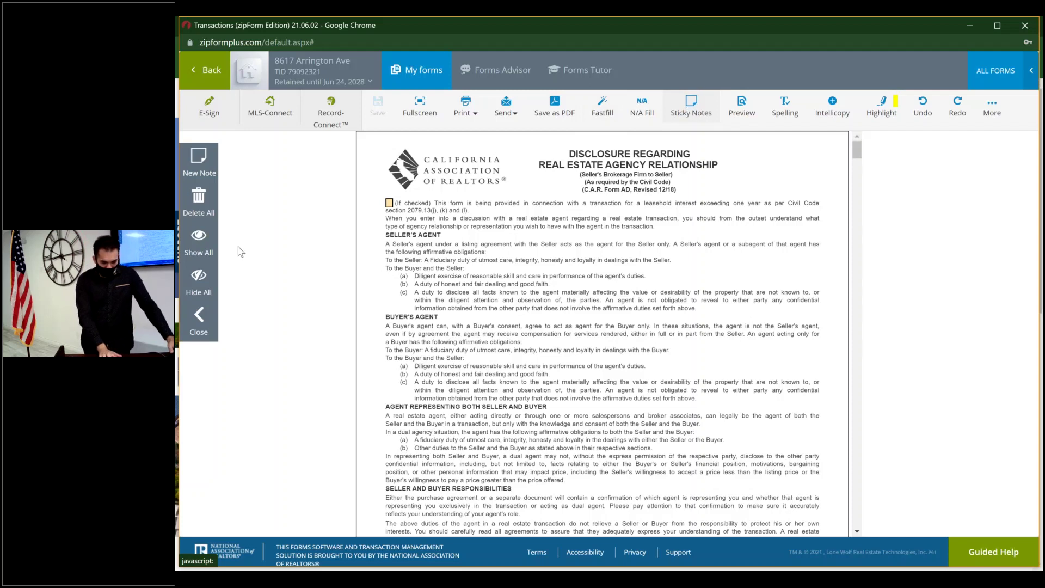
pyautogui.click(210, 165)
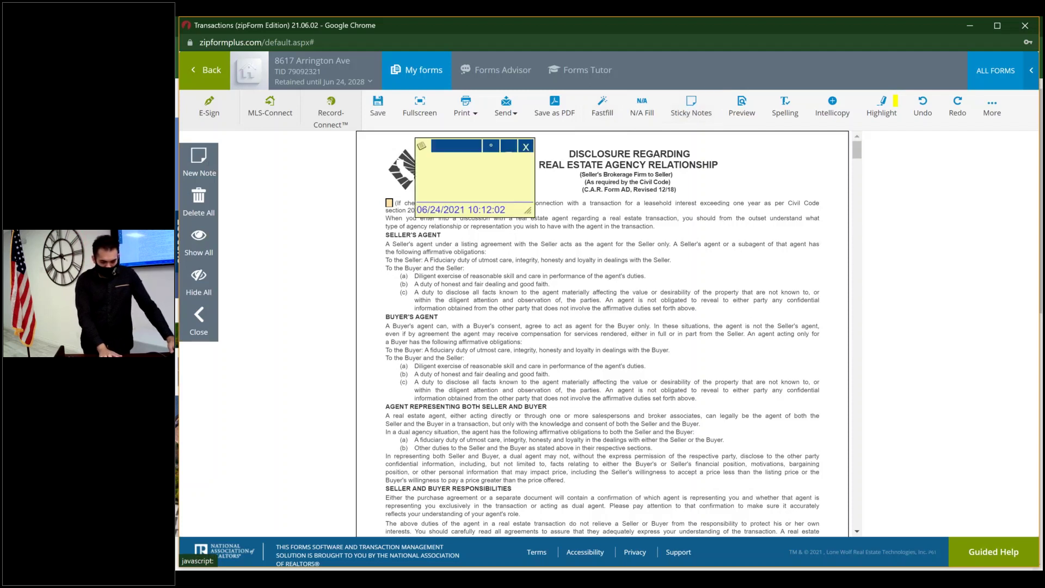
pyautogui.click(489, 176)
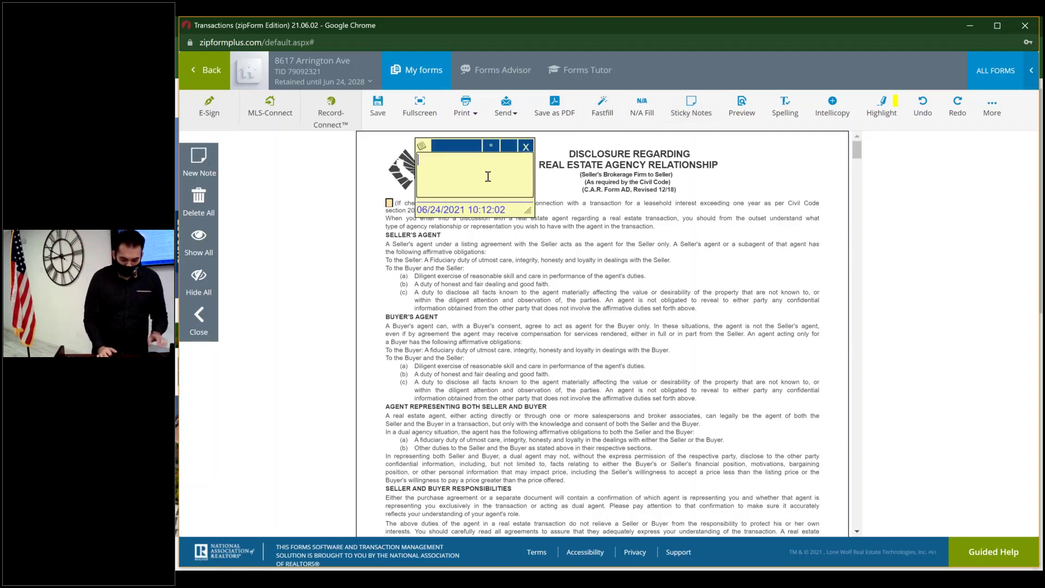
pyautogui.write('Make sure to')
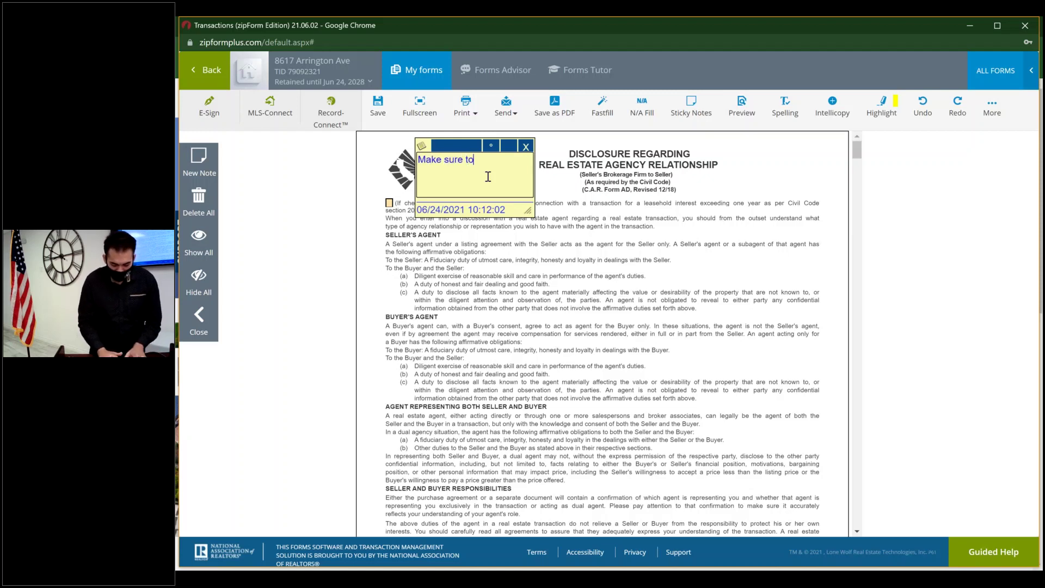
pyautogui.write(' take a lo')
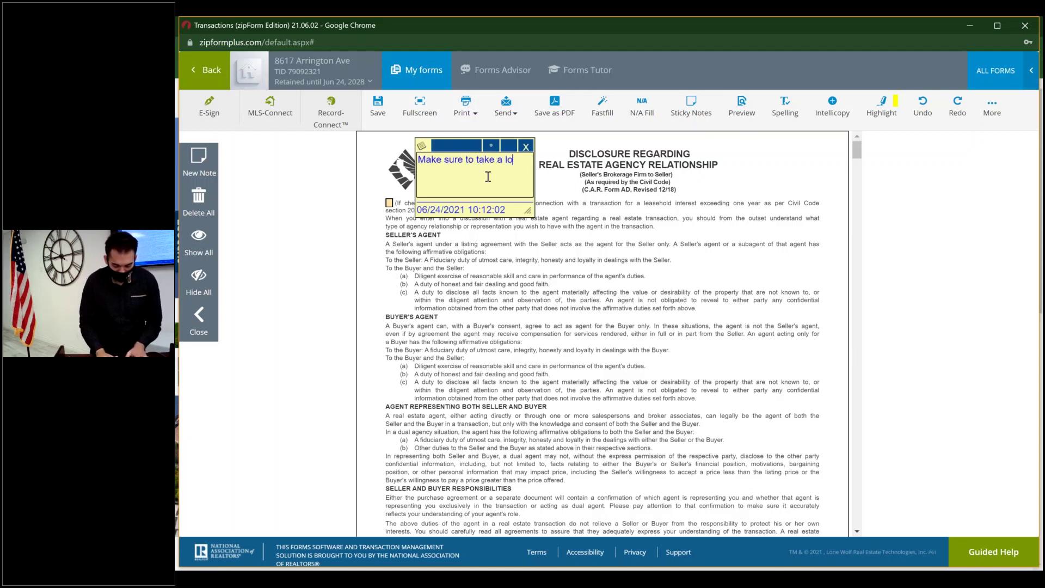
pyautogui.write('ok at this.')
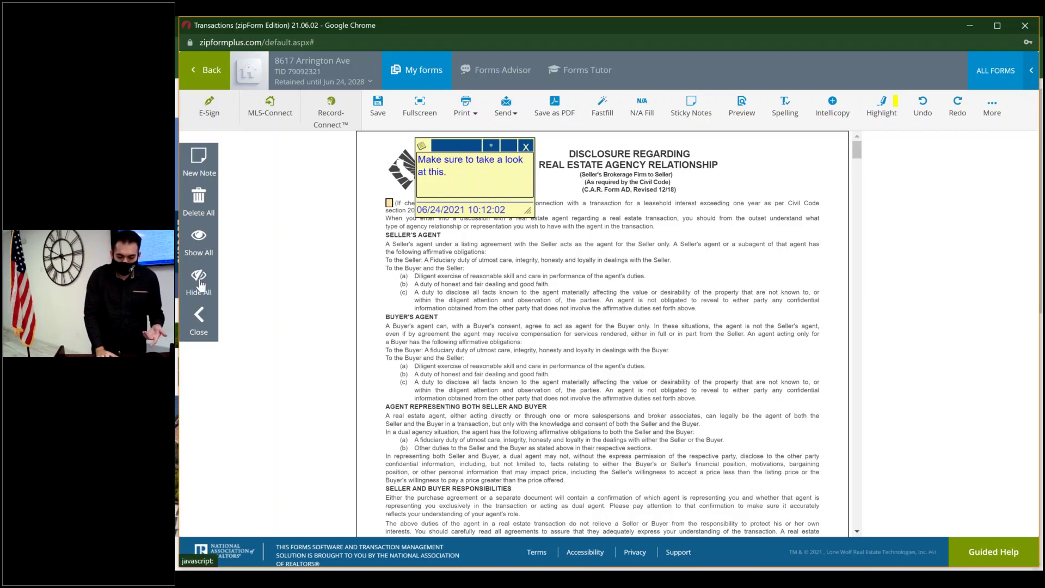
pyautogui.click(210, 211)
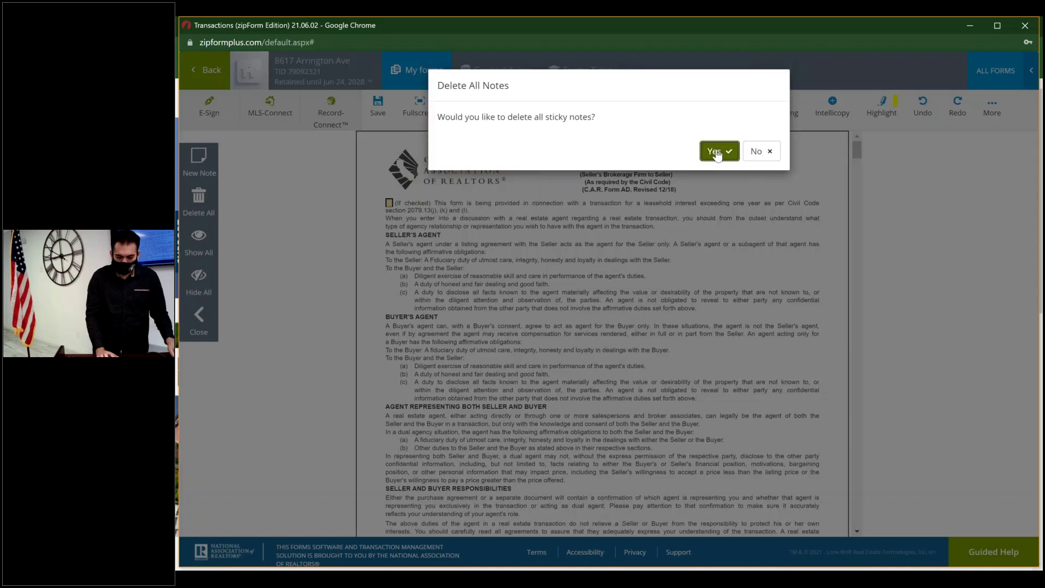
pyautogui.click(717, 152)
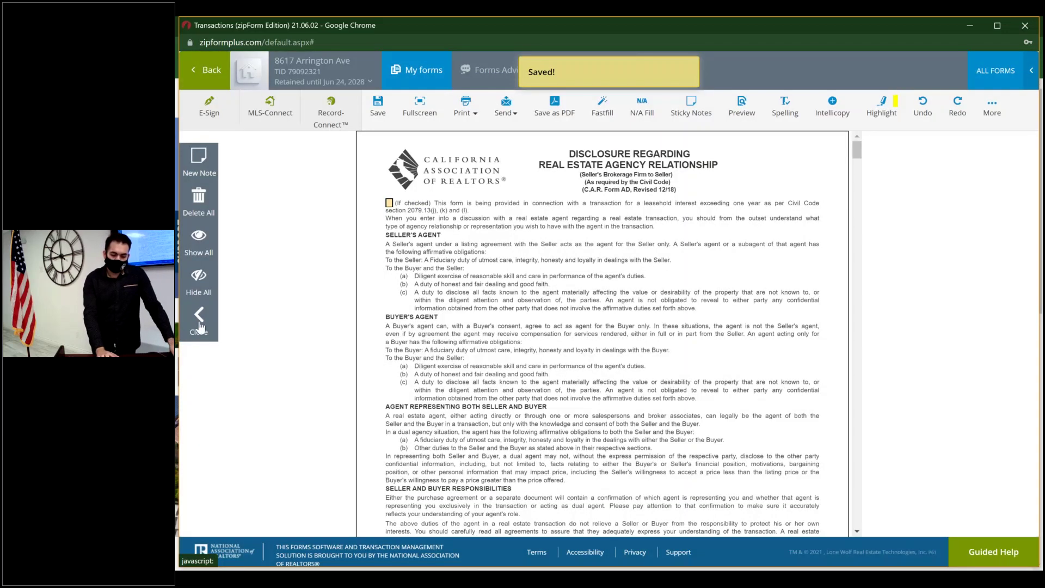
pyautogui.click(199, 327)
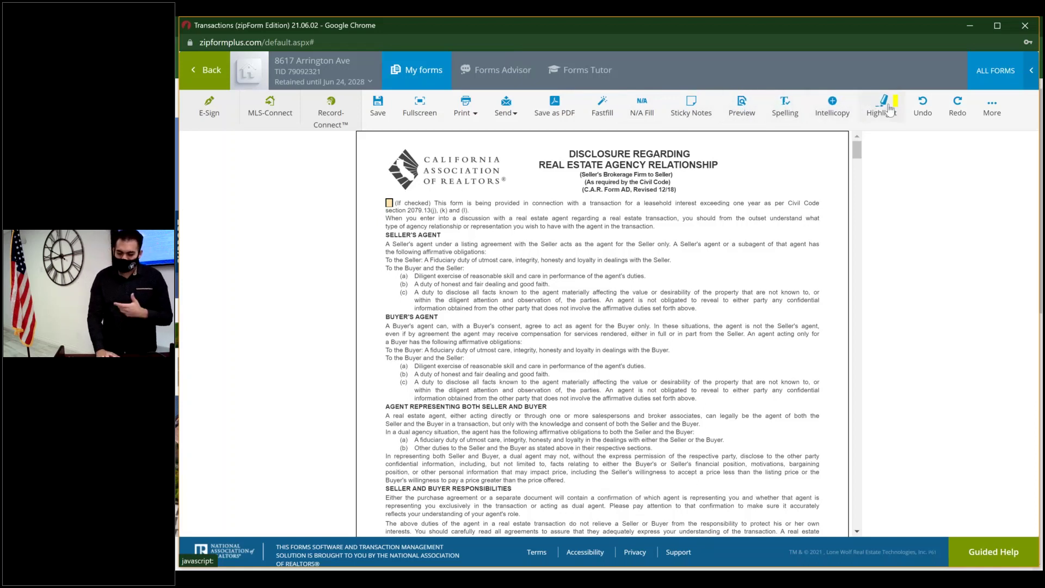
pyautogui.click(998, 104)
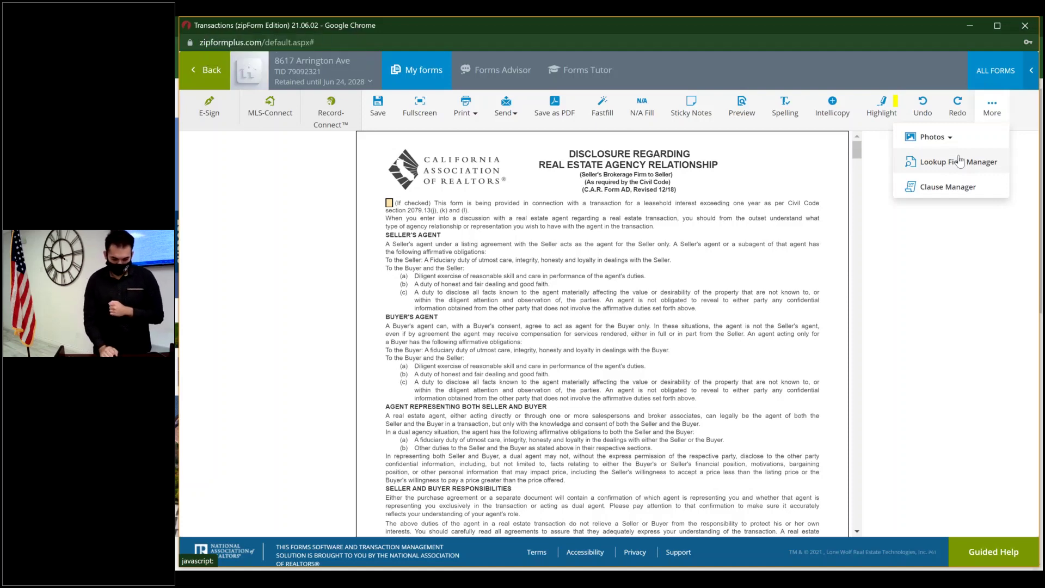
pyautogui.click(960, 161)
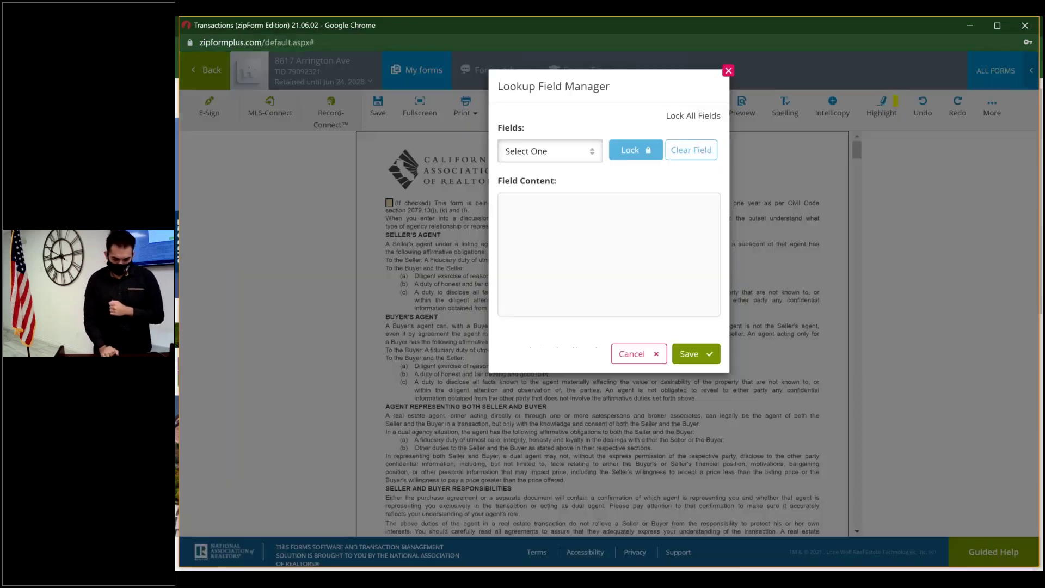
pyautogui.click(592, 153)
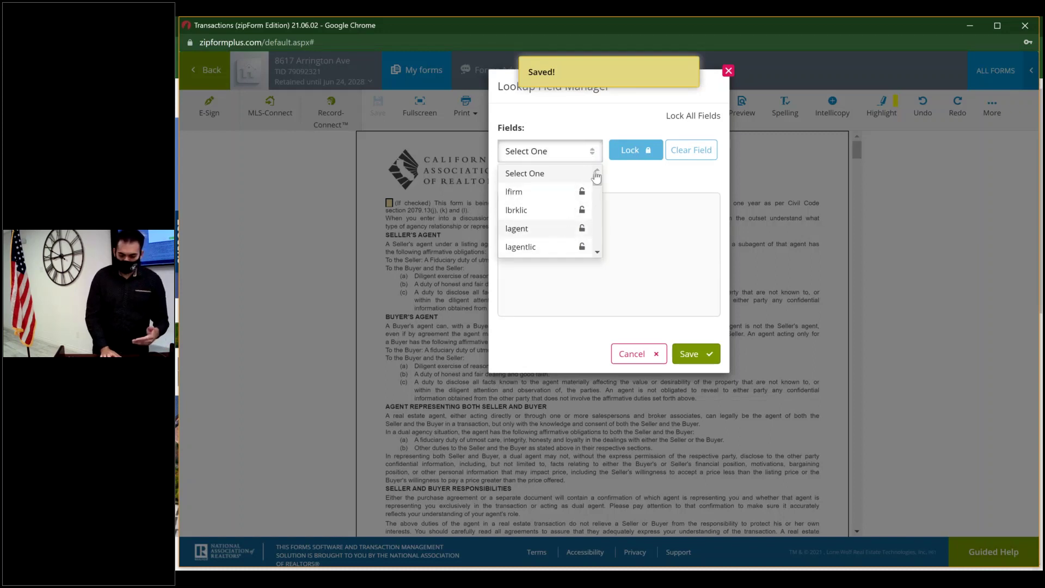
pyautogui.click(714, 174)
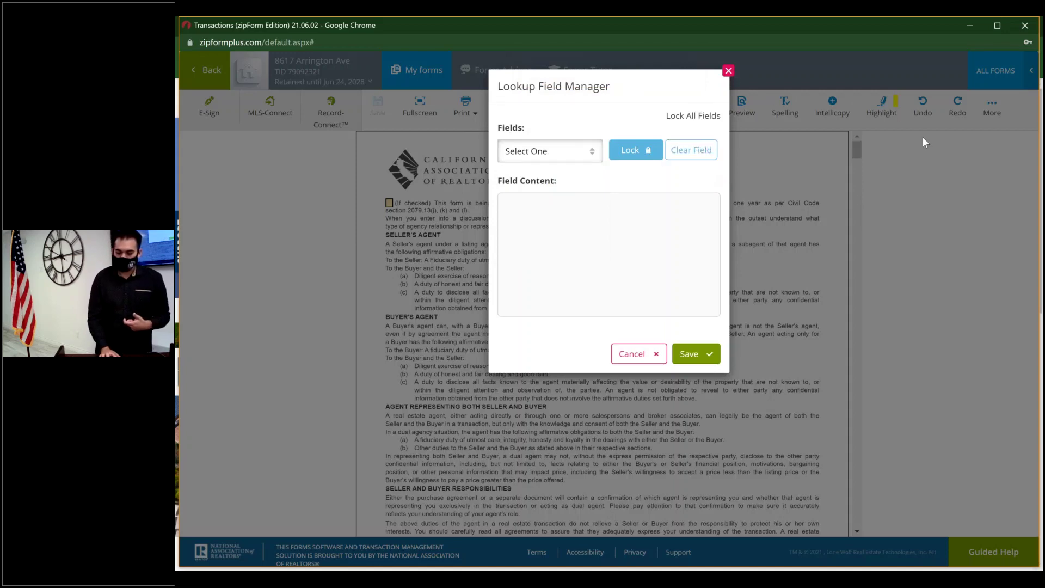
pyautogui.click(923, 136)
pyautogui.click(989, 109)
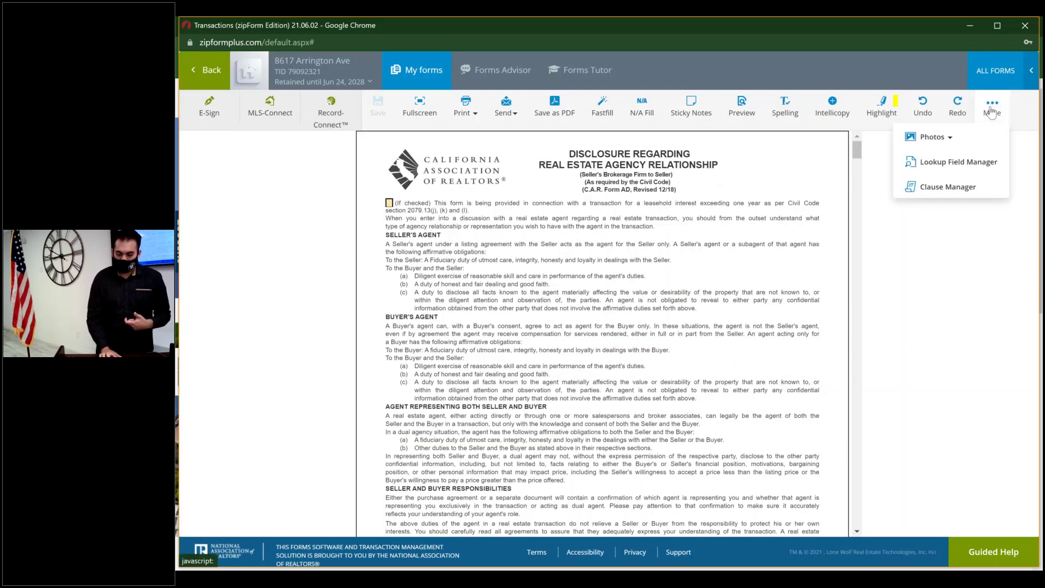
# - Open the Clause Manager, view the personal clauses (Example #1), then close it
pyautogui.click(978, 192)
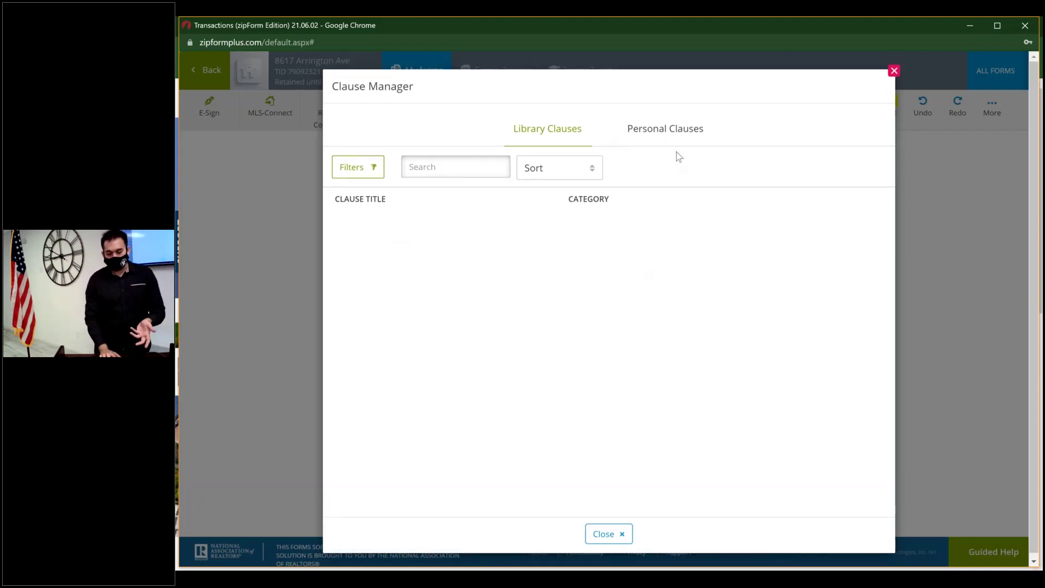
pyautogui.click(684, 135)
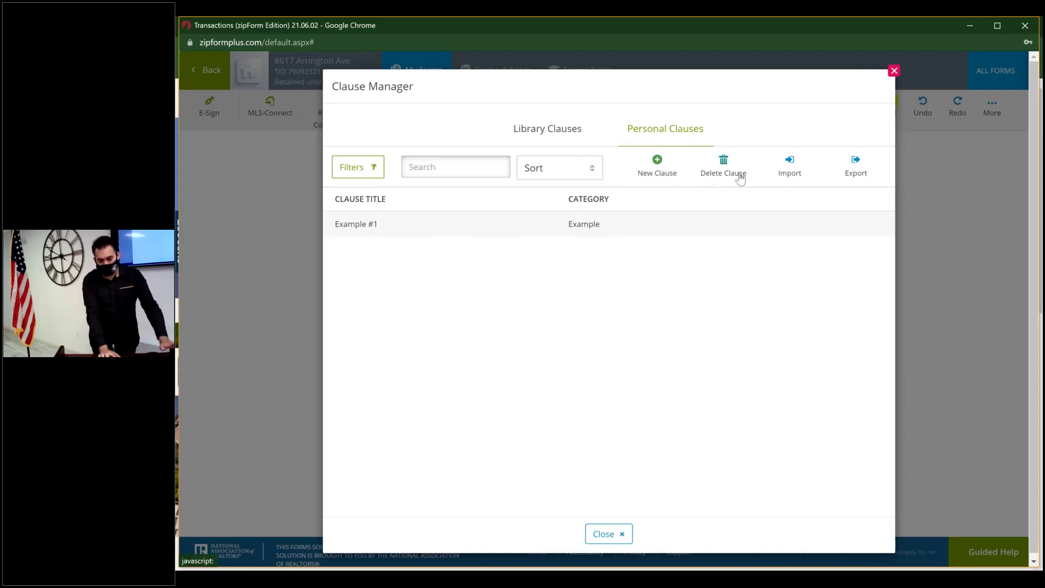
pyautogui.click(894, 72)
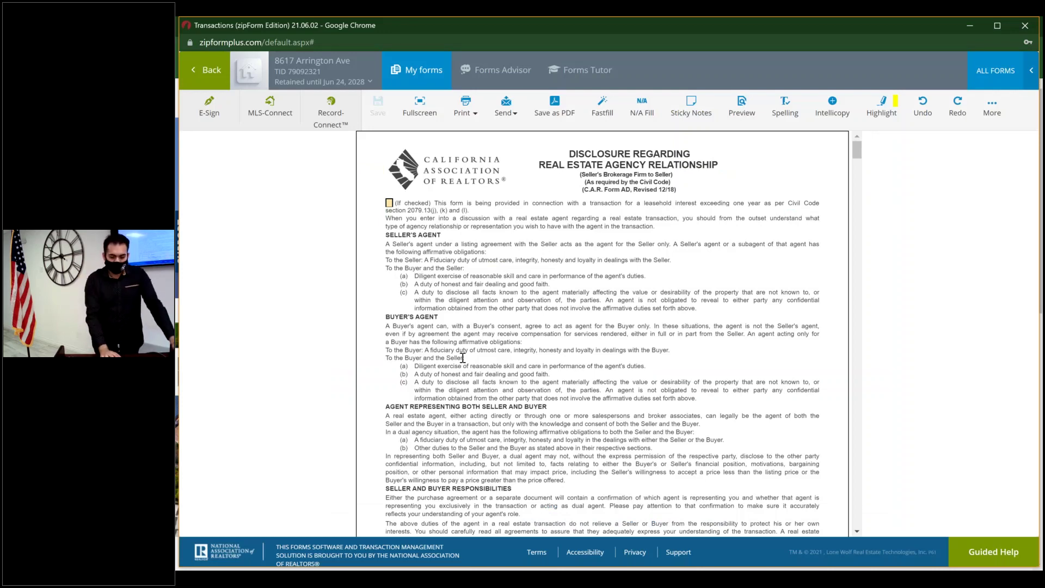
pyautogui.scroll(-5, 463, 357)
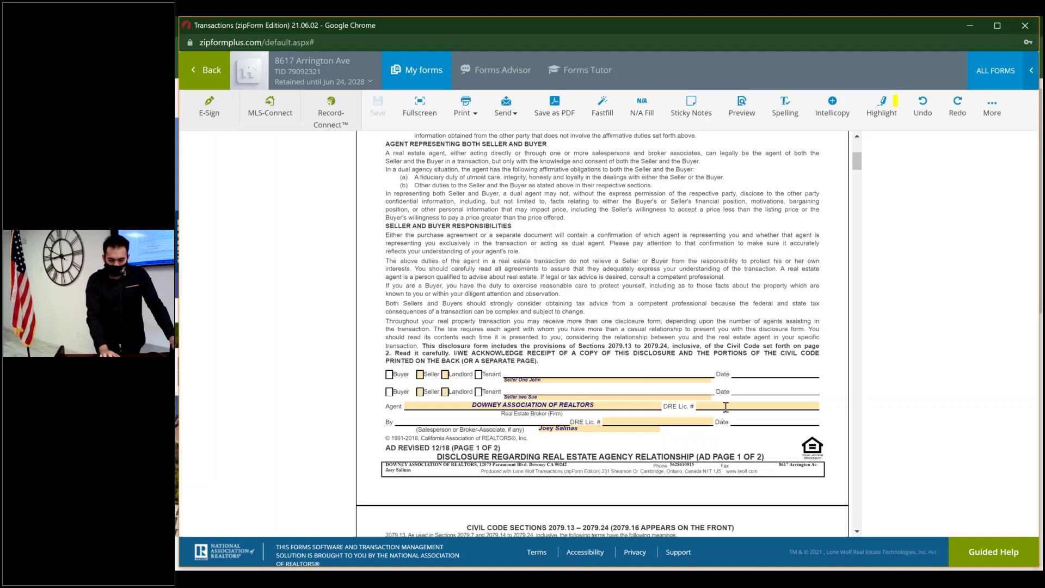
pyautogui.click(738, 403)
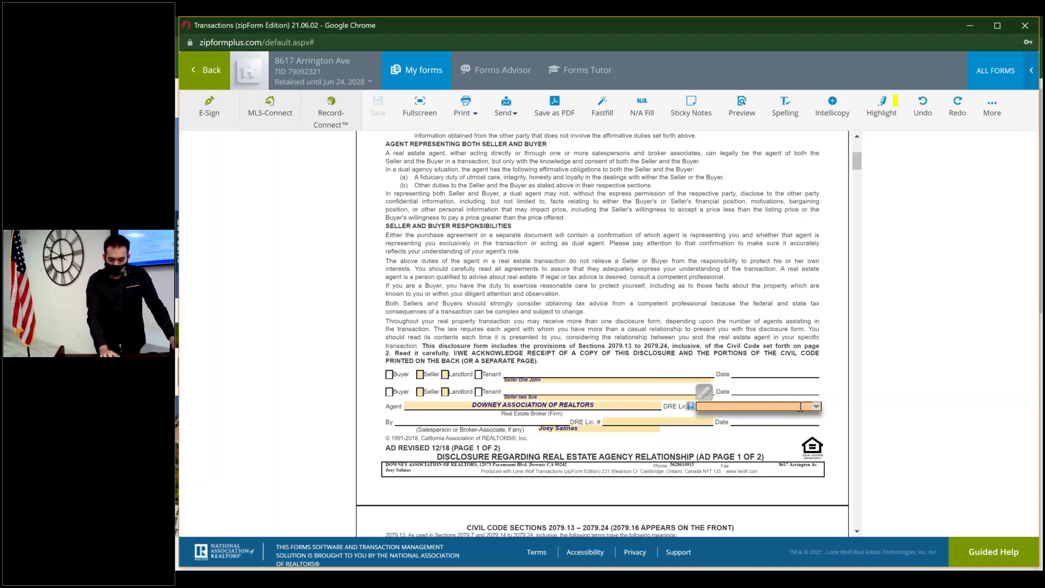
pyautogui.click(818, 408)
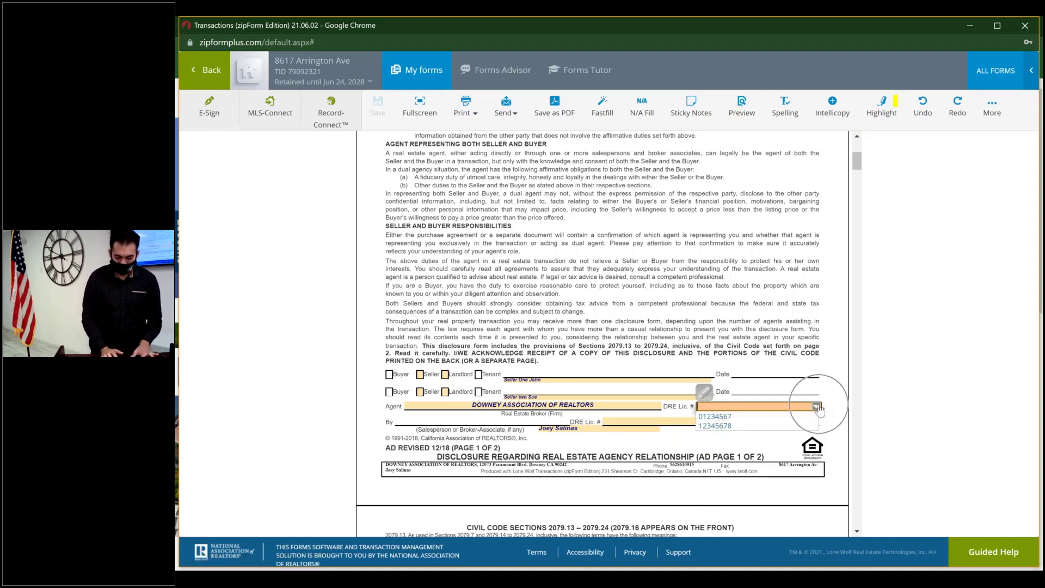
pyautogui.click(704, 394)
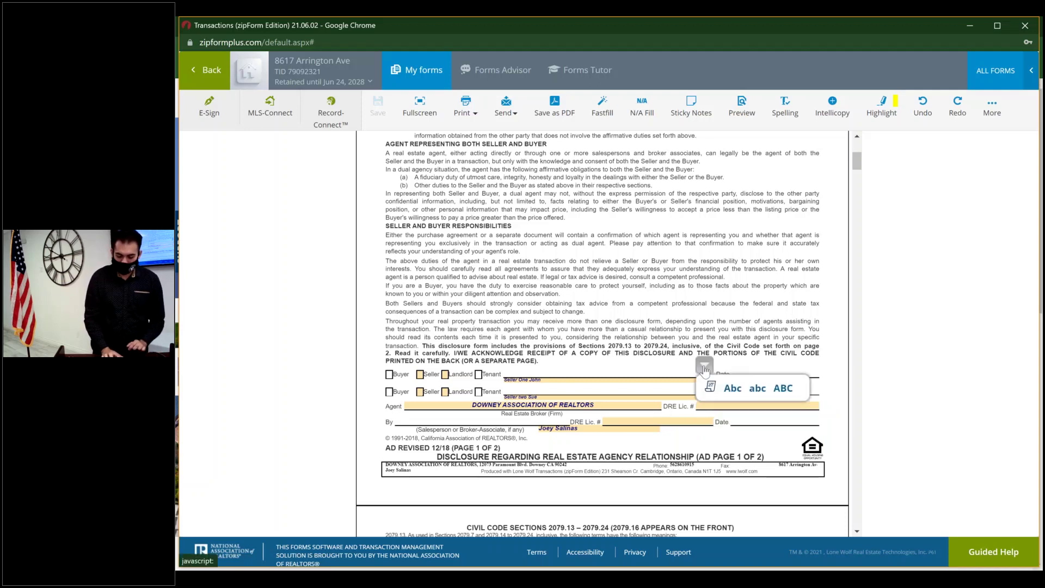
pyautogui.click(721, 406)
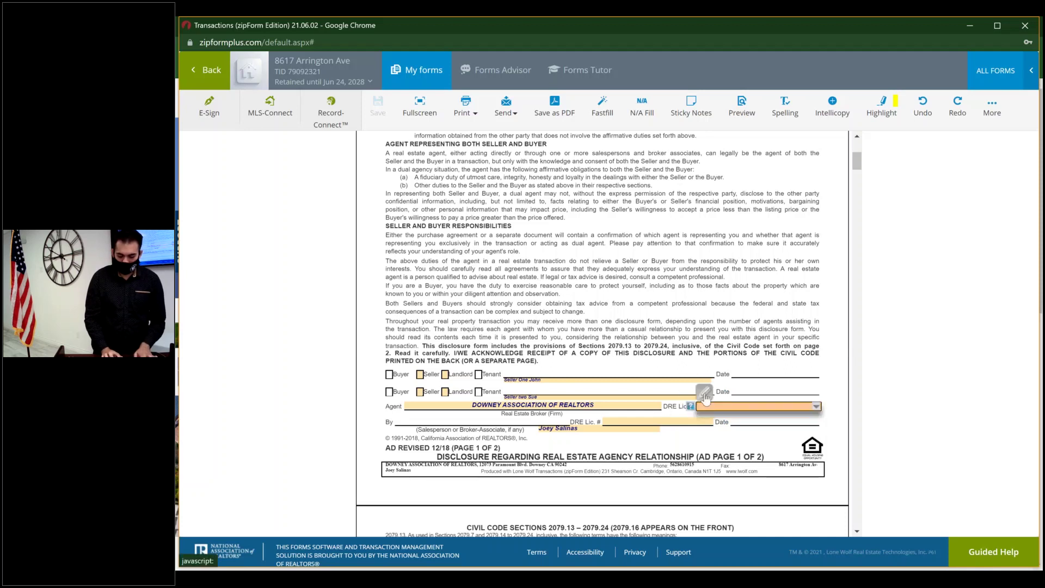
pyautogui.click(705, 393)
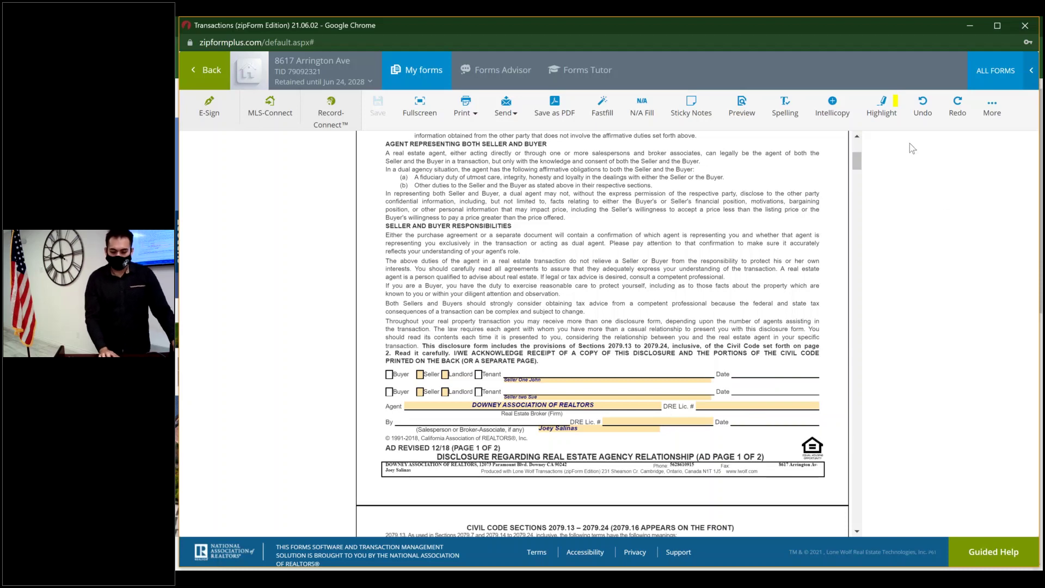
pyautogui.scroll(5, 477, 194)
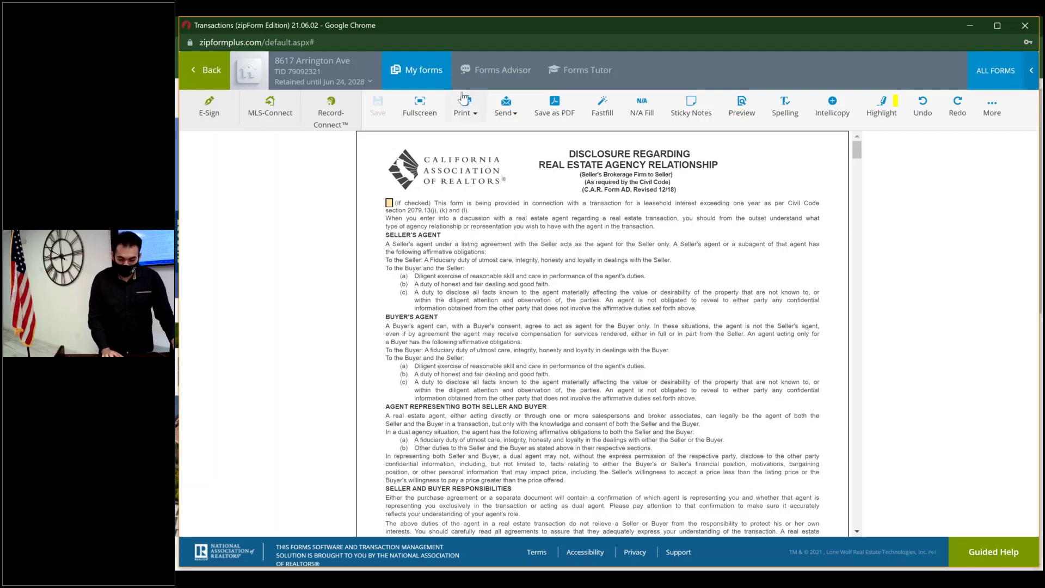
pyautogui.click(501, 74)
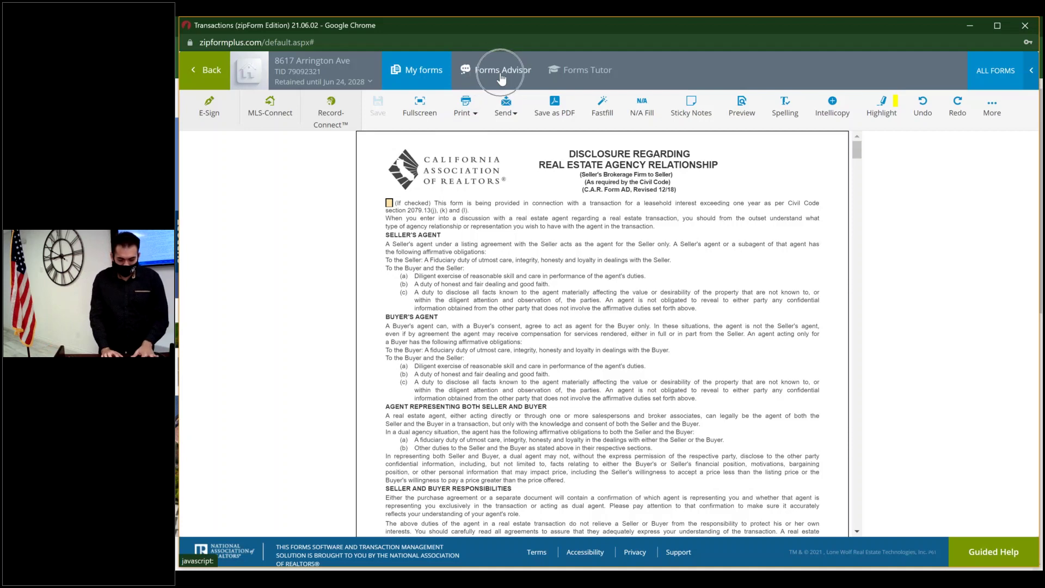
pyautogui.click(583, 81)
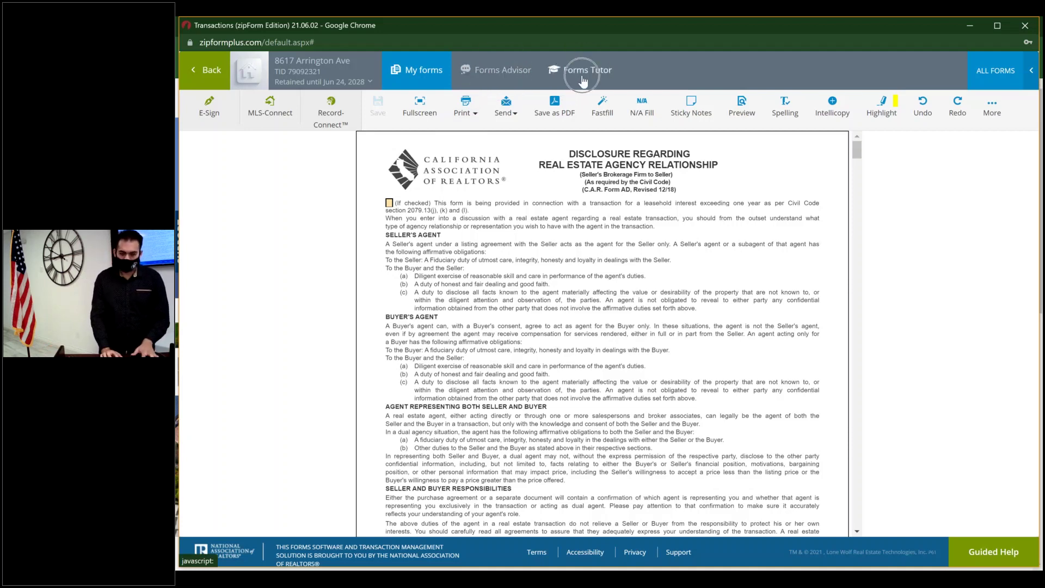
pyautogui.click(512, 77)
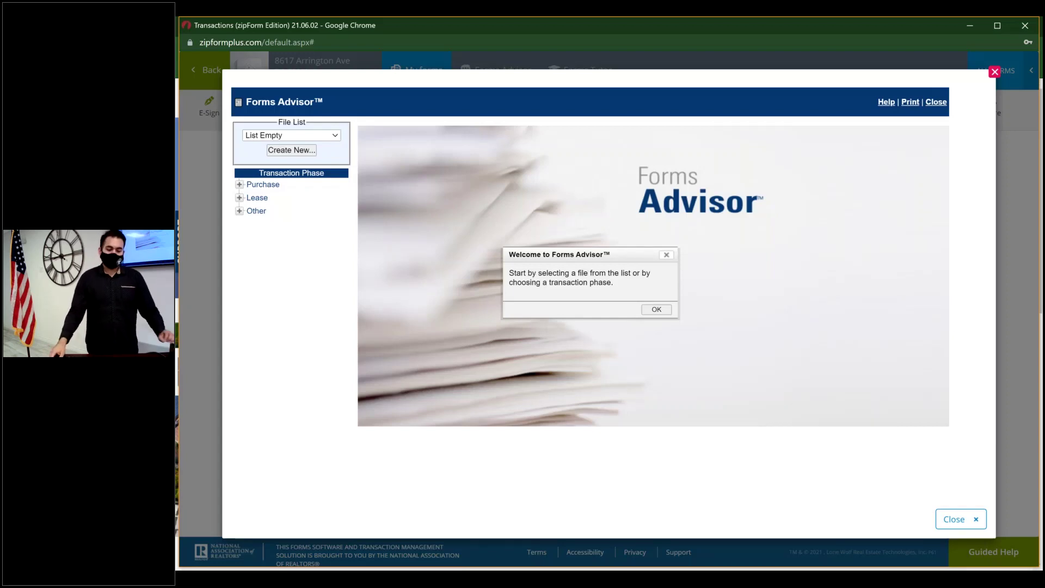
pyautogui.press('Return')
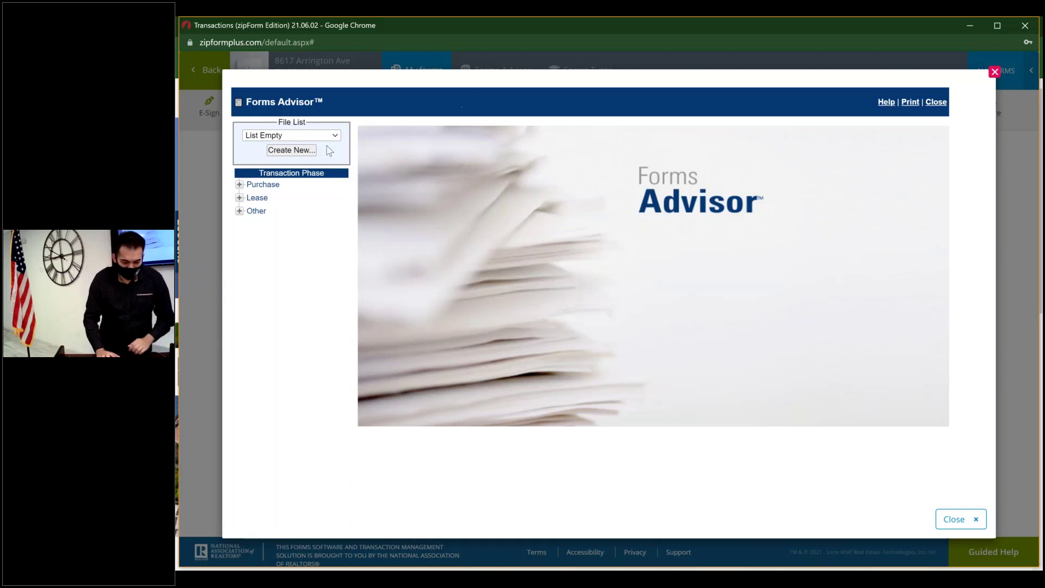
pyautogui.click(239, 185)
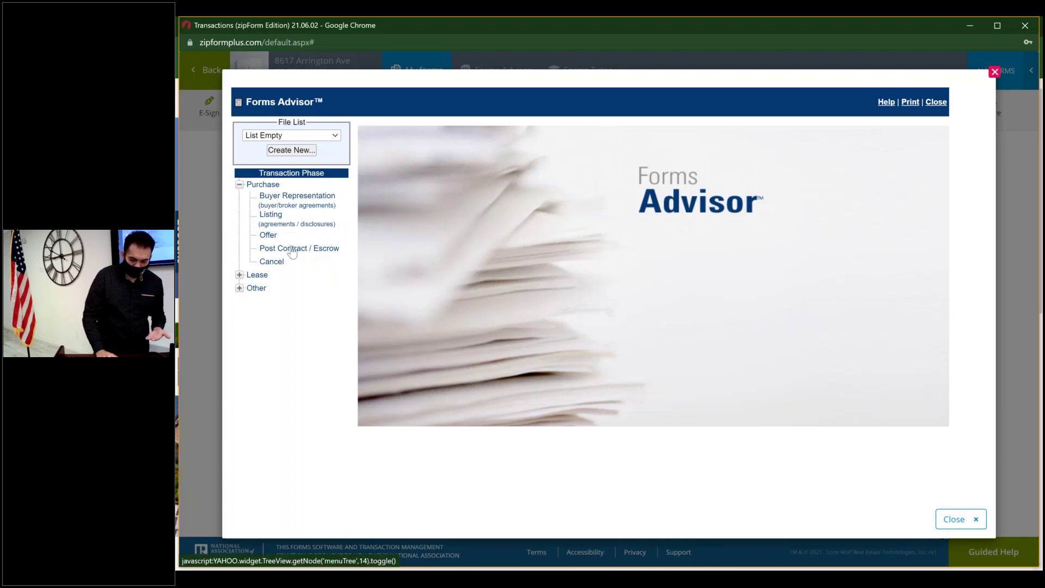
pyautogui.click(240, 275)
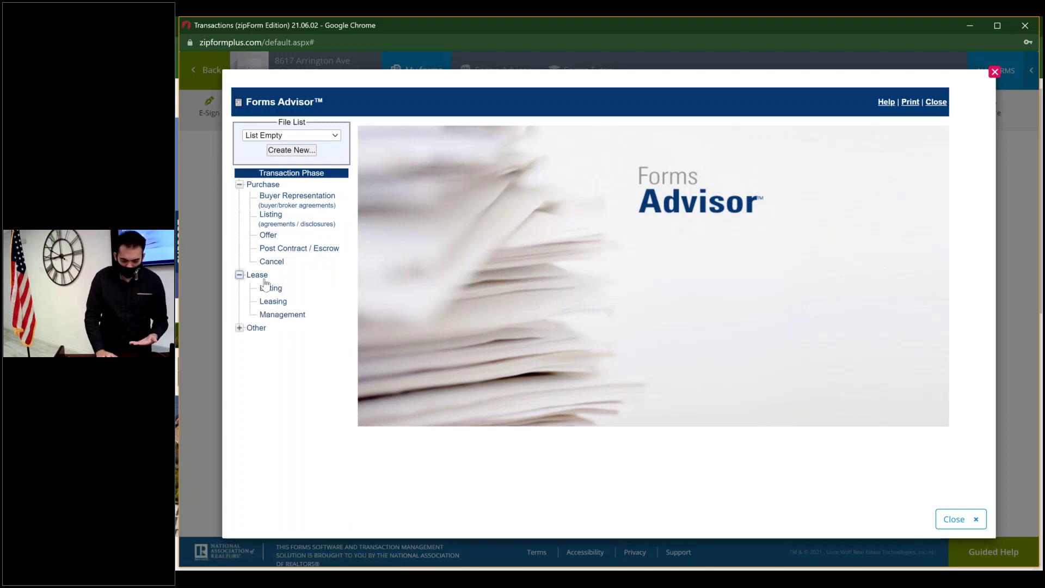
pyautogui.click(240, 327)
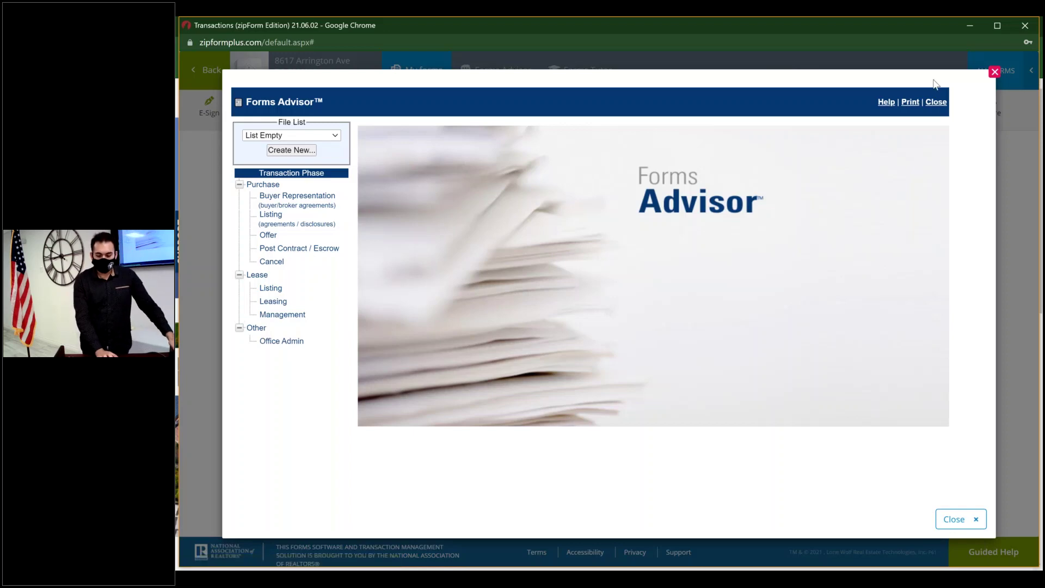
pyautogui.click(996, 72)
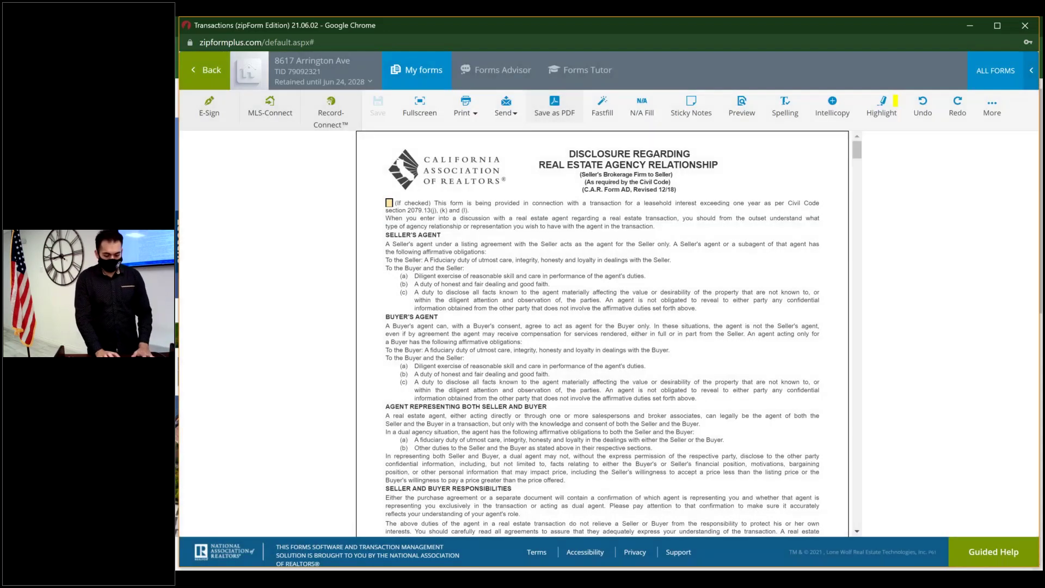
# - Open the Forms Tutor site from car.org in a new tab
pyautogui.click(598, 67)
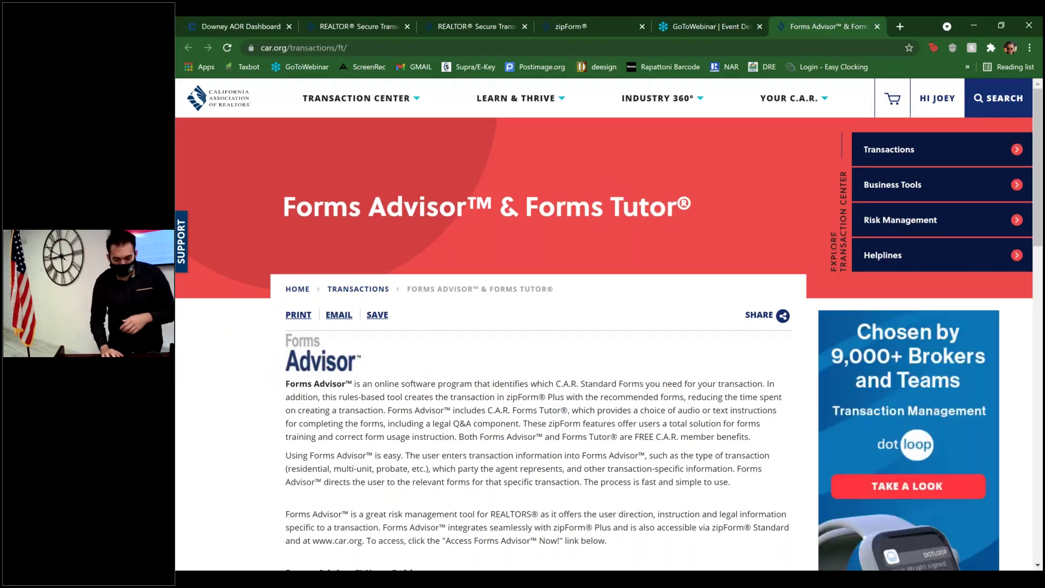
pyautogui.scroll(-3, 362, 413)
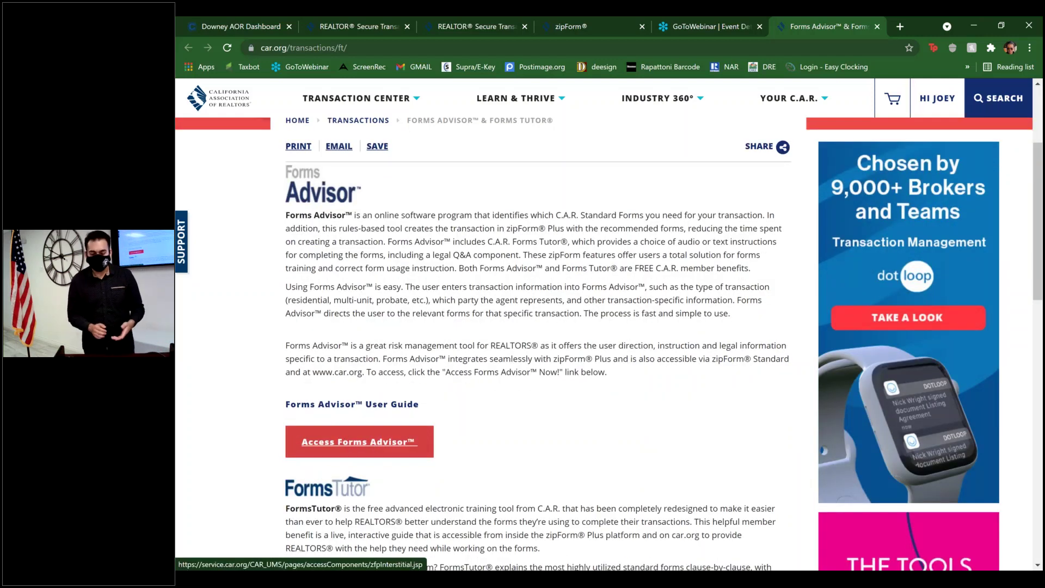
pyautogui.scroll(-4, 359, 441)
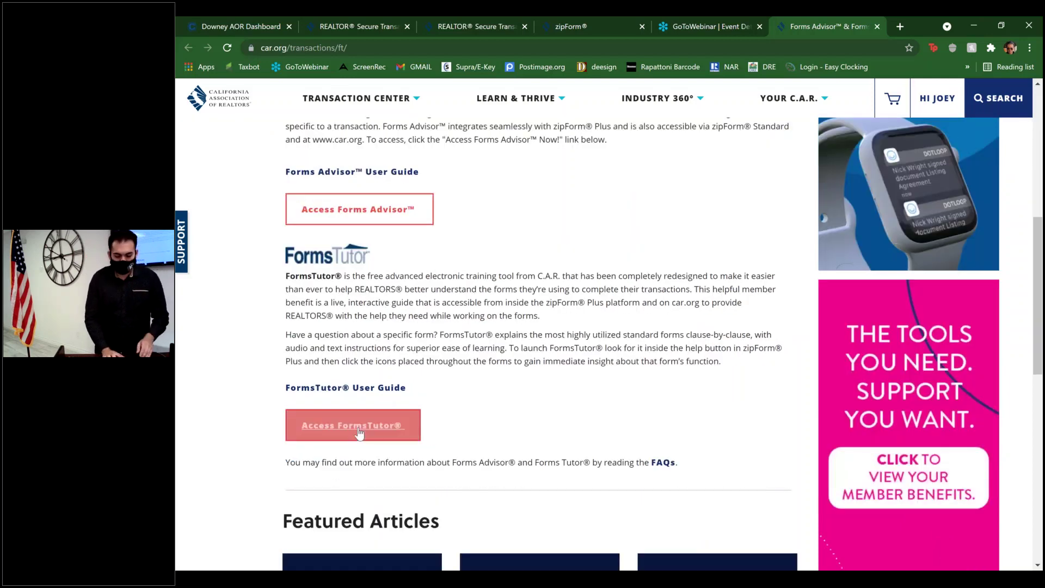
pyautogui.click(353, 429)
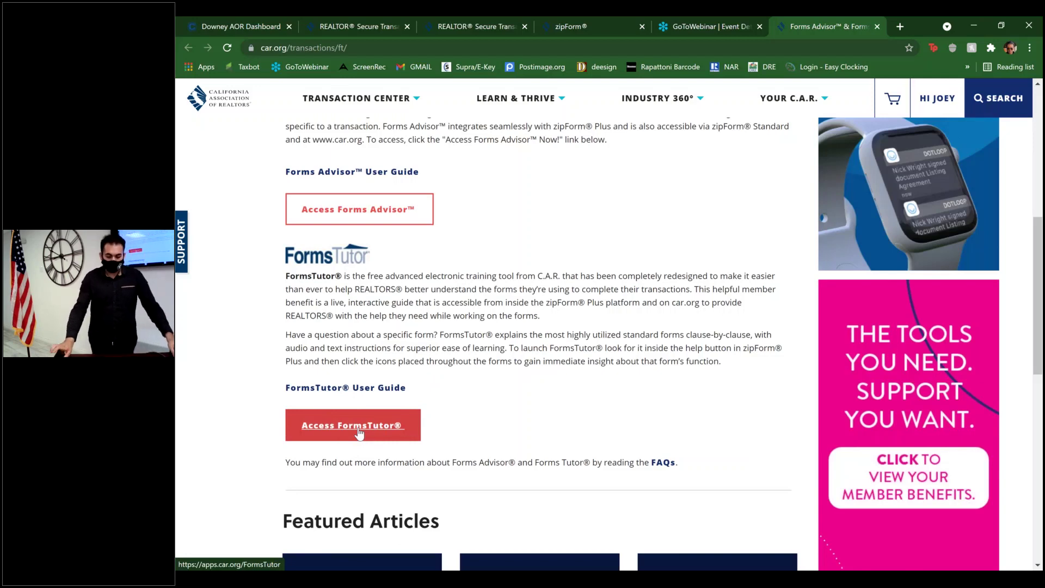
pyautogui.click(364, 430)
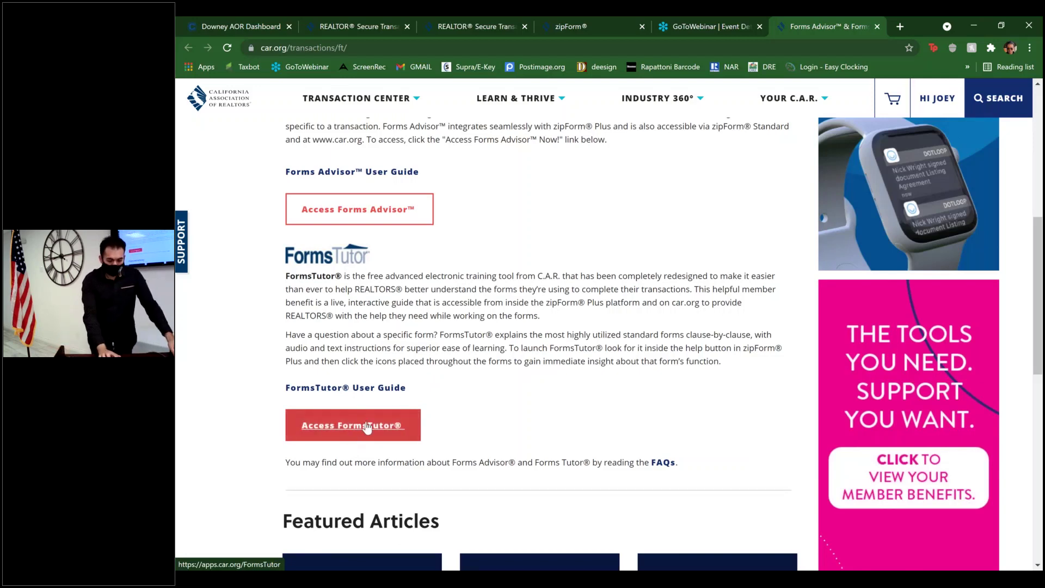
pyautogui.click(368, 428)
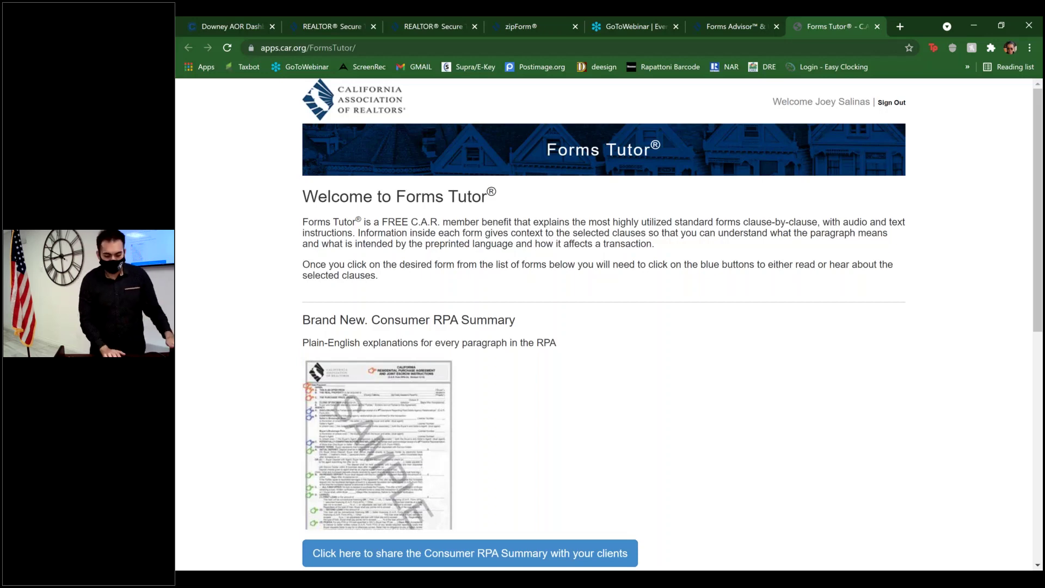
pyautogui.scroll(-3, 177, 440)
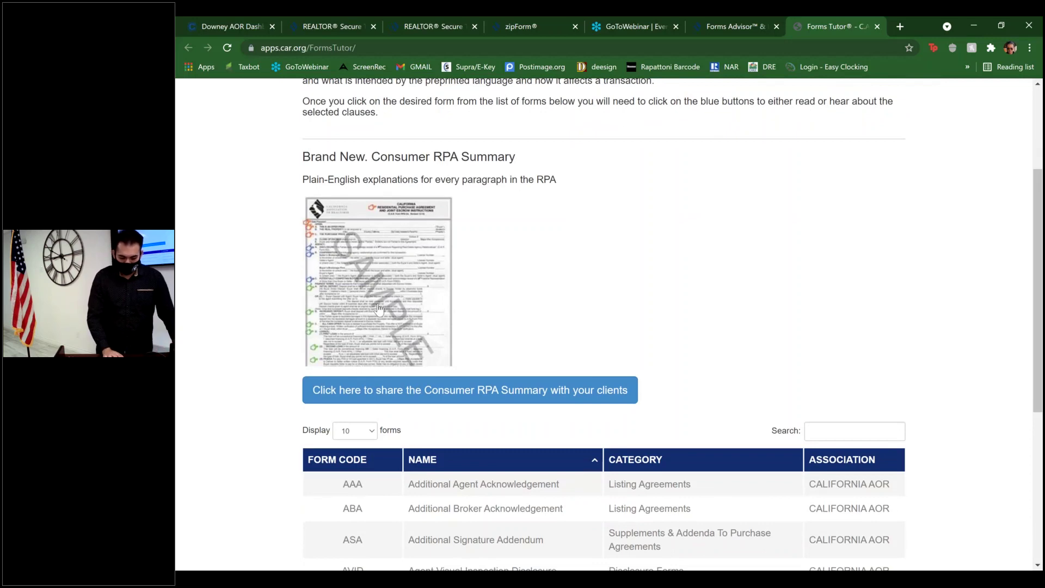
pyautogui.scroll(-3, 380, 309)
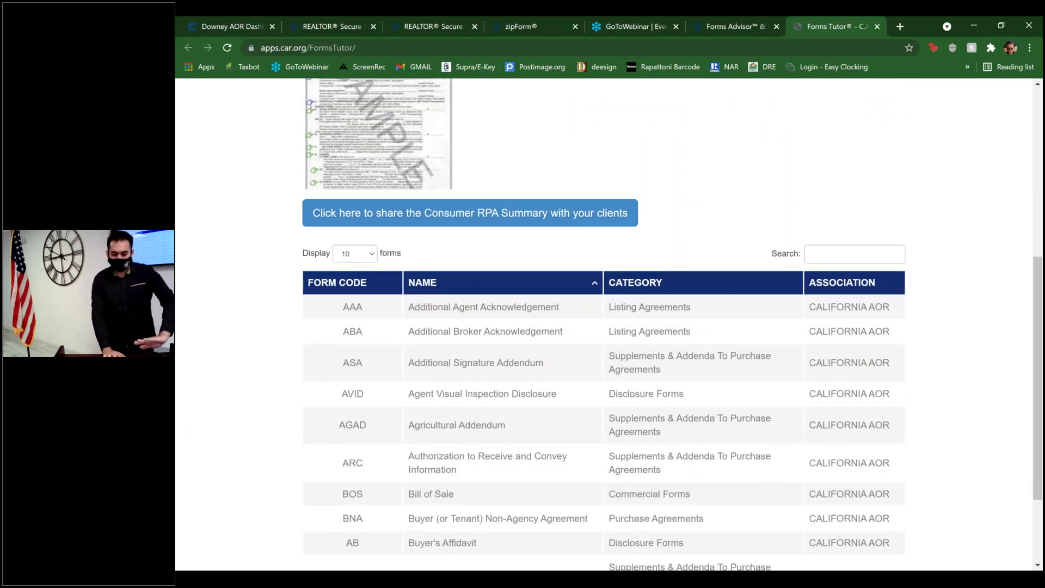
pyautogui.scroll(-2, 379, 272)
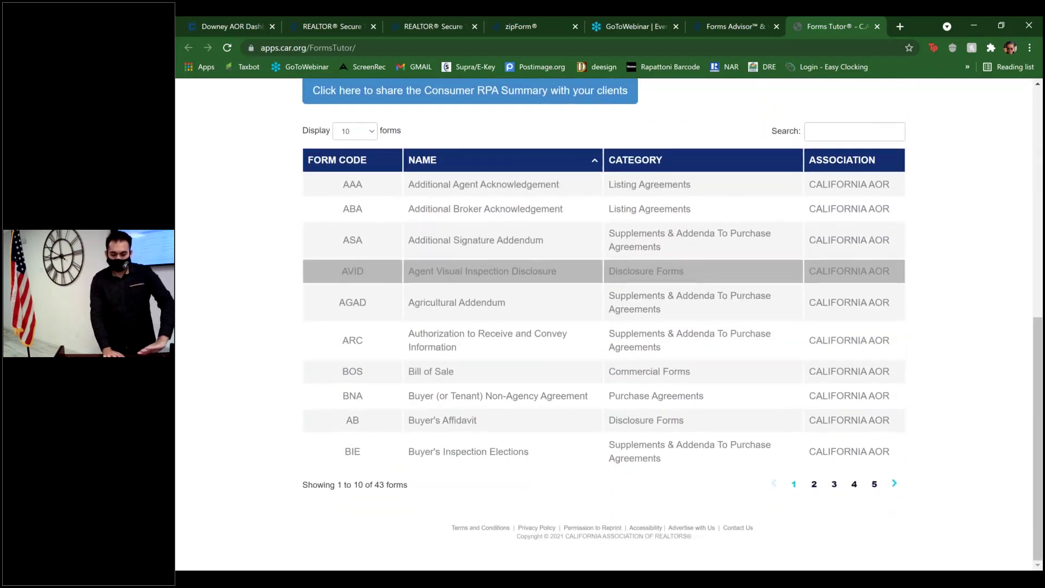
pyautogui.scroll(3, 511, 235)
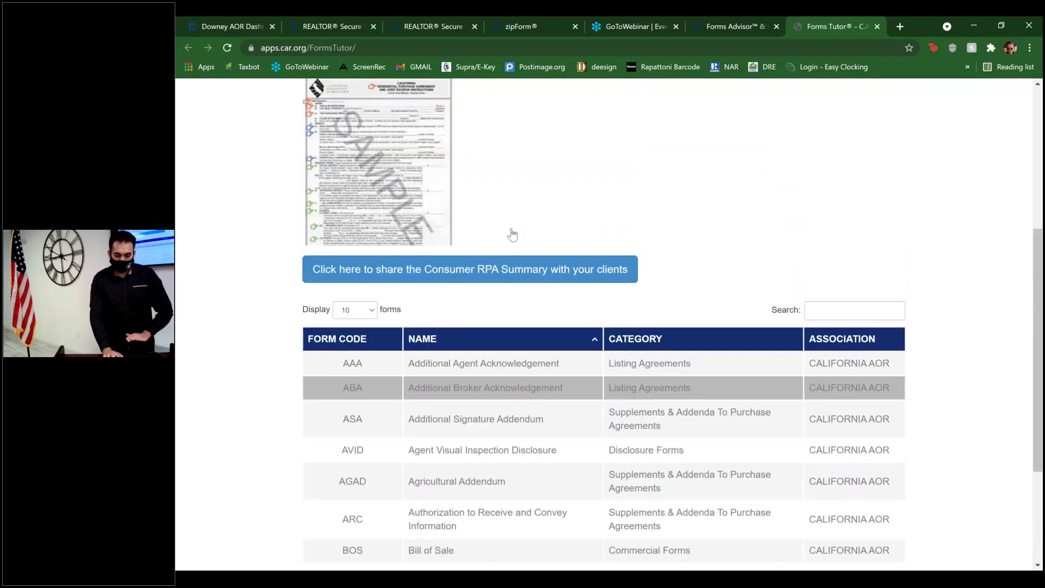
# - Close the extra REALTOR Secure Transaction tab and open the Additional Broker Acknowledgement (ABA) preview
pyautogui.click(495, 288)
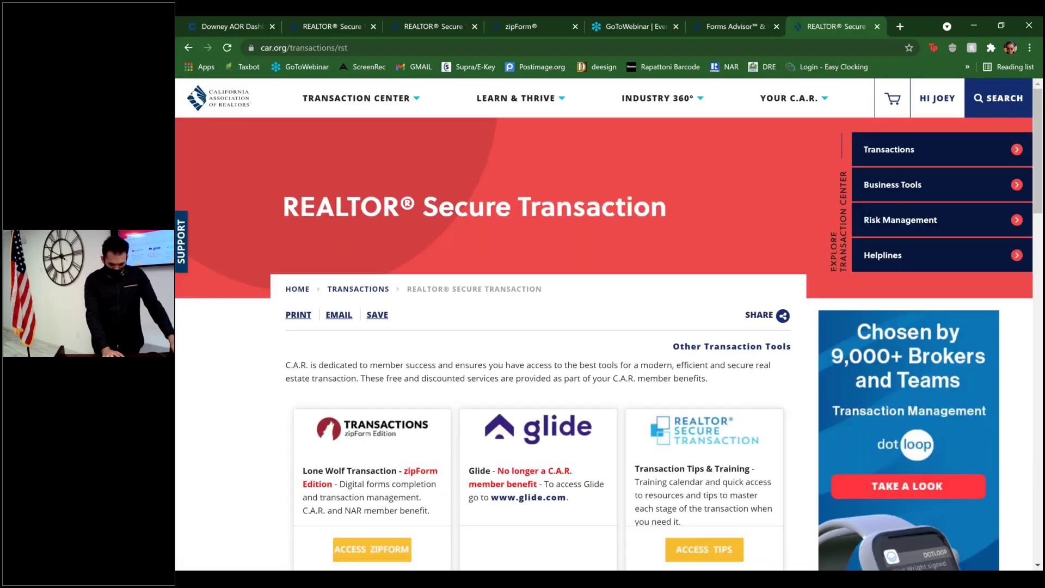
pyautogui.scroll(-3, 547, 242)
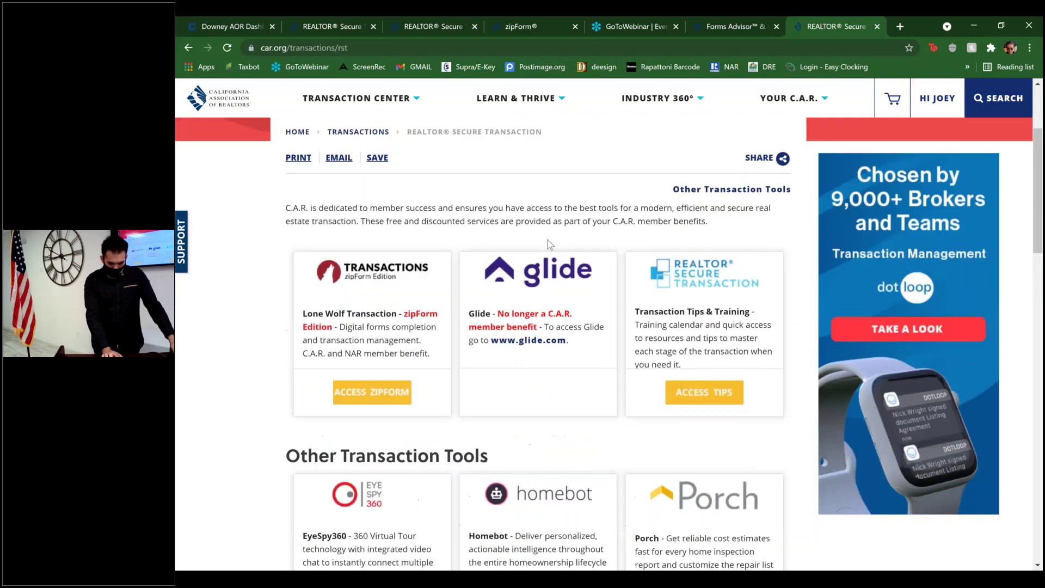
pyautogui.scroll(3, 548, 242)
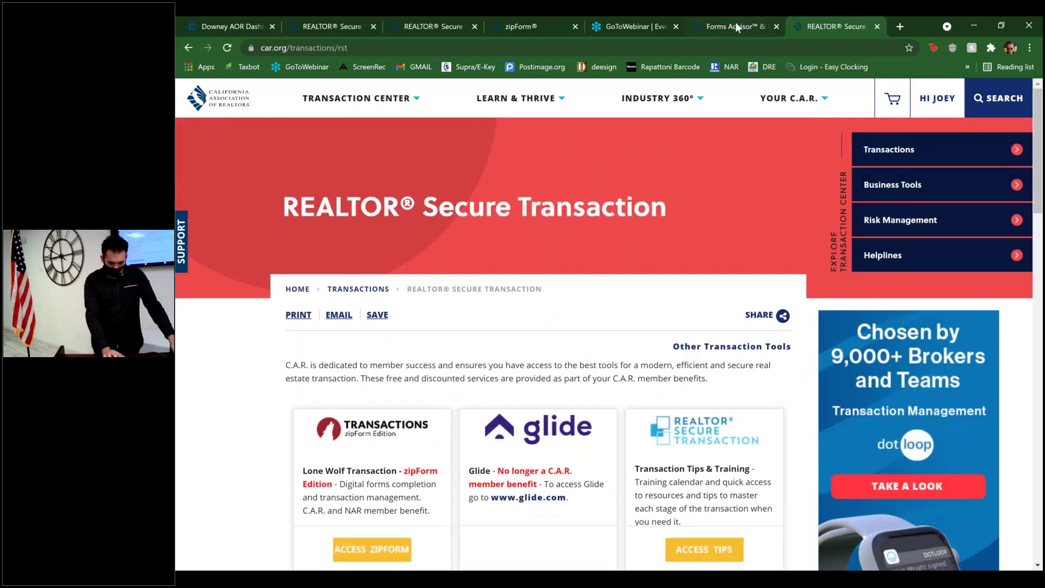
pyautogui.click(736, 22)
pyautogui.click(367, 426)
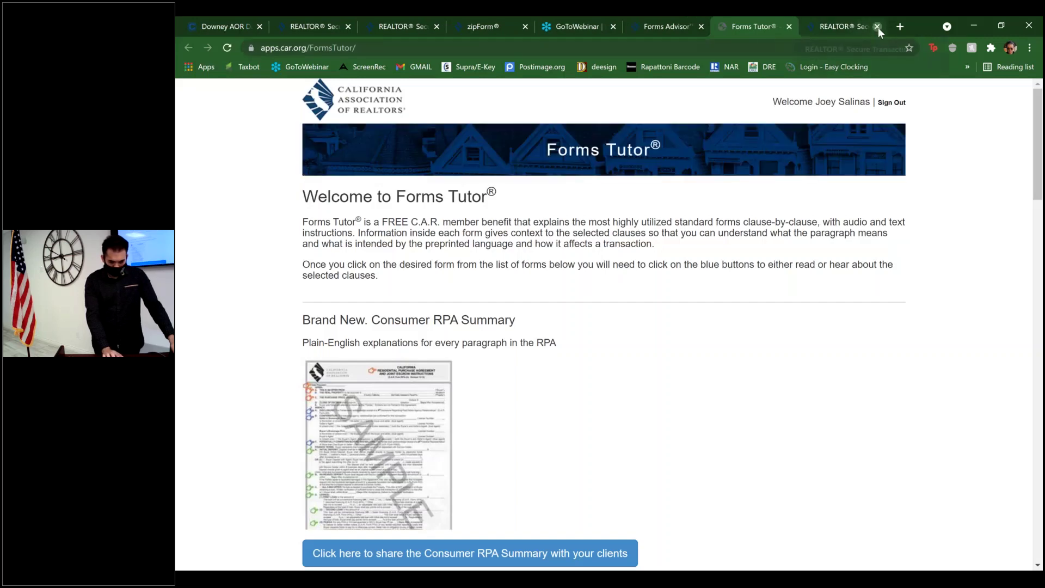
pyautogui.click(878, 27)
pyautogui.moveTo(649, 378); pyautogui.dragTo(653, 243)
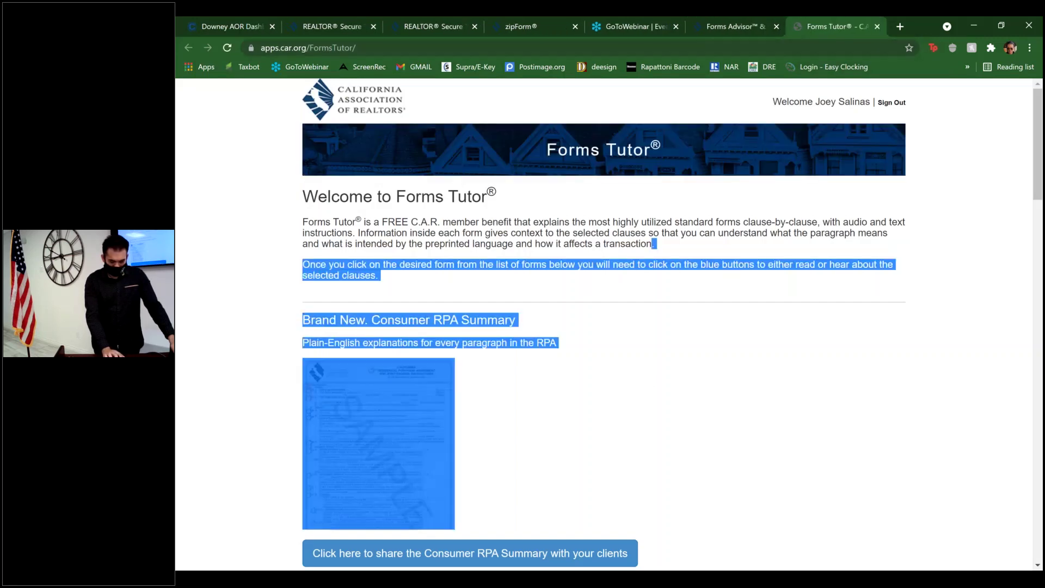
pyautogui.click(737, 314)
pyautogui.scroll(-8, 737, 313)
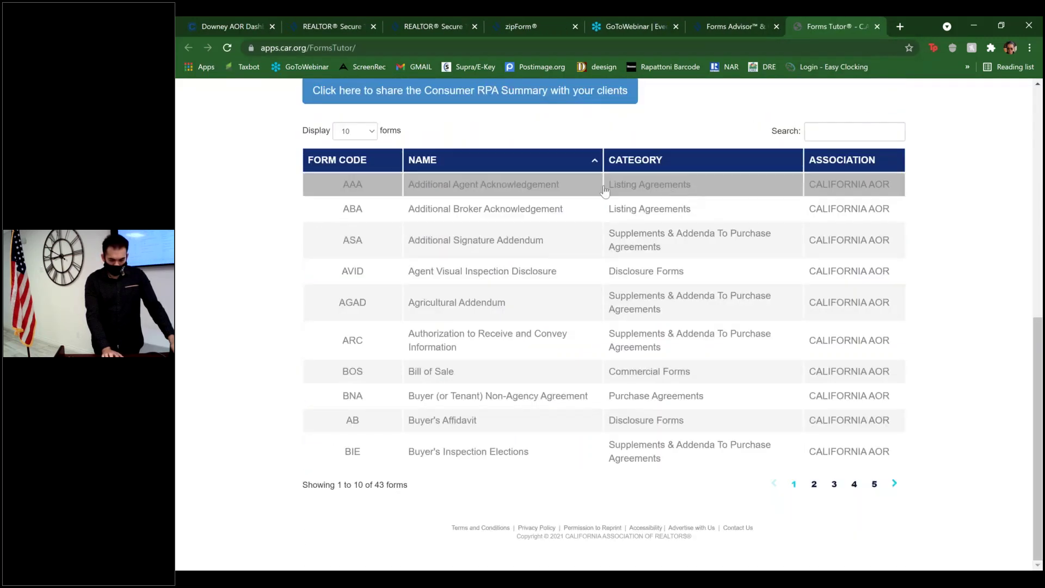
pyautogui.click(636, 217)
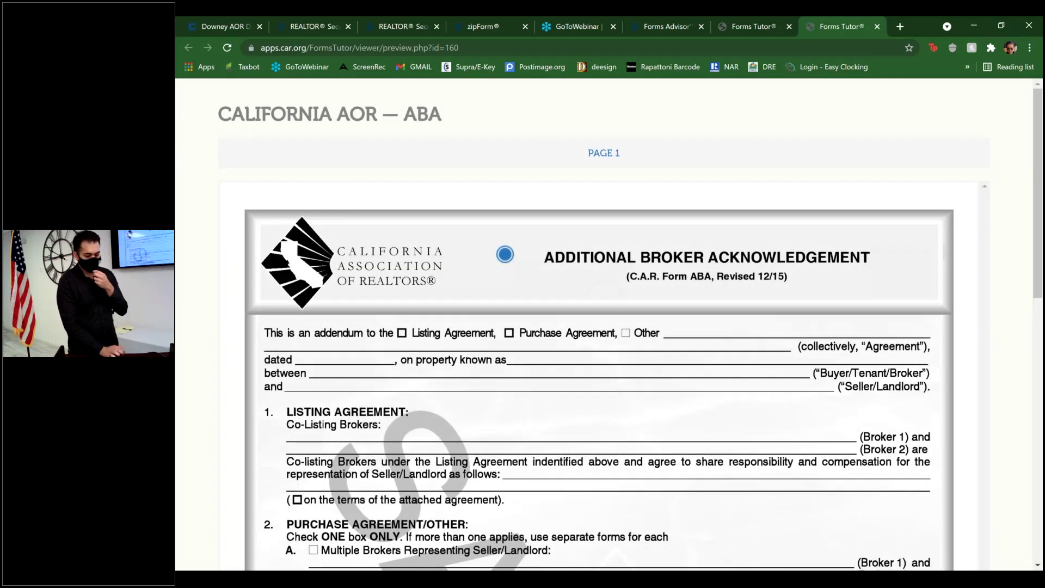
# - Play and pause the ABA form's audio explanation, then close the explanation popup
pyautogui.scroll(-1, 506, 305)
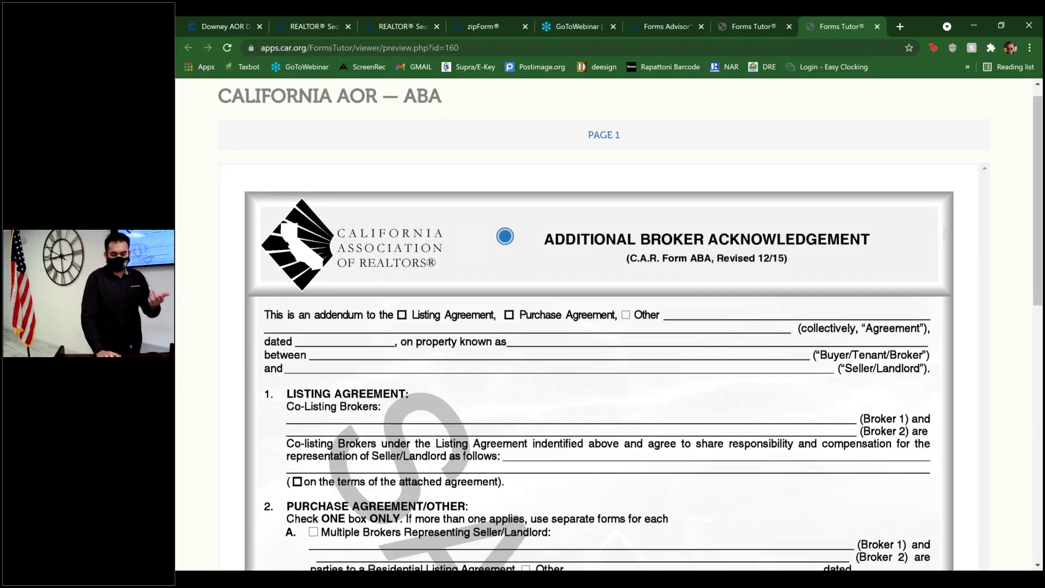
pyautogui.click(505, 209)
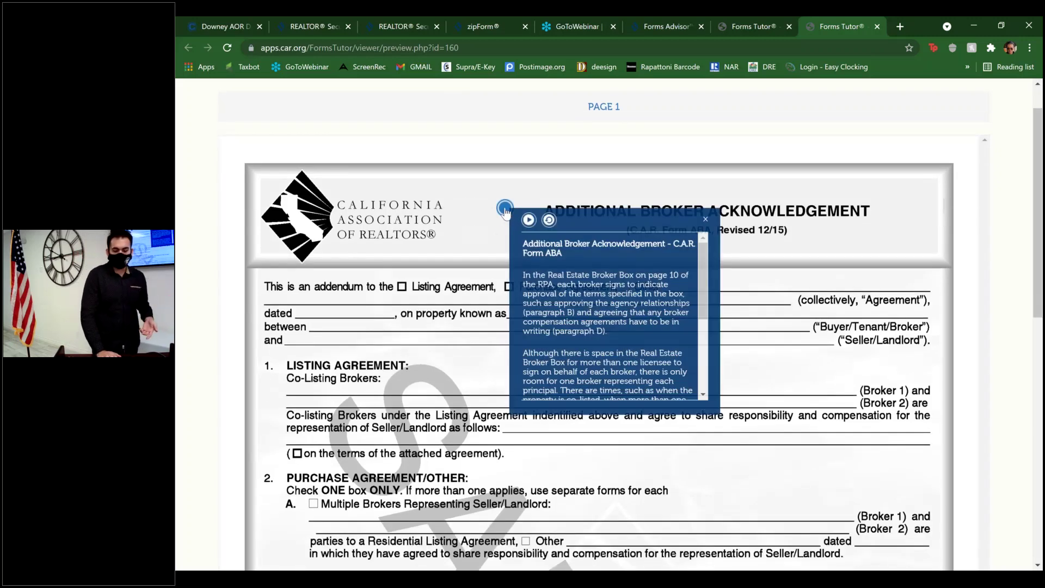
pyautogui.click(529, 221)
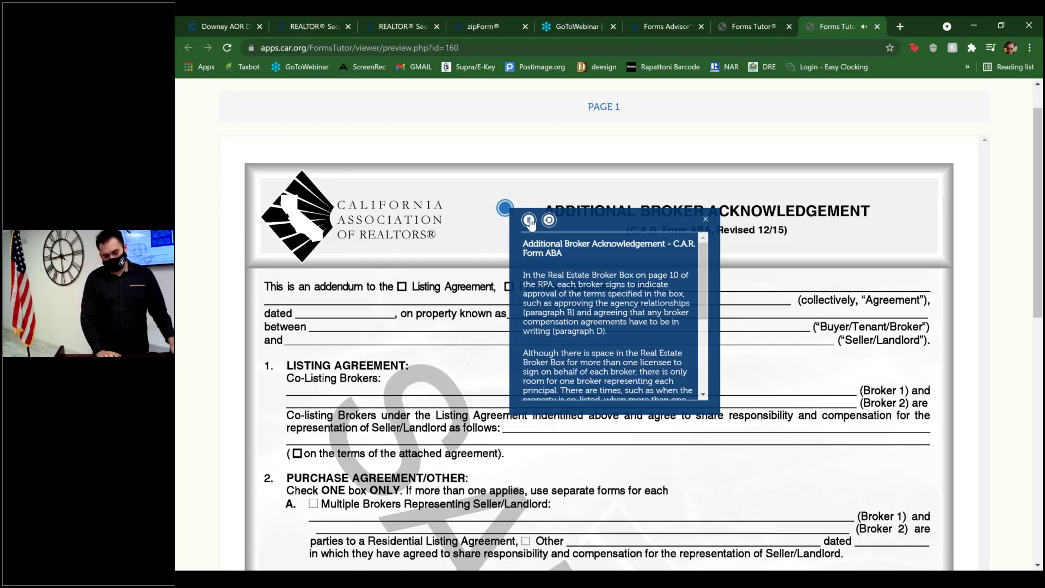
pyautogui.click(530, 221)
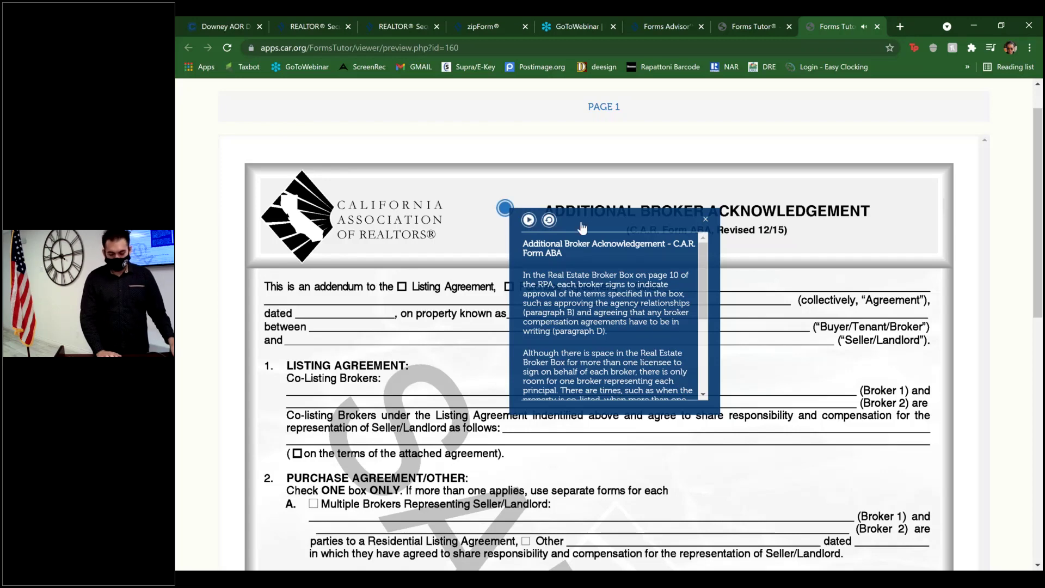
pyautogui.click(704, 221)
# - Scroll through the ABA form and close its preview tab
pyautogui.scroll(-1, 704, 327)
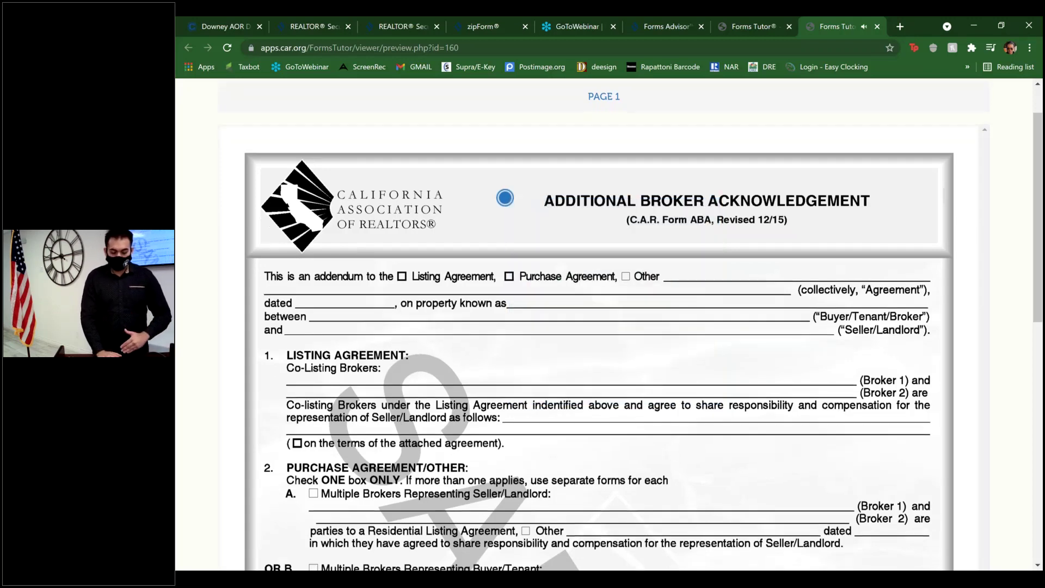
pyautogui.scroll(-3, 505, 167)
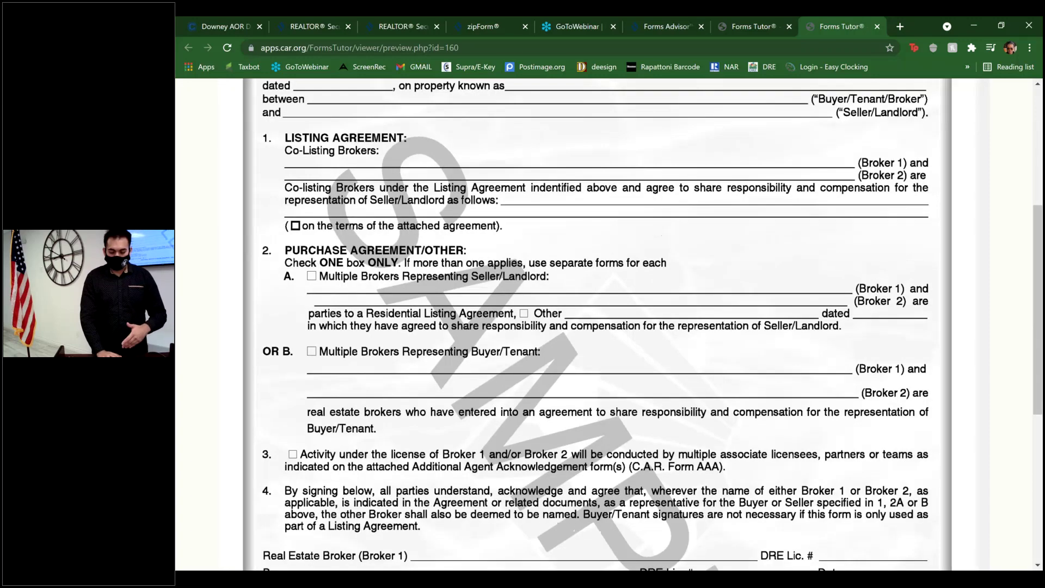
pyautogui.scroll(-4, 503, 254)
pyautogui.scroll(9, 504, 254)
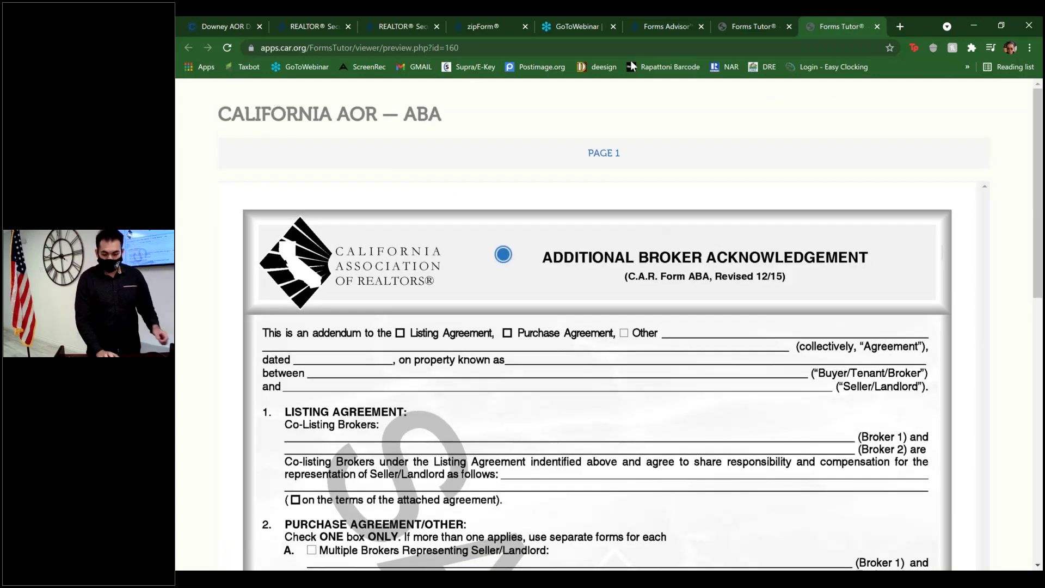
pyautogui.click(878, 27)
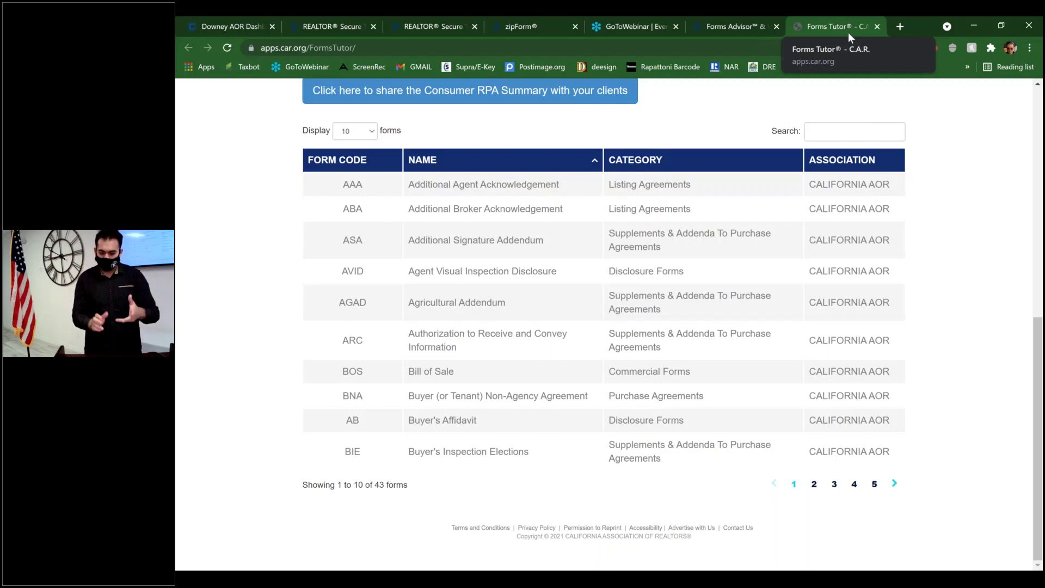
# - Close the Forms Tutor and Forms Advisor tabs and switch to the zipForm tab
pyautogui.click(878, 25)
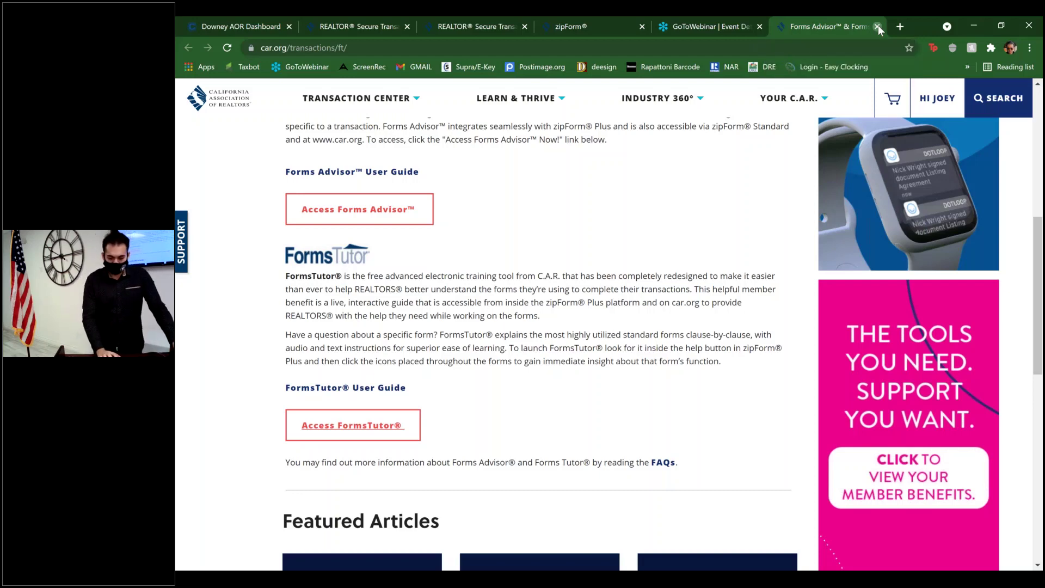
pyautogui.click(878, 25)
pyautogui.click(661, 24)
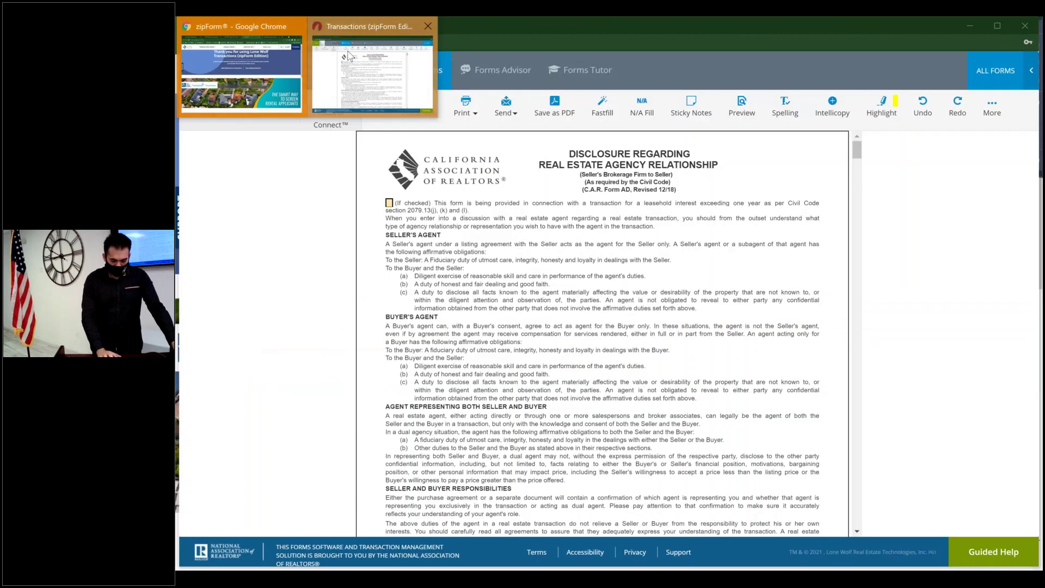
# - Return from the agency disclosure form to Documents and open the empty Checklist tab
pyautogui.click(348, 55)
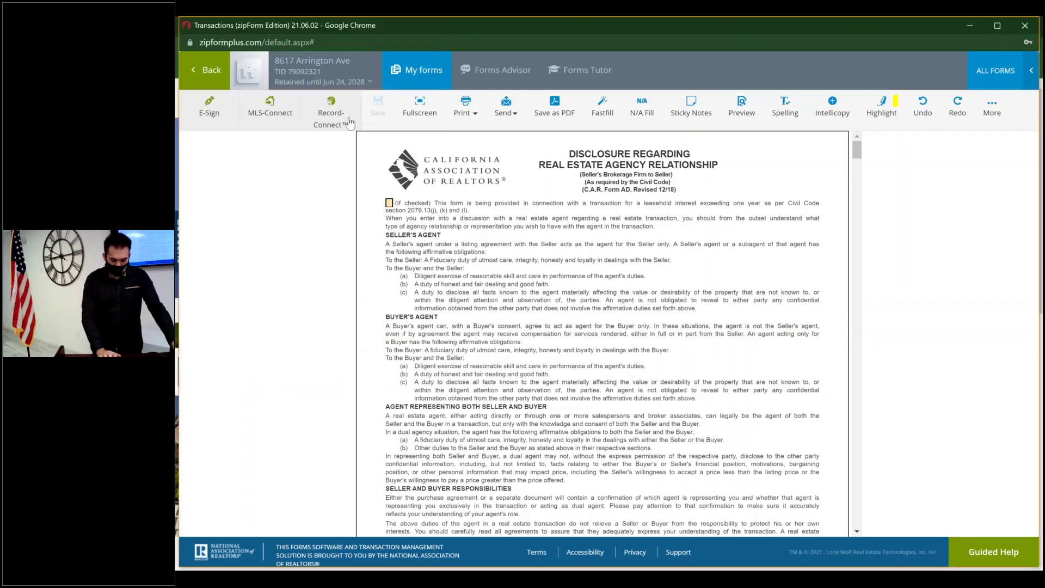
pyautogui.click(600, 77)
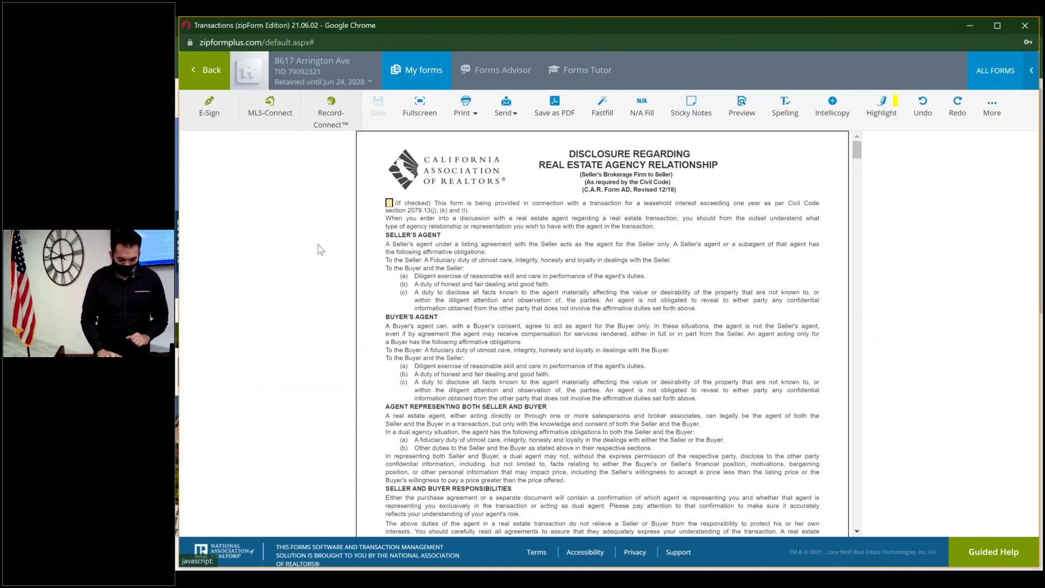
pyautogui.click(216, 80)
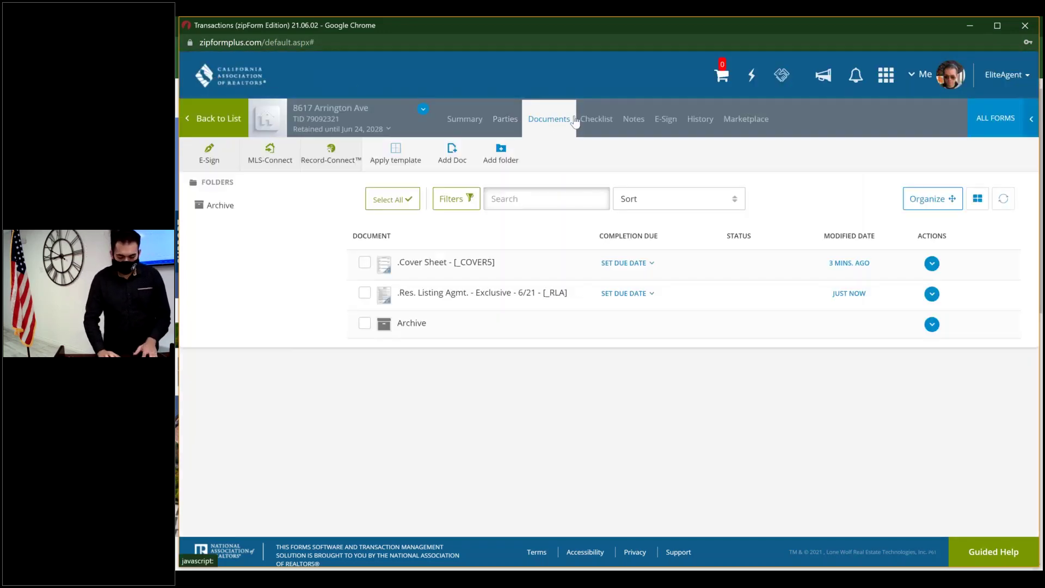
pyautogui.click(595, 124)
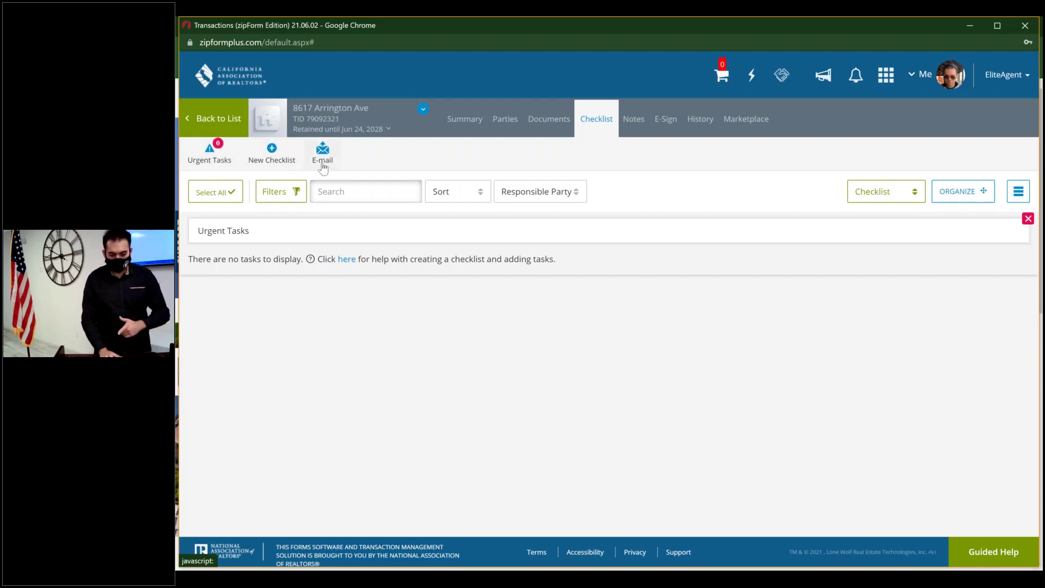
# - Create a new checklist named 'New CHecklist'
pyautogui.click(279, 161)
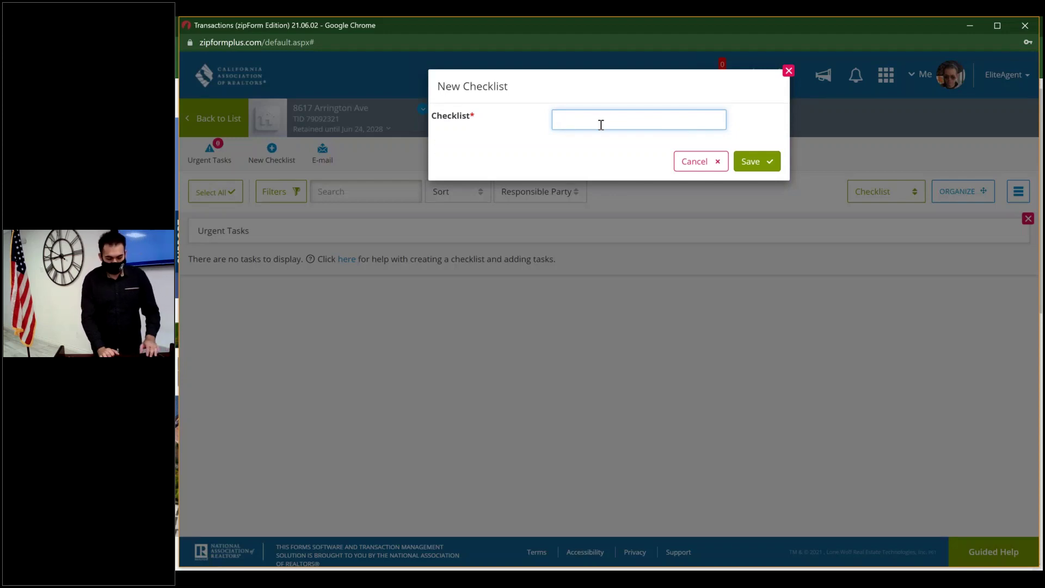
pyautogui.write('New CHe')
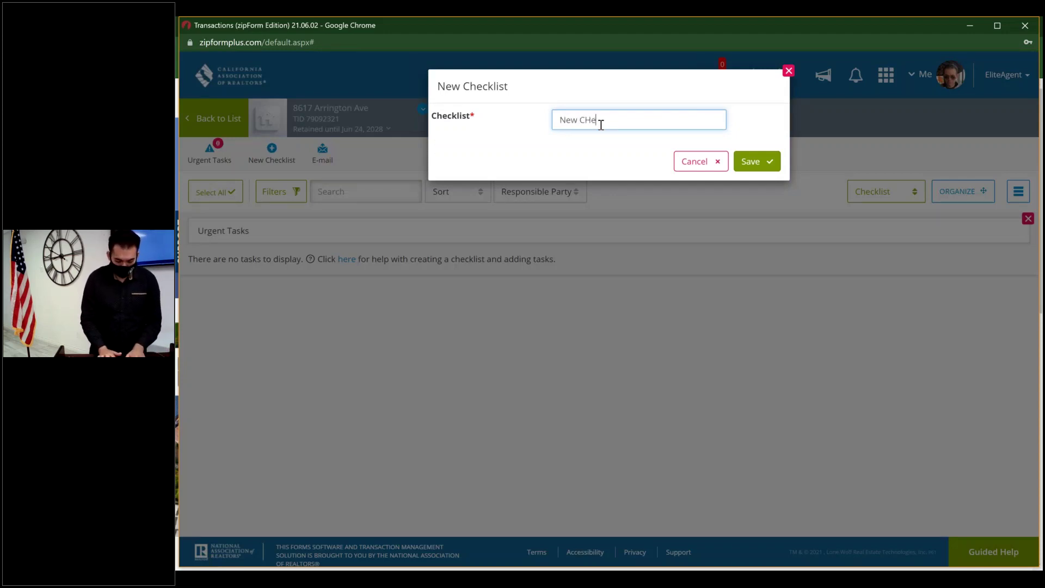
pyautogui.write('cklist')
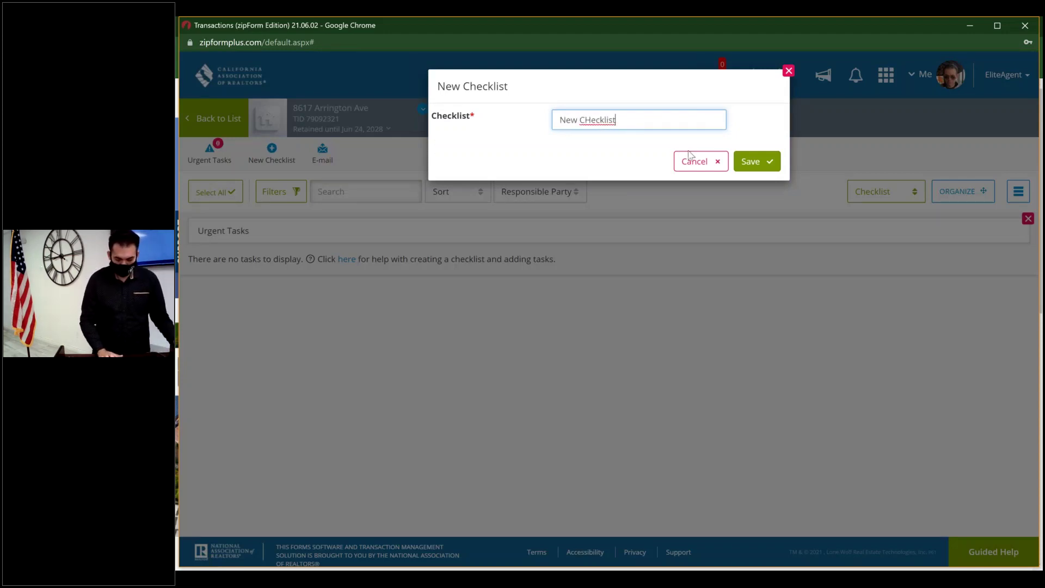
pyautogui.click(755, 163)
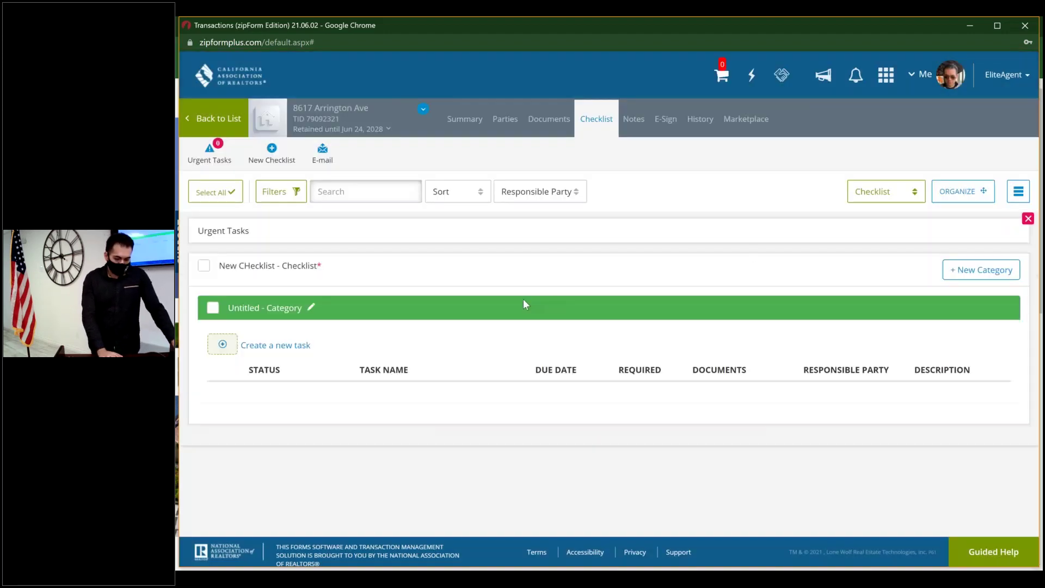
# - Rename the untitled category to 'My Seller', colour it orange, and save it
pyautogui.click(312, 306)
pyautogui.click(653, 161)
pyautogui.press('BackSpace')
pyautogui.press('BackSpace')
pyautogui.press('BackSpace')
pyautogui.press('BackSpace')
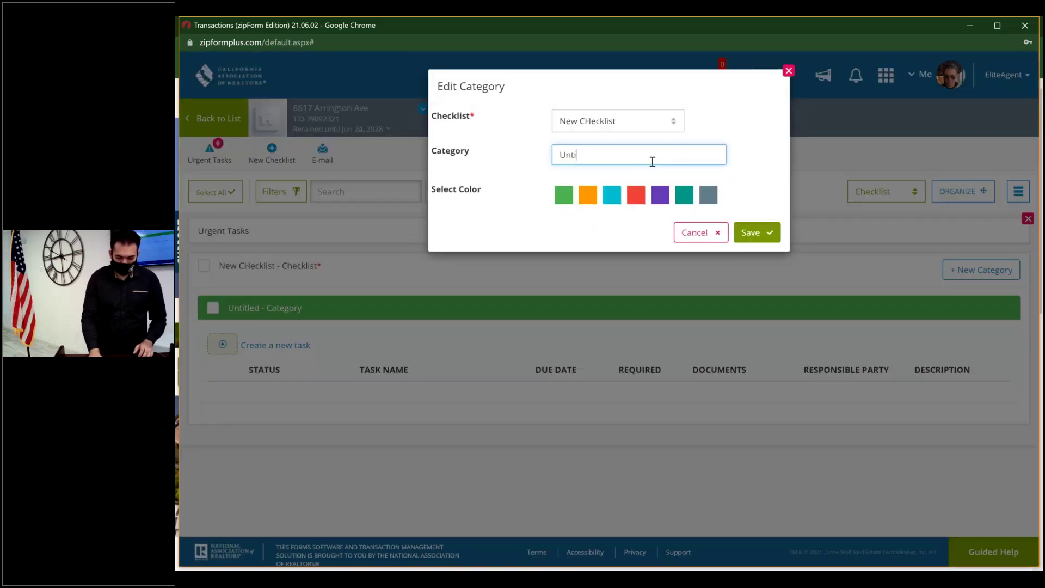
pyautogui.press('BackSpace')
pyautogui.press('BackSpace')
pyautogui.press('BackSpace')
pyautogui.press('BackSpace')
pyautogui.write('M')
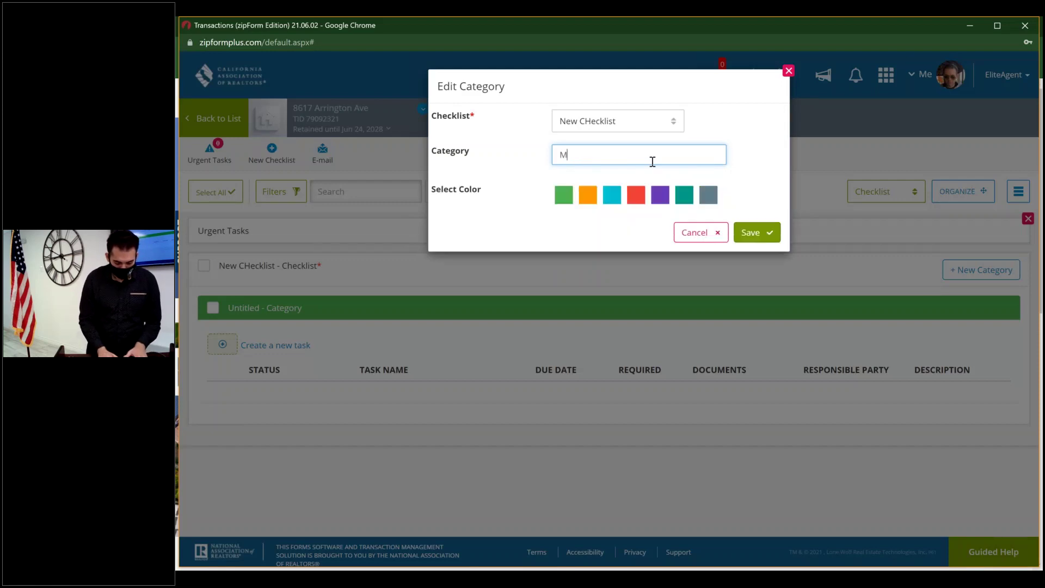
pyautogui.write('y Sel')
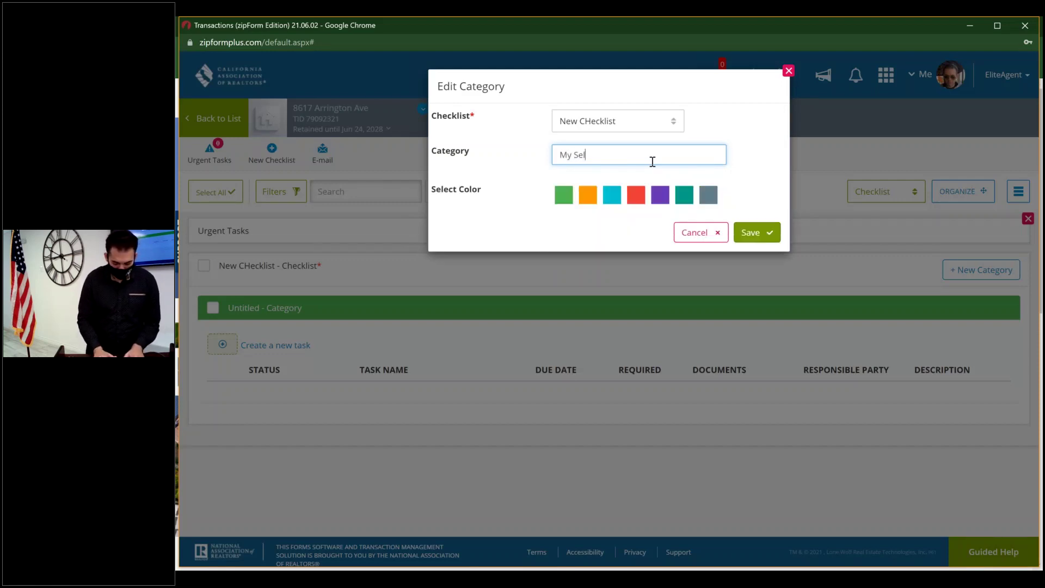
pyautogui.write('ler')
pyautogui.click(589, 195)
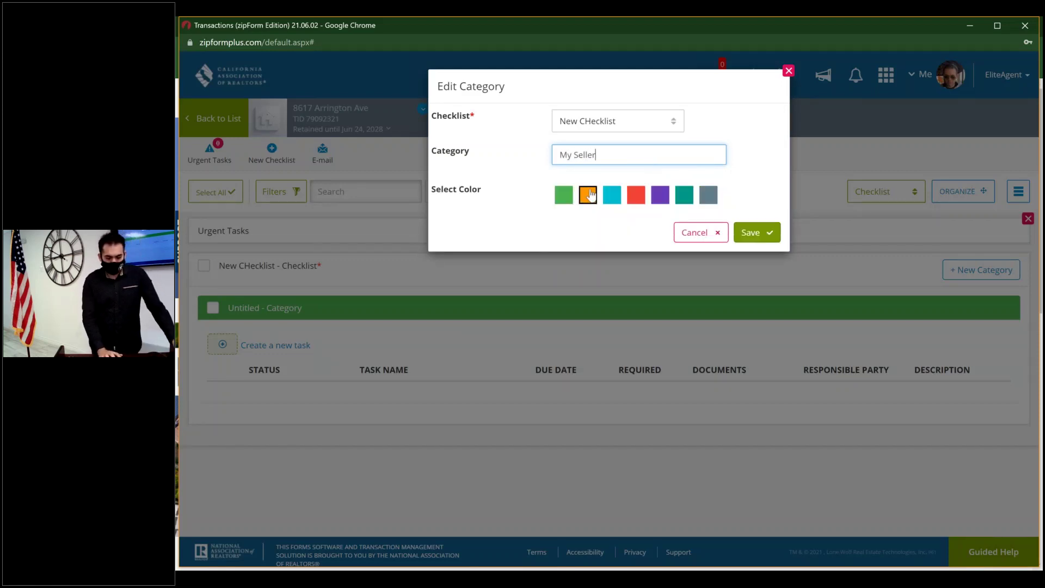
pyautogui.click(762, 234)
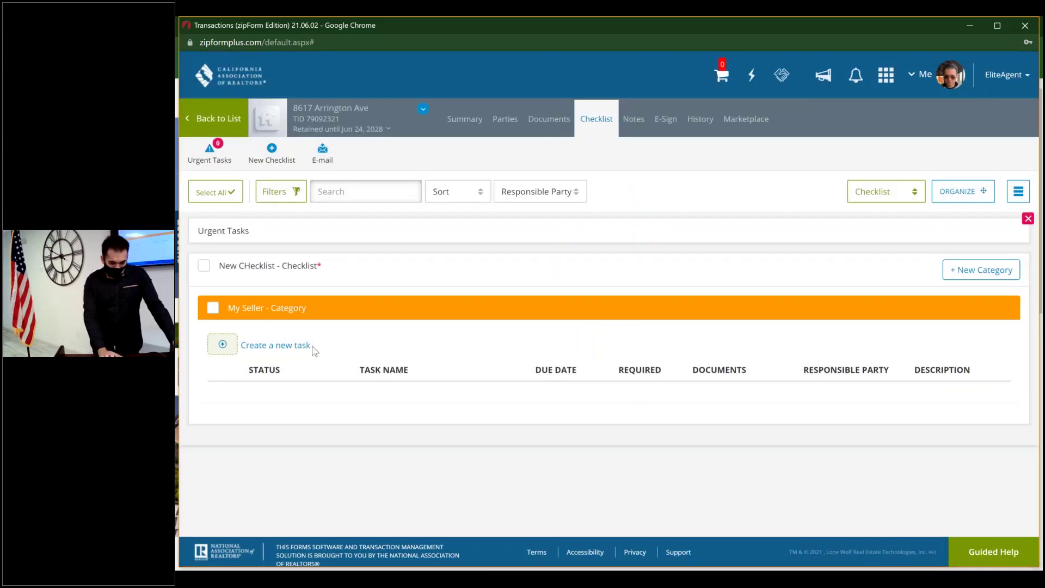
# - Start a new task under My Seller named 'Follow-Up'
pyautogui.click(241, 349)
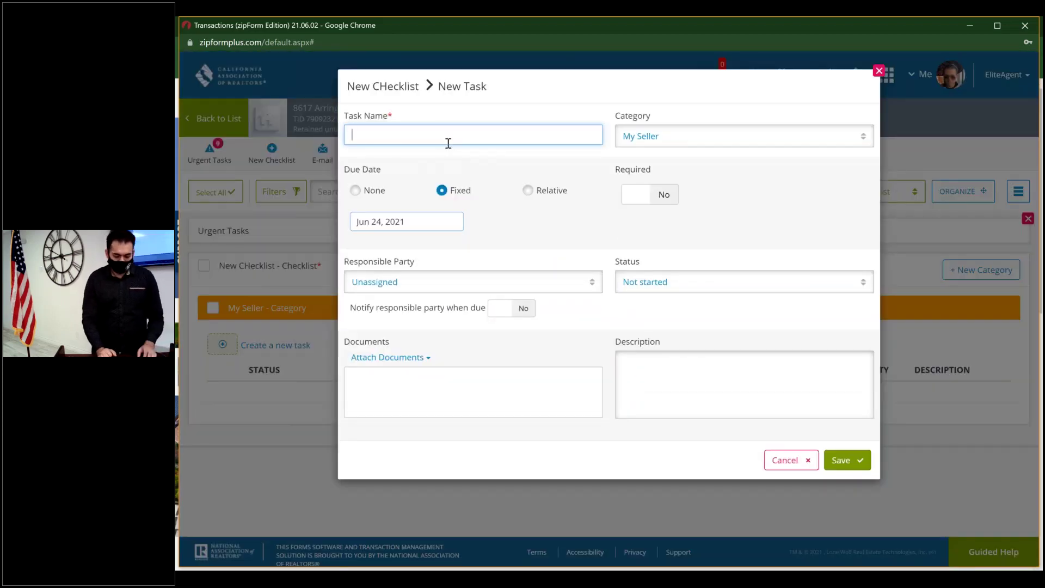
pyautogui.write('Task name')
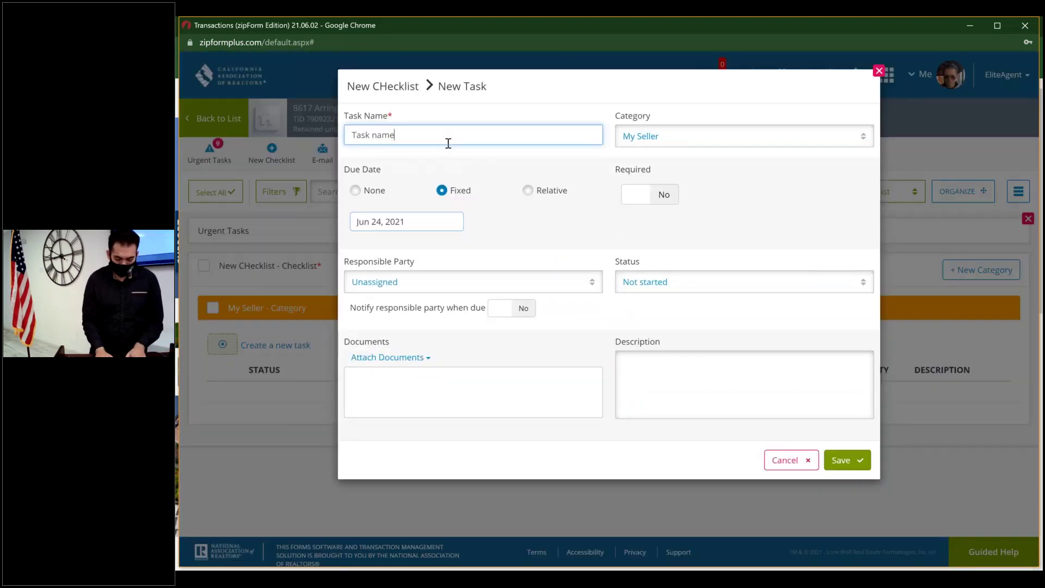
pyautogui.press('BackSpace')
pyautogui.press('BackSpace')
pyautogui.press('BackSpace')
pyautogui.press('BackSpace')
pyautogui.press('BackSpace')
pyautogui.press('BackSpace')
pyautogui.press('BackSpace')
pyautogui.press('BackSpace')
pyautogui.press('BackSpace')
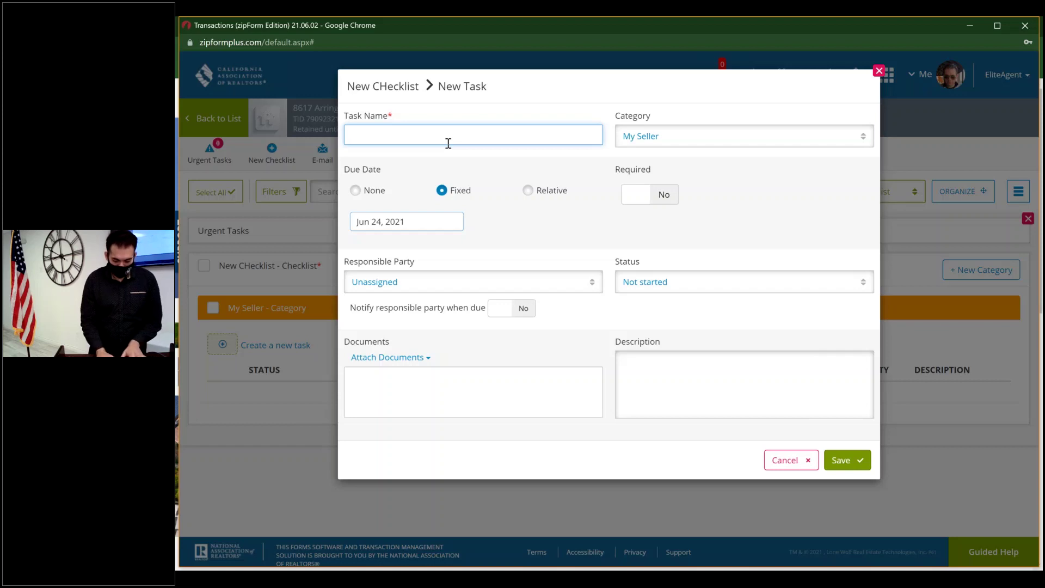
pyautogui.write('Follow-Up')
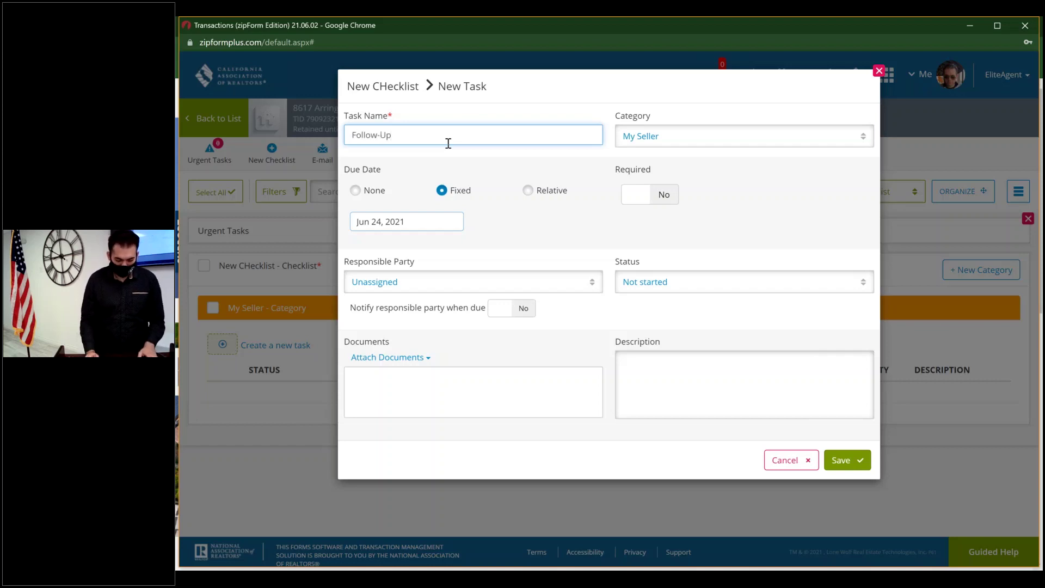
pyautogui.press('Tab')
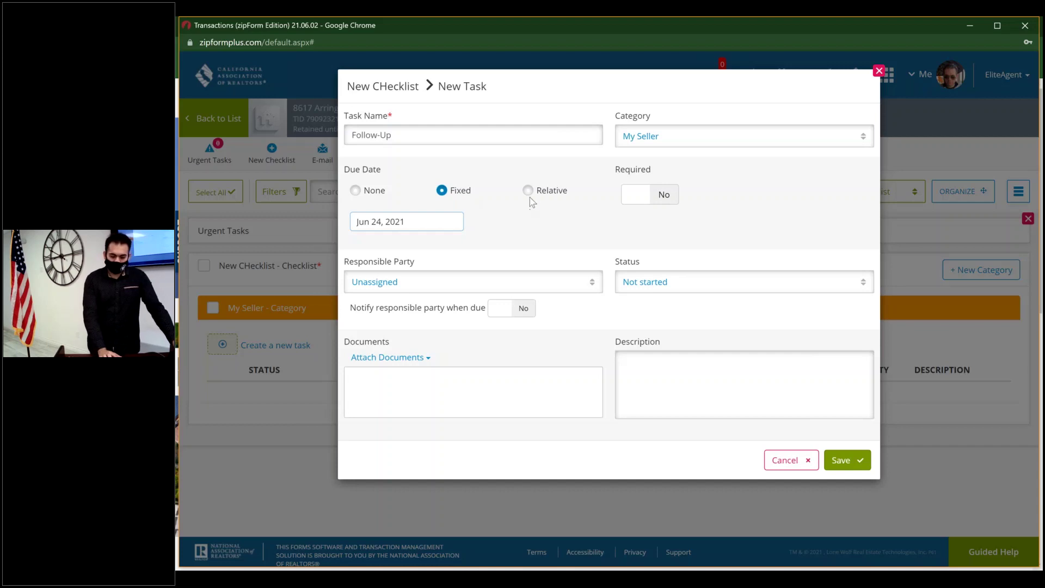
# - Set the due date relative to Listing Date, mark it required, unassigned and Not started
pyautogui.click(528, 191)
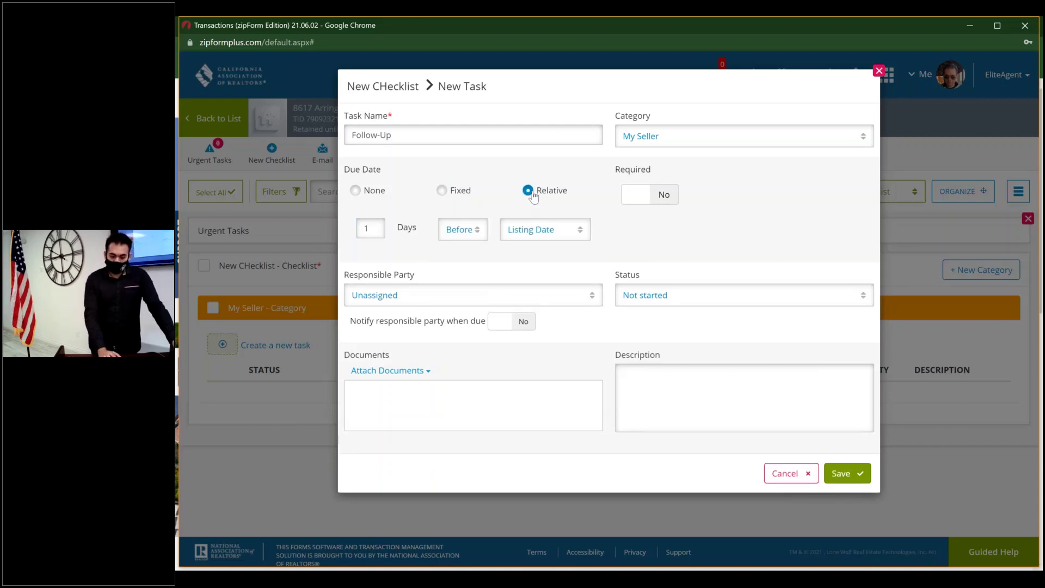
pyautogui.click(574, 231)
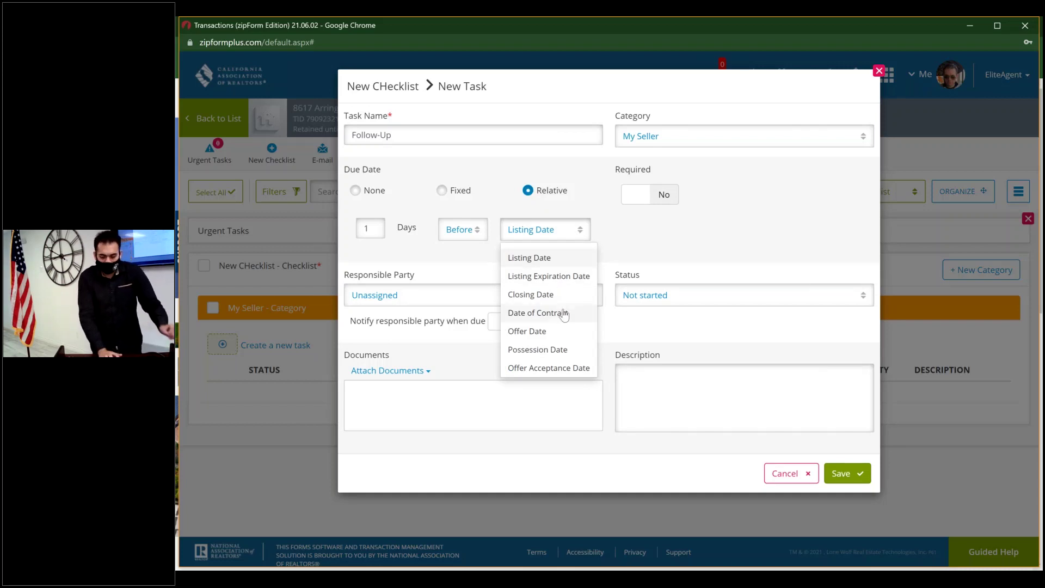
pyautogui.click(668, 225)
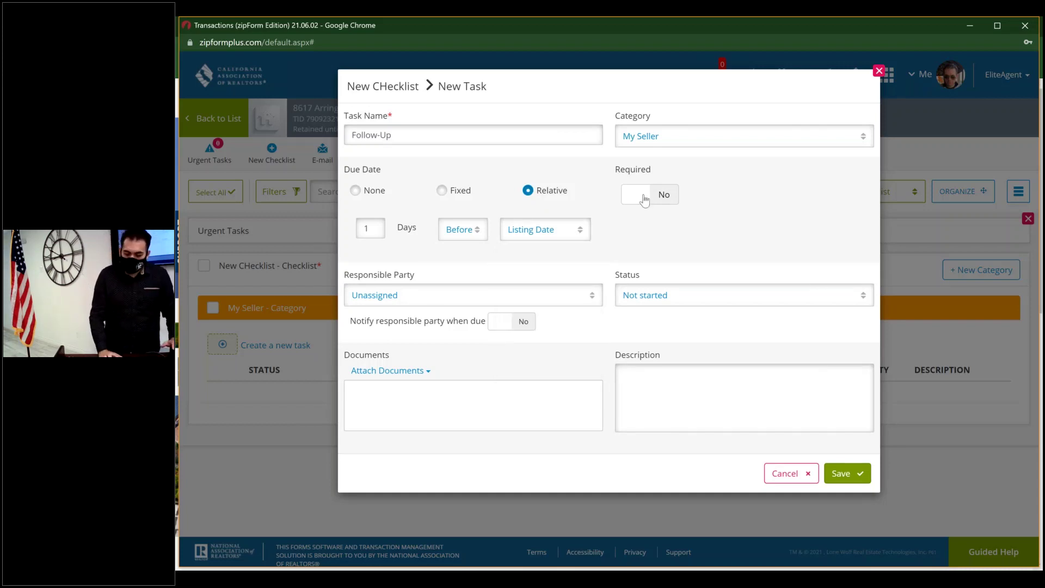
pyautogui.click(644, 201)
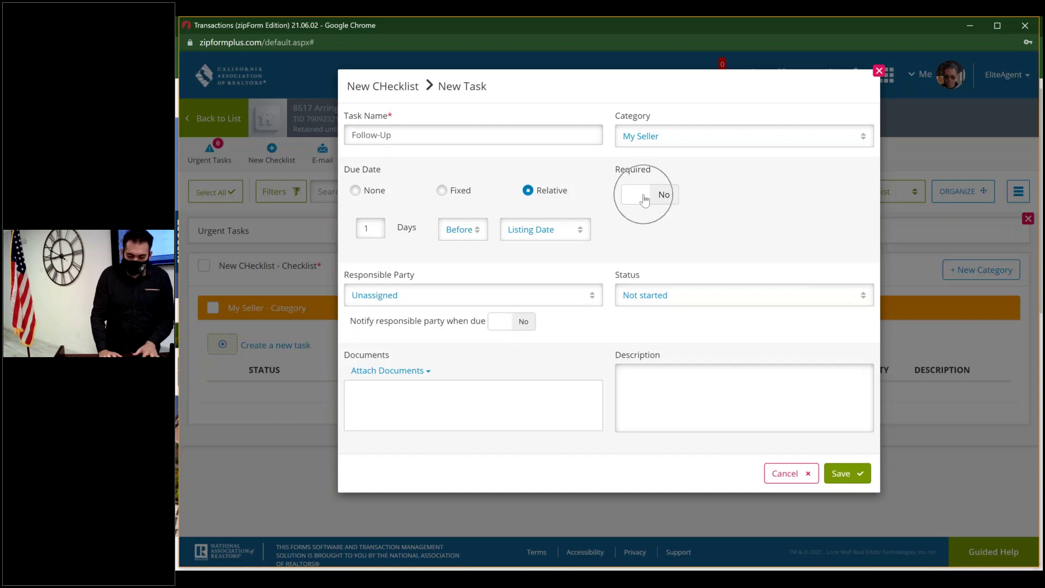
pyautogui.click(533, 295)
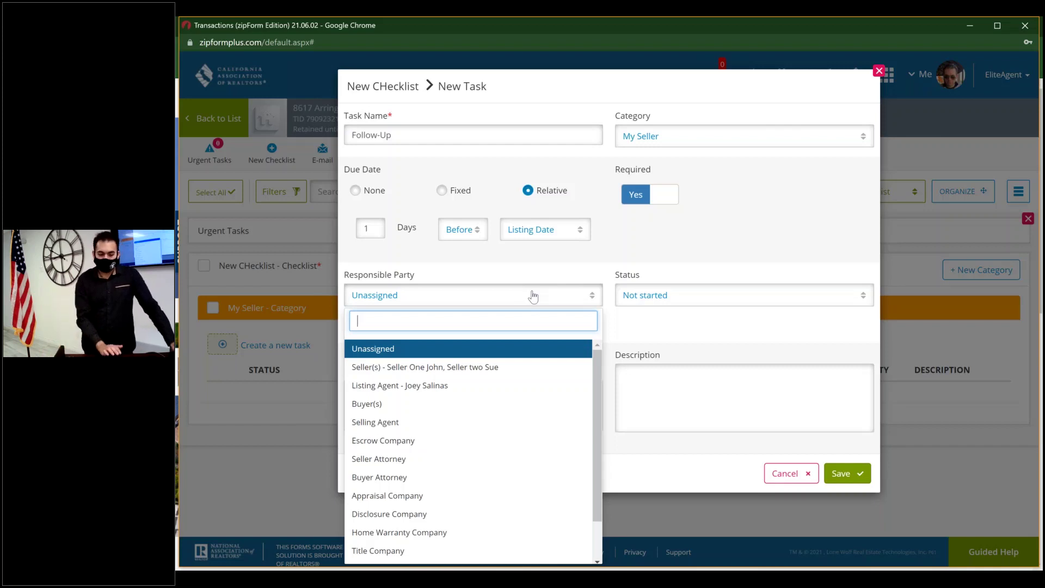
pyautogui.click(705, 245)
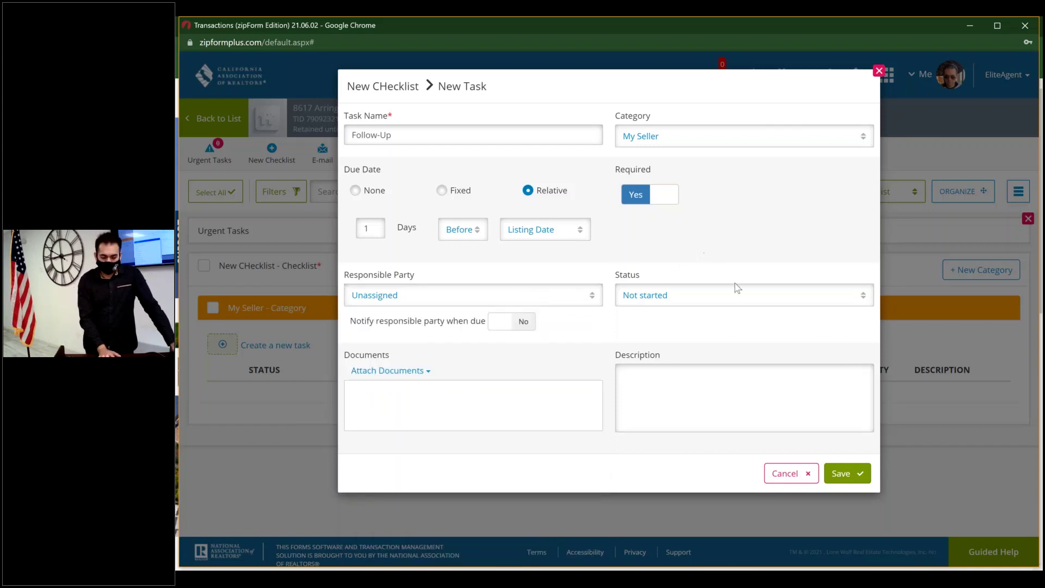
pyautogui.click(812, 296)
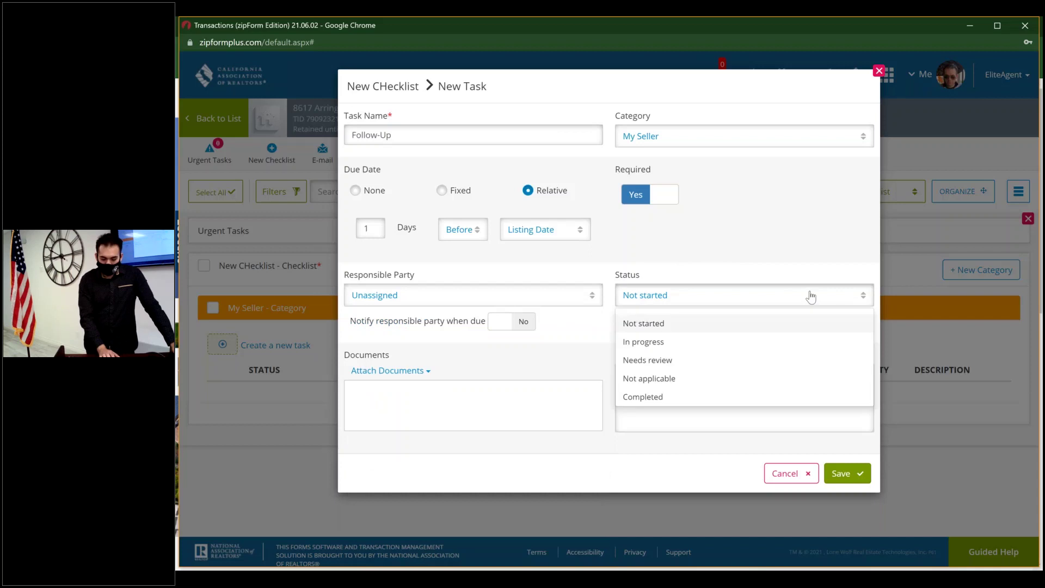
pyautogui.click(762, 326)
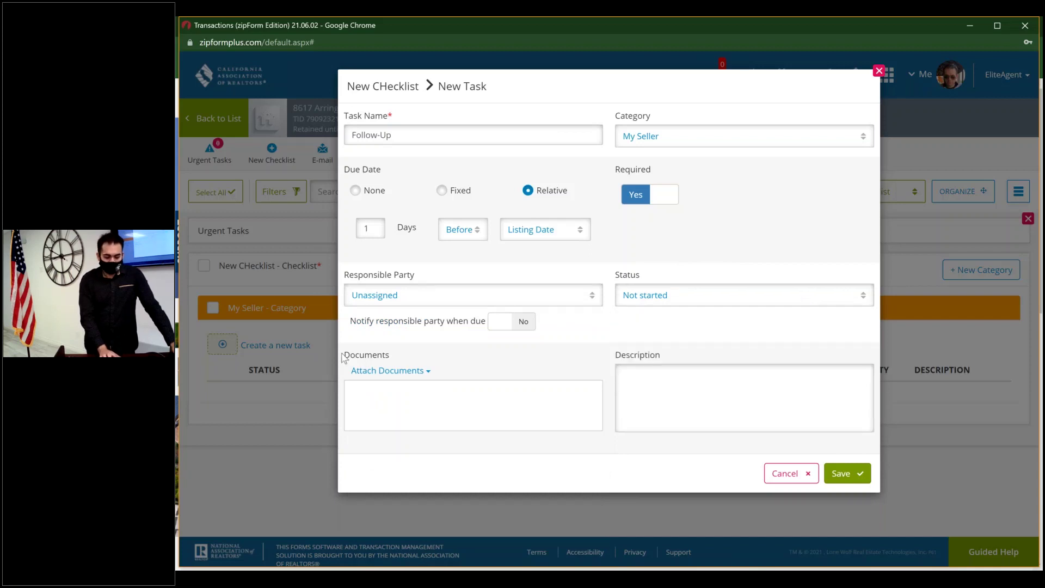
pyautogui.click(385, 378)
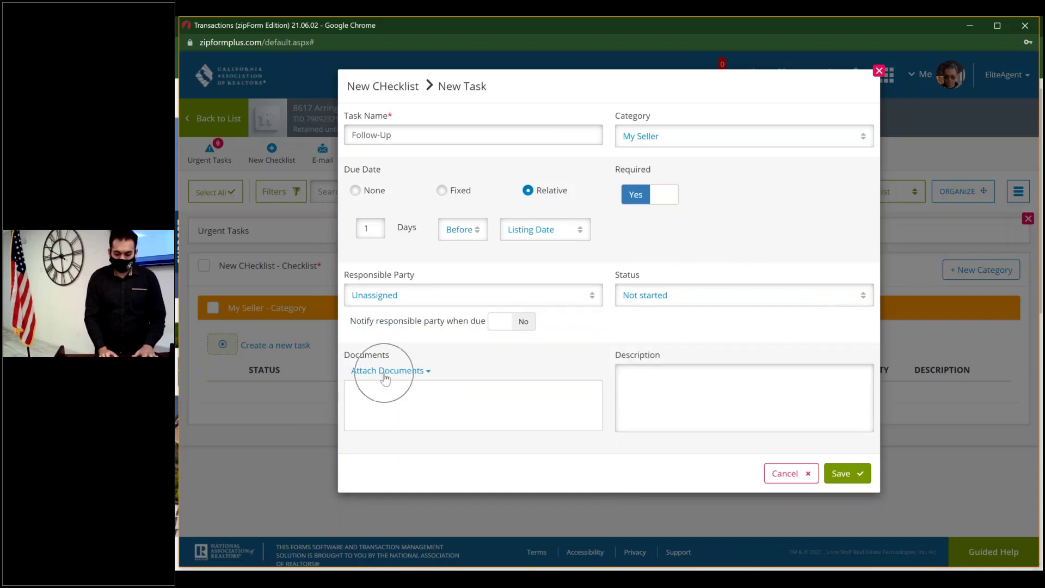
pyautogui.click(706, 402)
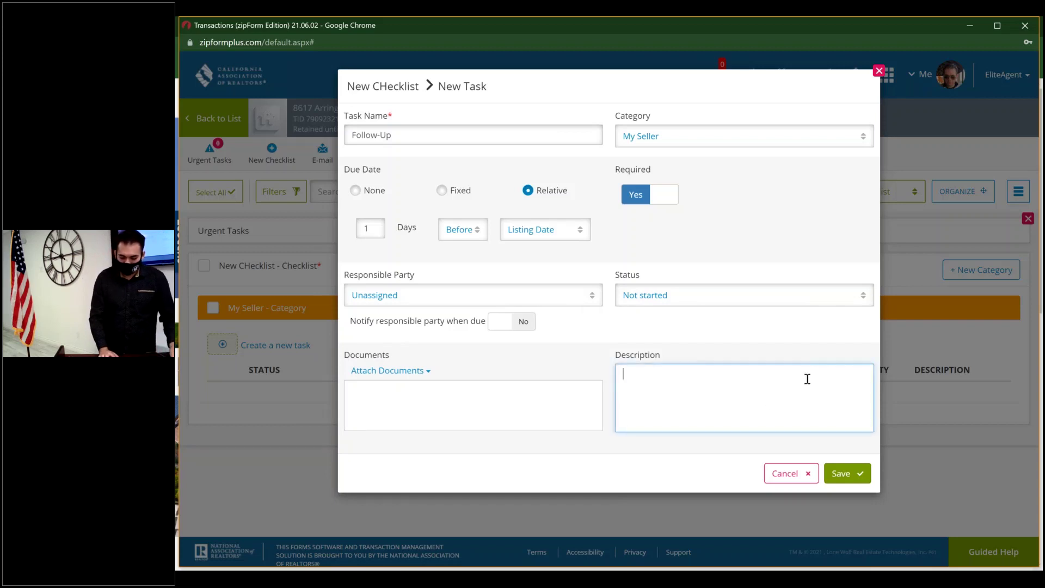
# - Make the task not required with a fixed Jun 25, 2021 due date, and save it
pyautogui.click(665, 196)
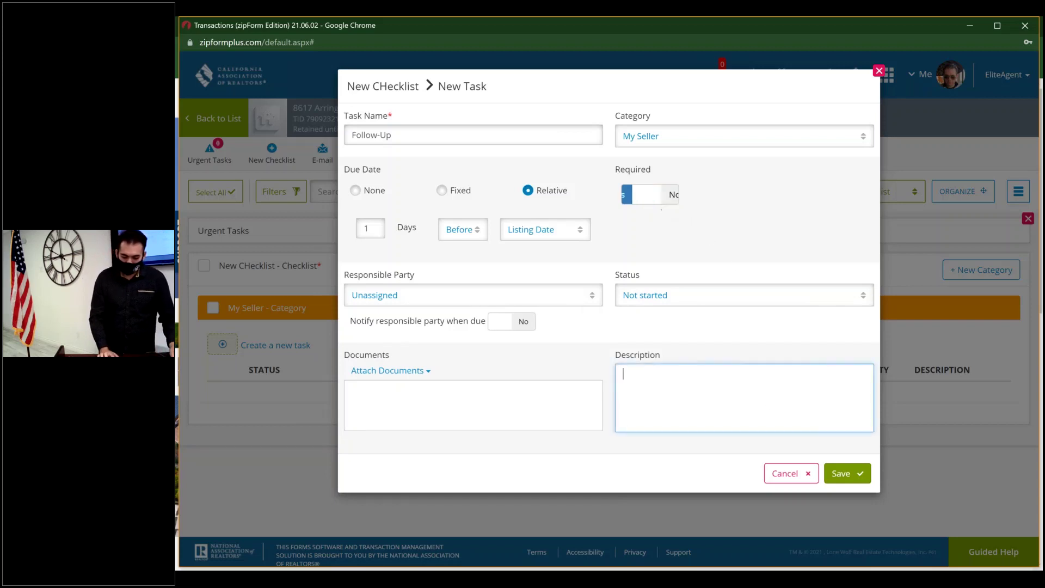
pyautogui.click(441, 190)
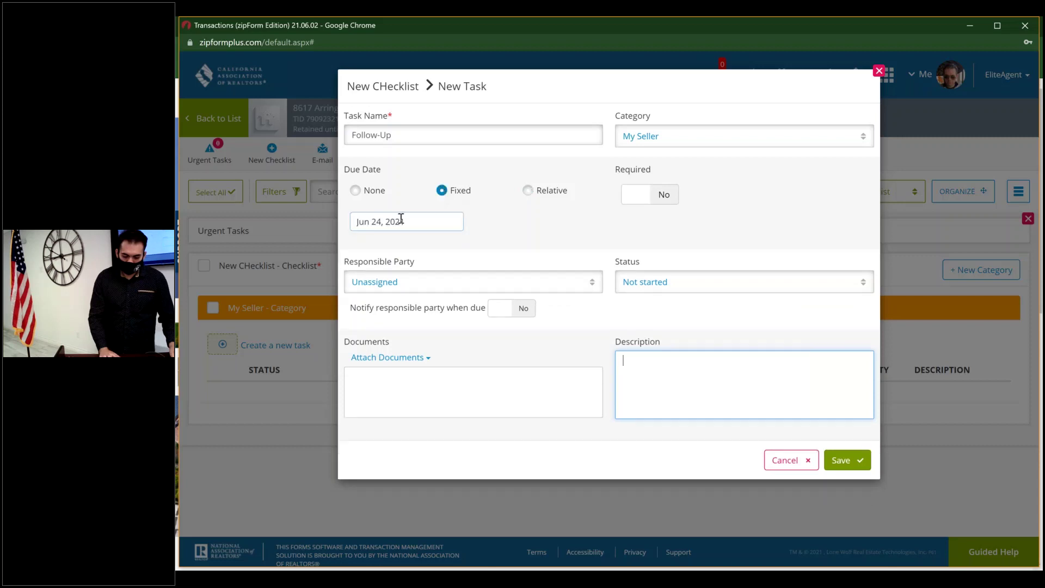
pyautogui.click(401, 219)
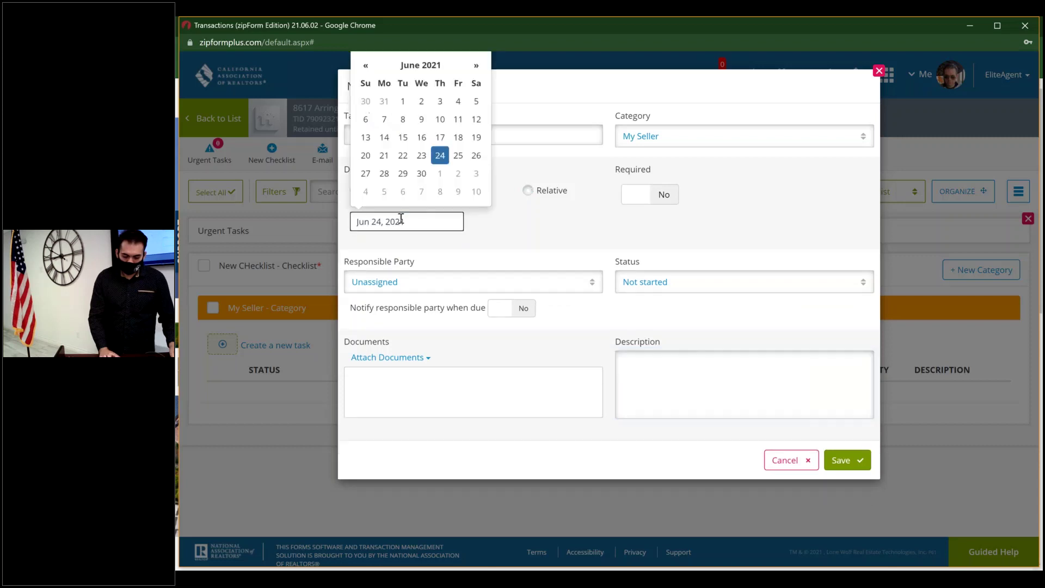
pyautogui.click(459, 156)
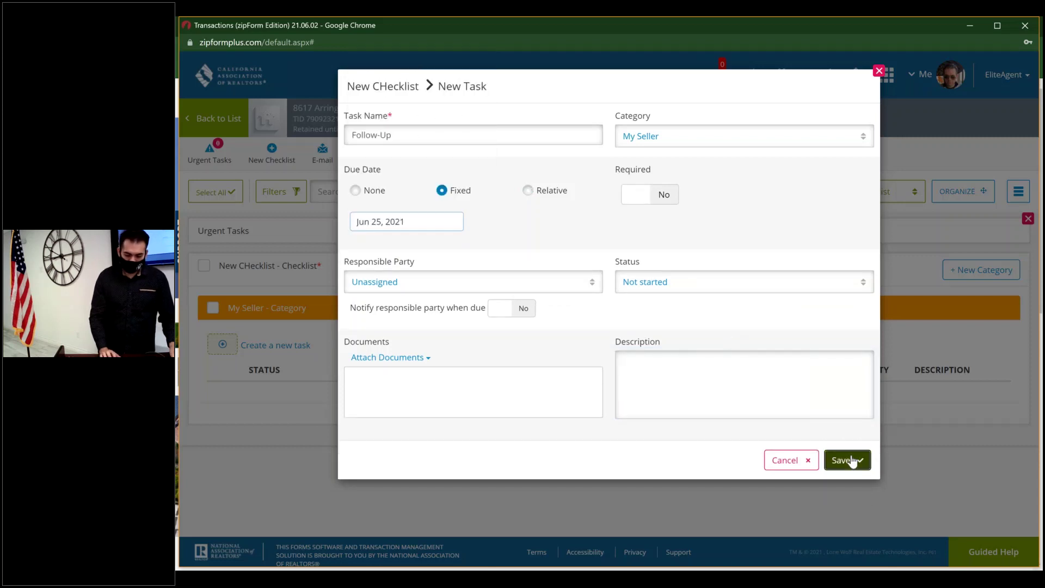
pyautogui.click(851, 461)
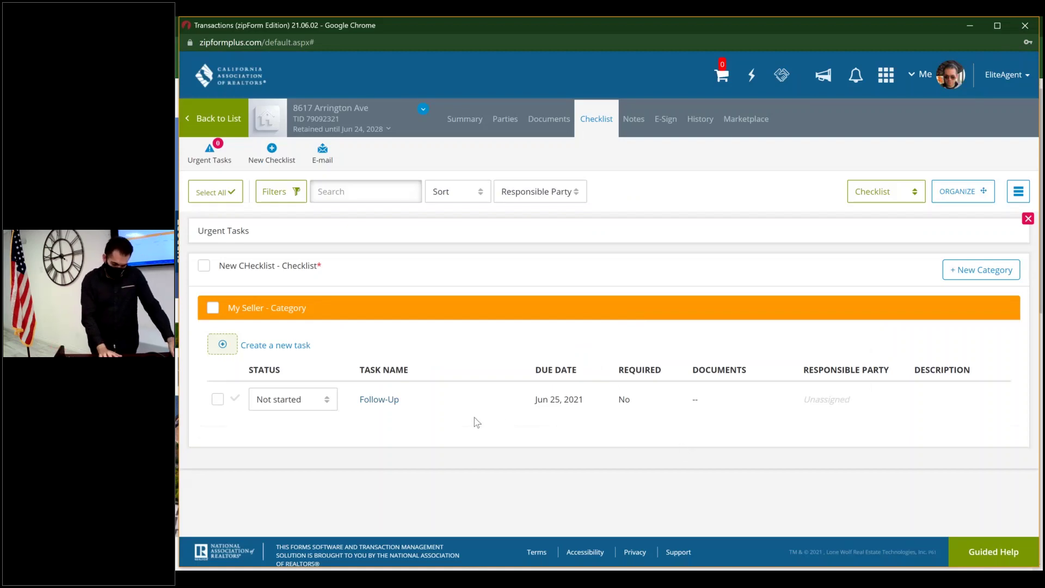
pyautogui.click(320, 408)
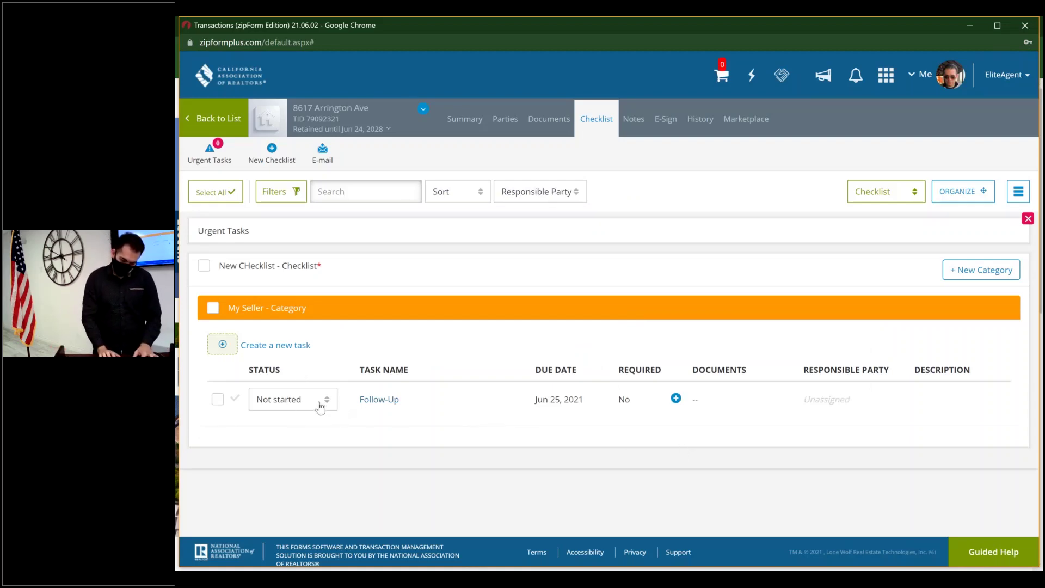
pyautogui.click(320, 404)
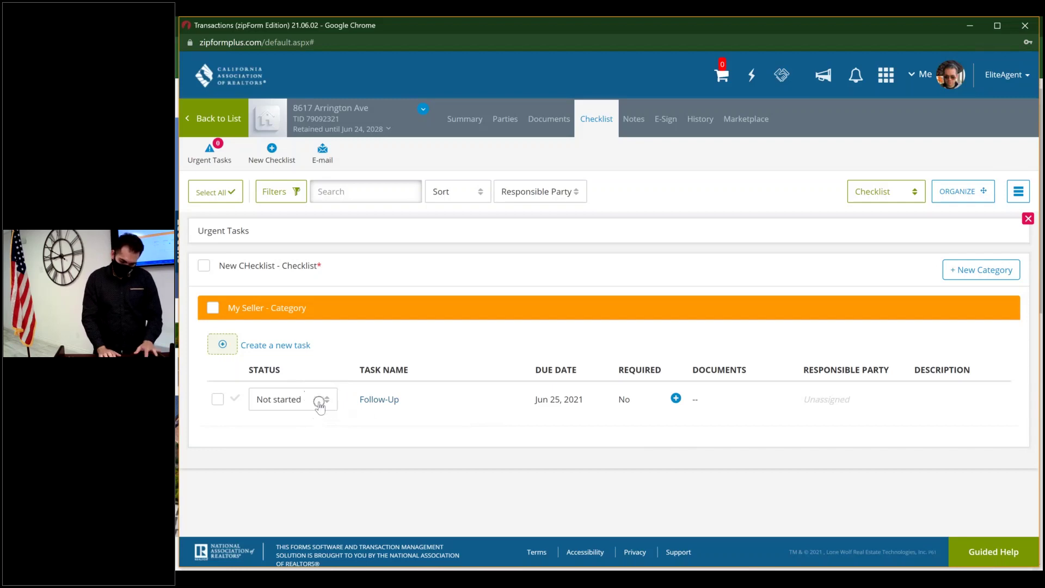
# - Add a purple category named 'The Buyers' to the checklist below My Seller
pyautogui.click(980, 273)
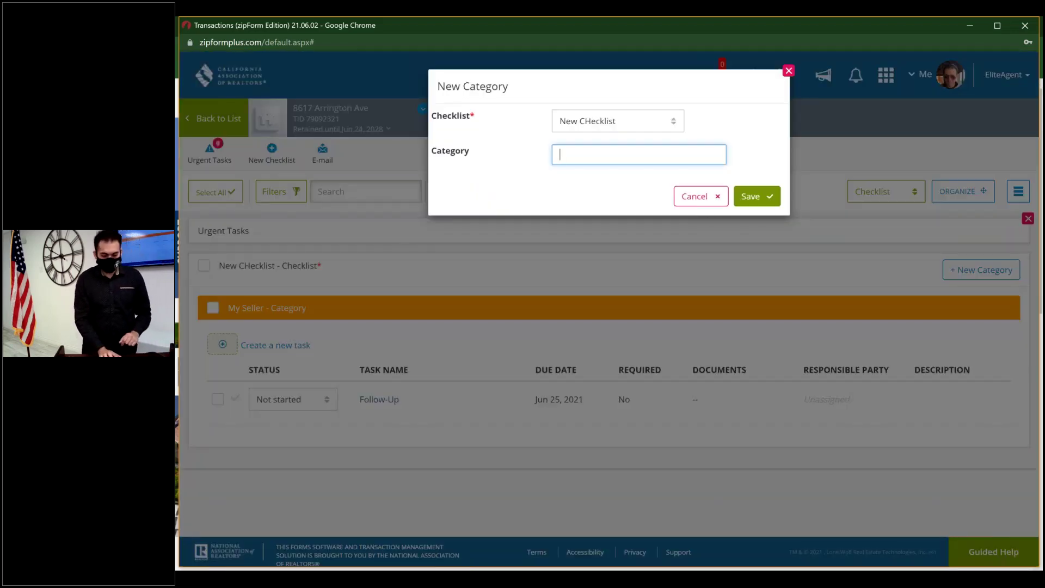
pyautogui.write('The ')
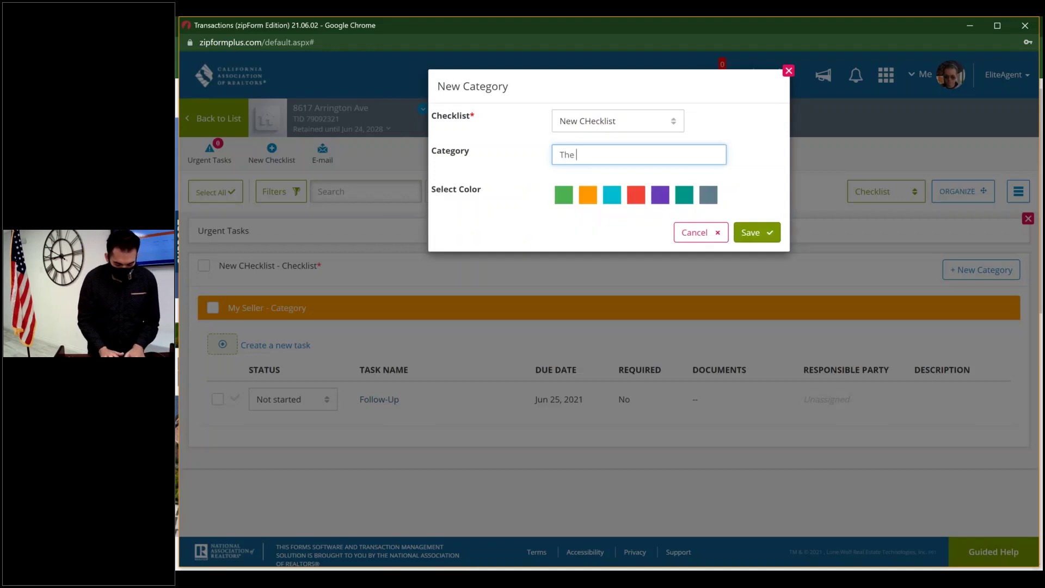
pyautogui.write('Buyers')
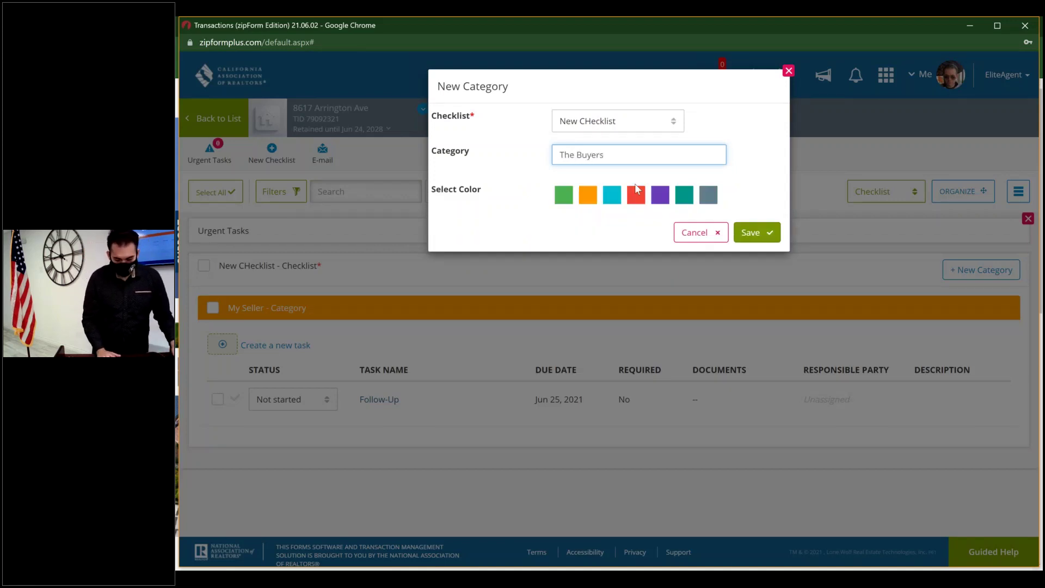
pyautogui.click(659, 199)
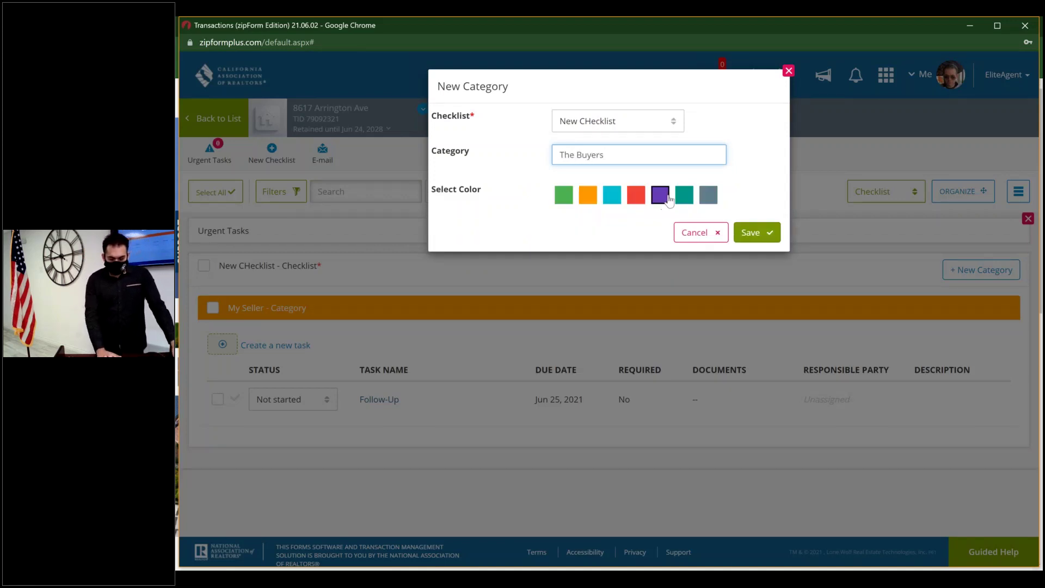
pyautogui.click(757, 231)
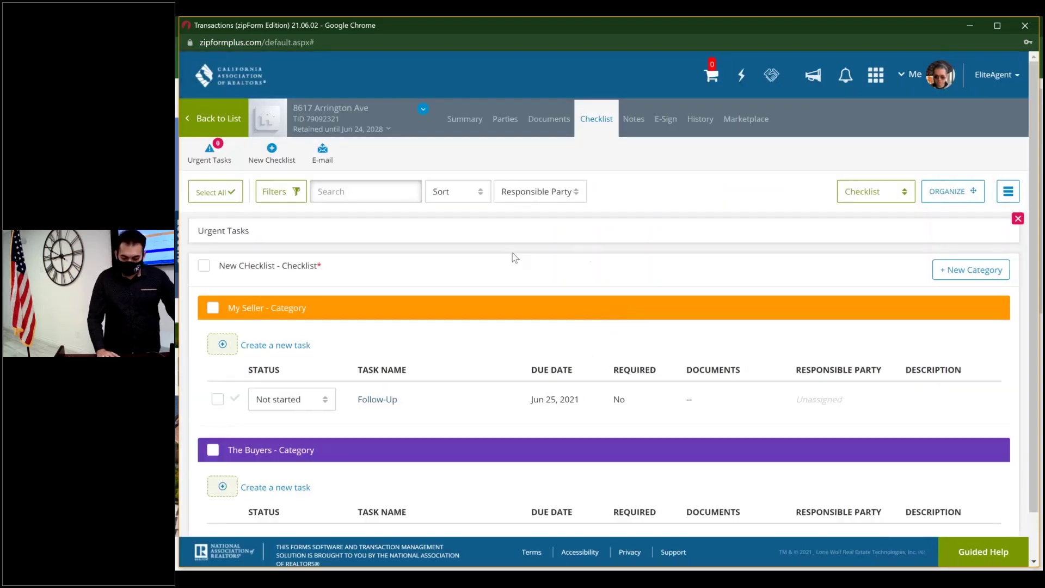
pyautogui.scroll(-1, 512, 253)
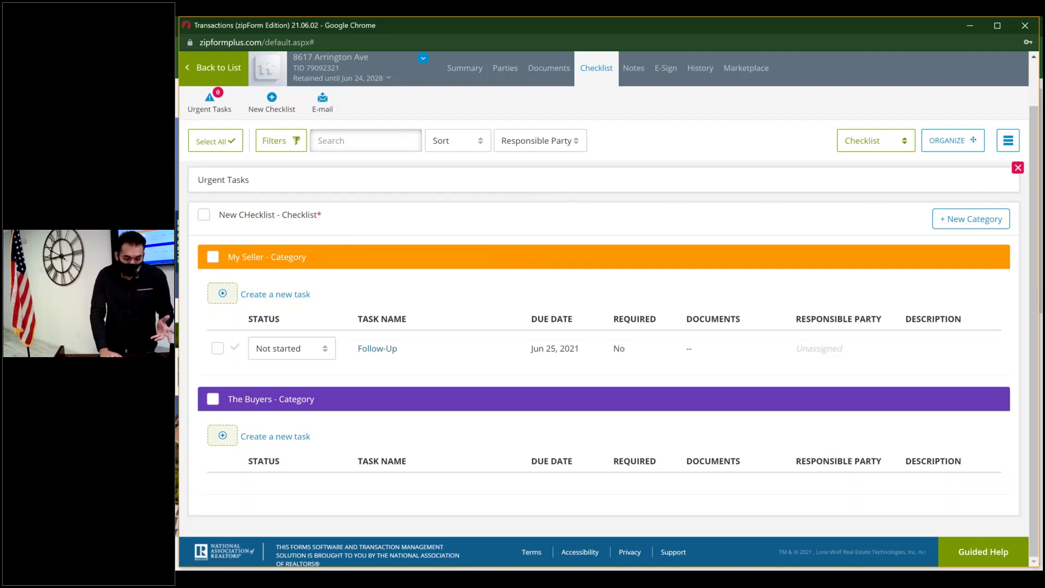
# - Create a new checklist named 'Other Checklist' and scroll through it to review its categories
pyautogui.click(279, 106)
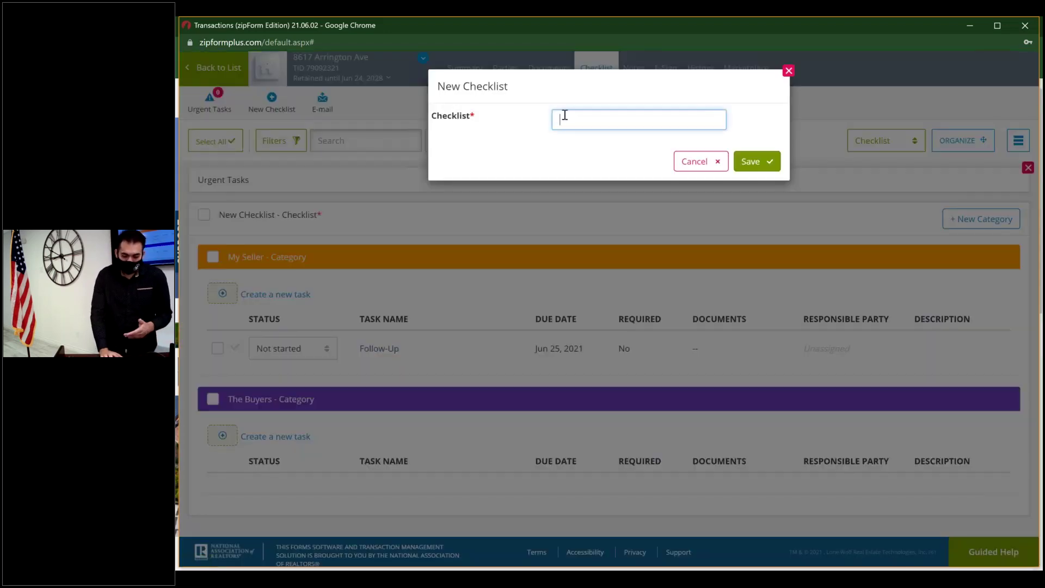
pyautogui.write('Ot')
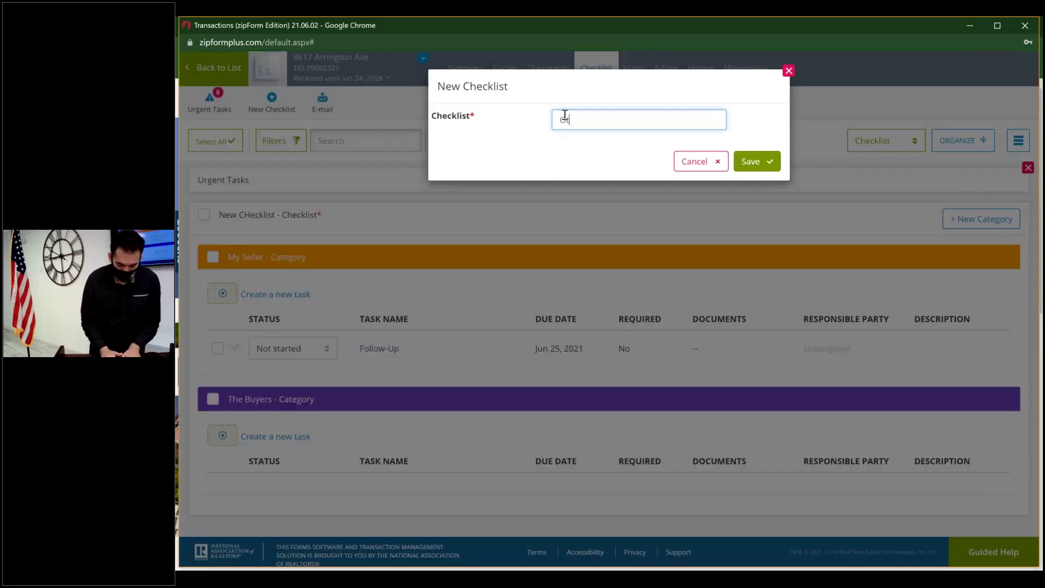
pyautogui.write('her Checklist')
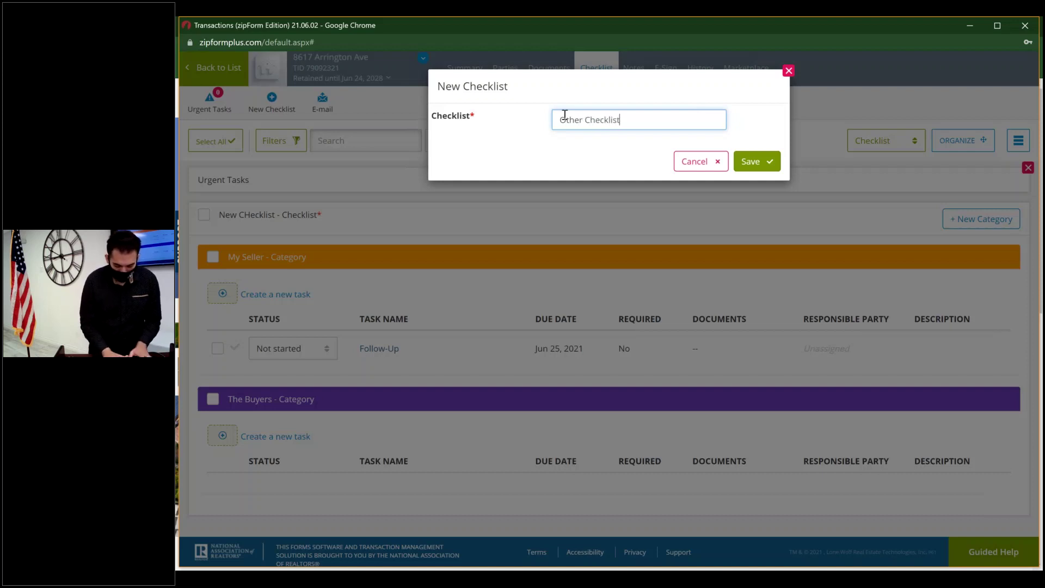
pyautogui.click(752, 165)
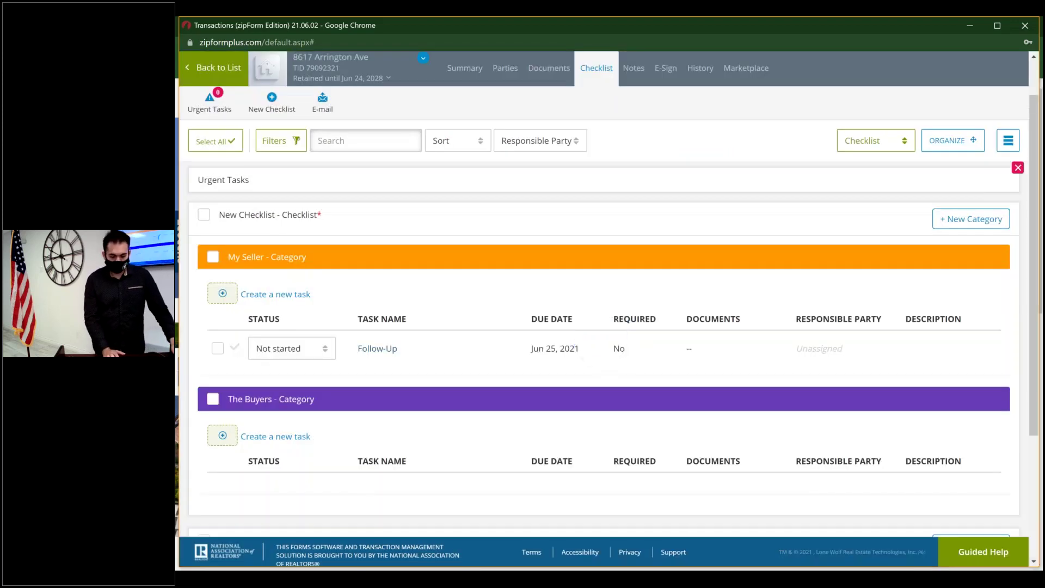
pyautogui.scroll(-3, 377, 318)
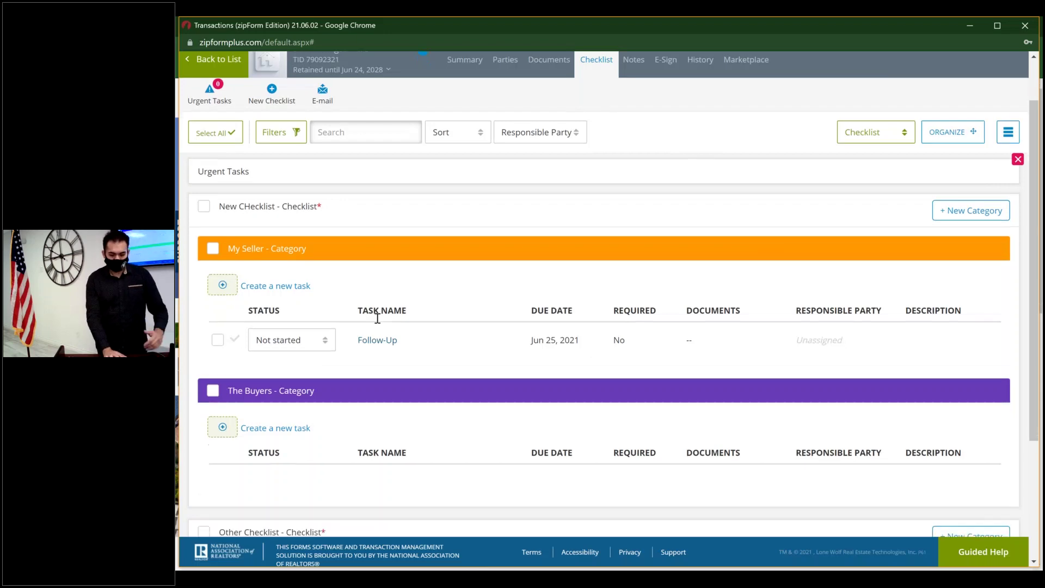
pyautogui.scroll(3, 377, 319)
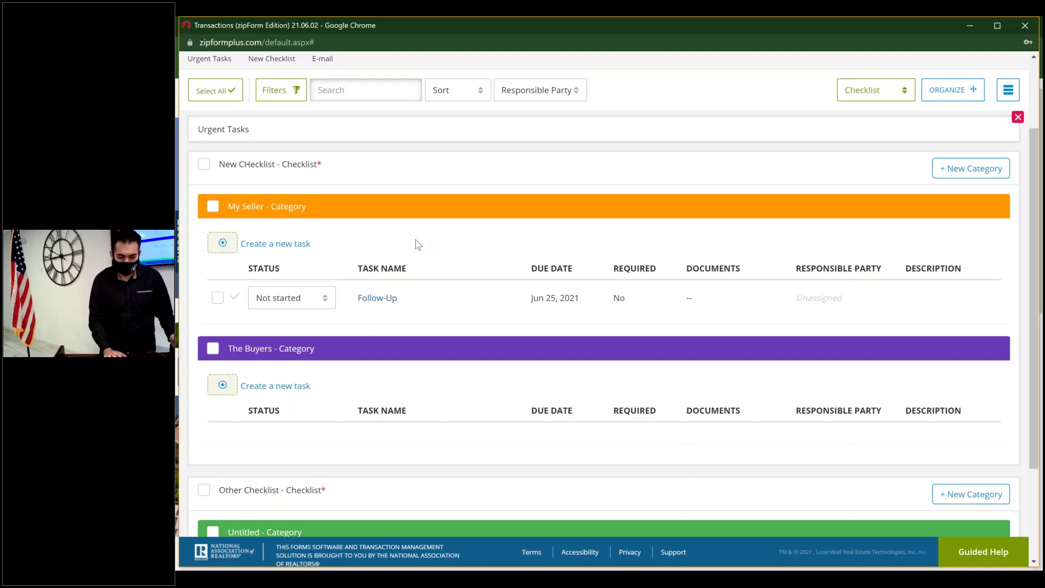
pyautogui.scroll(2, 418, 244)
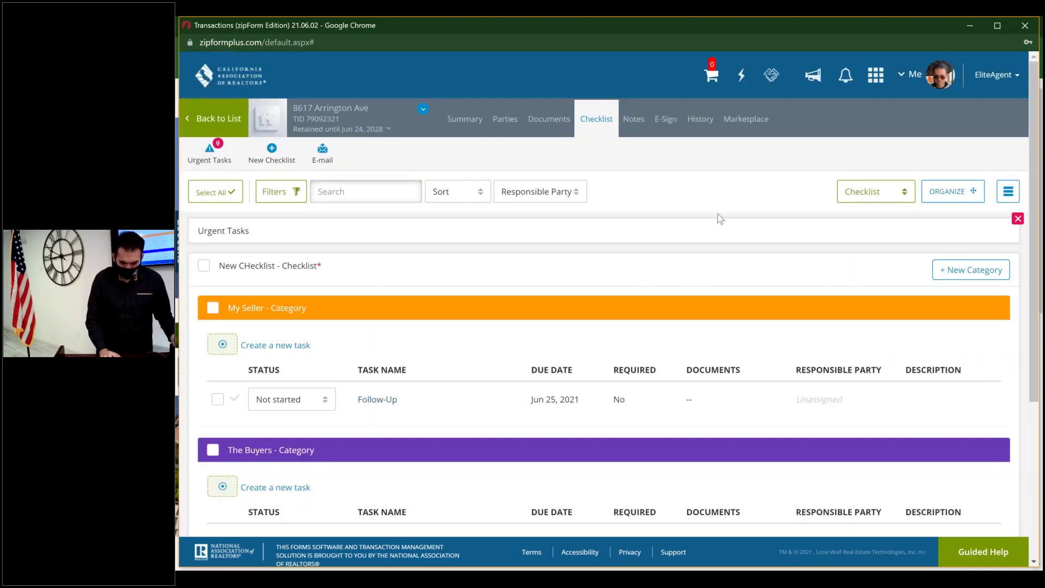
# - Switch the checklist to calendar view and open the Follow-Up task's details
pyautogui.click(905, 195)
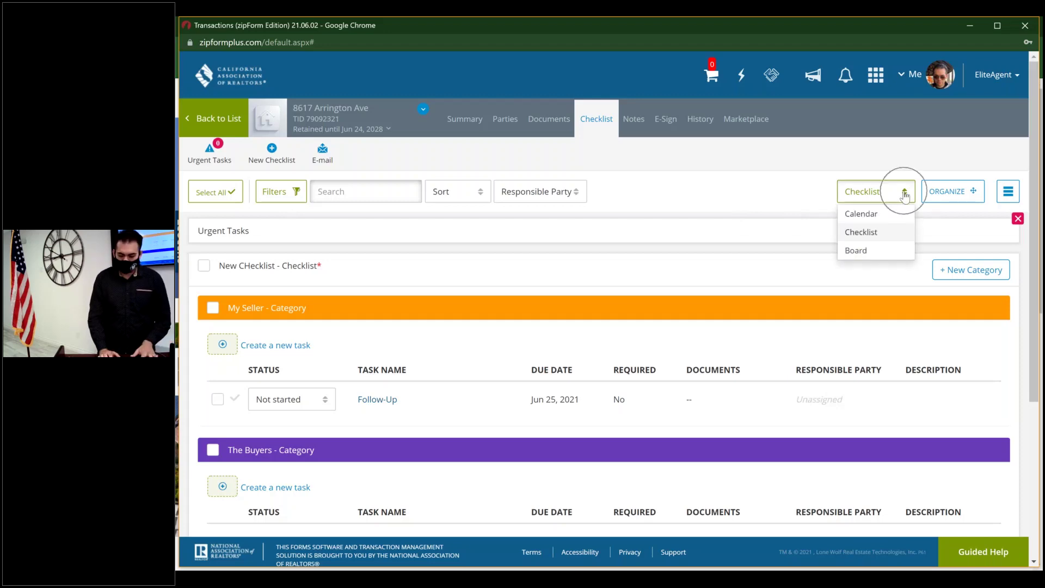
pyautogui.click(878, 215)
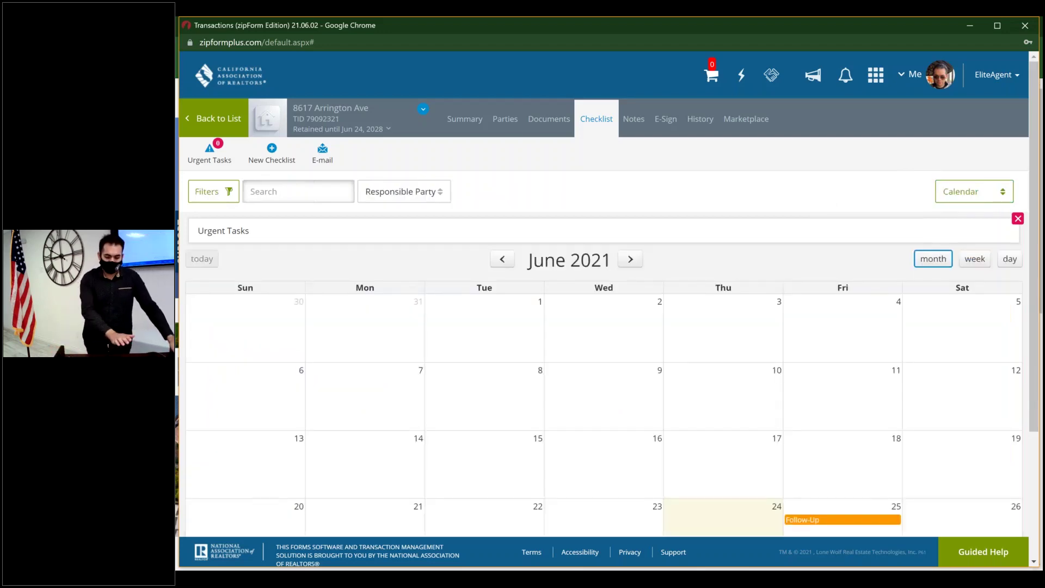
pyautogui.scroll(-3, 868, 367)
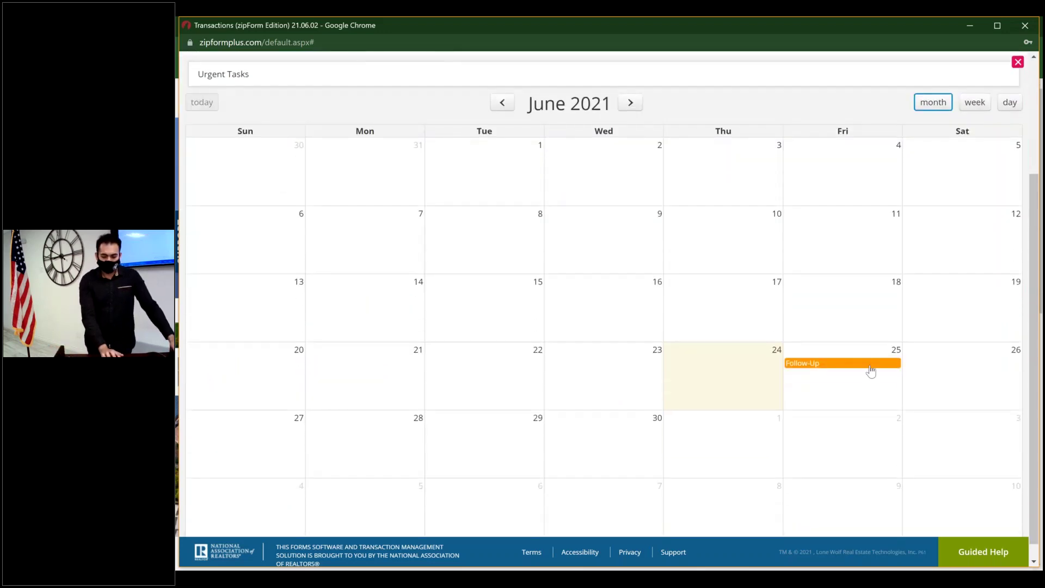
pyautogui.click(871, 365)
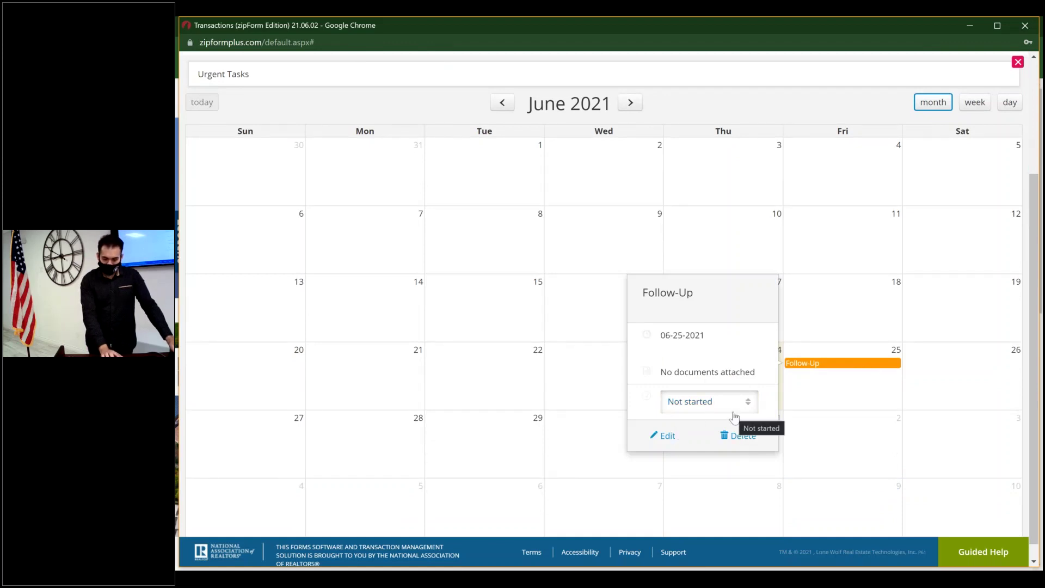
# - Narrow the task calendar from week to a single day, Thursday, June 24, 2021
pyautogui.click(978, 102)
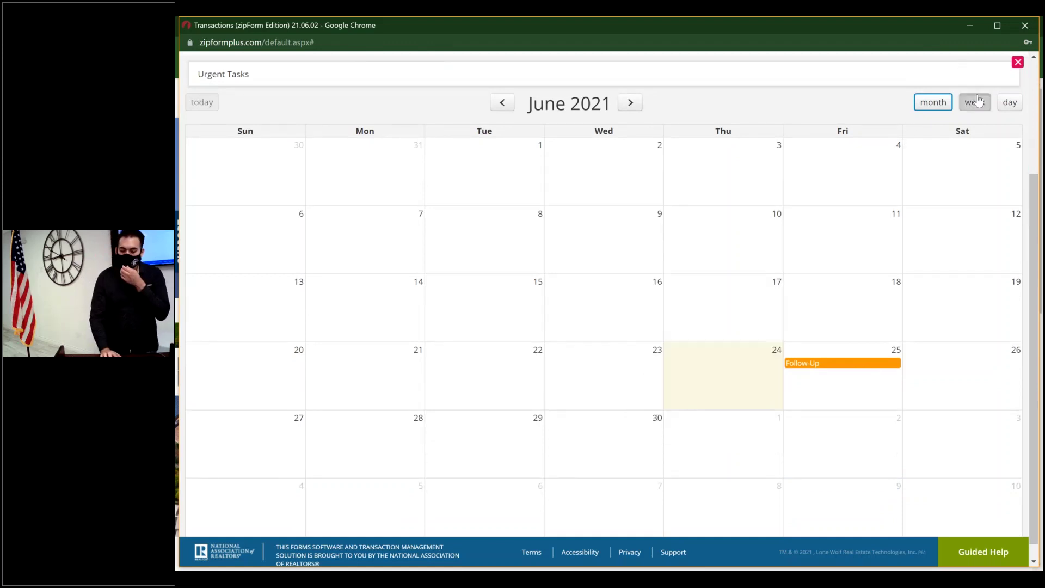
pyautogui.click(1007, 102)
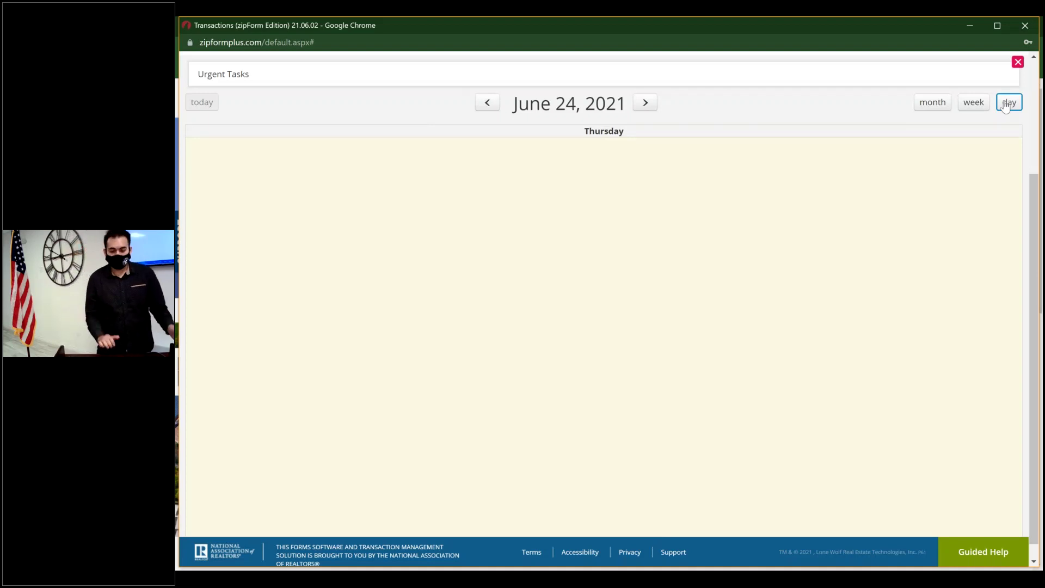
pyautogui.scroll(3, 817, 127)
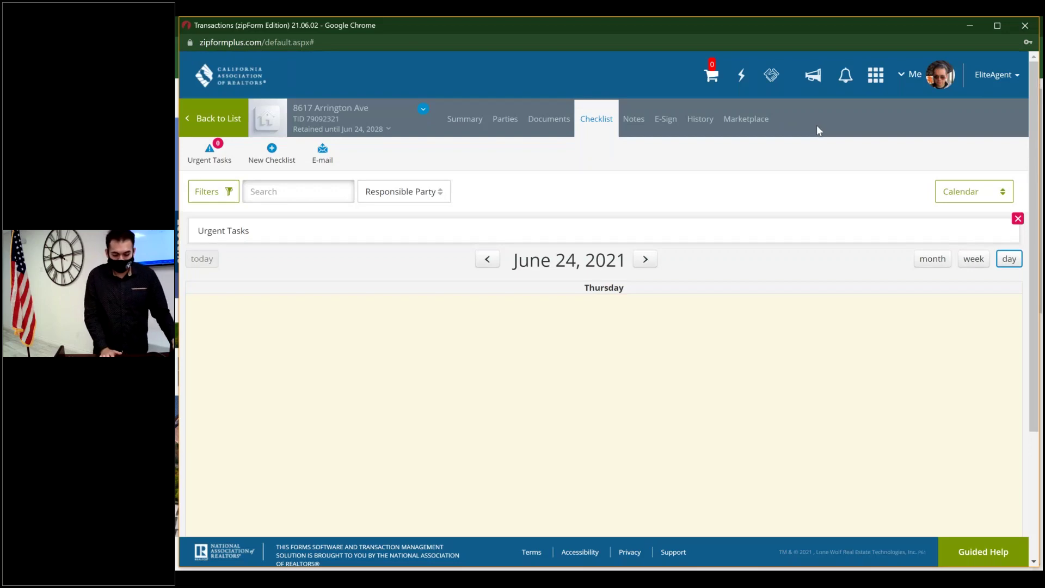
pyautogui.click(971, 192)
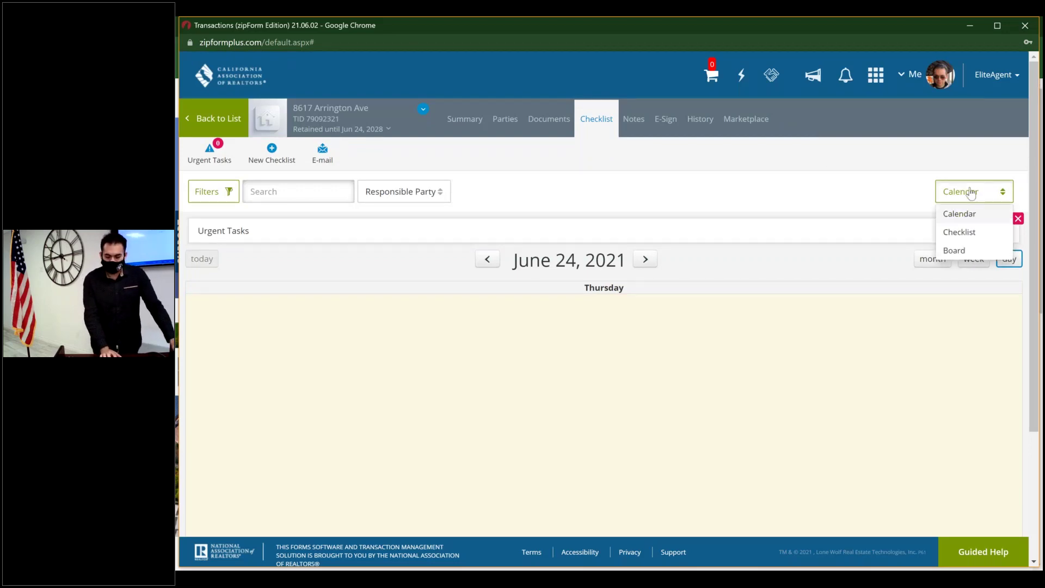
# - Show tasks as a Board, toggle the Follow-Up card, then view the Notes and E-Sign tabs
pyautogui.click(959, 250)
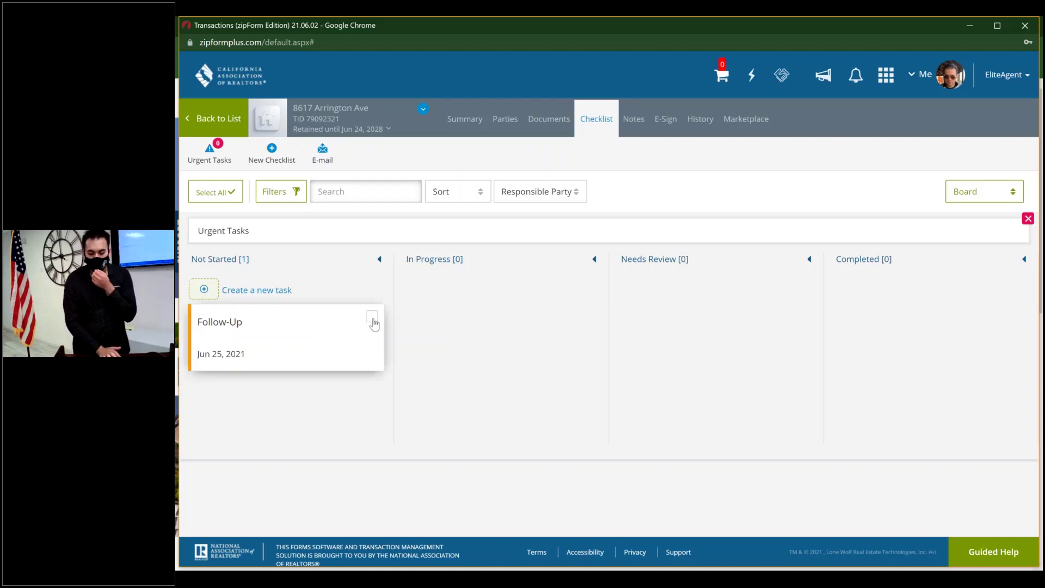
pyautogui.click(372, 317)
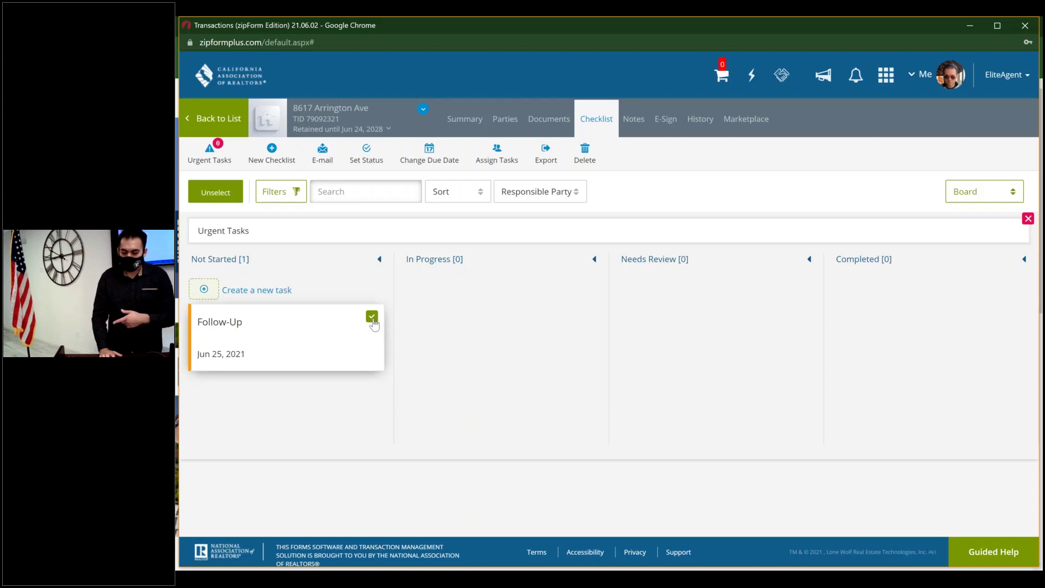
pyautogui.click(373, 317)
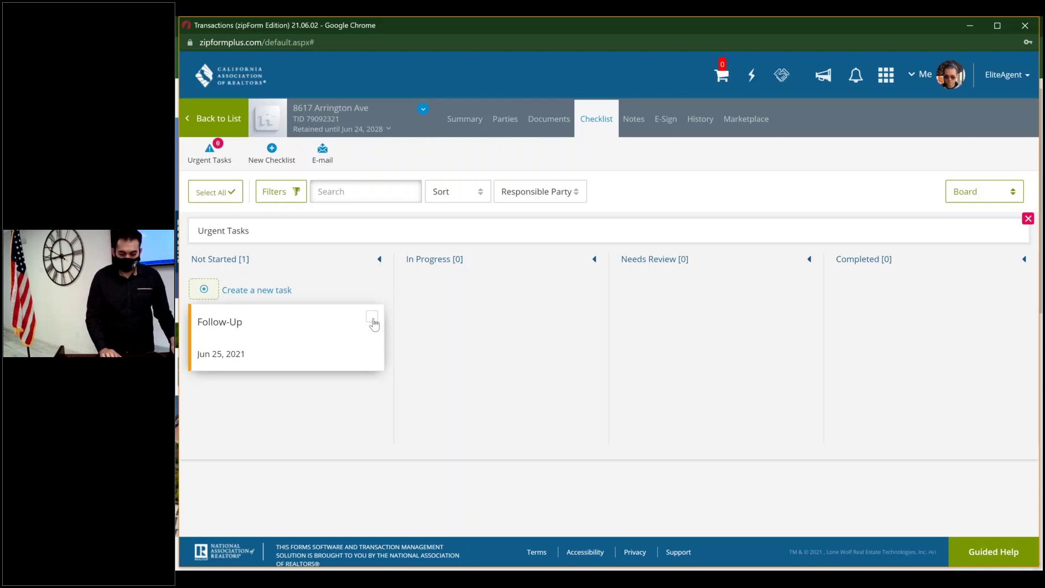
pyautogui.click(643, 118)
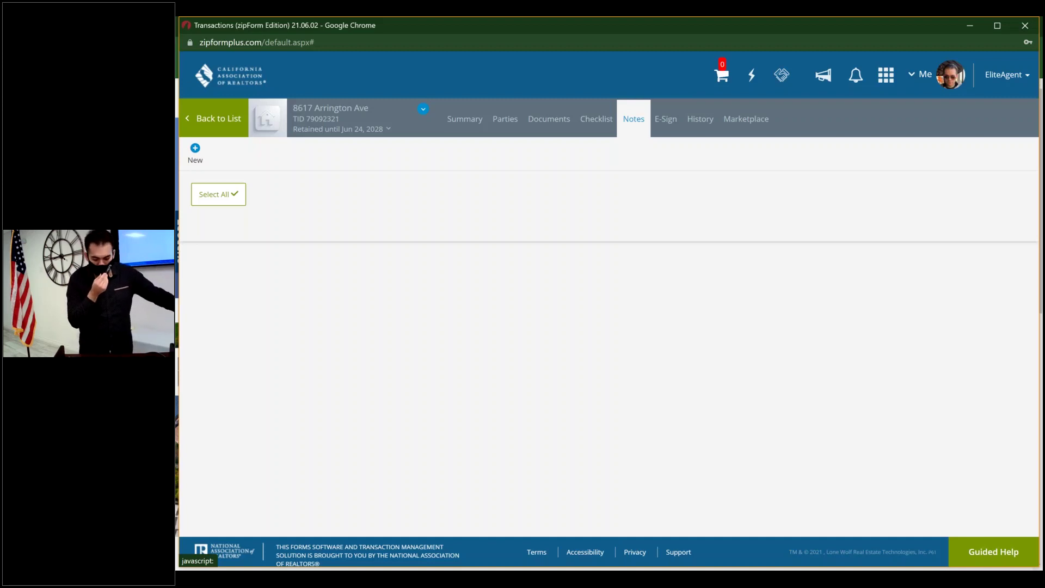
pyautogui.click(670, 121)
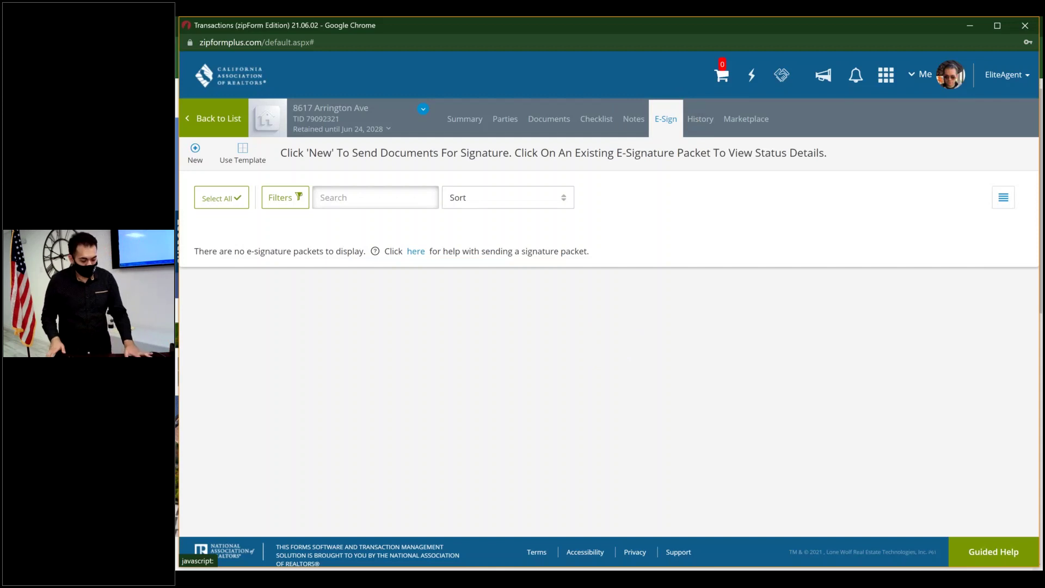
# - Open the residential listing agreement from Documents and start an e-sign packet from it
pyautogui.click(669, 118)
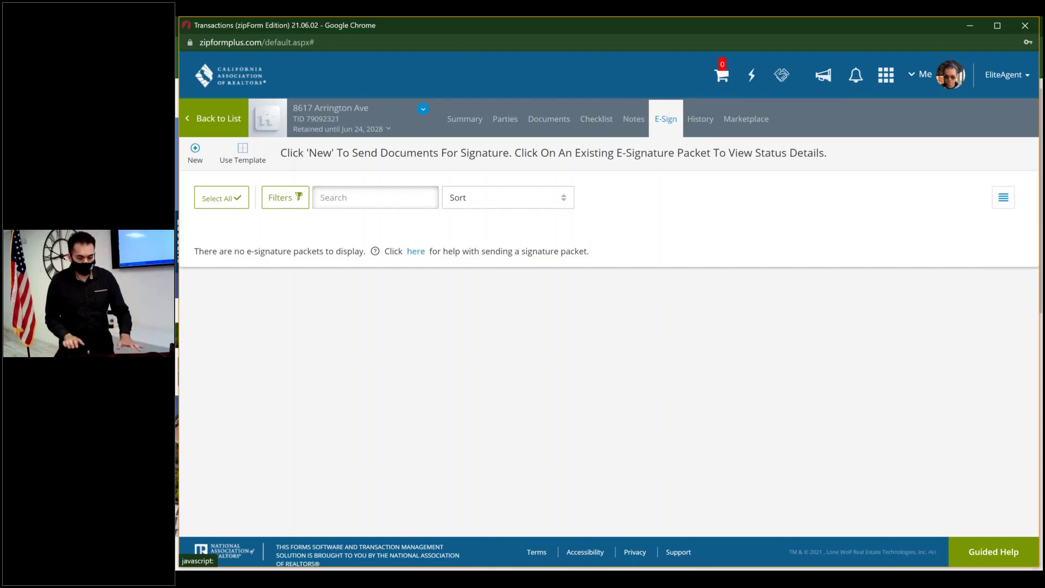
pyautogui.click(548, 125)
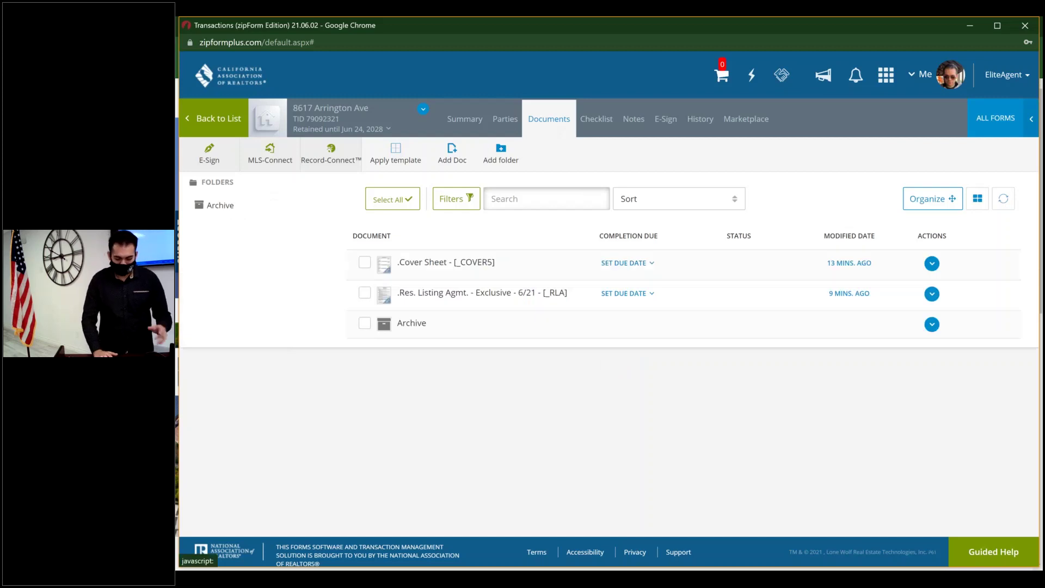
pyautogui.click(533, 297)
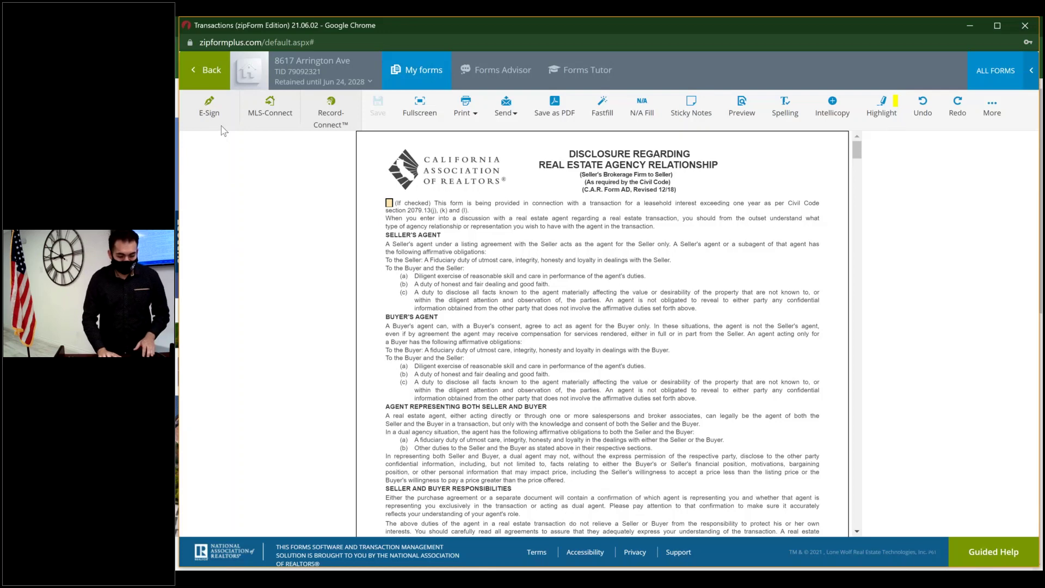
pyautogui.click(210, 109)
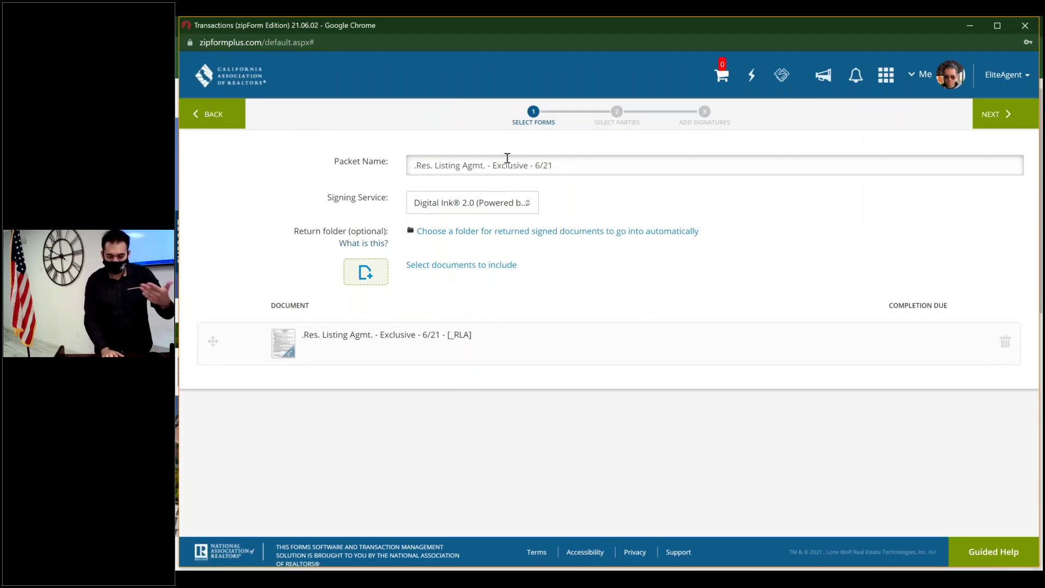
pyautogui.click(373, 330)
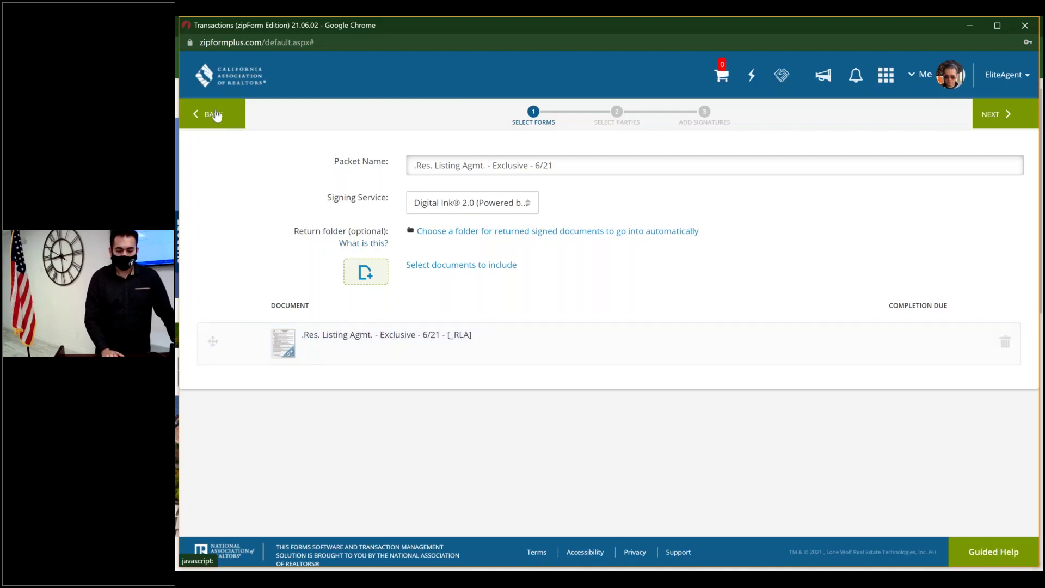
# - Back out to the E-Sign packets list and start a new packet there
pyautogui.click(215, 114)
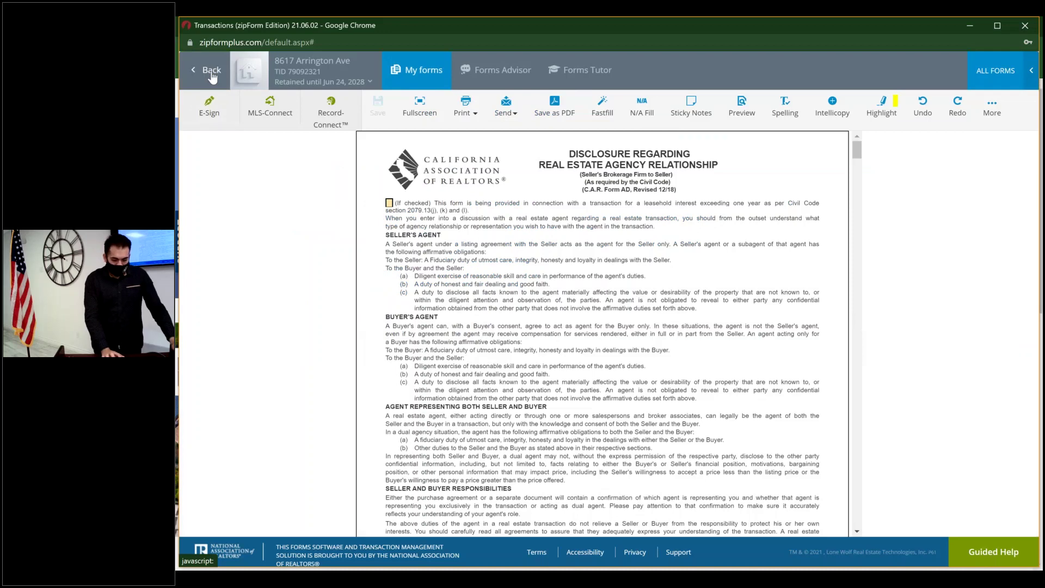
pyautogui.click(212, 77)
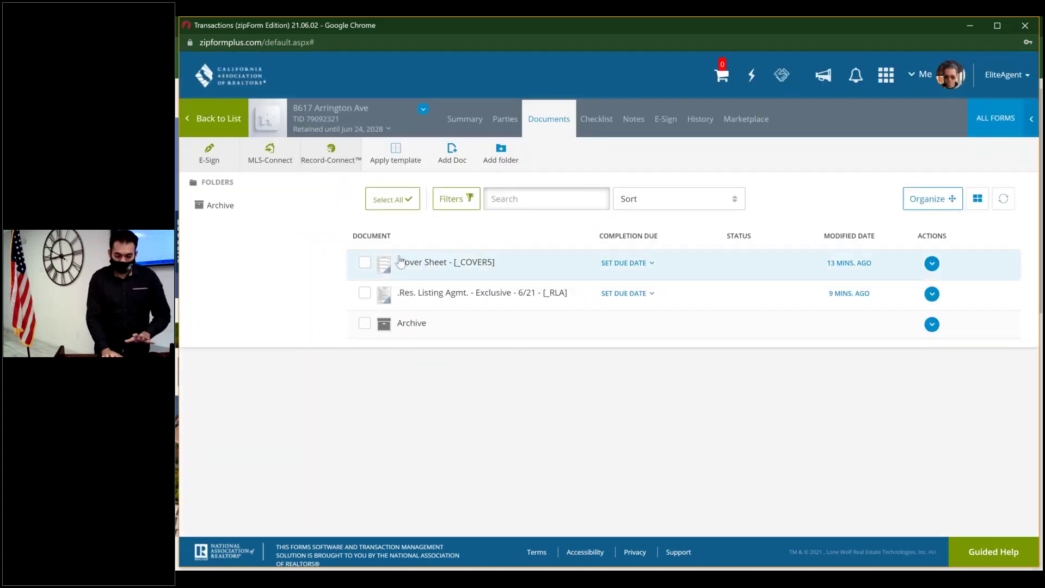
pyautogui.click(216, 156)
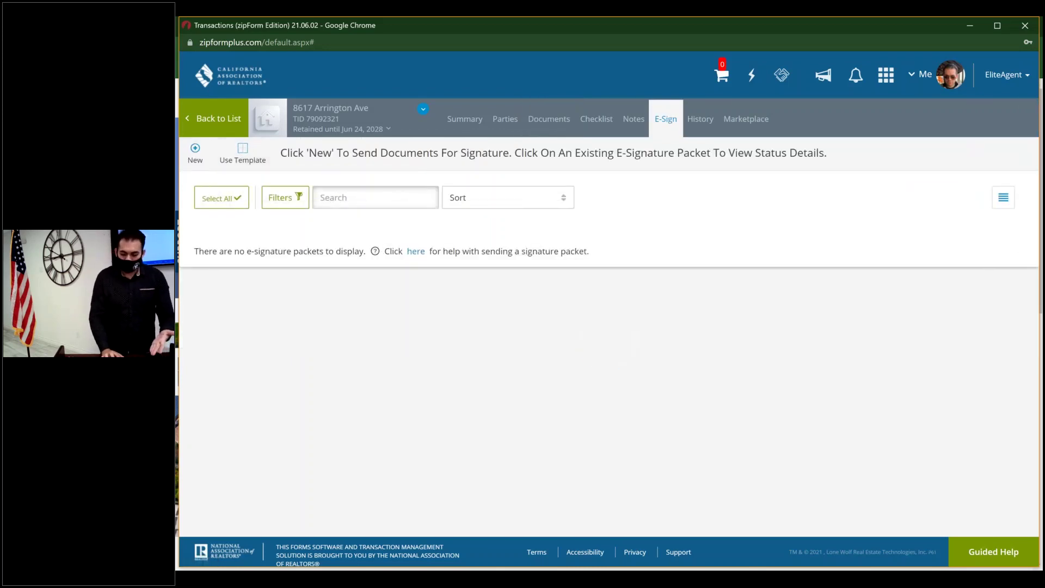
pyautogui.click(668, 131)
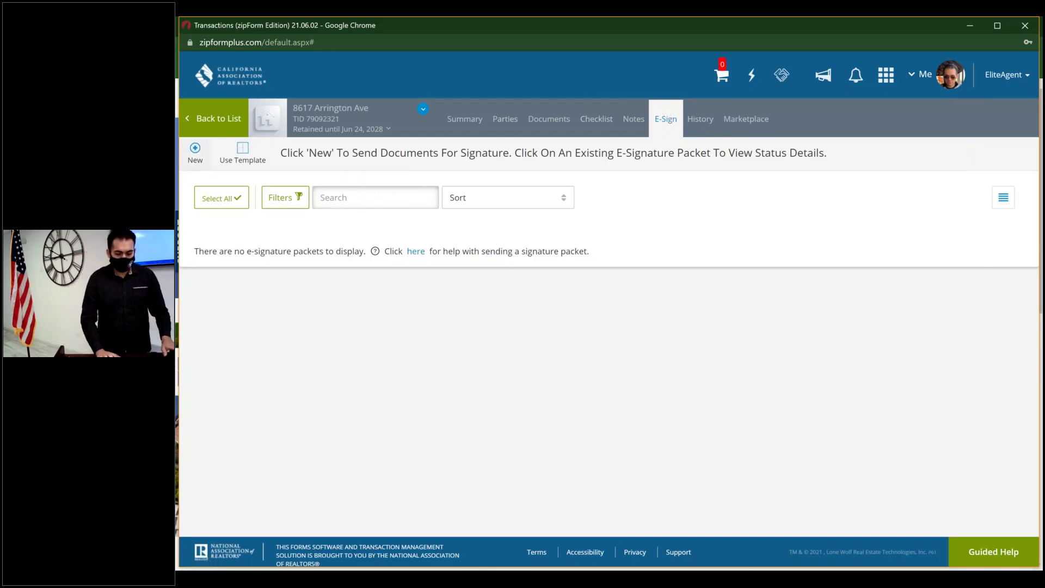
pyautogui.click(196, 154)
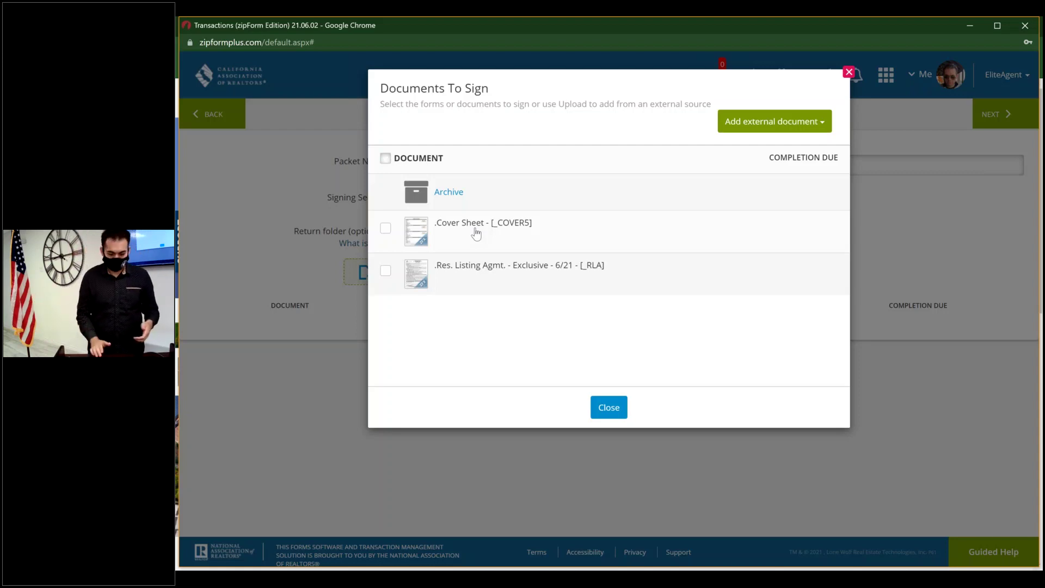
# - Select the Res. Listing Agmt. - Exclusive form for signing and close the document chooser
pyautogui.click(386, 273)
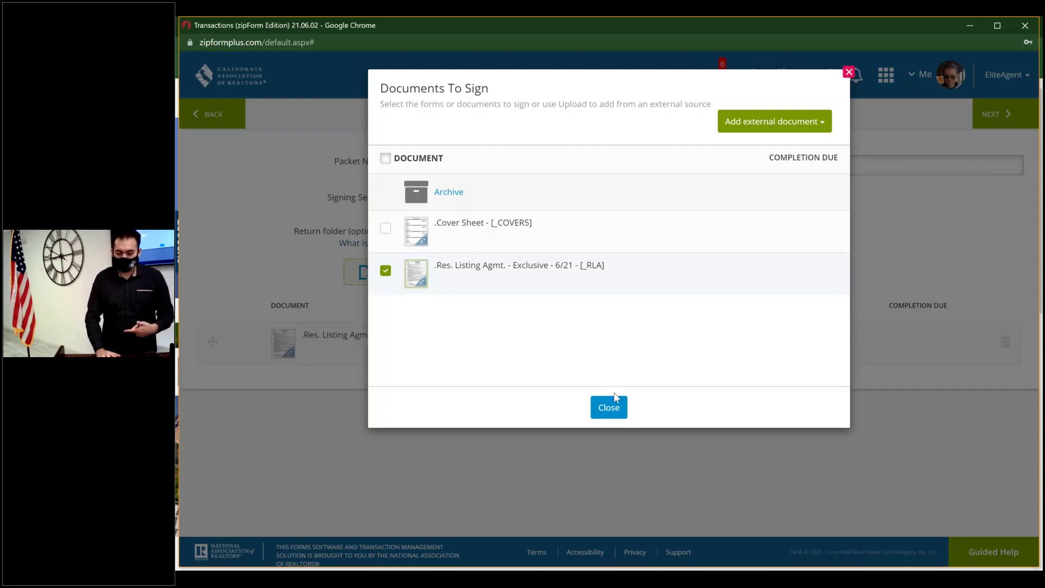
pyautogui.click(794, 123)
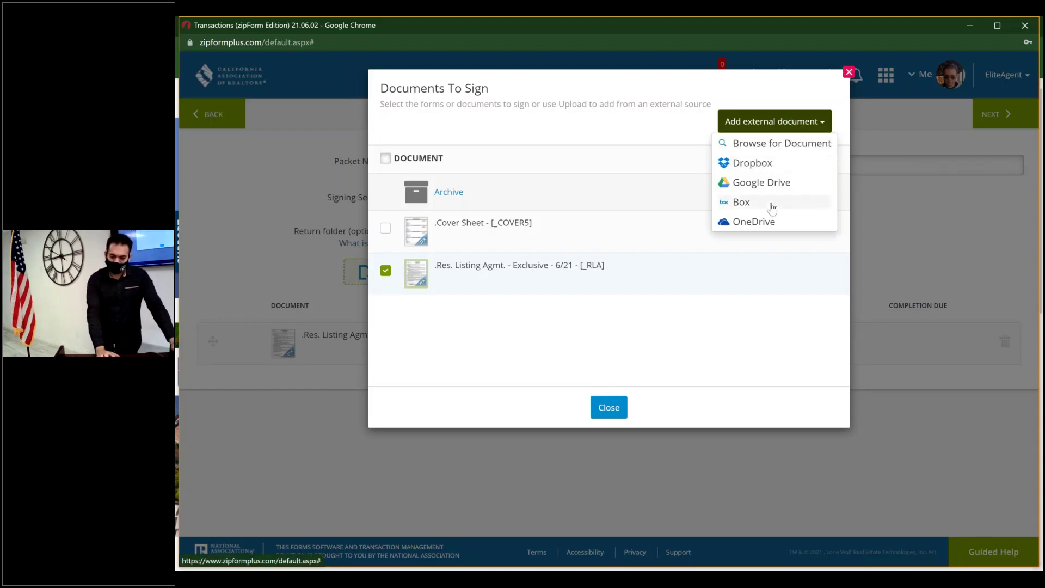
pyautogui.click(609, 410)
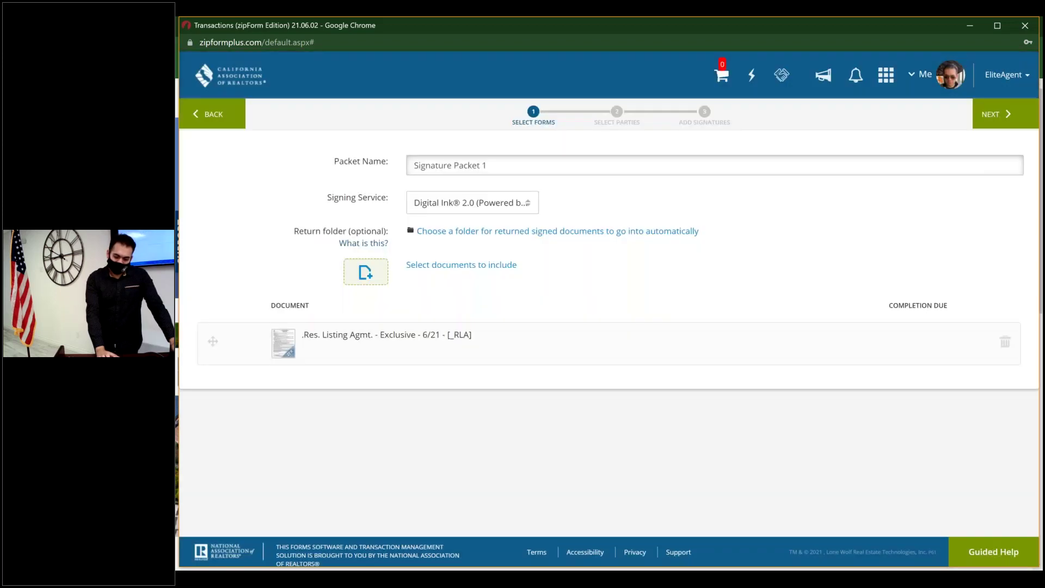
# - Rename the packet to 'Res List Agree', keeping Digital Ink 2.0 as the signing service
pyautogui.click(500, 164)
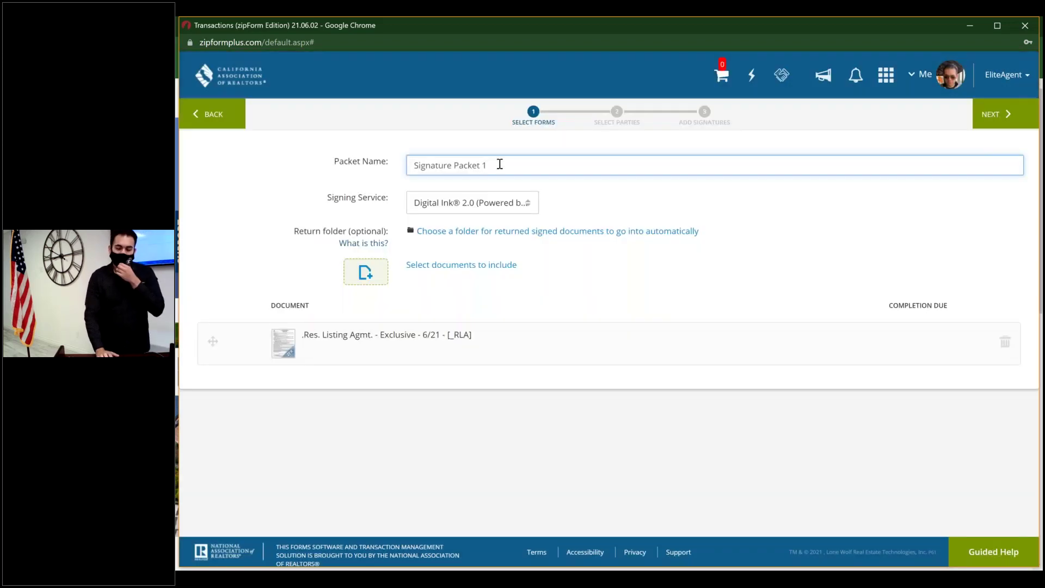
pyautogui.press('BackSpace')
pyautogui.press('BackSpace')
pyautogui.press('BackSpace')
pyautogui.press('BackSpace')
pyautogui.press('BackSpace')
pyautogui.press('BackSpace')
pyautogui.press('BackSpace')
pyautogui.press('BackSpace')
pyautogui.press('BackSpace')
pyautogui.press('BackSpace')
pyautogui.press('BackSpace')
pyautogui.press('BackSpace')
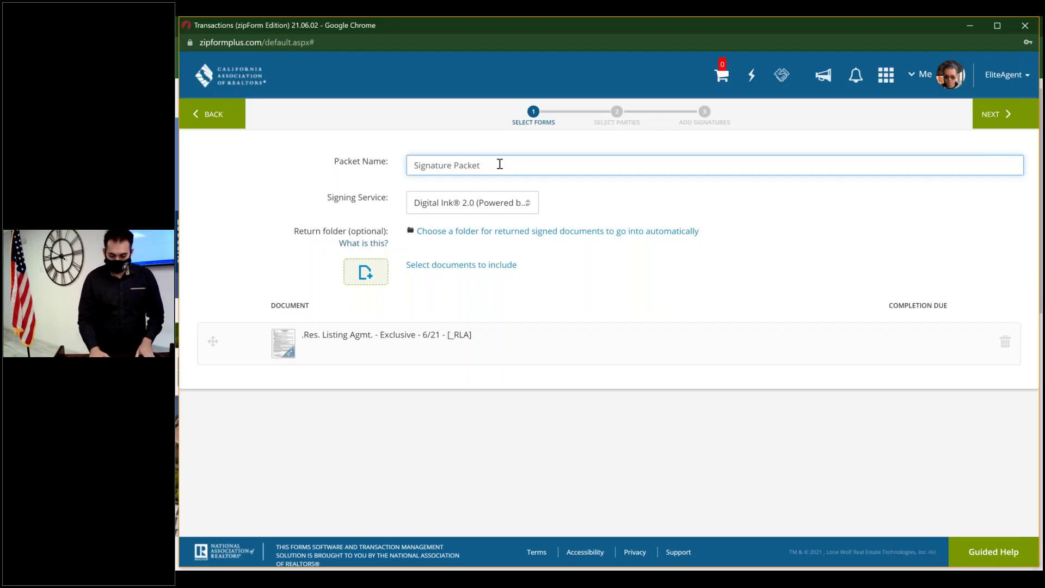
pyautogui.press('BackSpace')
pyautogui.press('BackSpace')
pyautogui.press('BackSpace')
pyautogui.press('BackSpace')
pyautogui.press('BackSpace')
pyautogui.press('BackSpace')
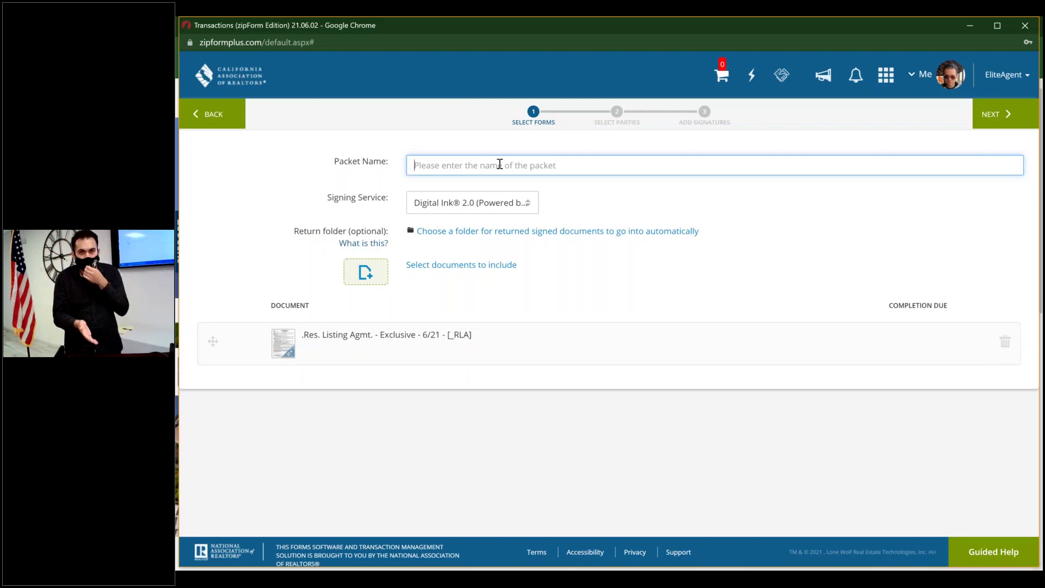
pyautogui.write('R')
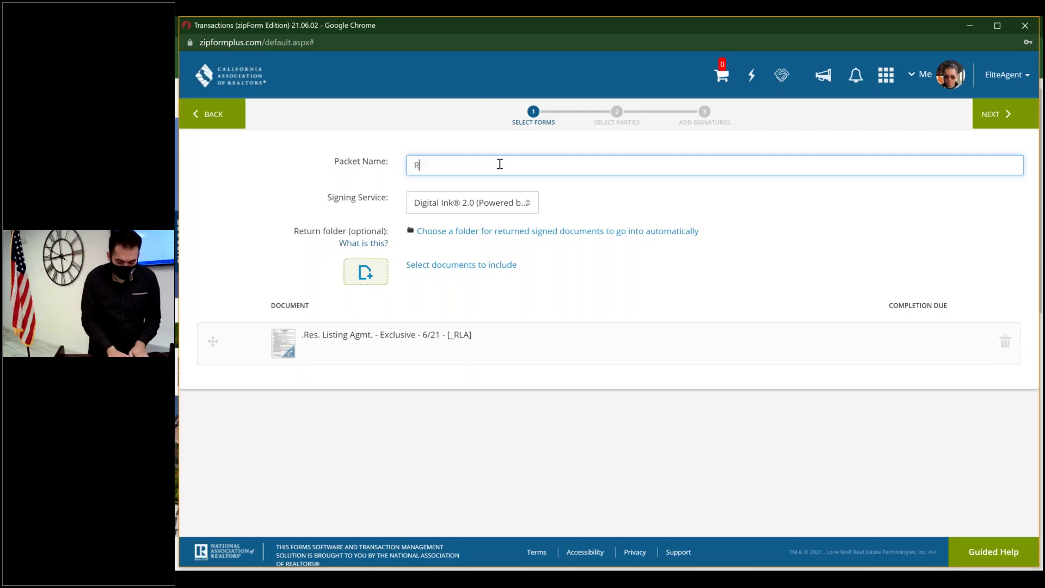
pyautogui.write('es List Agree')
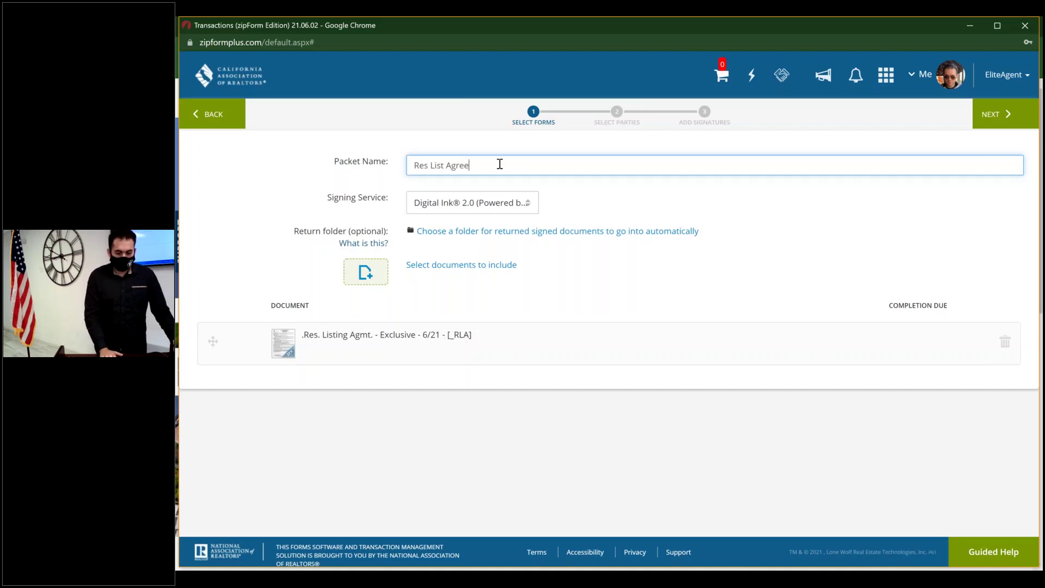
pyautogui.click(508, 203)
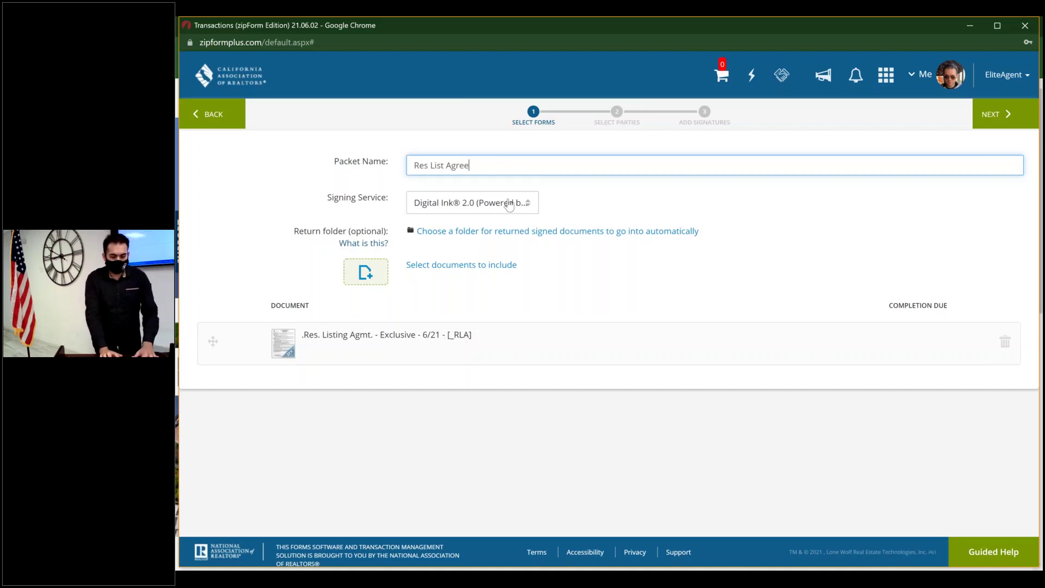
pyautogui.click(508, 203)
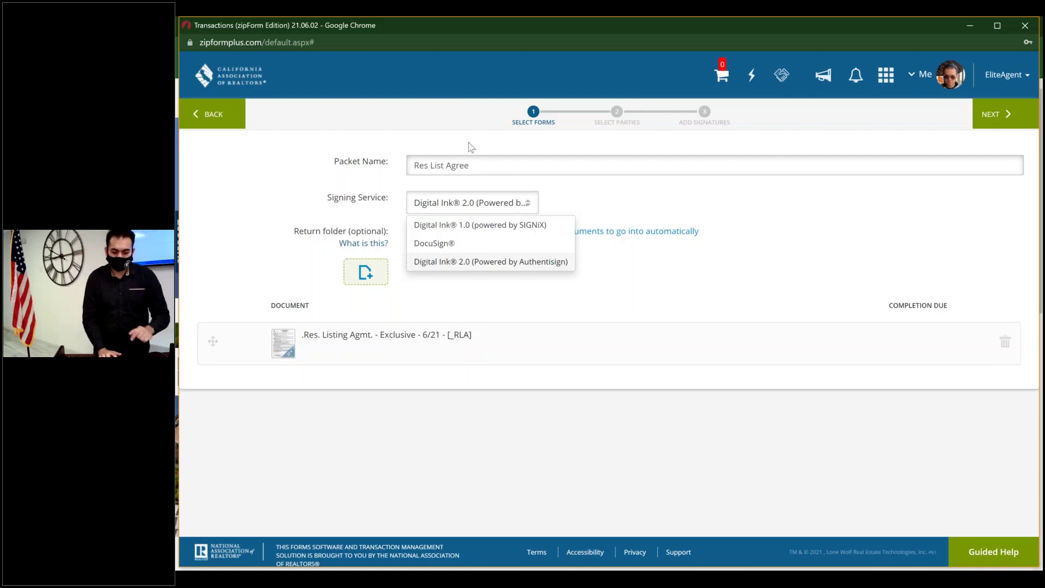
pyautogui.click(477, 188)
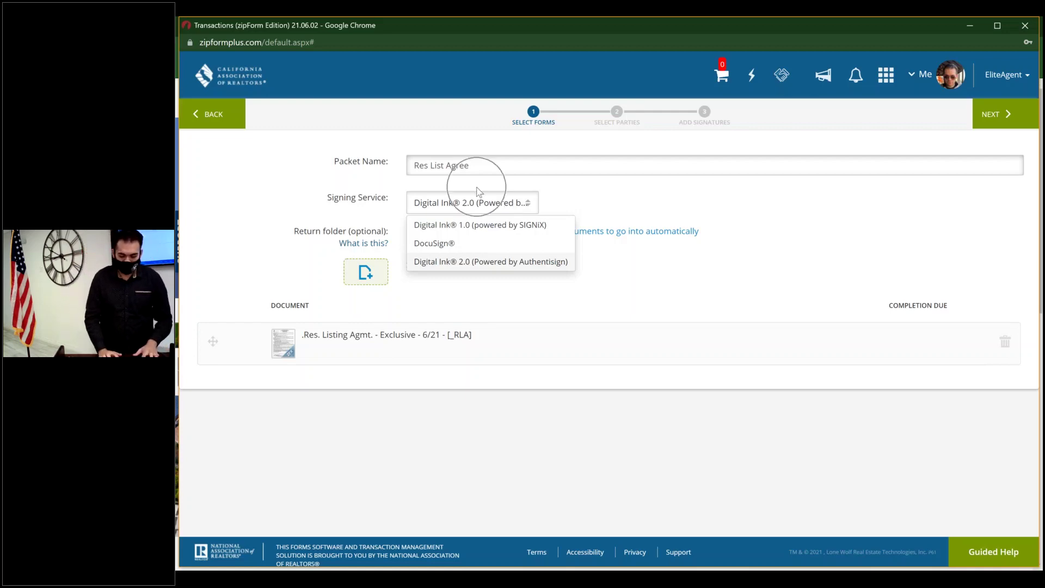
pyautogui.click(579, 210)
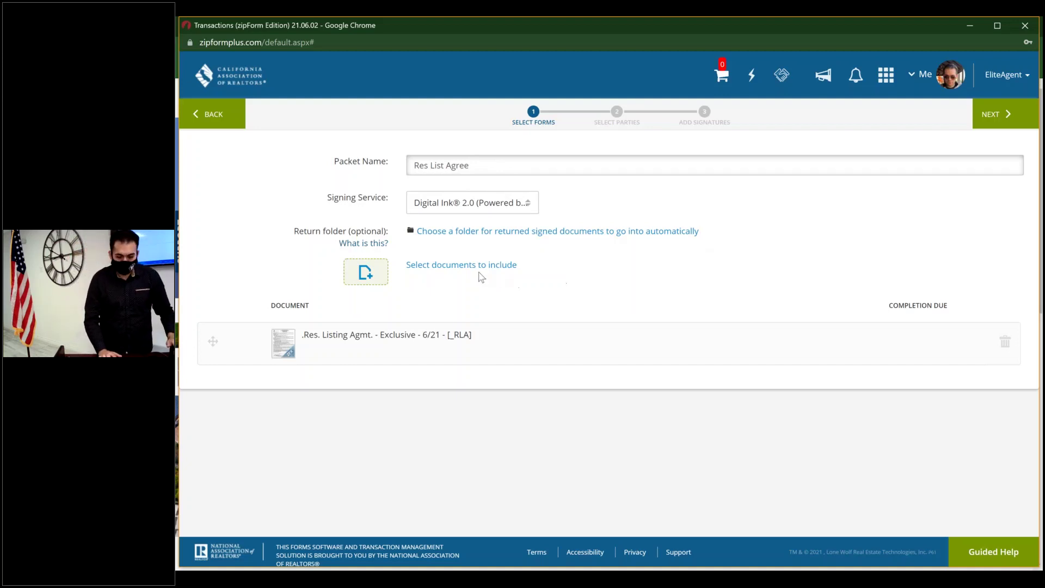
pyautogui.click(448, 271)
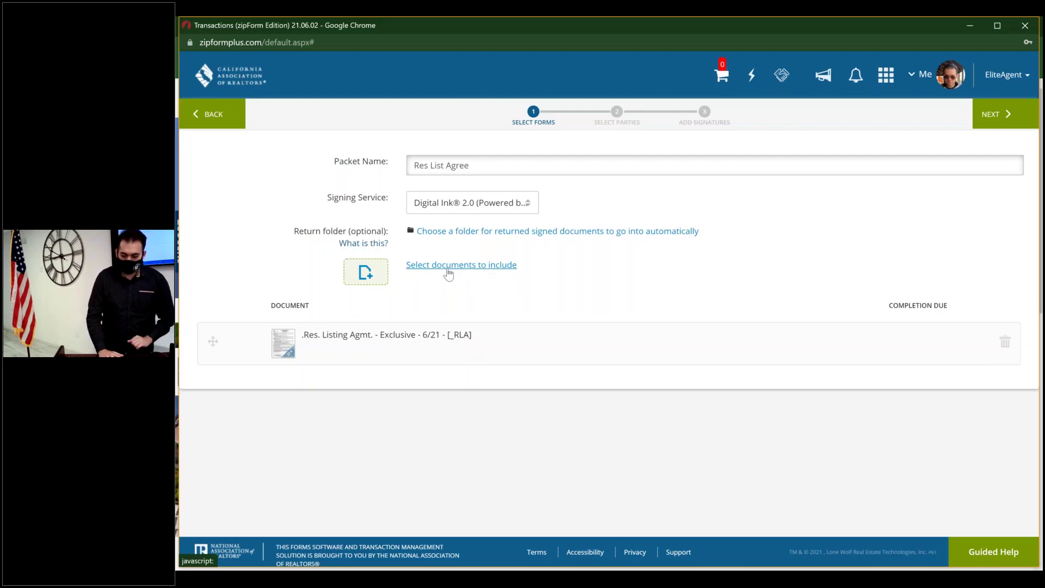
# - Open Add Signers and browse the zipForm, service provider, Top Producer and Google contact sources
pyautogui.click(990, 120)
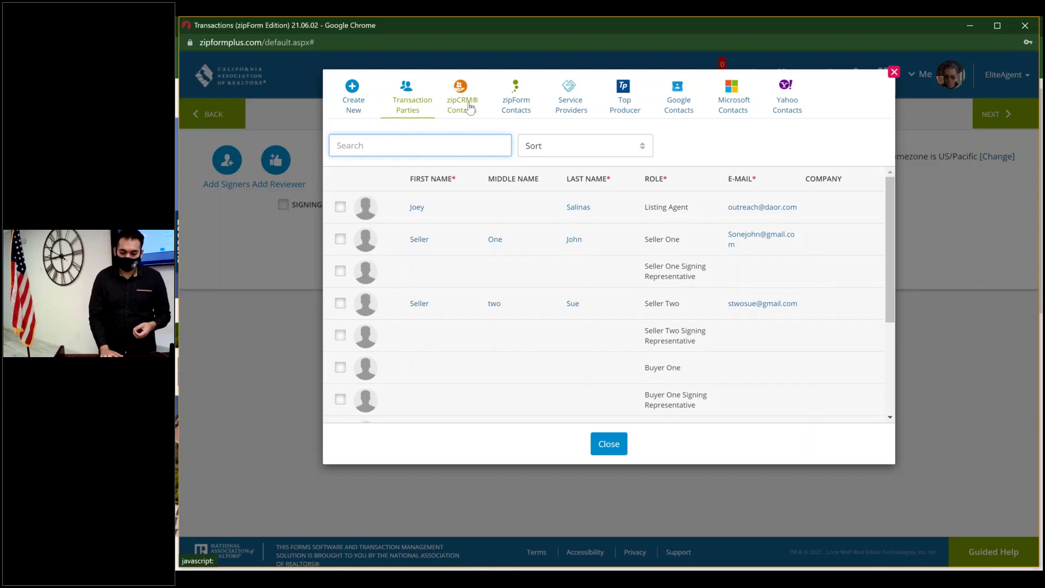
pyautogui.click(512, 105)
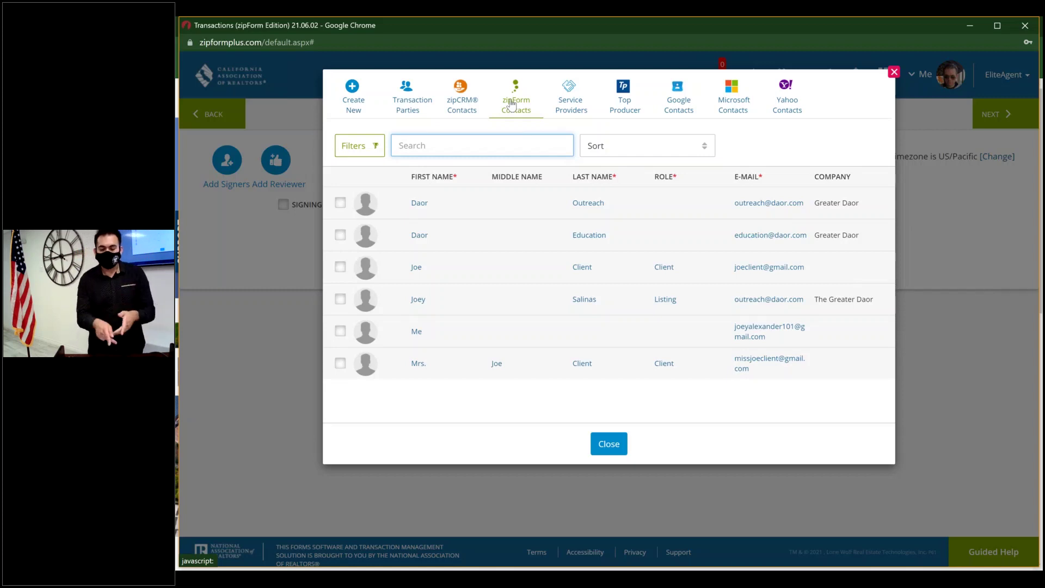
pyautogui.click(581, 110)
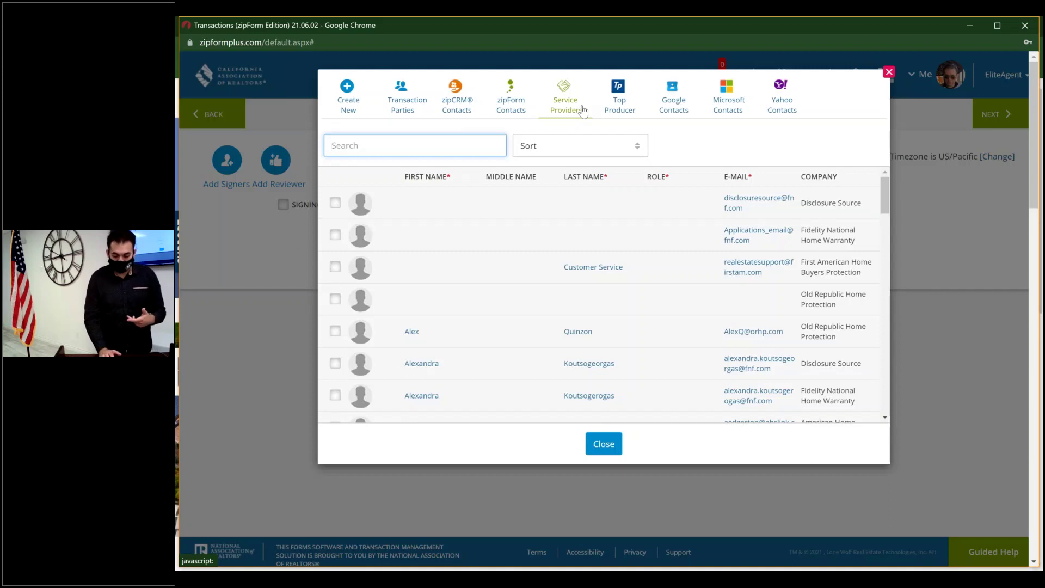
pyautogui.click(629, 112)
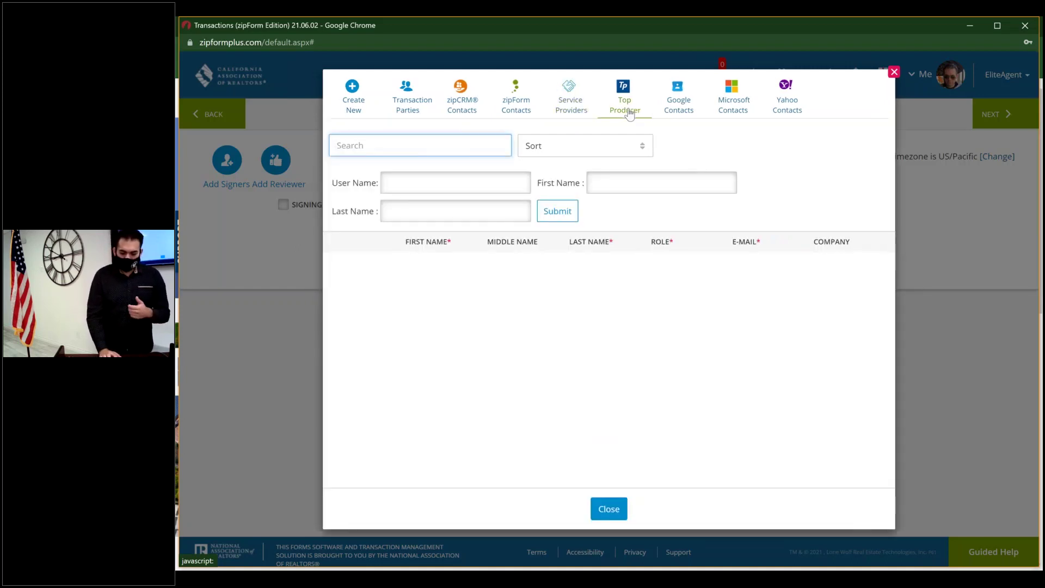
pyautogui.click(684, 106)
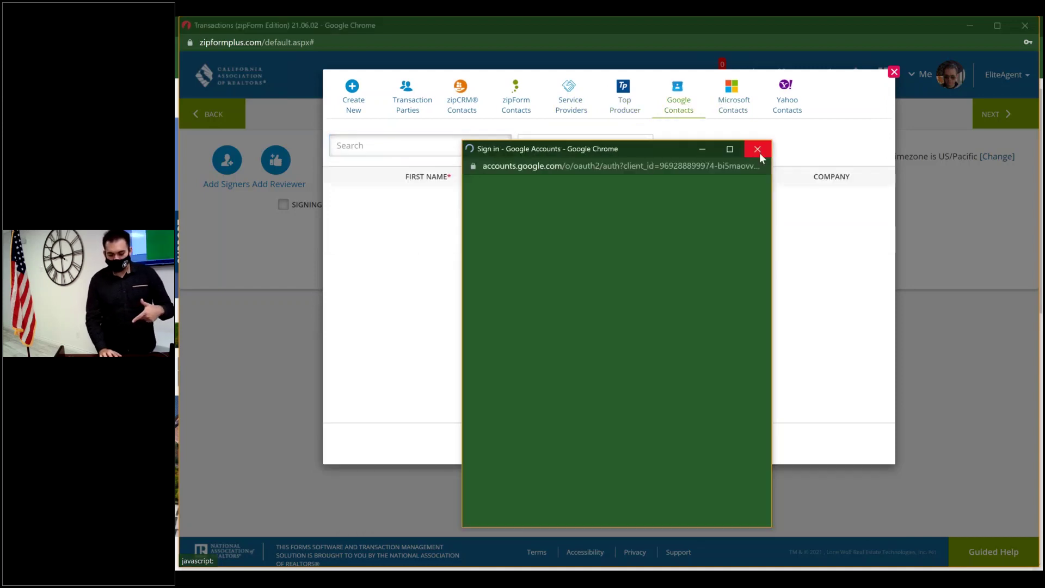
pyautogui.click(758, 151)
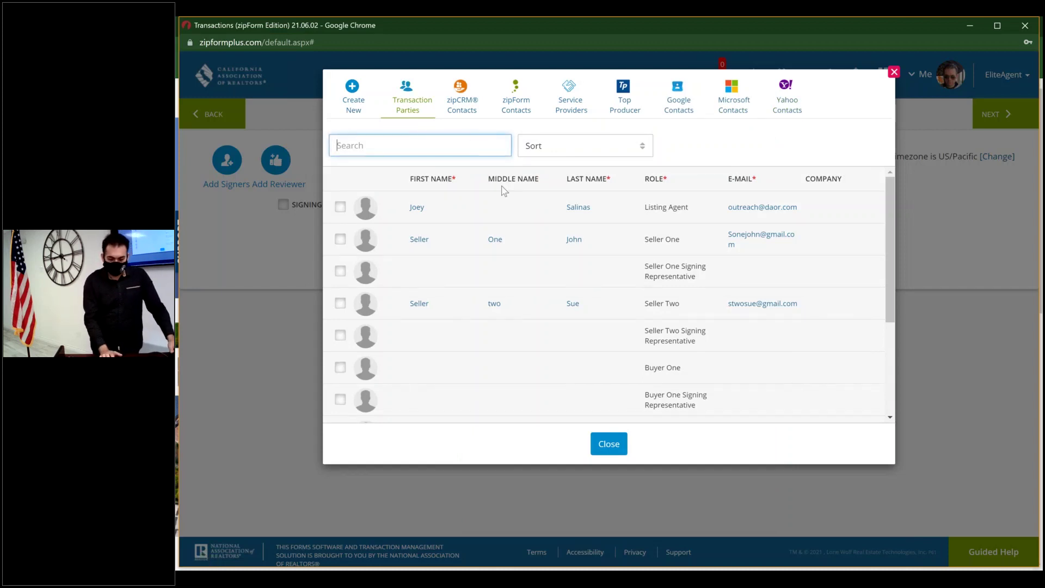
# - Add the Listing Agent, Seller One and Seller Two from Transaction Parties as signers
pyautogui.click(343, 209)
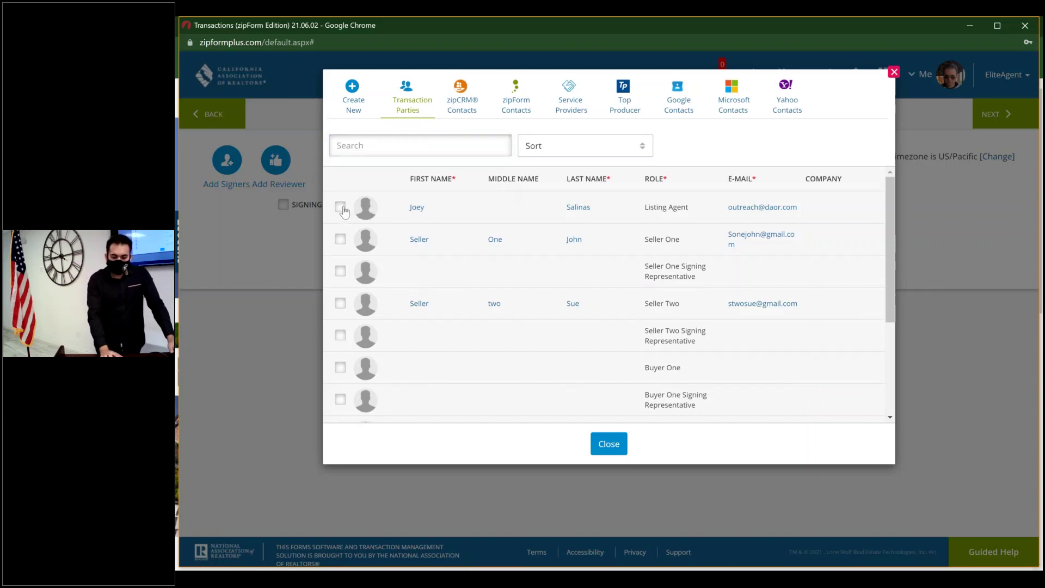
pyautogui.click(340, 241)
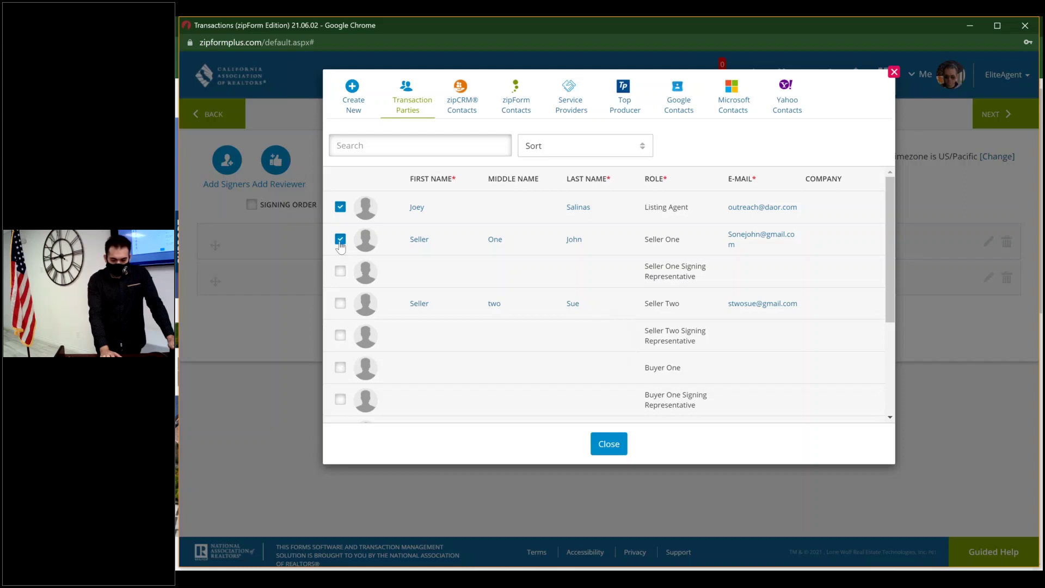
pyautogui.click(340, 303)
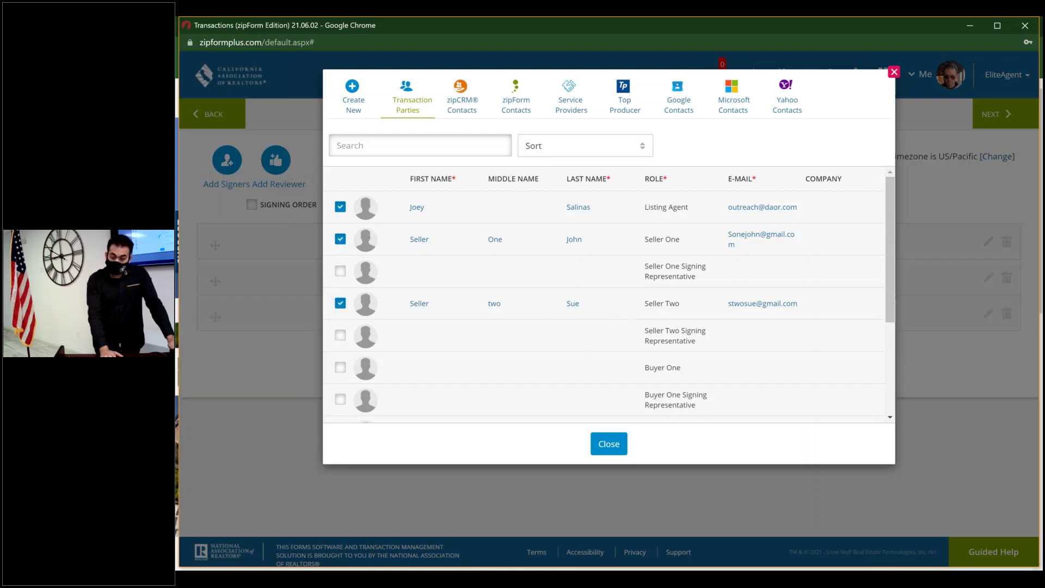
pyautogui.click(618, 442)
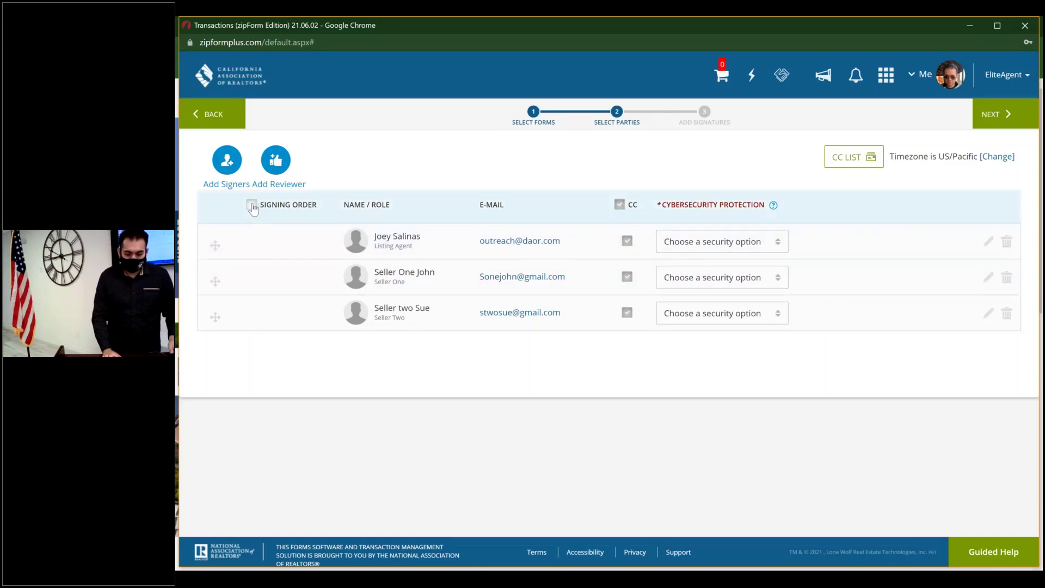
# - Turn on signing order, with the listing agent at 1 and Seller Two set to 2
pyautogui.click(252, 206)
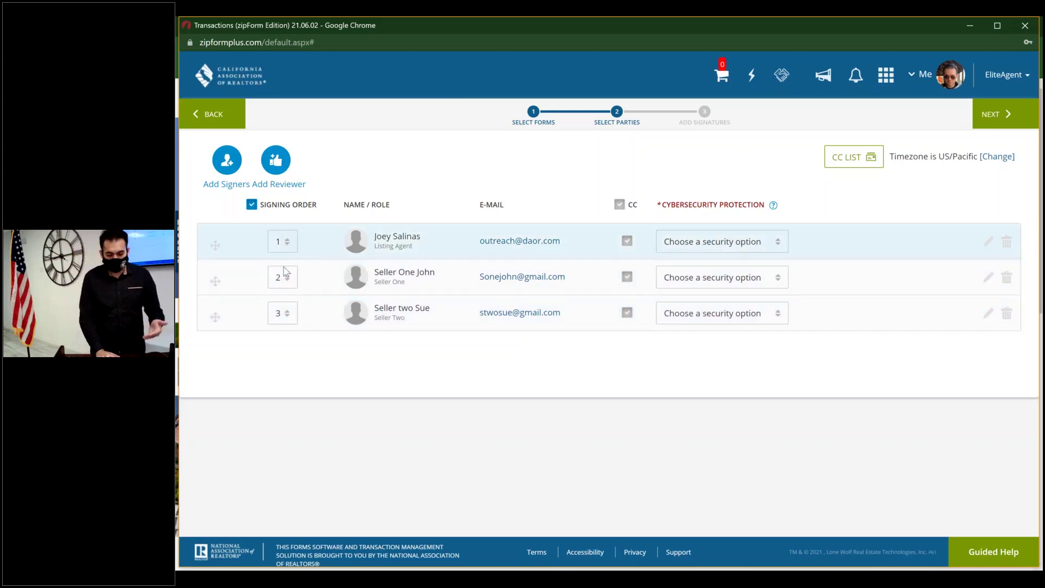
pyautogui.click(290, 312)
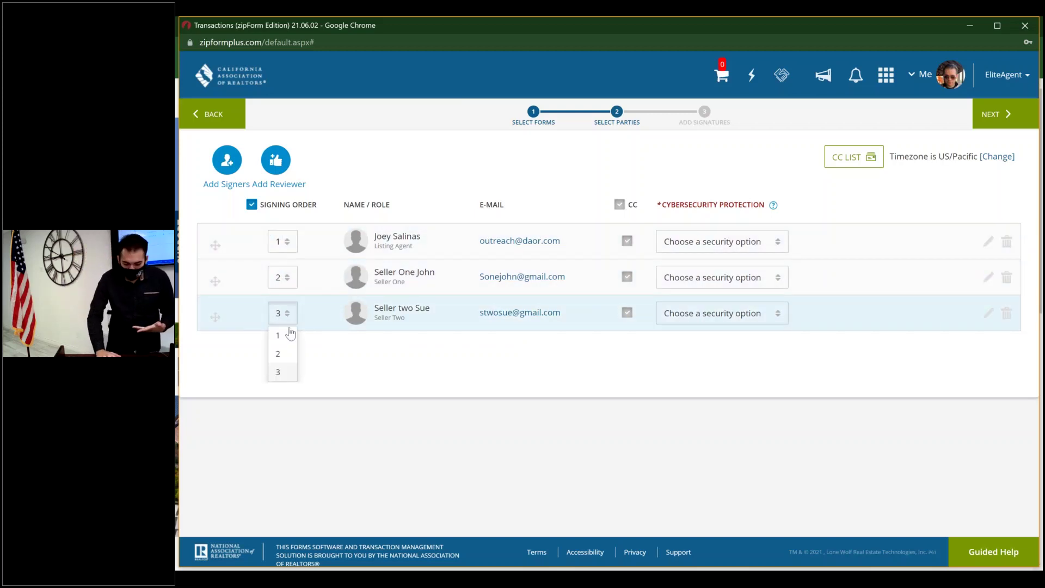
pyautogui.click(287, 354)
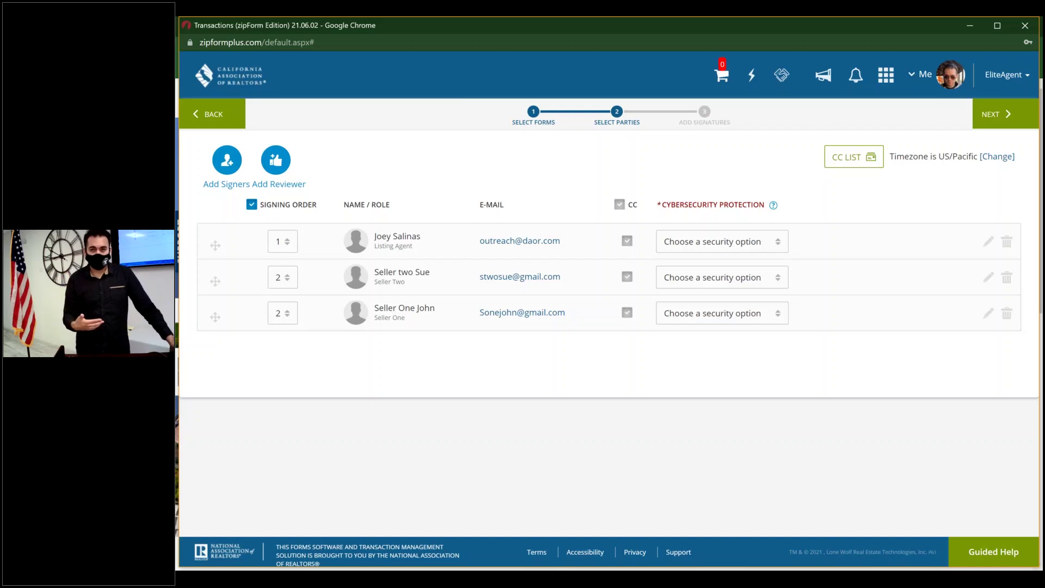
# - Turn off signing order, then add a blank CC list entry and close the list unsaved
pyautogui.click(252, 206)
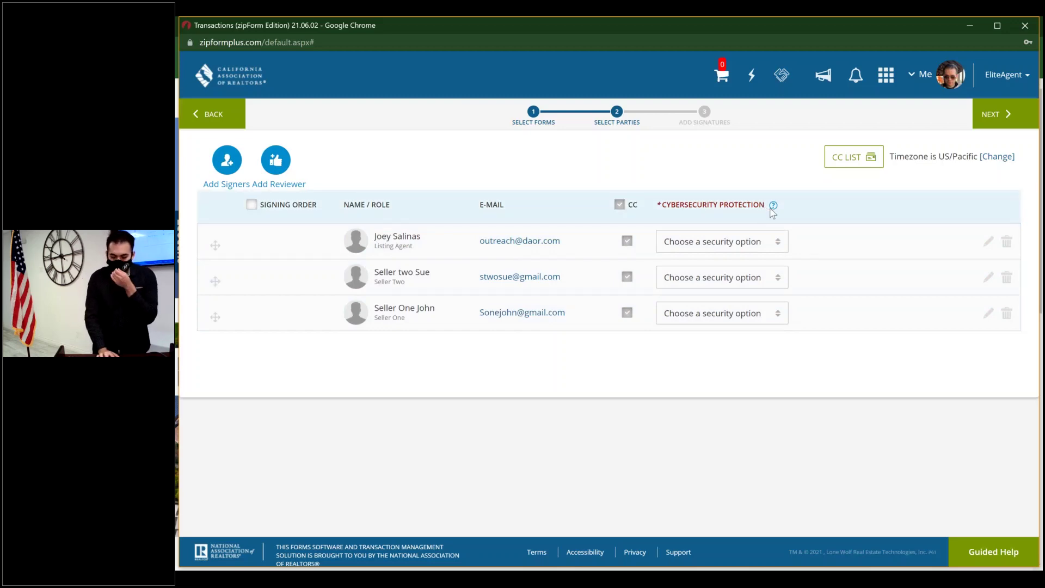
pyautogui.moveTo(774, 206)
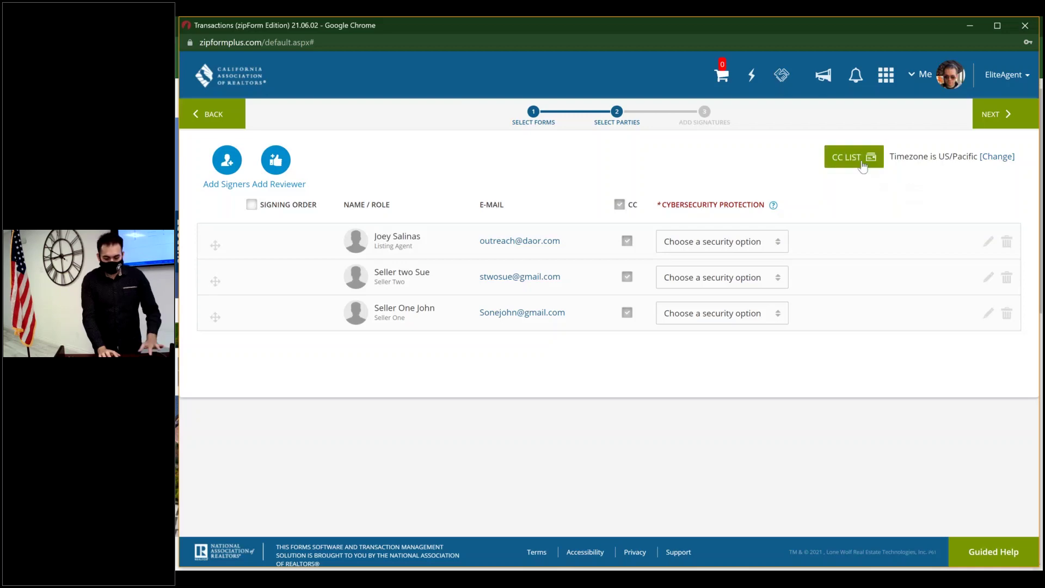
pyautogui.click(863, 166)
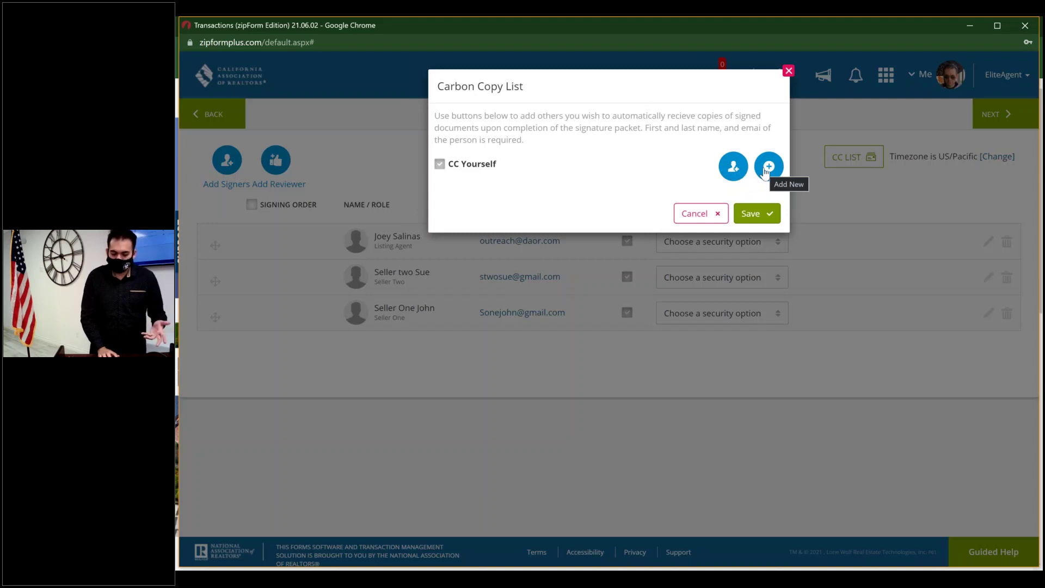
pyautogui.click(767, 169)
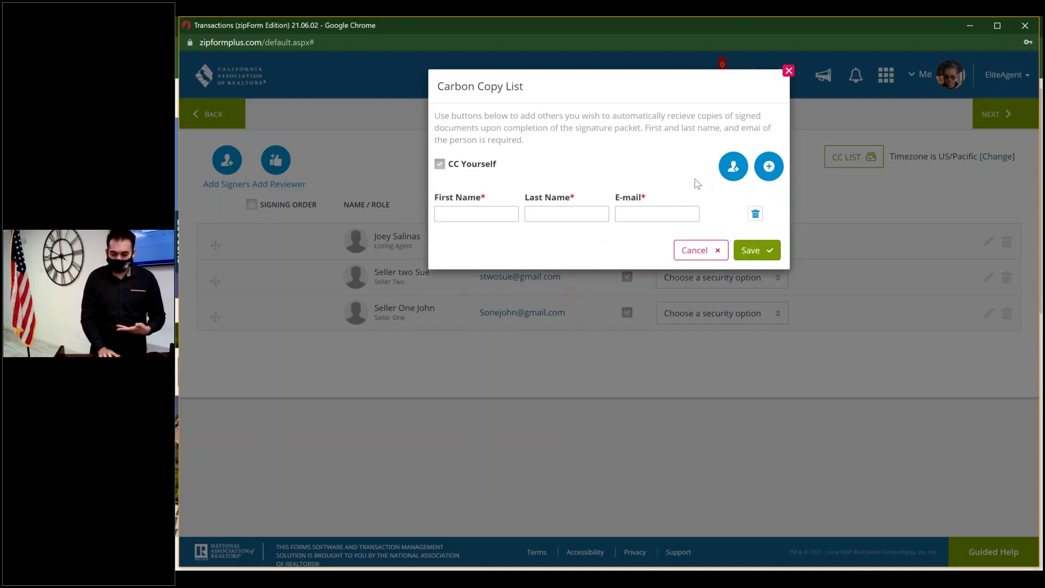
pyautogui.click(788, 72)
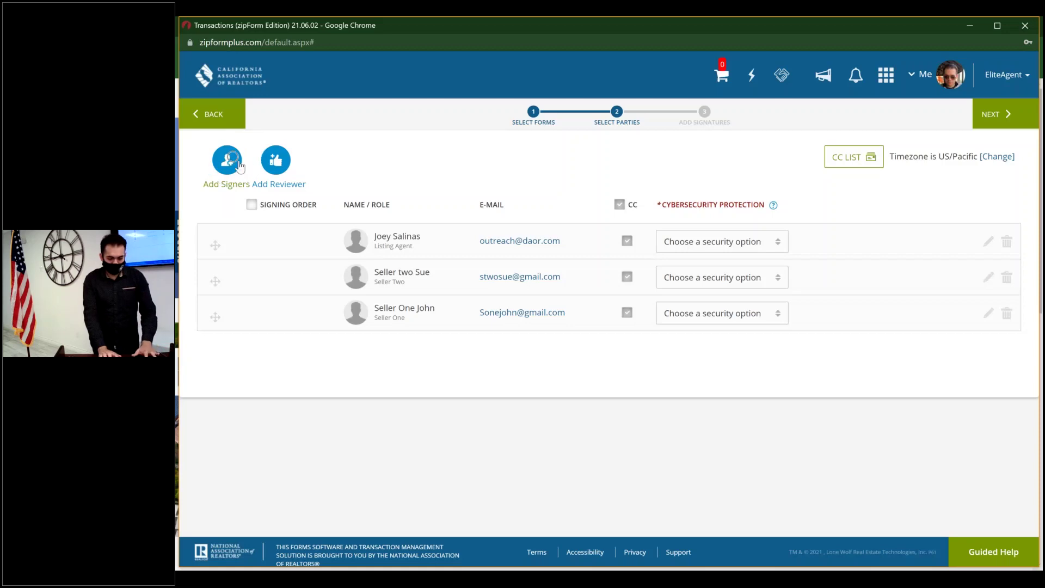
pyautogui.click(284, 169)
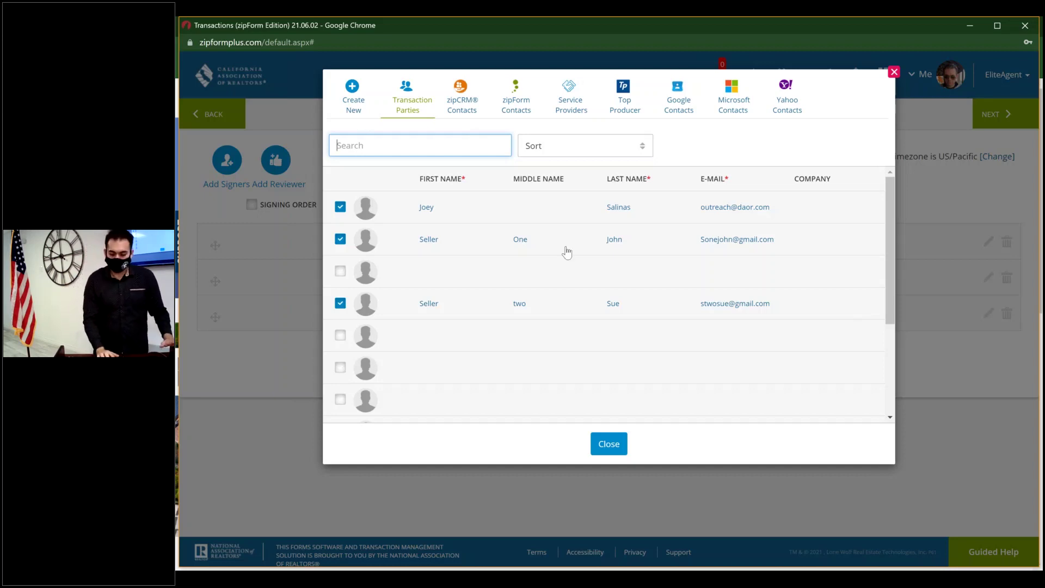
pyautogui.click(895, 73)
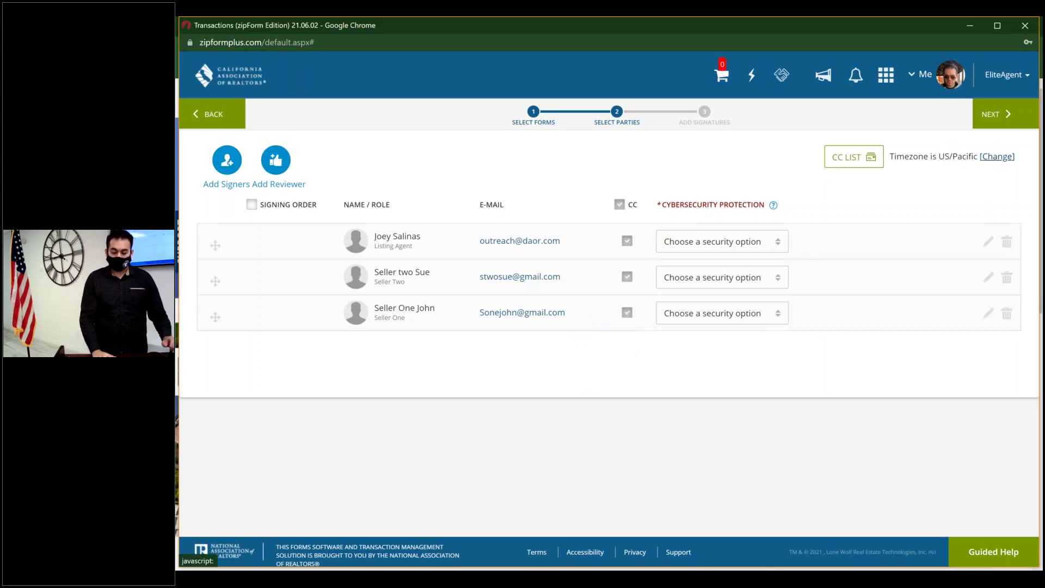
# - Review the packet's timezone, keep US/Pacific, and continue to signature placement
pyautogui.click(965, 162)
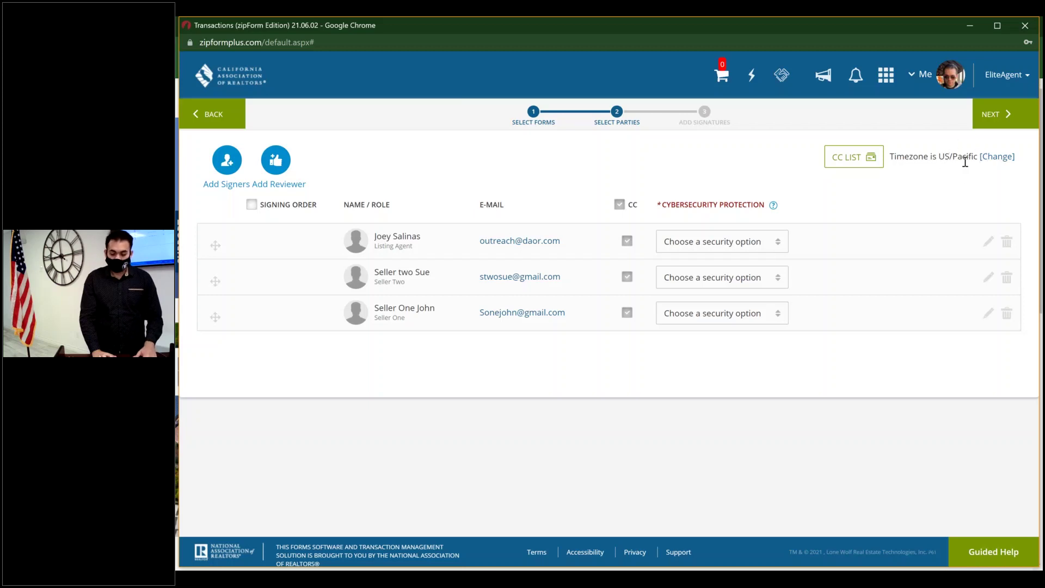
pyautogui.click(965, 162)
pyautogui.click(965, 161)
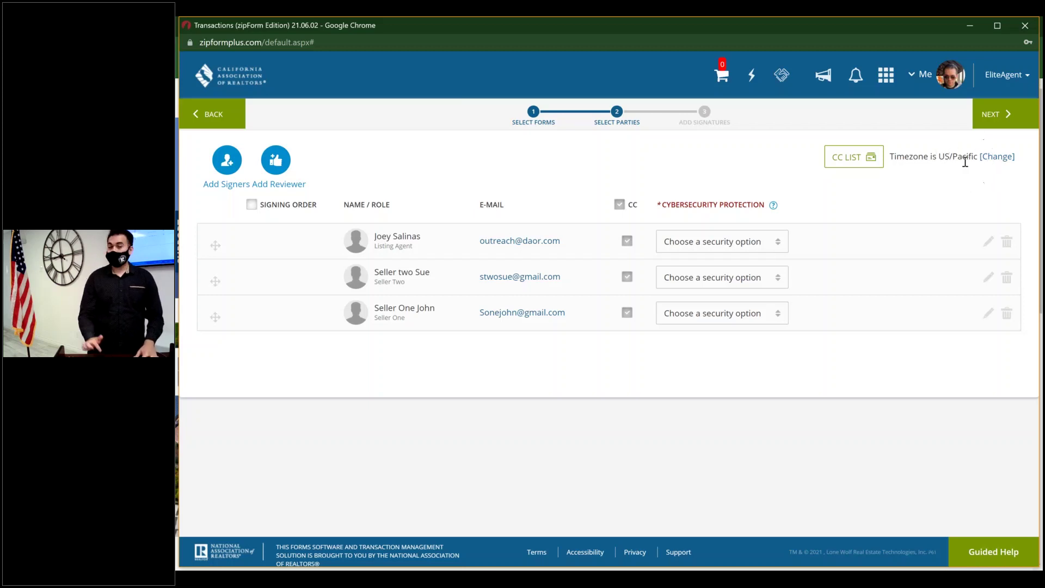
pyautogui.click(965, 162)
pyautogui.click(965, 162)
pyautogui.click(966, 162)
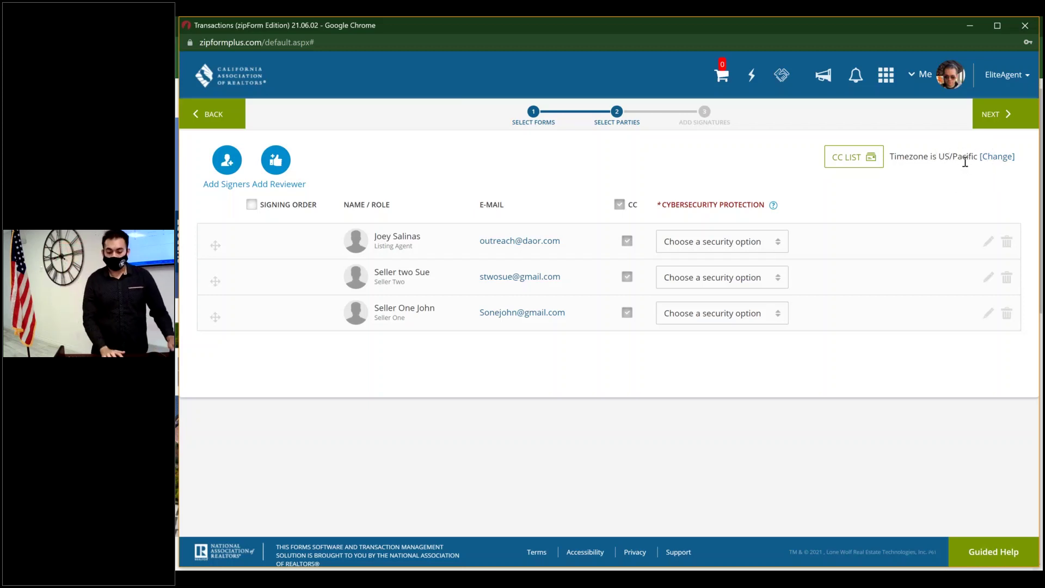
pyautogui.click(995, 159)
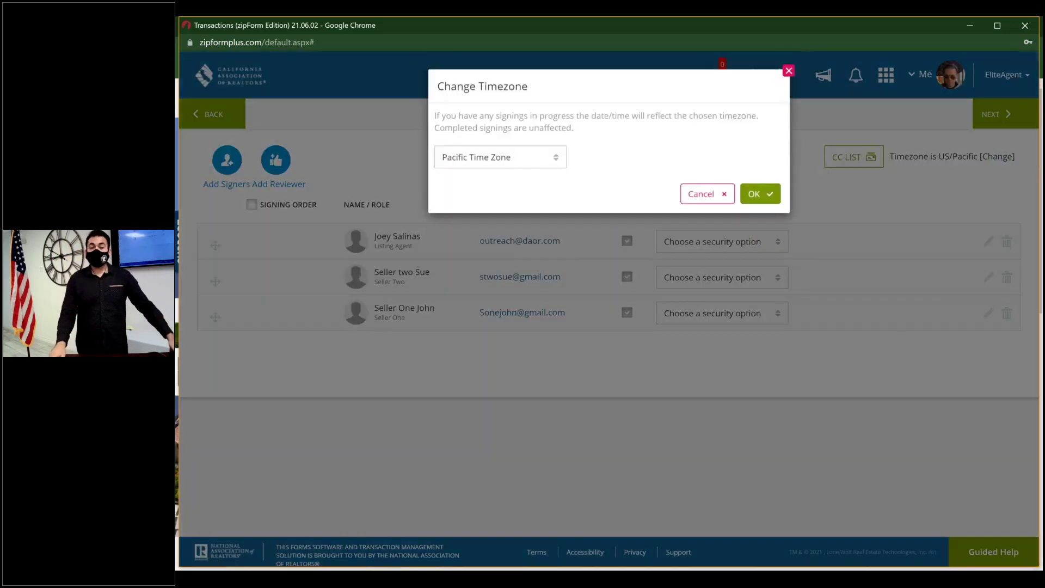
pyautogui.click(550, 165)
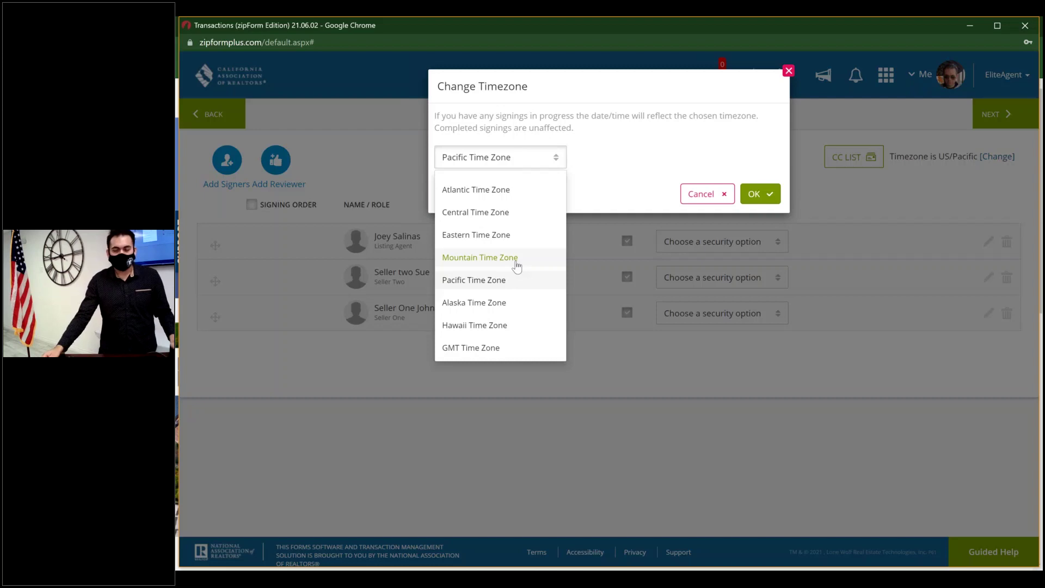
pyautogui.click(789, 71)
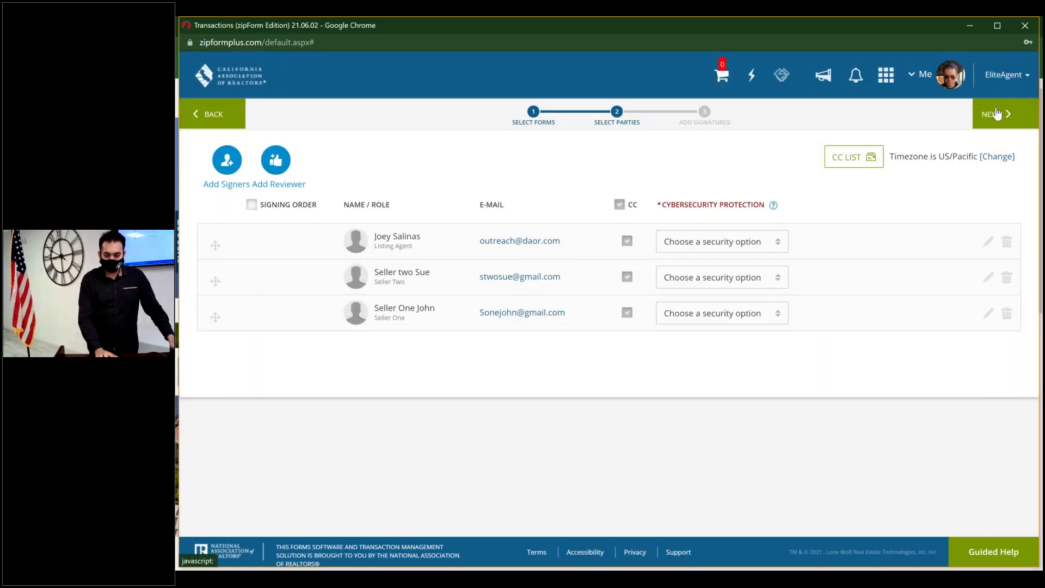
pyautogui.click(997, 116)
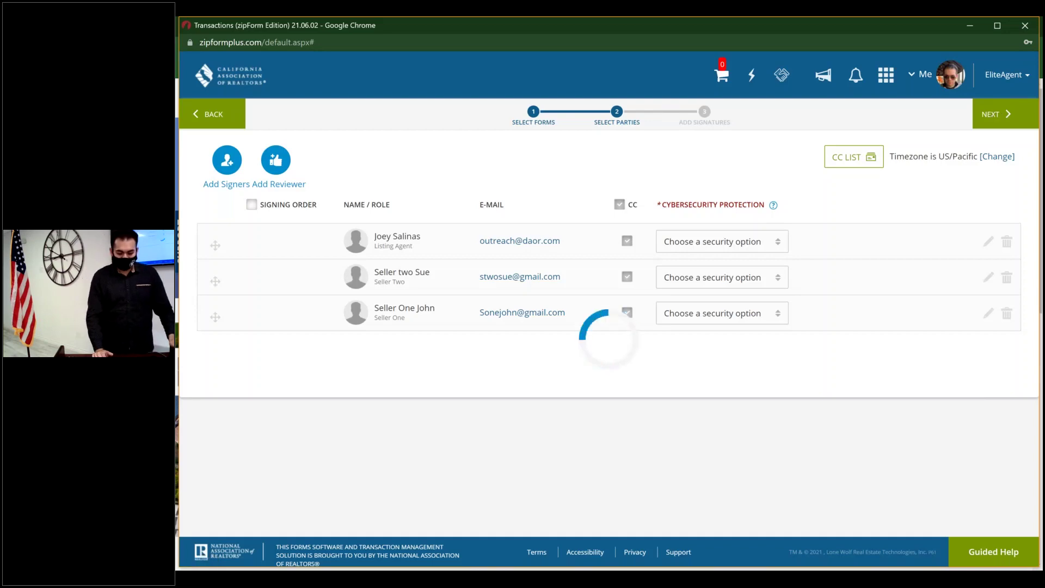
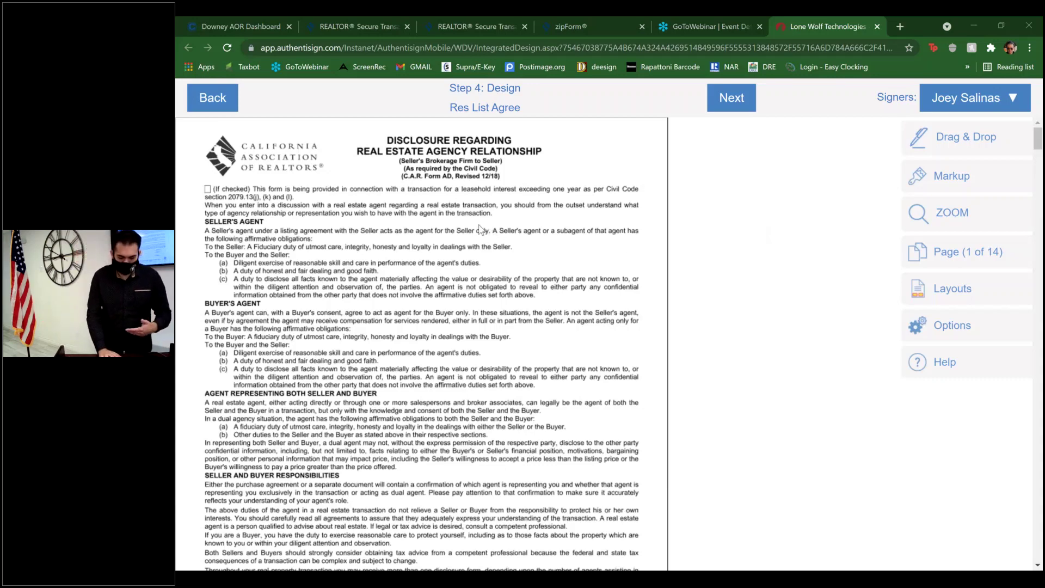
# - Scroll past the agency disclosure's signature fields to the bottom of its second page
pyautogui.scroll(-3, 481, 230)
pyautogui.scroll(-3, 481, 229)
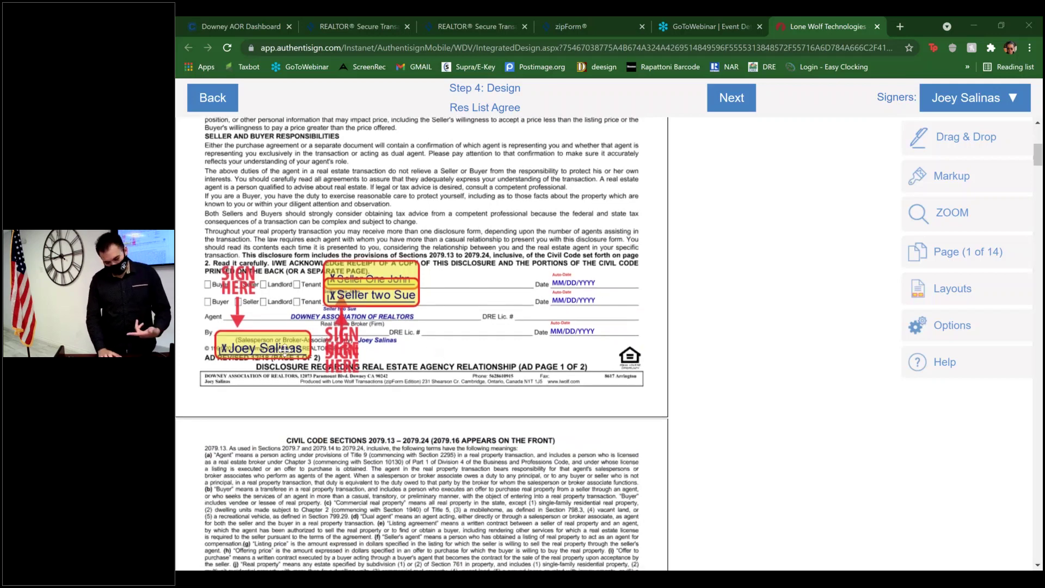
pyautogui.scroll(-1, 512, 312)
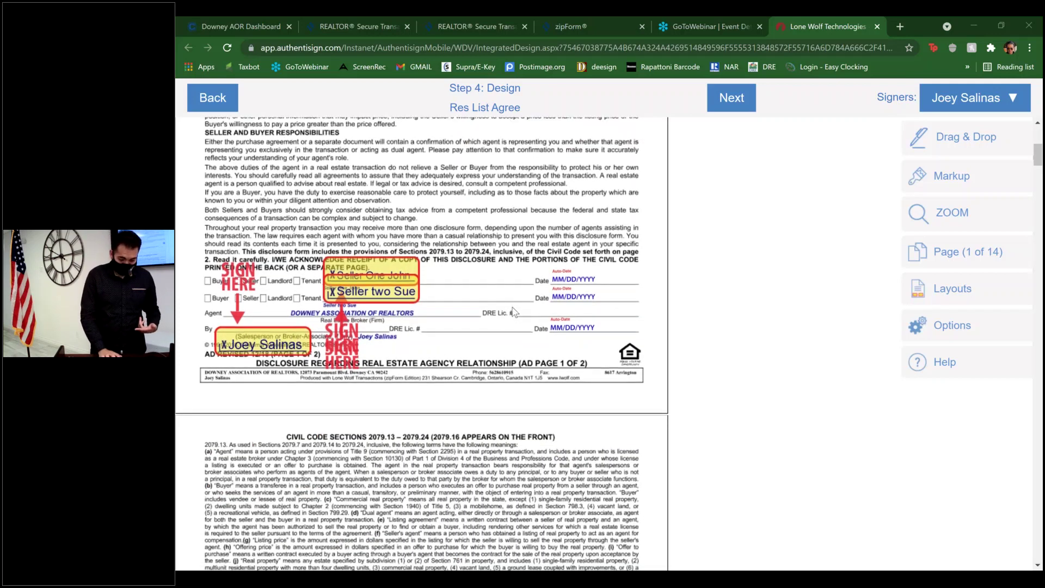
pyautogui.scroll(-3, 513, 311)
pyautogui.scroll(-20, 513, 312)
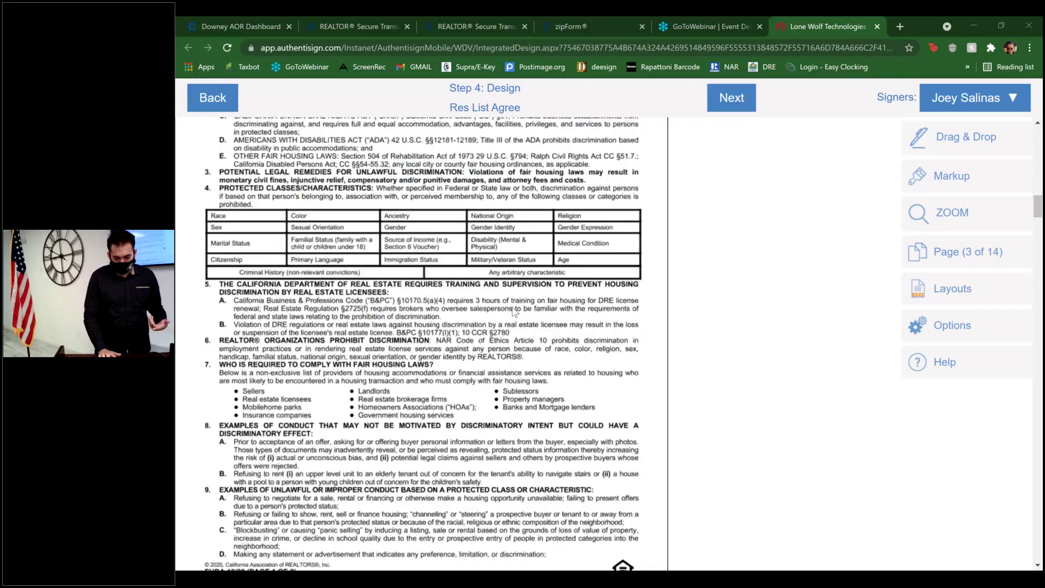
pyautogui.scroll(12, 513, 312)
pyautogui.scroll(1, 569, 266)
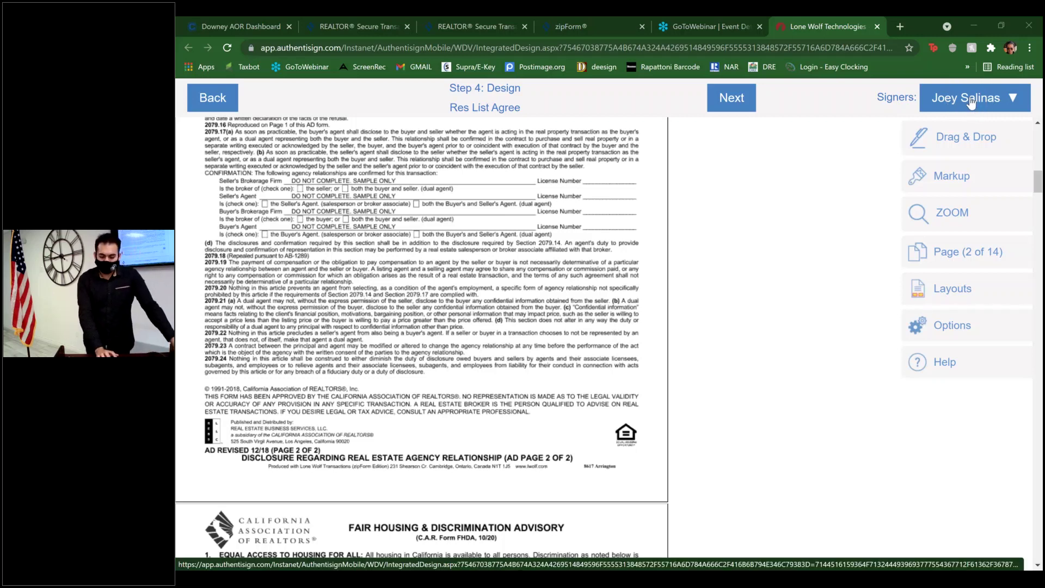
# - Keep the agent as the current signer and show the Drag & Drop signature and initial fields
pyautogui.click(972, 103)
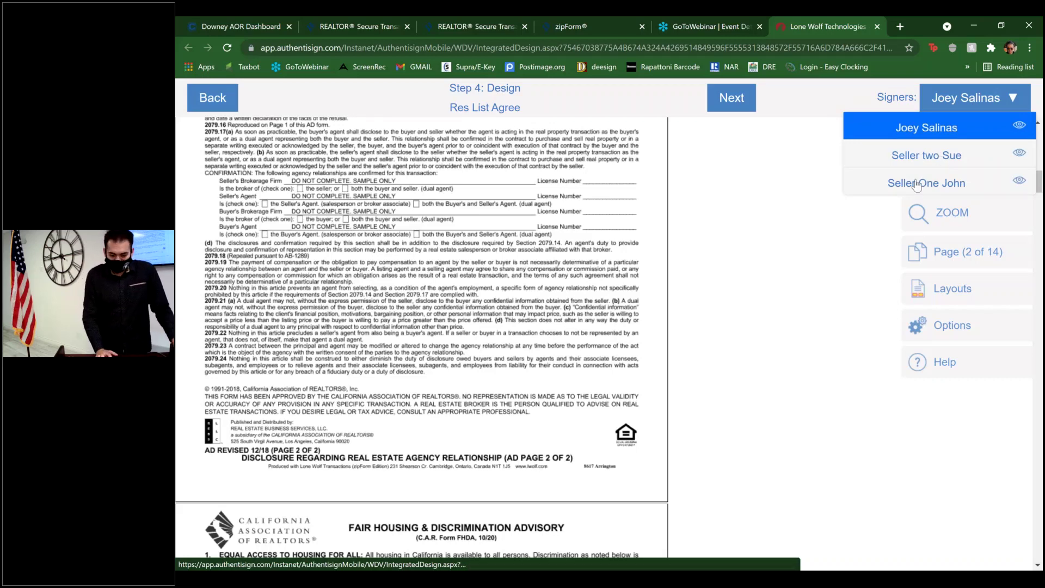
pyautogui.click(926, 130)
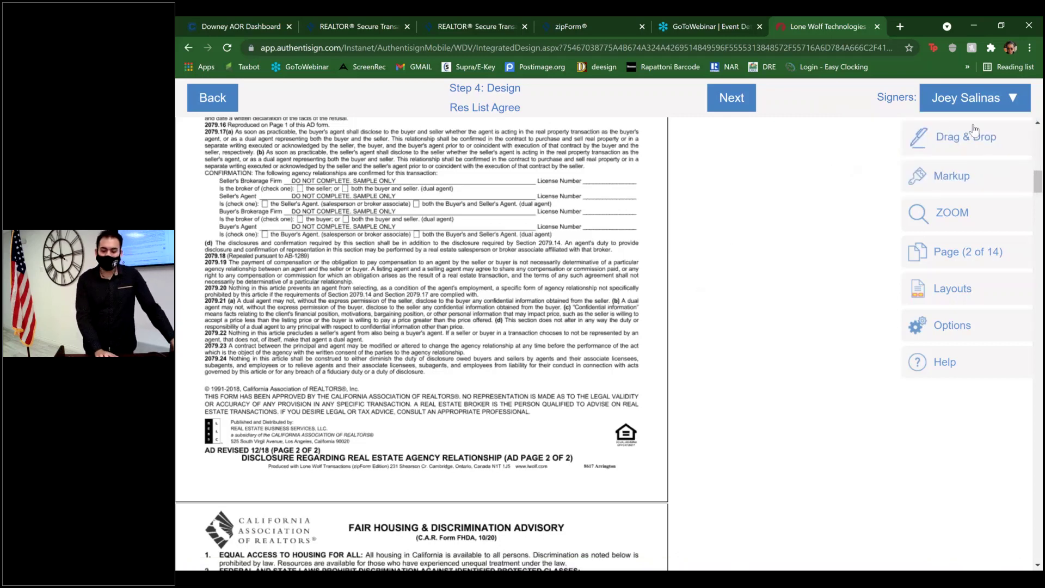
pyautogui.click(967, 143)
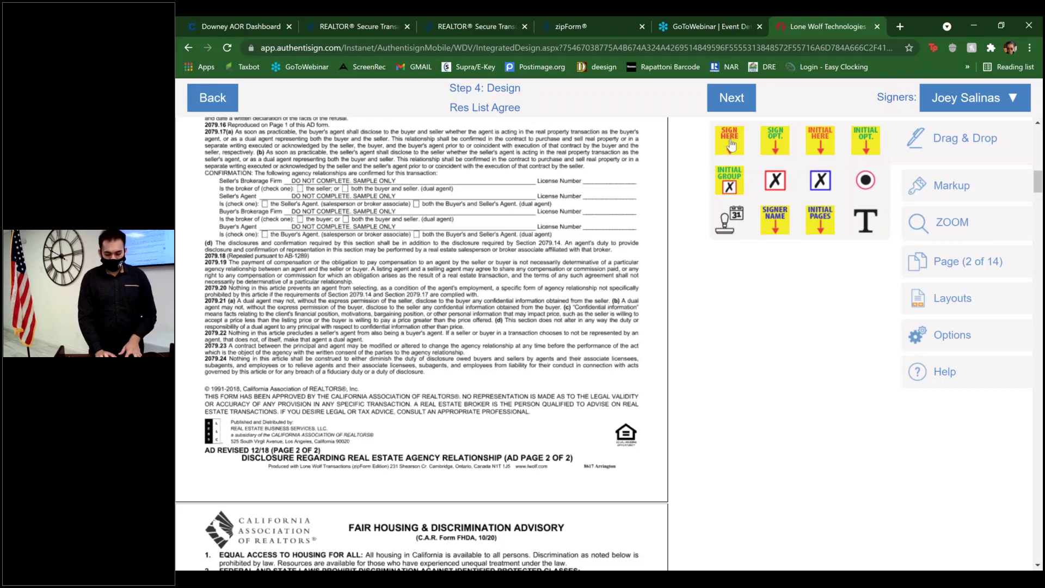
pyautogui.moveTo(731, 144)
pyautogui.mouseDown()
pyautogui.moveTo(687, 188)
pyautogui.moveTo(648, 197)
pyautogui.moveTo(588, 202)
pyautogui.moveTo(464, 170)
pyautogui.moveTo(602, 125)
pyautogui.mouseUp()
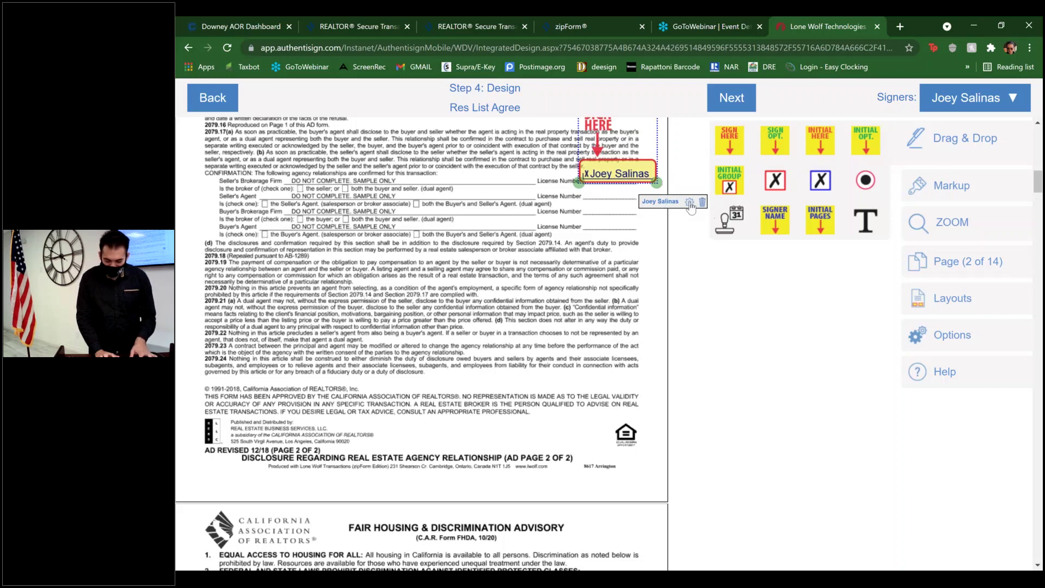
pyautogui.click(690, 203)
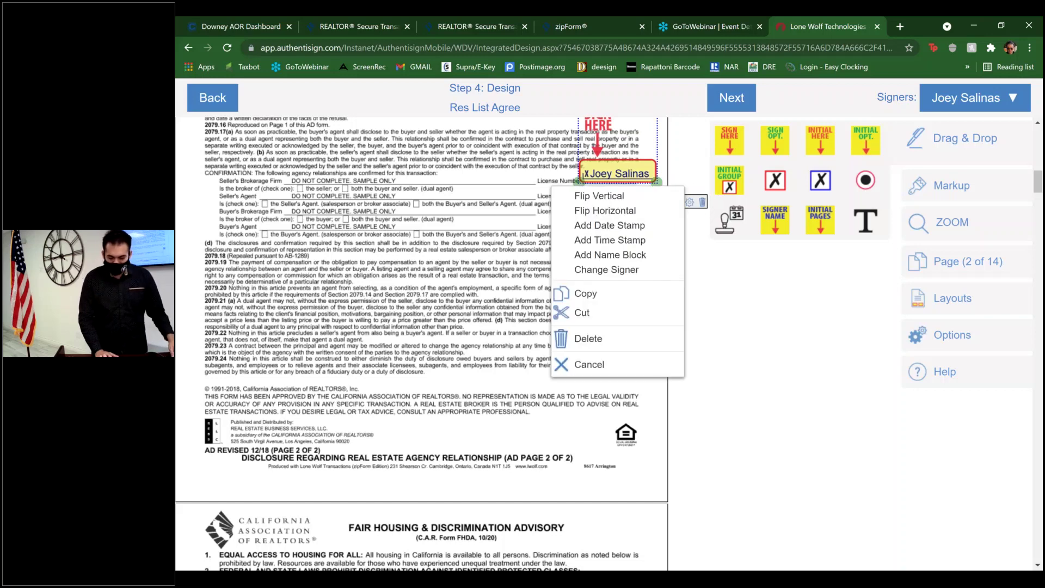
pyautogui.click(633, 197)
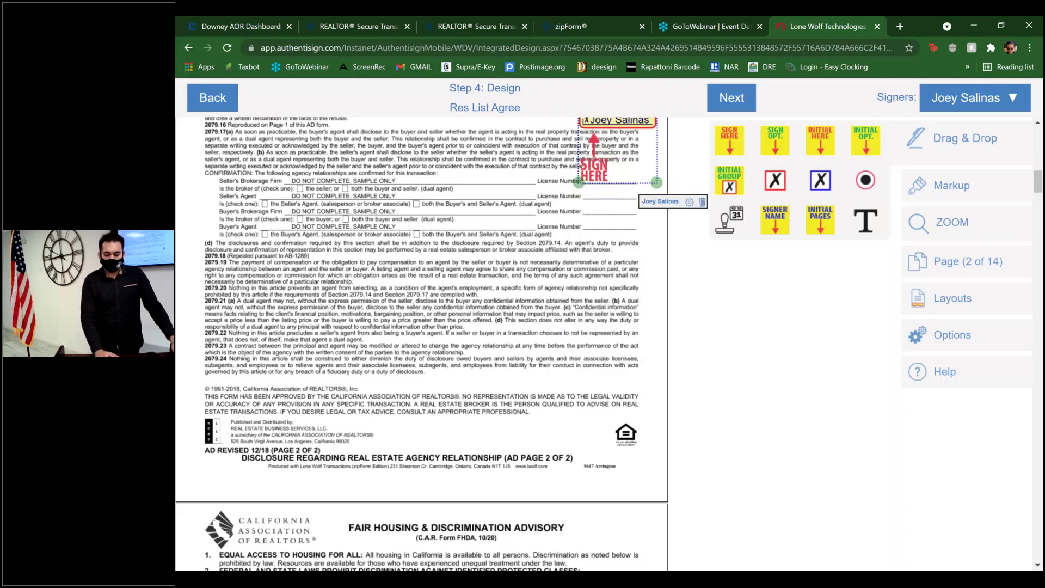
pyautogui.click(690, 204)
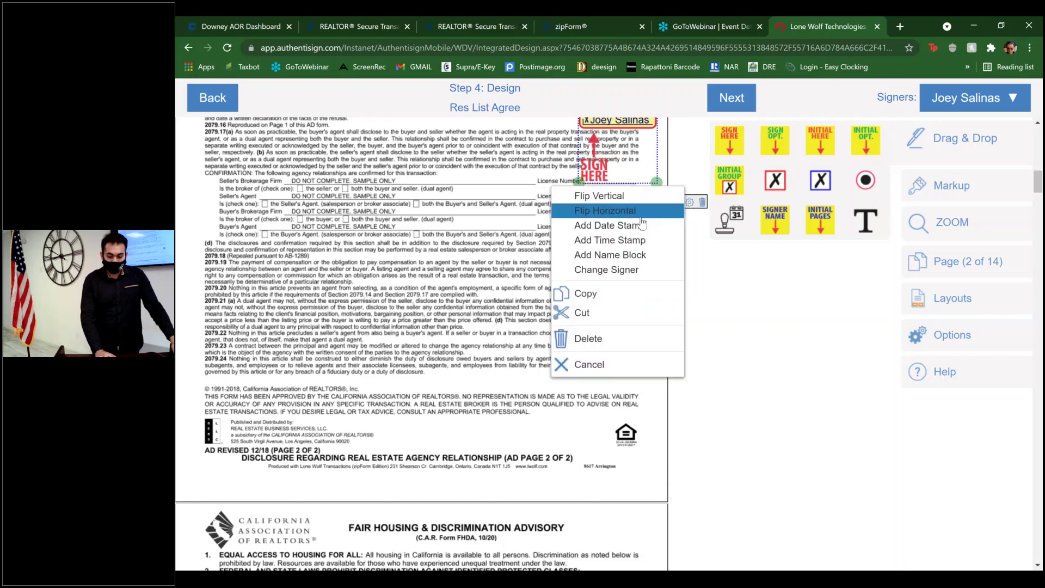
pyautogui.click(640, 211)
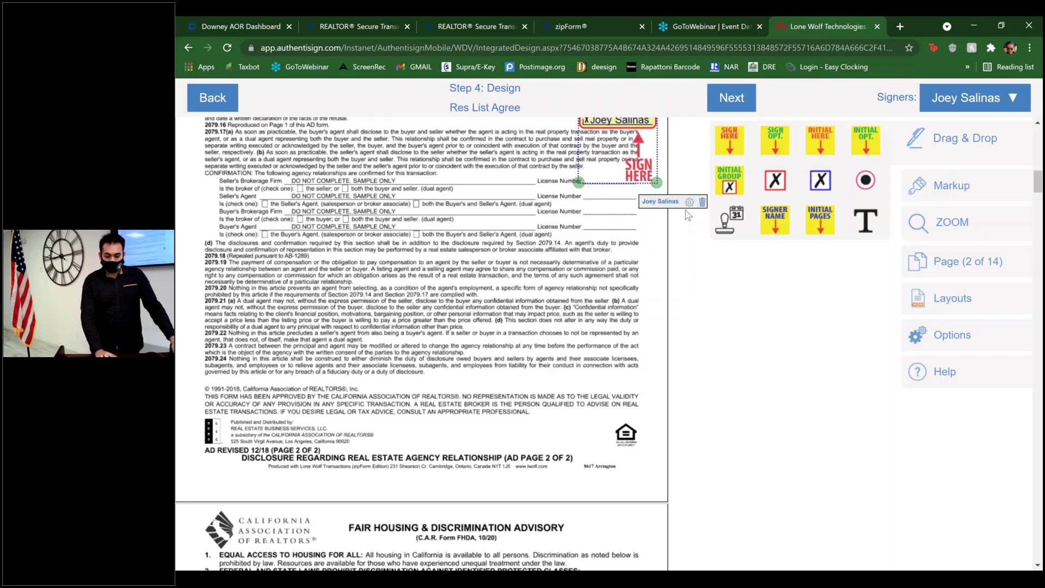
pyautogui.click(689, 204)
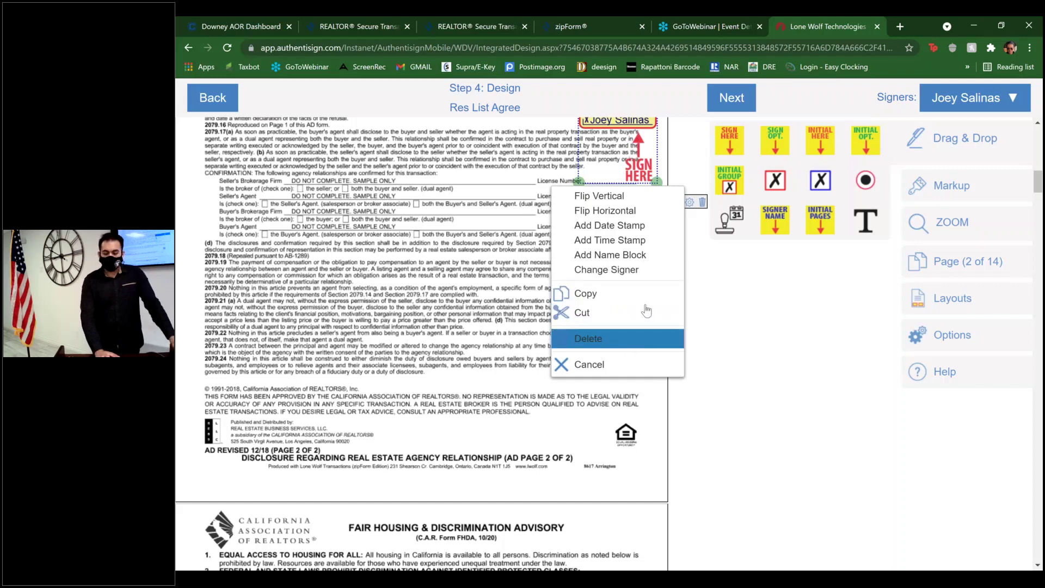
pyautogui.click(645, 160)
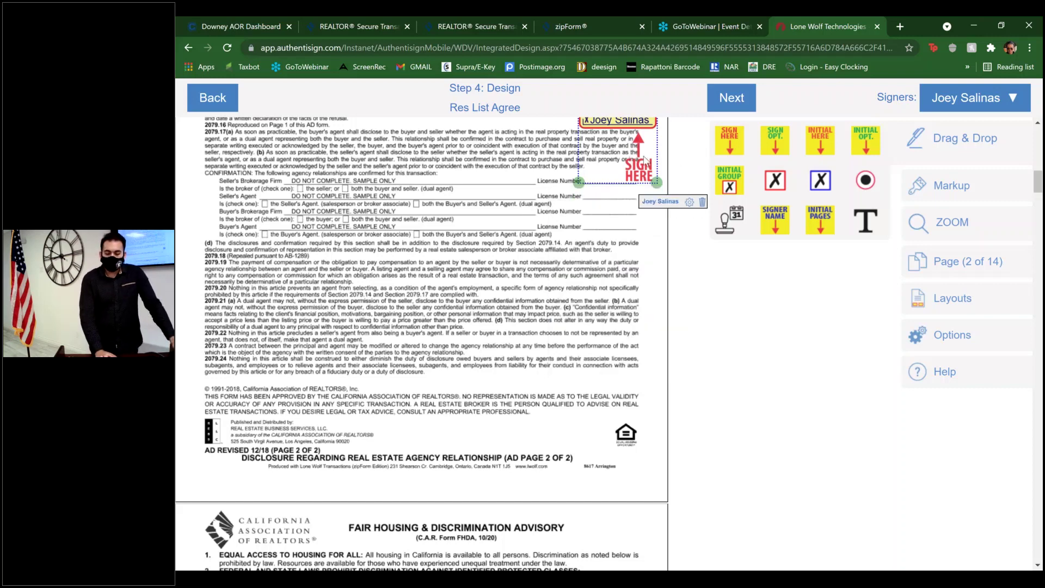
pyautogui.press('Delete')
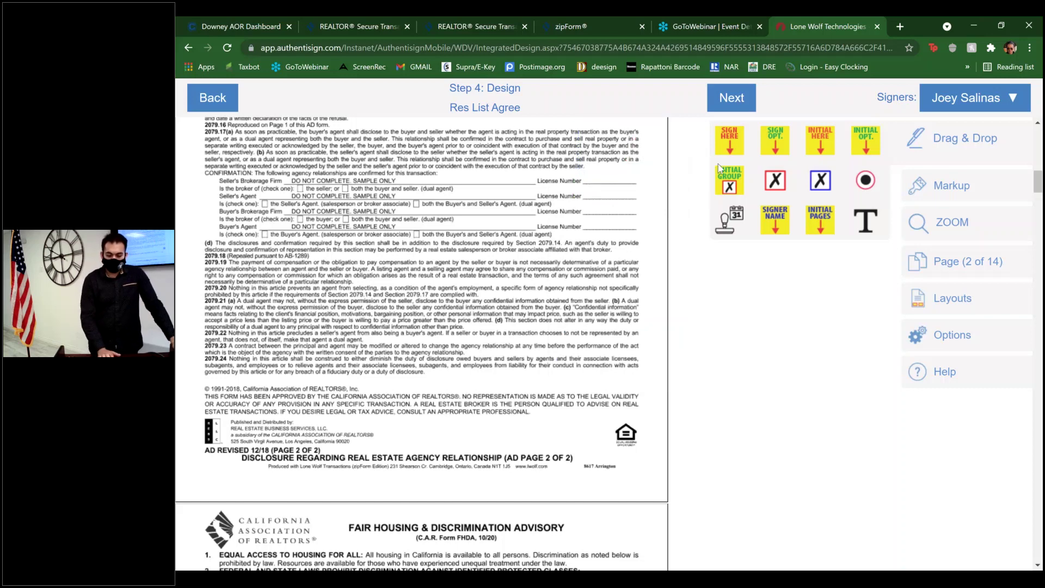
# - Collapse the Drag & Drop field palette and the Markup tools
pyautogui.click(965, 140)
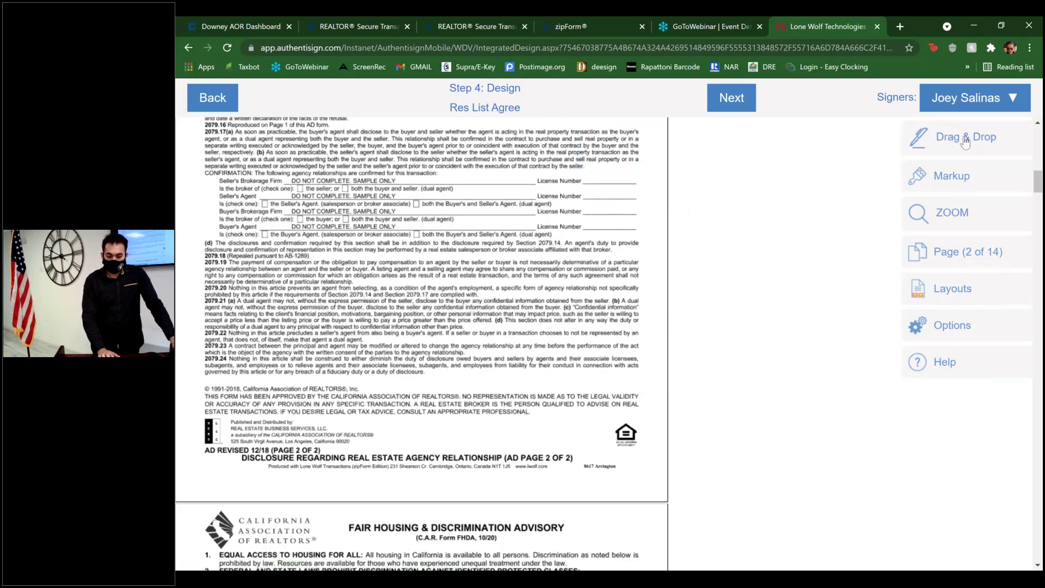
pyautogui.click(967, 178)
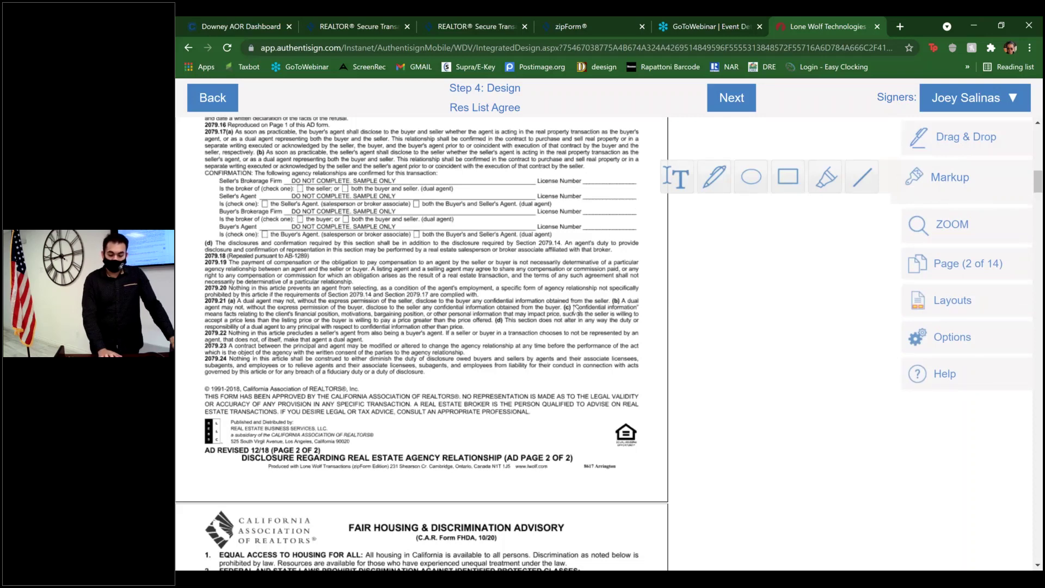
pyautogui.click(964, 183)
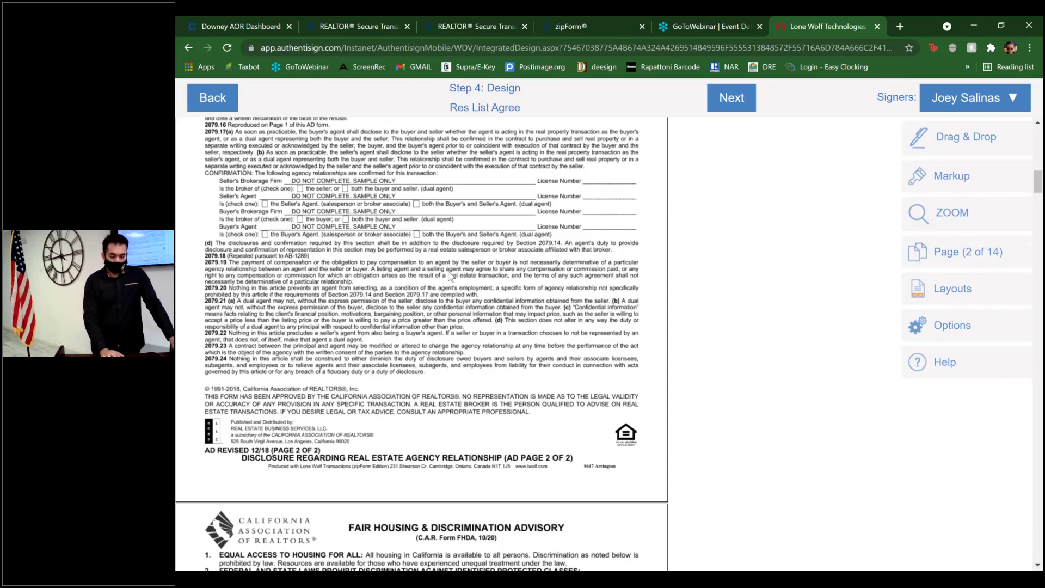
# - Scroll down to the Wire Fraud Advisory on page 6
pyautogui.scroll(-1, 450, 277)
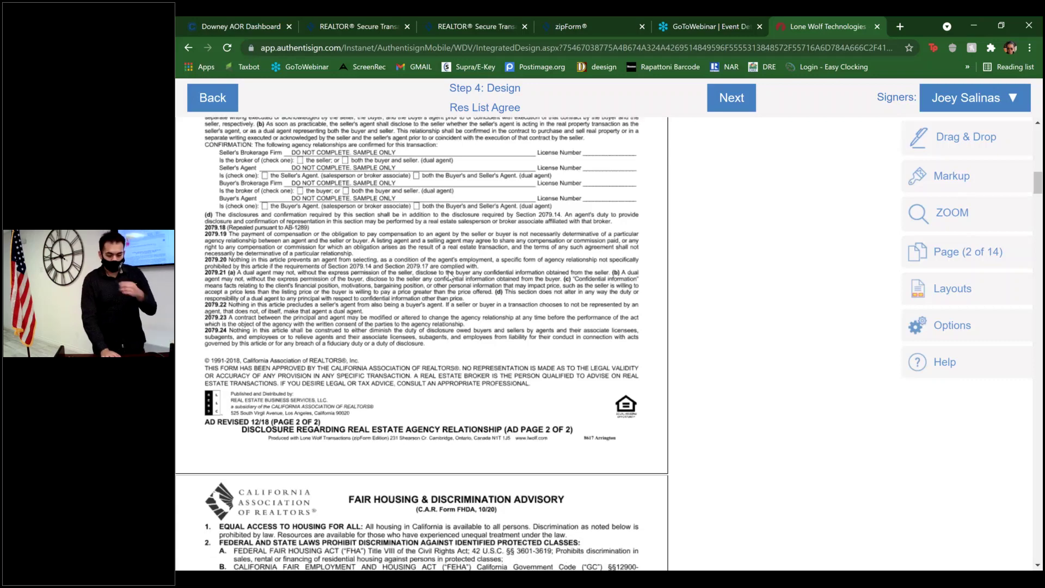
pyautogui.scroll(-15, 450, 276)
pyautogui.scroll(-6, 450, 276)
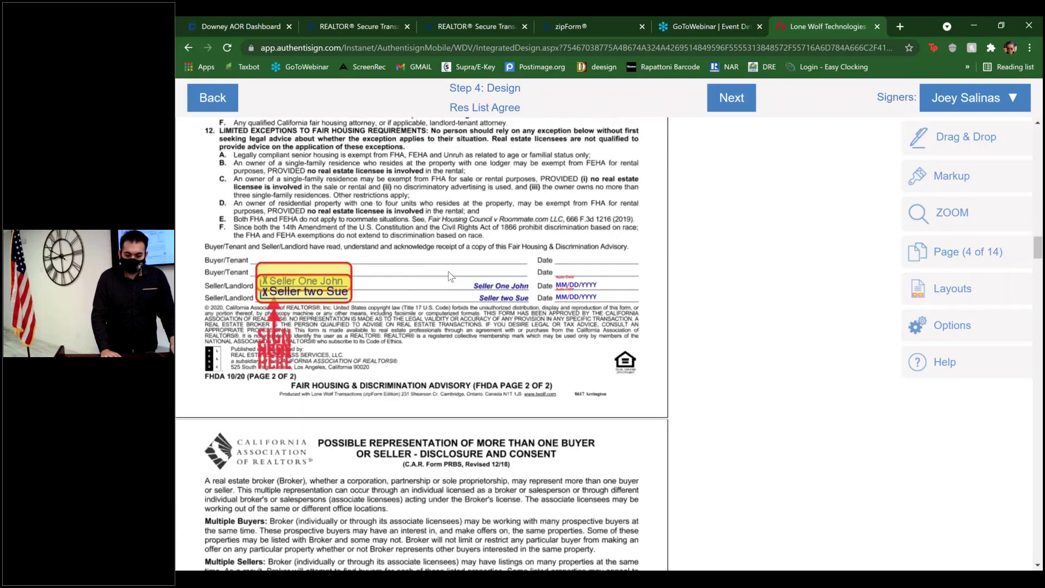
pyautogui.scroll(-15, 450, 276)
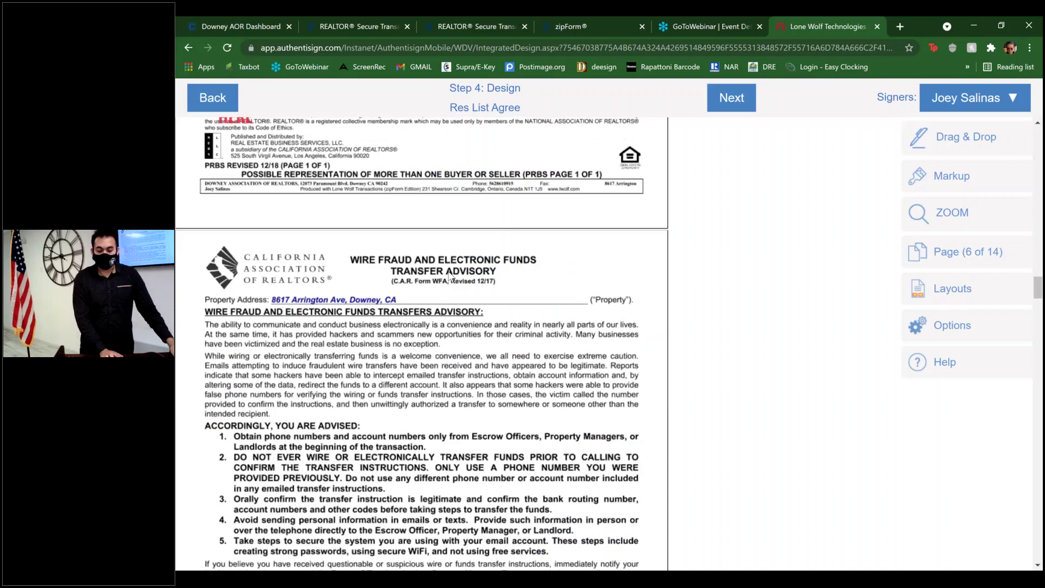
pyautogui.scroll(-1, 450, 276)
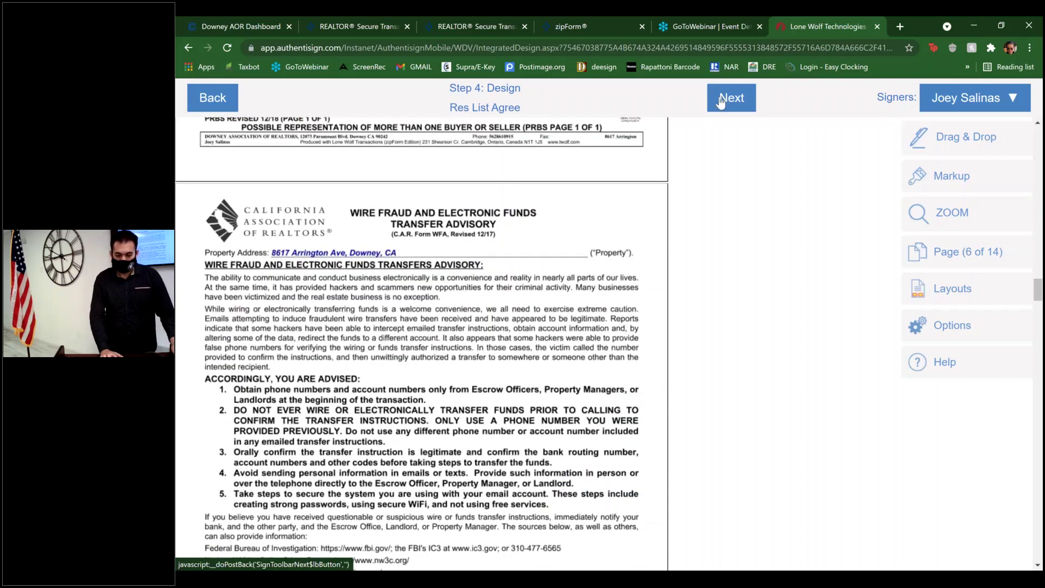
# - Finalize the signing setup, then close the notice without sending invitations
pyautogui.click(722, 102)
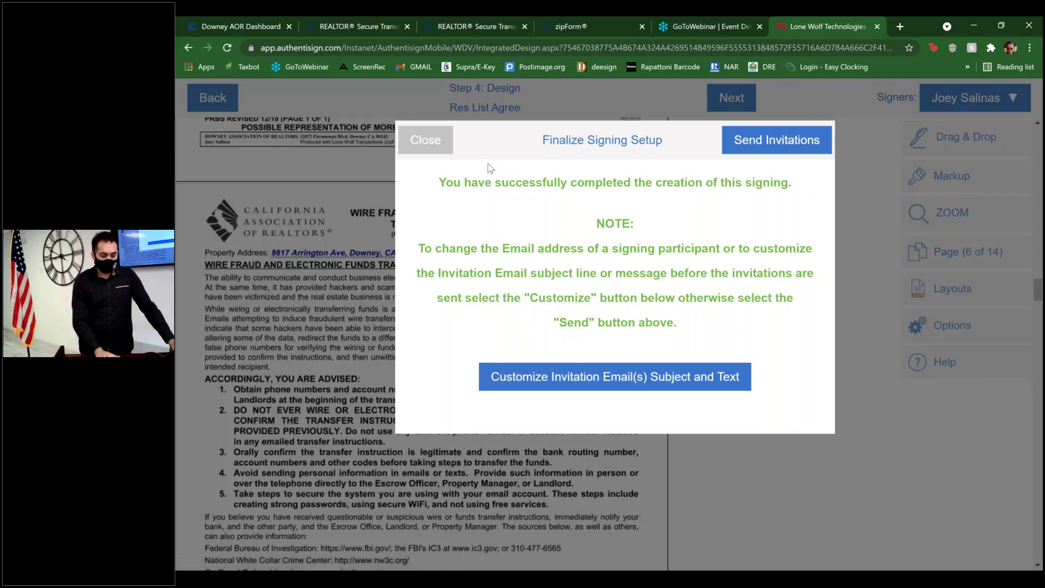
pyautogui.click(434, 150)
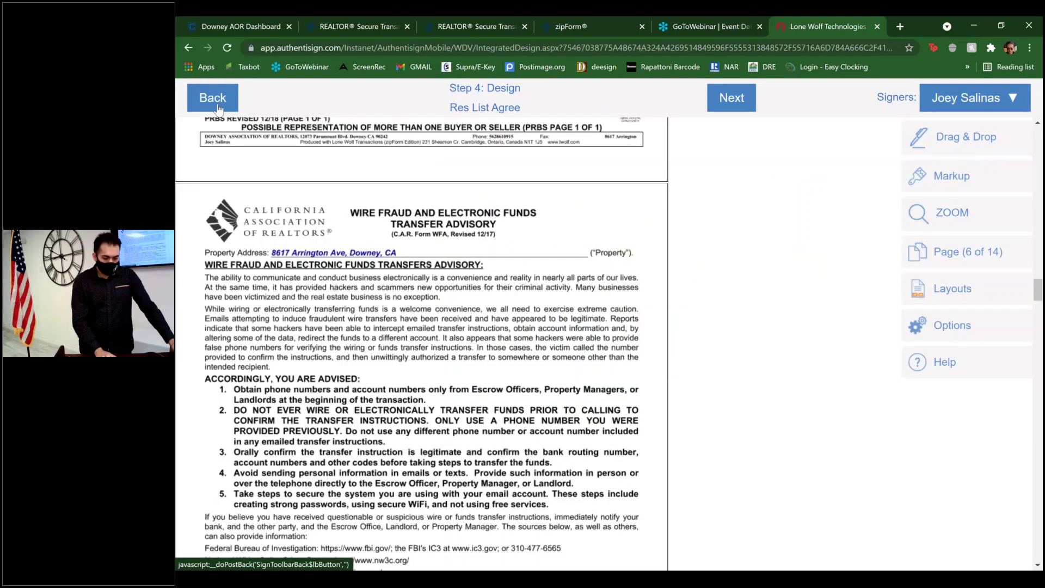
# - Leave the designer without saving and open the Res List Agree packet in the Transactions window
pyautogui.click(218, 107)
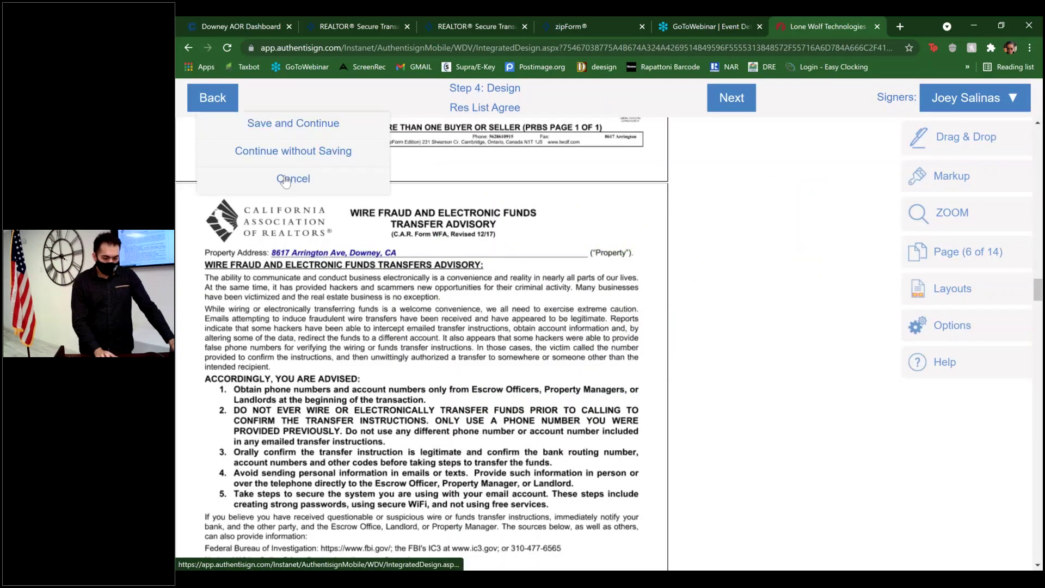
pyautogui.click(306, 153)
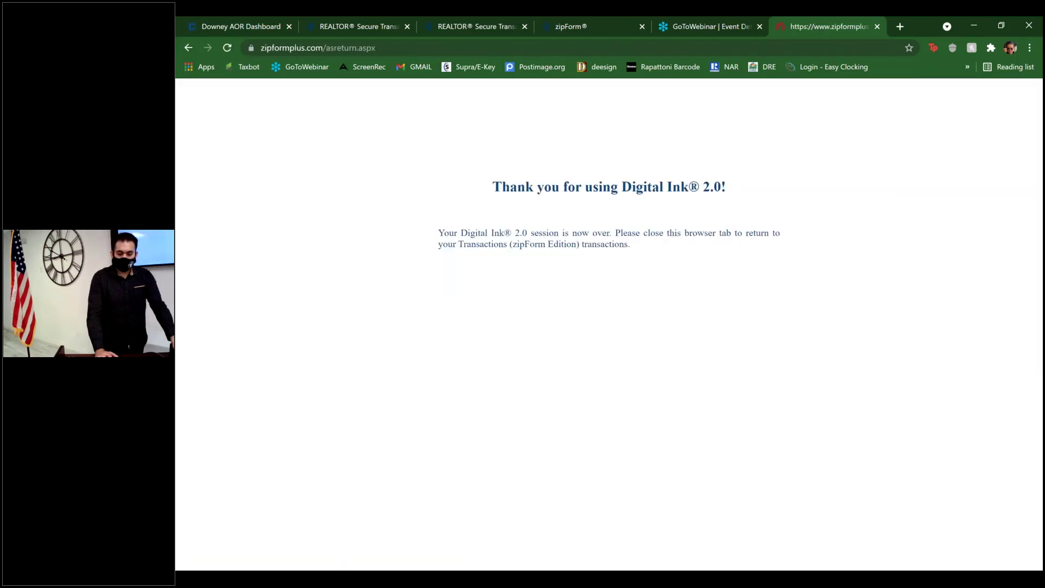
pyautogui.click(307, 1)
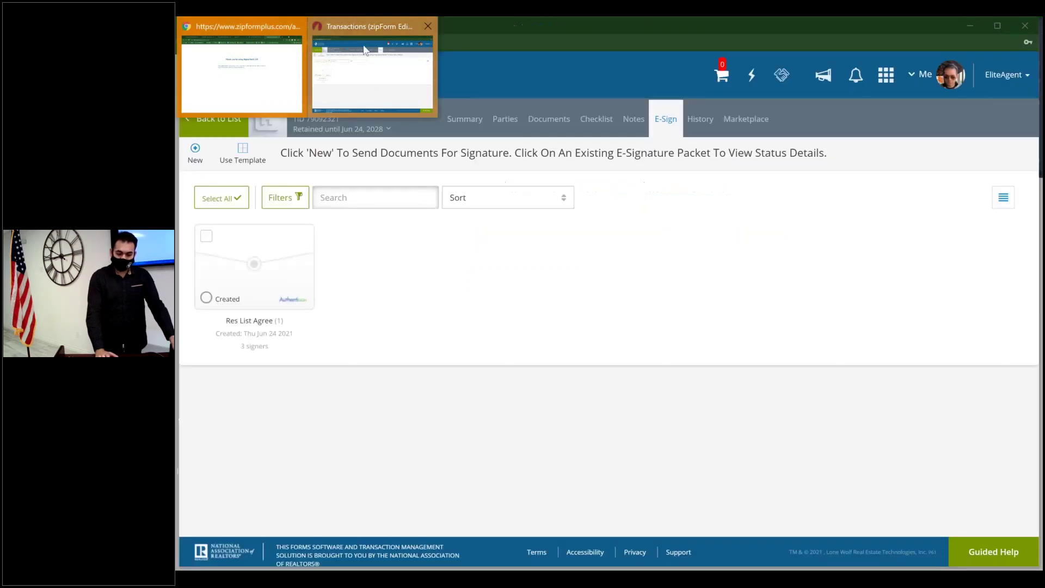
pyautogui.click(364, 50)
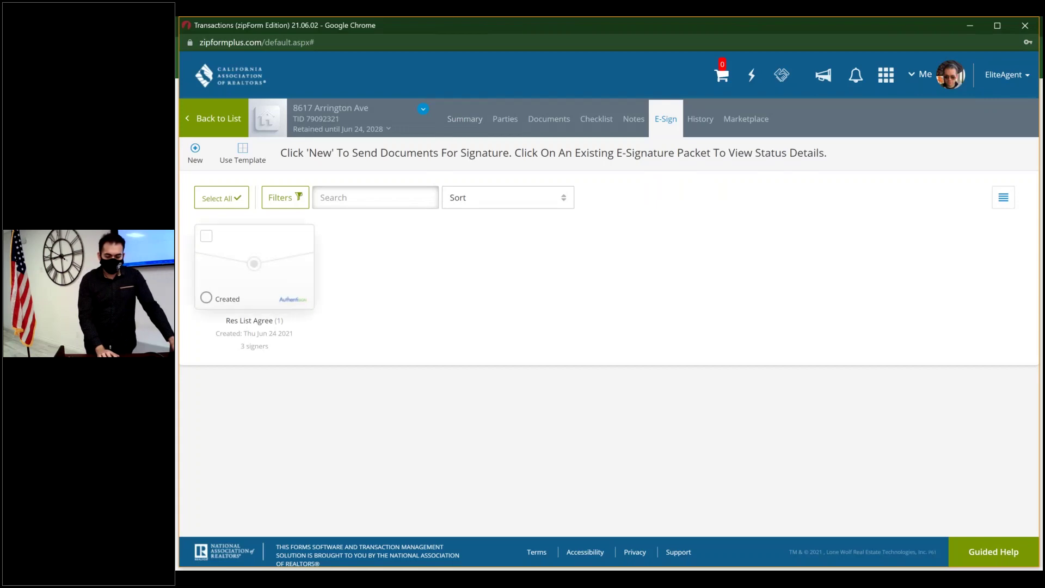
pyautogui.click(256, 280)
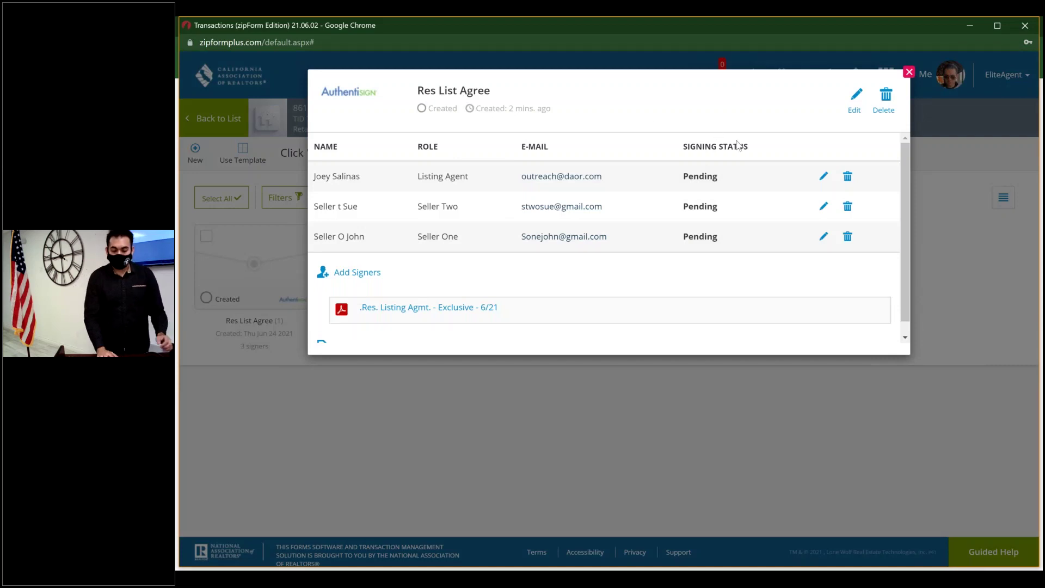
pyautogui.scroll(-1, 738, 146)
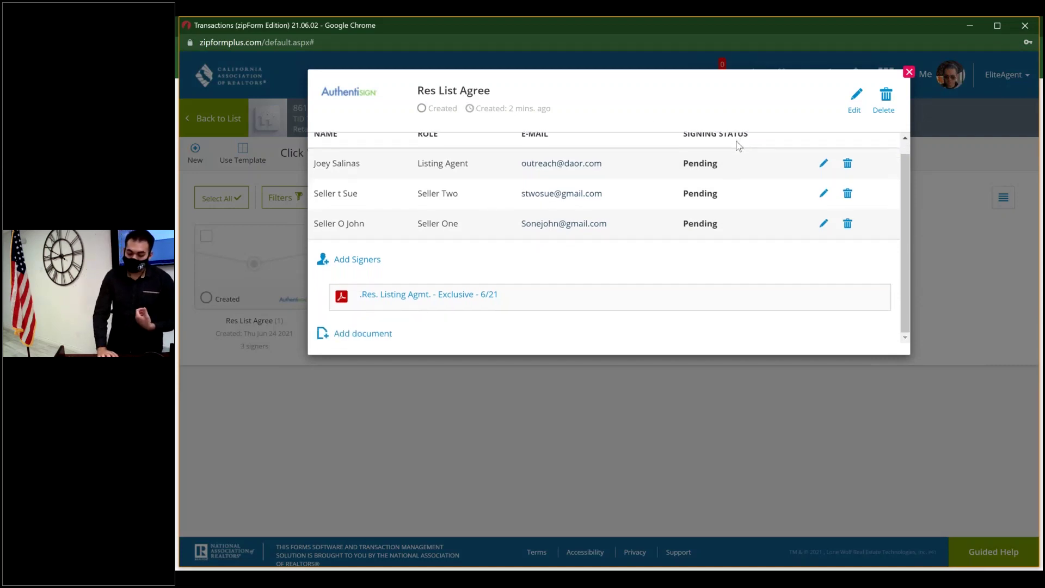
pyautogui.scroll(1, 738, 146)
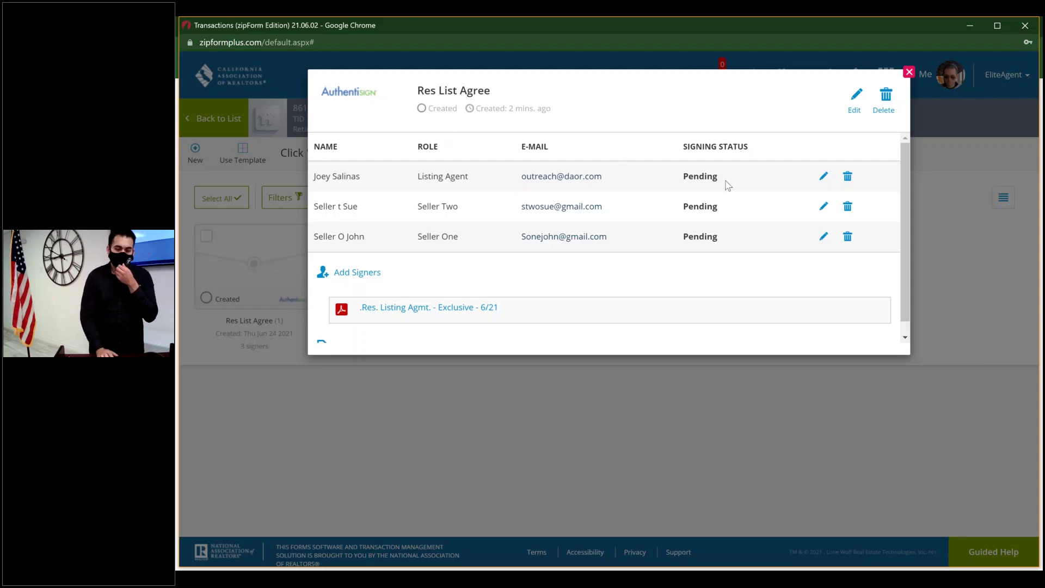
pyautogui.click(823, 178)
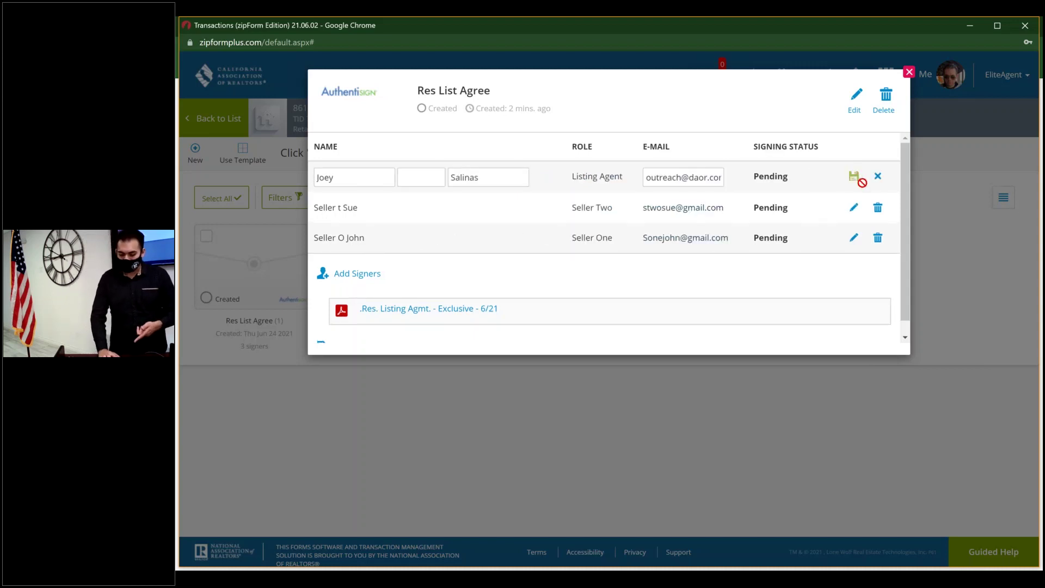
pyautogui.click(883, 175)
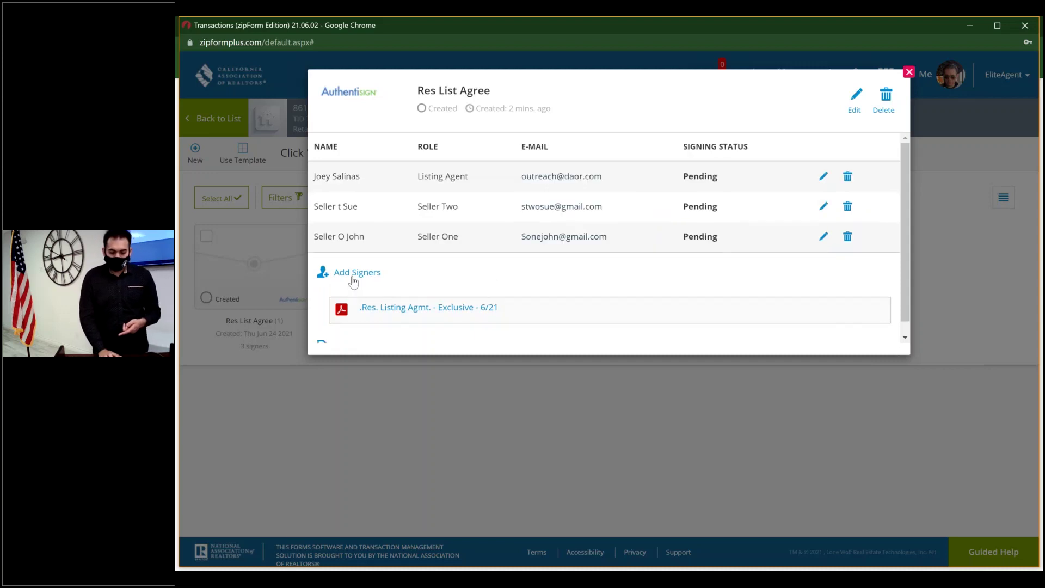
pyautogui.scroll(-1, 354, 283)
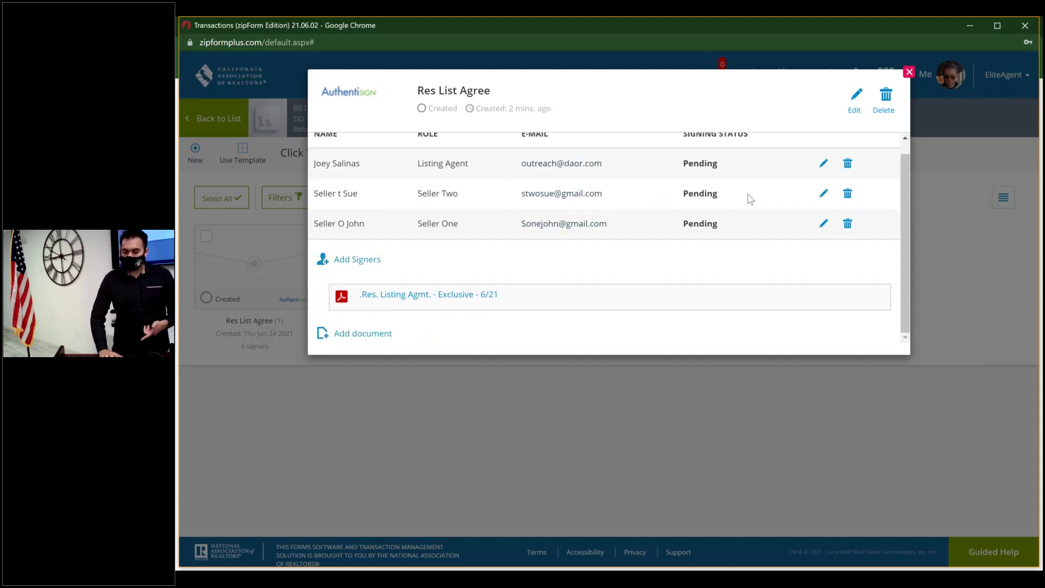
pyautogui.scroll(1, 752, 196)
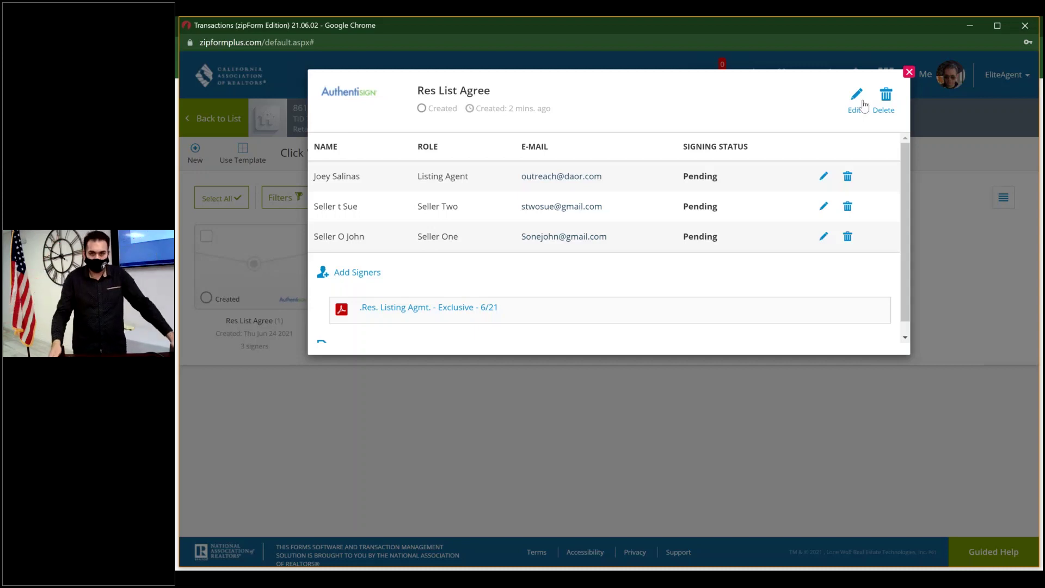
# - Close the Res List Agree packet details and view the transaction's History
pyautogui.click(909, 73)
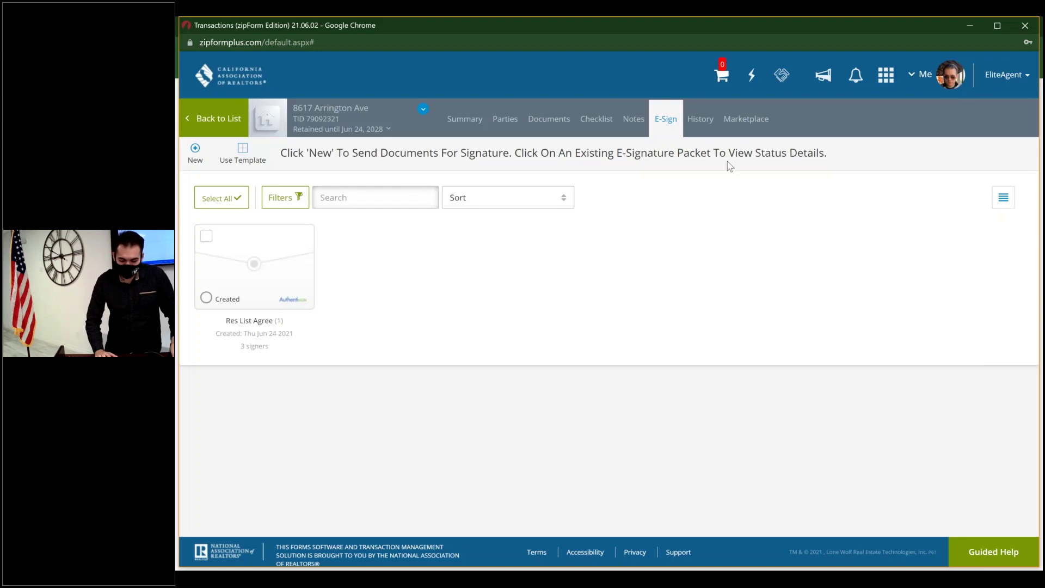
pyautogui.click(700, 118)
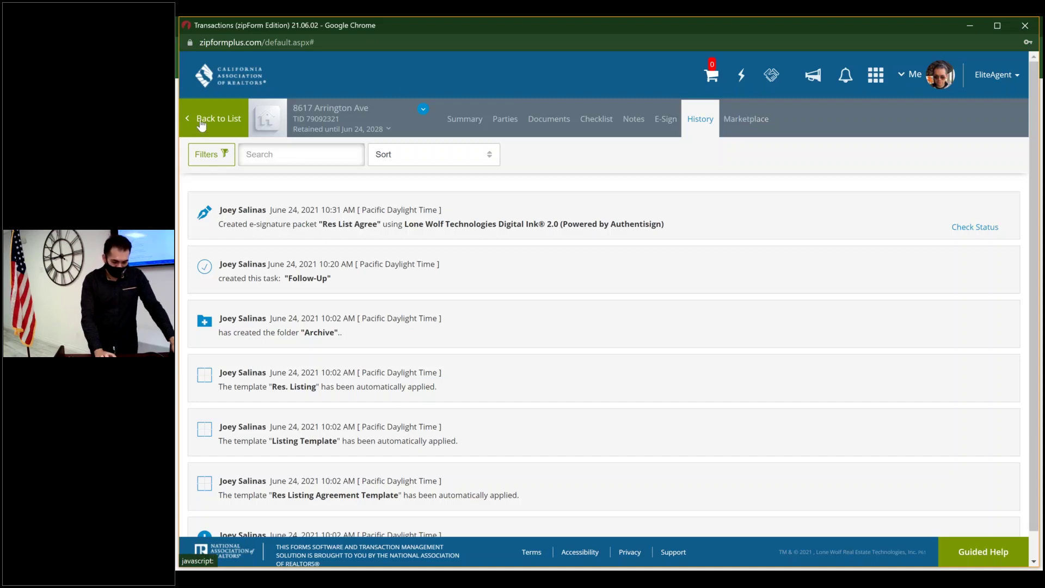
# - Open User Permissions for Seller One from the transaction's Parties
pyautogui.click(511, 120)
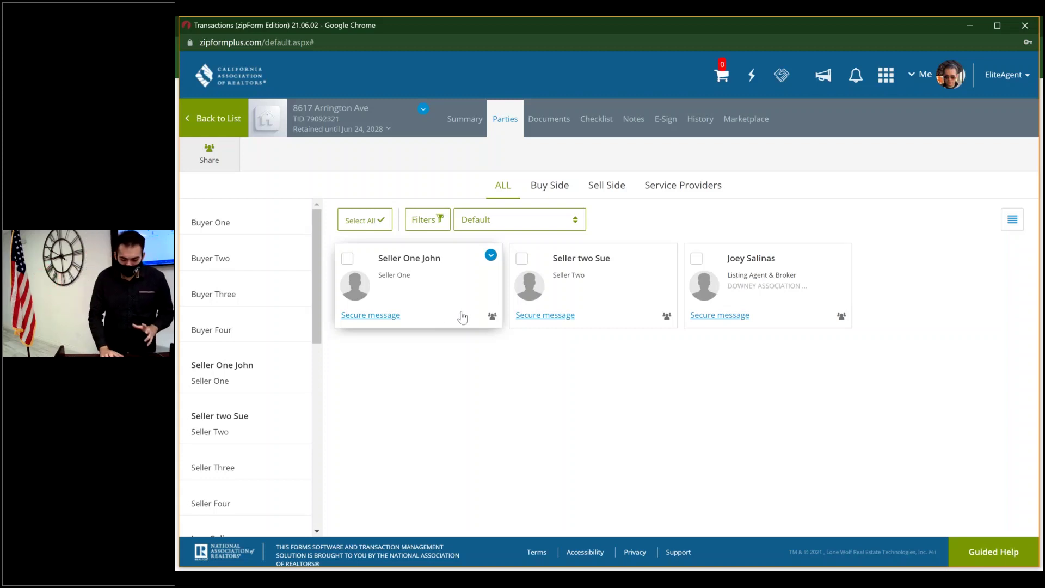
pyautogui.click(494, 317)
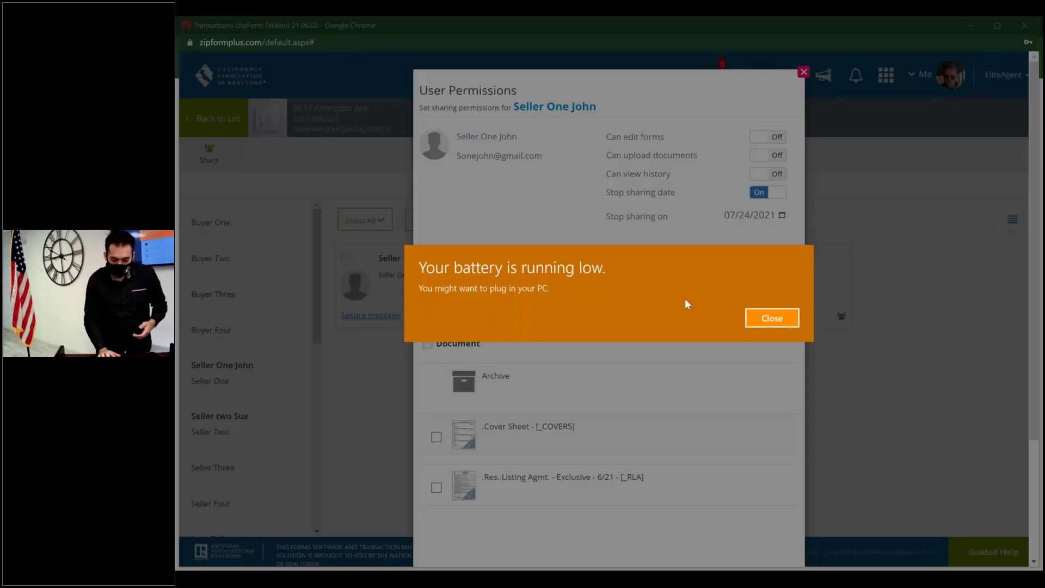
# - Share the .Res. Listing Agmt. - Exclusive - 6/21 form with Seller One, then close permissions
pyautogui.click(770, 321)
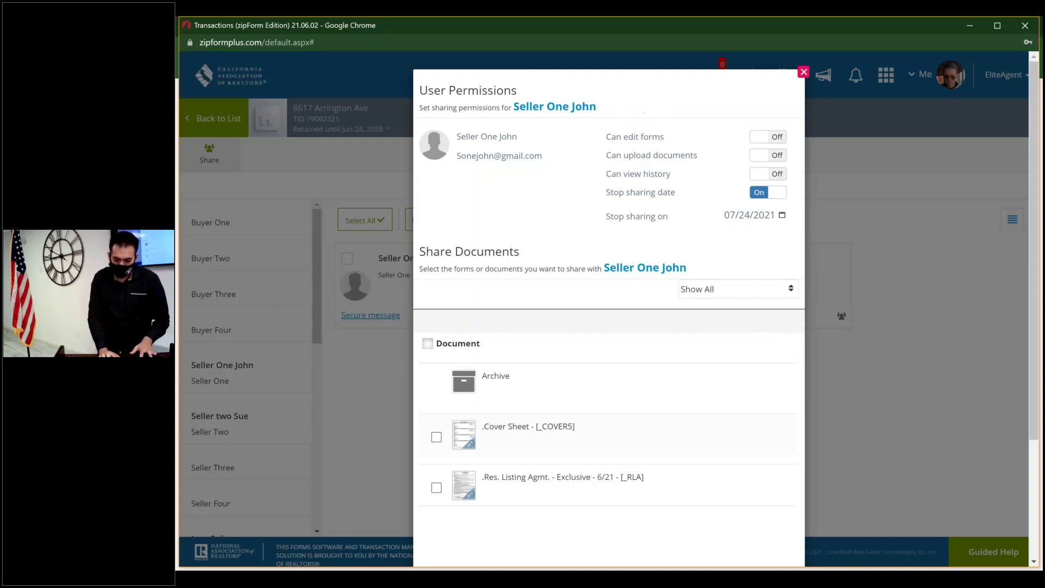
pyautogui.press('ctrl')
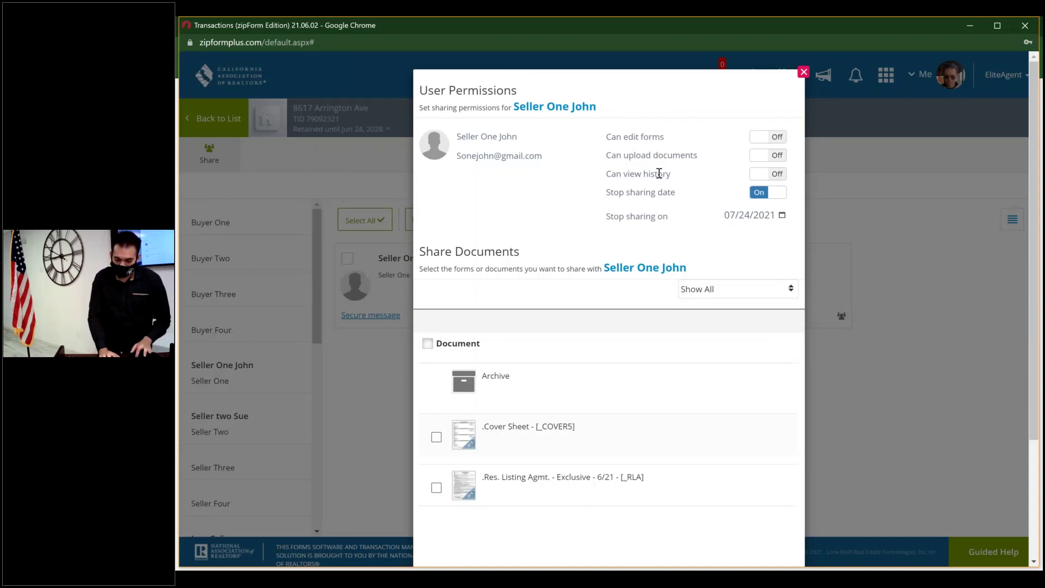
pyautogui.press('ctrl')
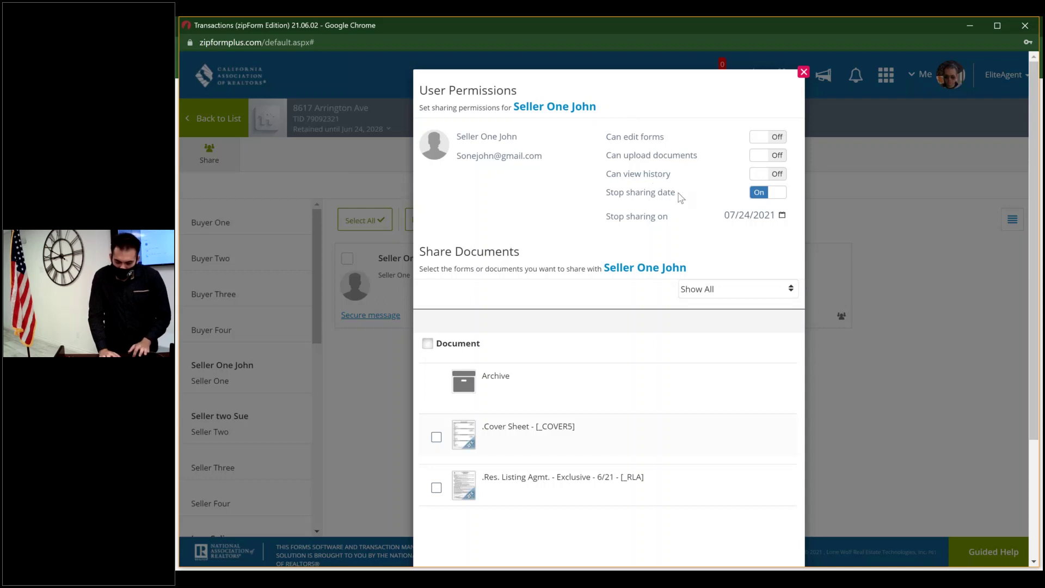
pyautogui.press('ctrl')
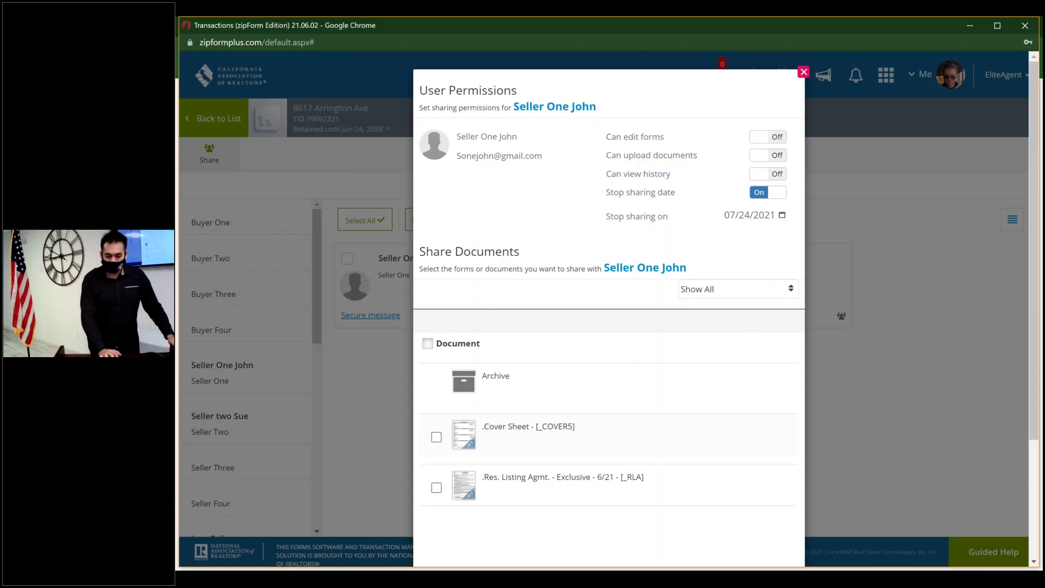
pyautogui.scroll(-3, 635, 397)
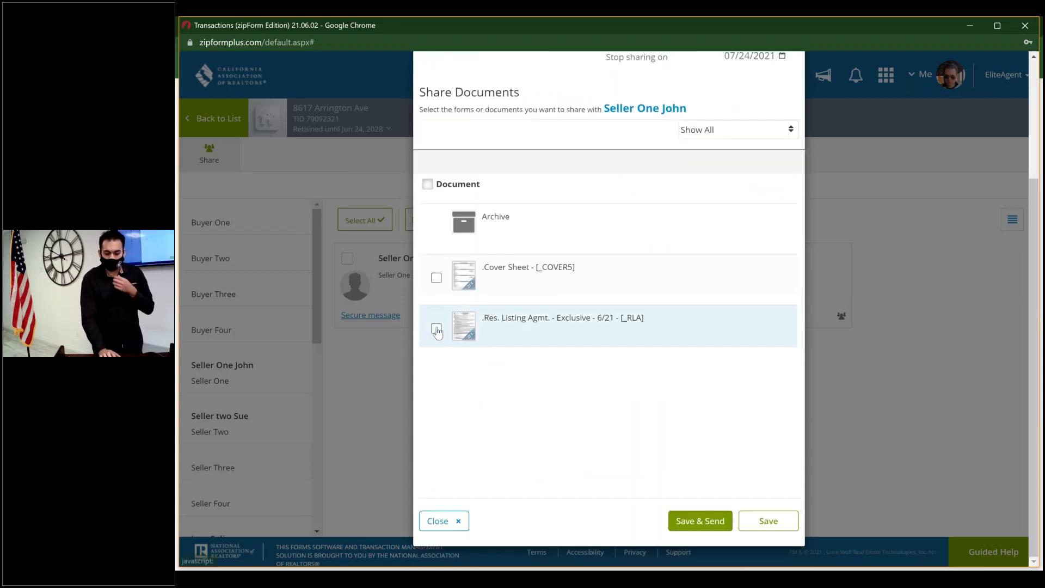
pyautogui.click(437, 330)
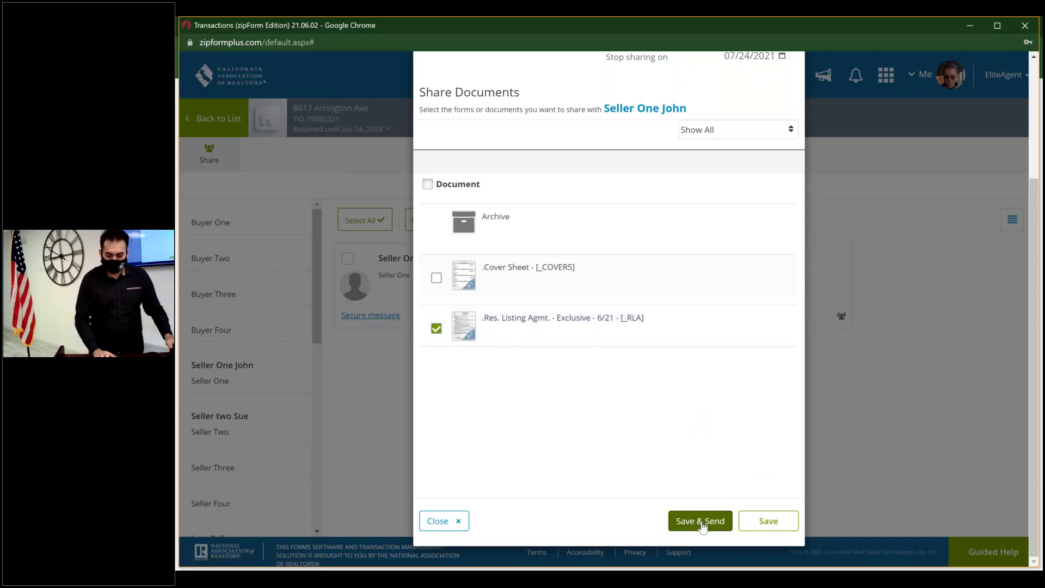
pyautogui.scroll(3, 756, 129)
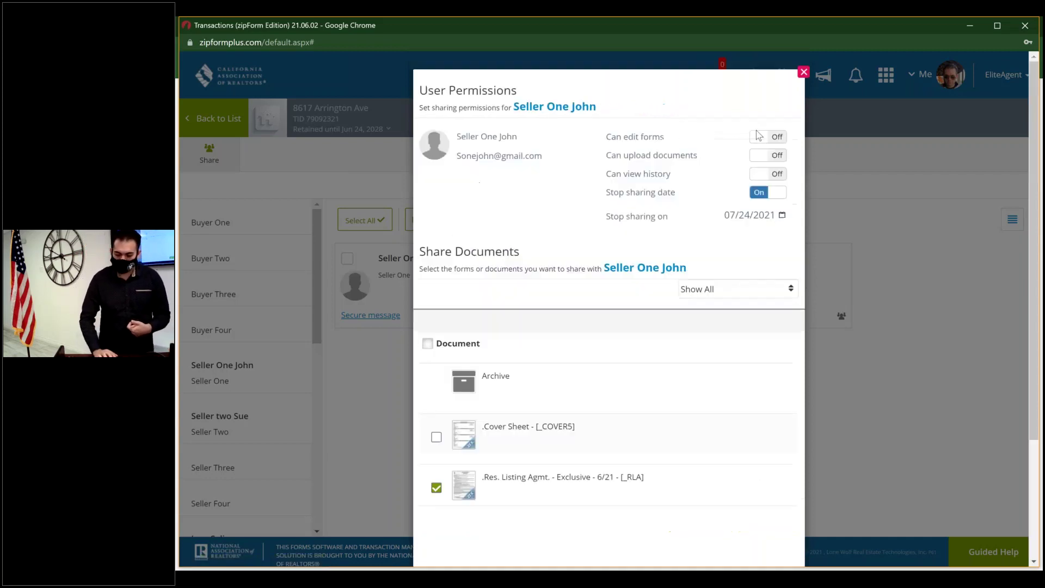
pyautogui.click(804, 73)
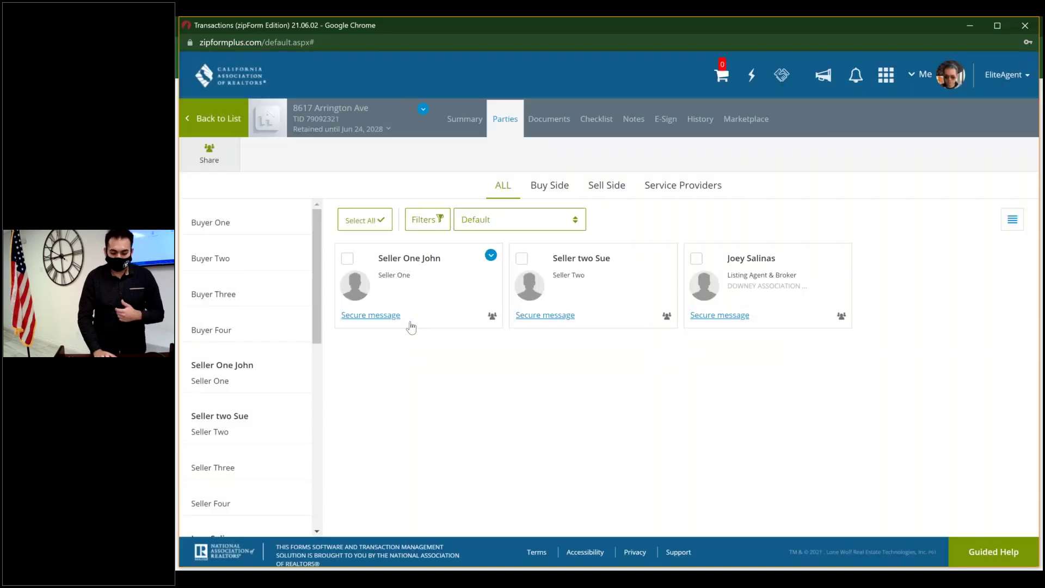
pyautogui.click(447, 293)
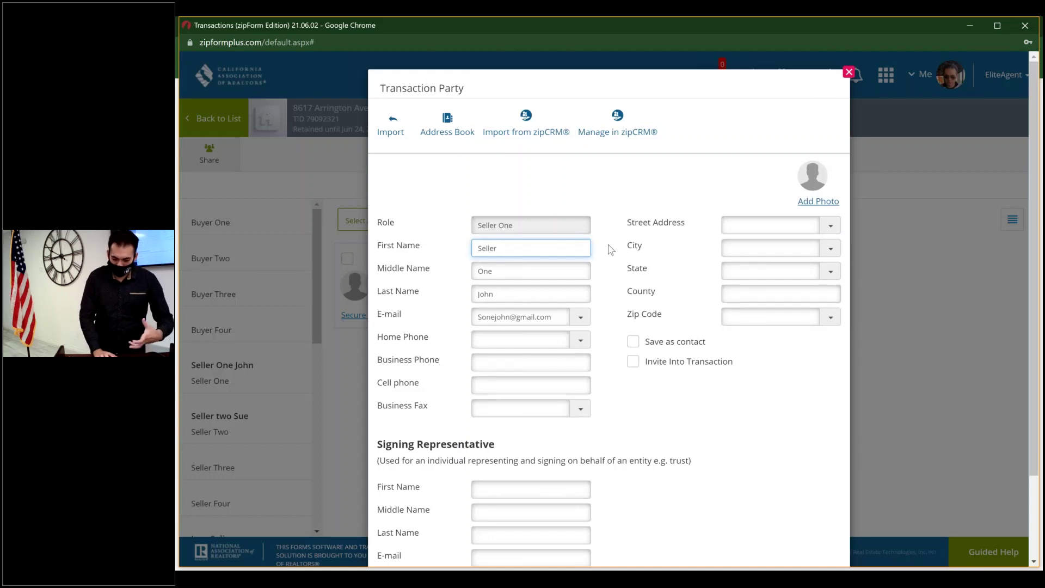
pyautogui.scroll(-2, 610, 249)
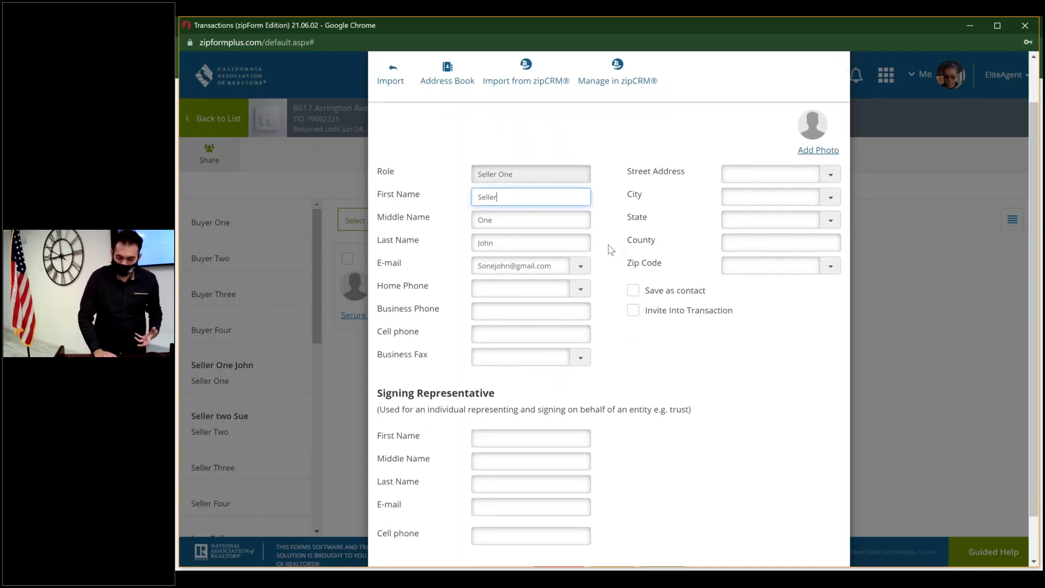
pyautogui.scroll(-1, 610, 249)
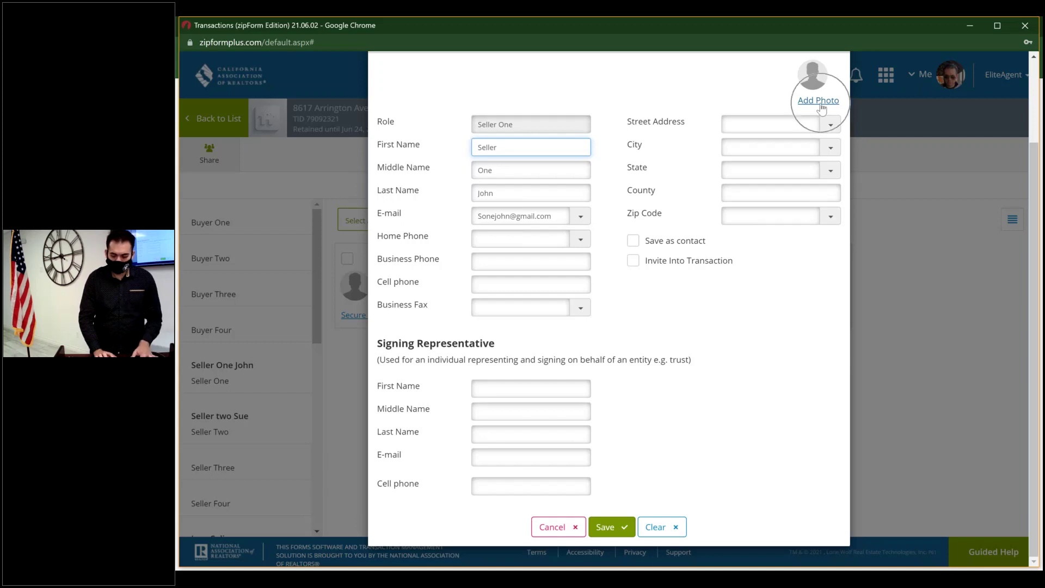
pyautogui.click(661, 528)
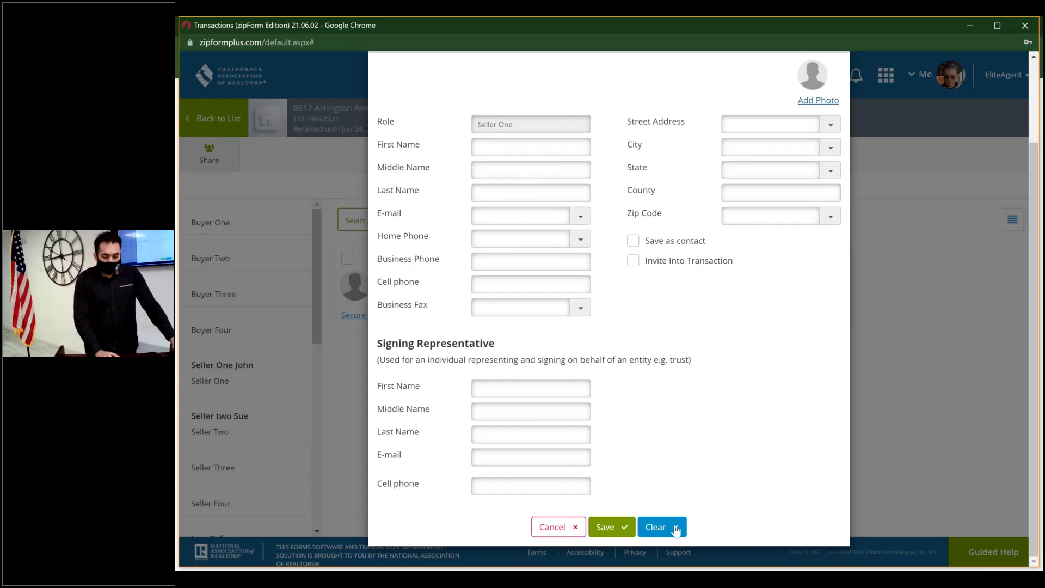
pyautogui.click(554, 527)
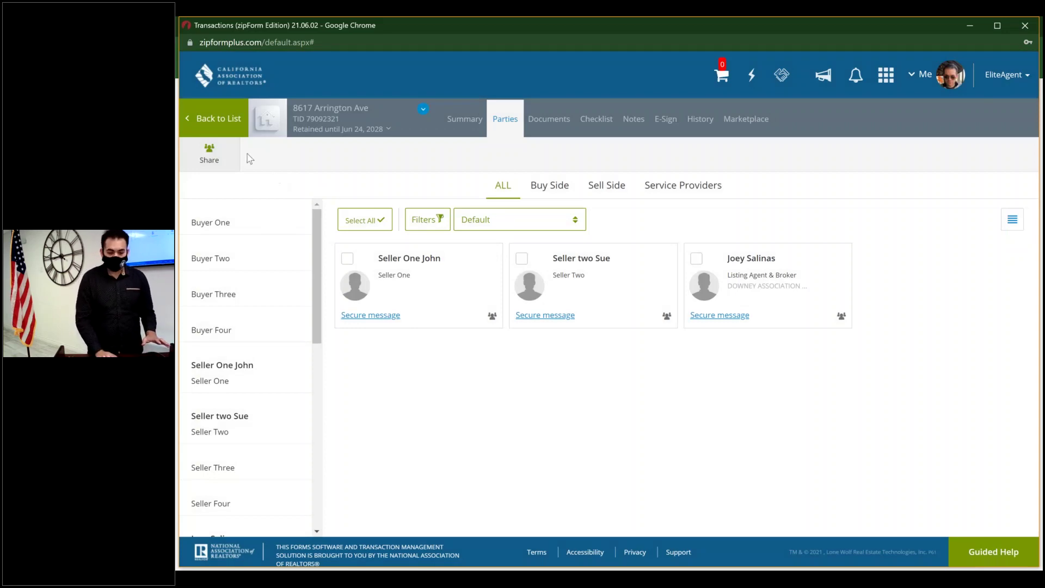
# - Return to the transactions list and open the Templates page with its five saved templates
pyautogui.click(223, 115)
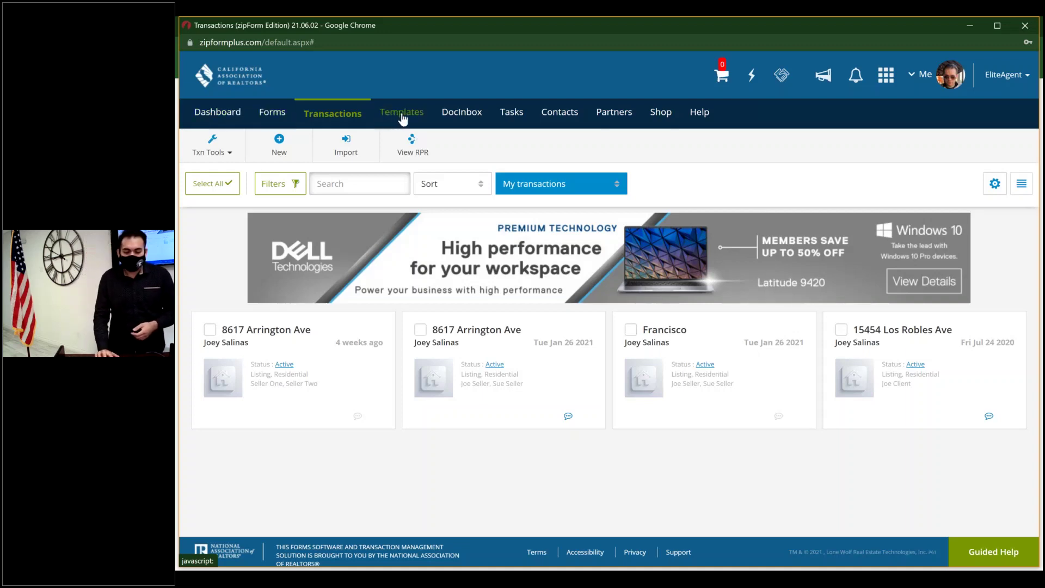
pyautogui.click(355, 116)
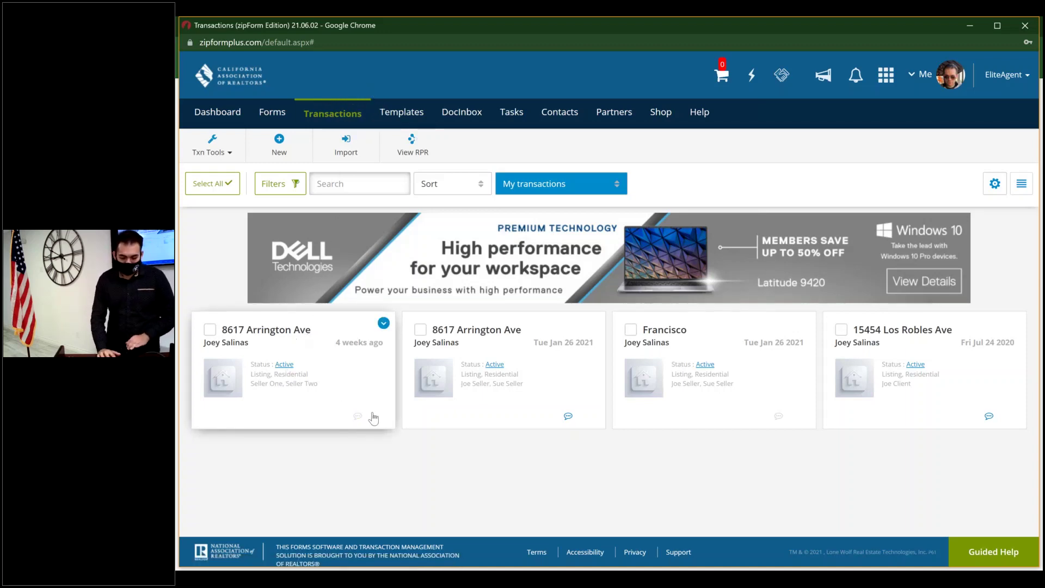
pyautogui.click(406, 113)
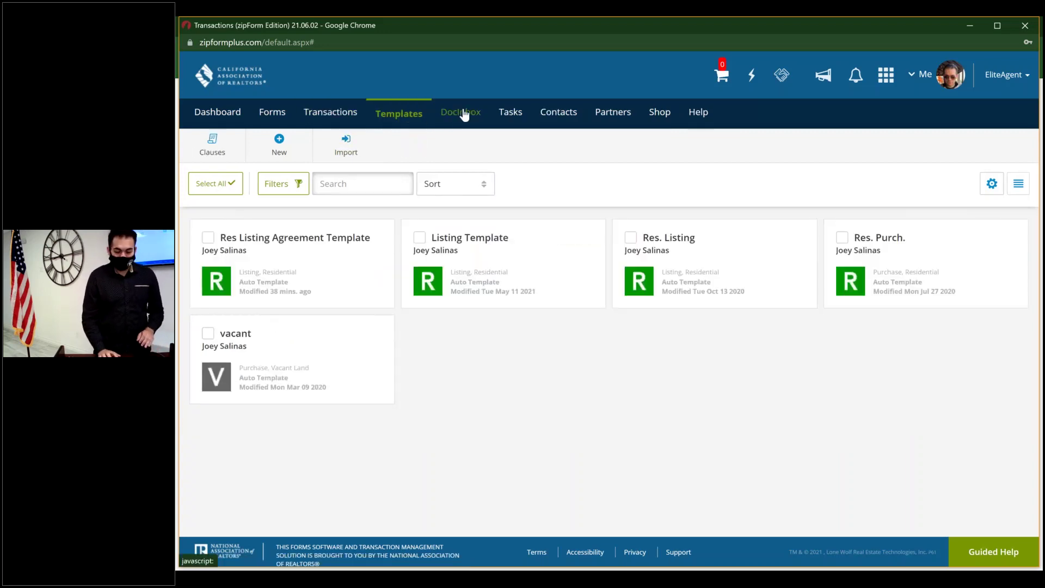
# - In DocInbox, dismiss the Add Documents window and preview the Test Signature document
pyautogui.moveTo(464, 114)
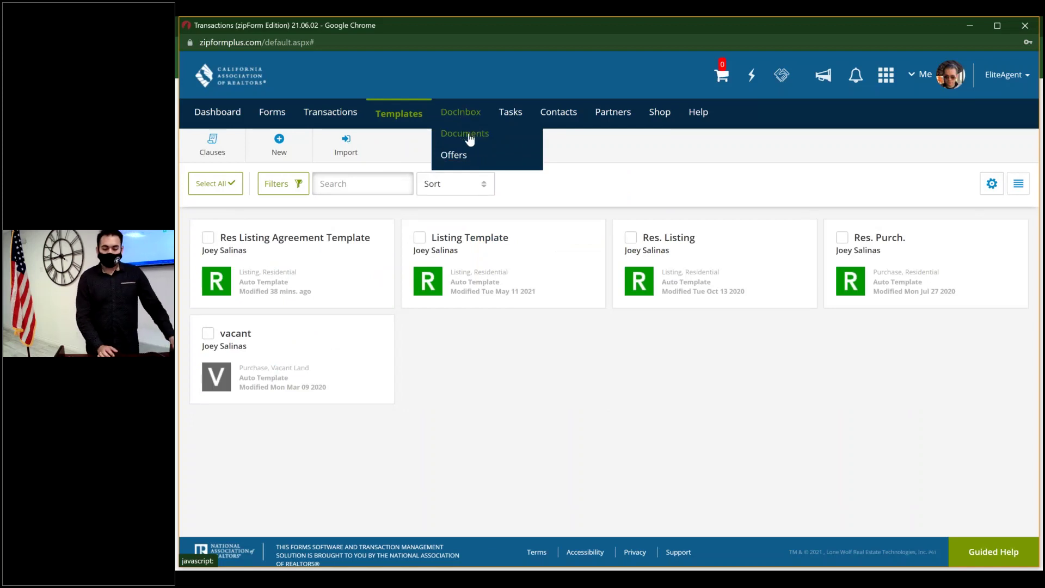
pyautogui.click(470, 139)
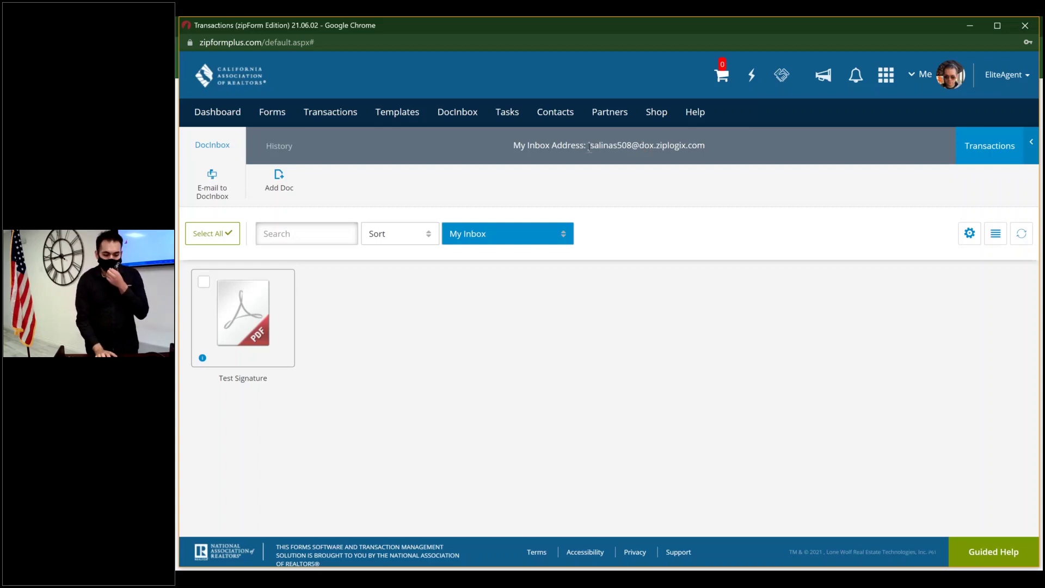
pyautogui.click(279, 180)
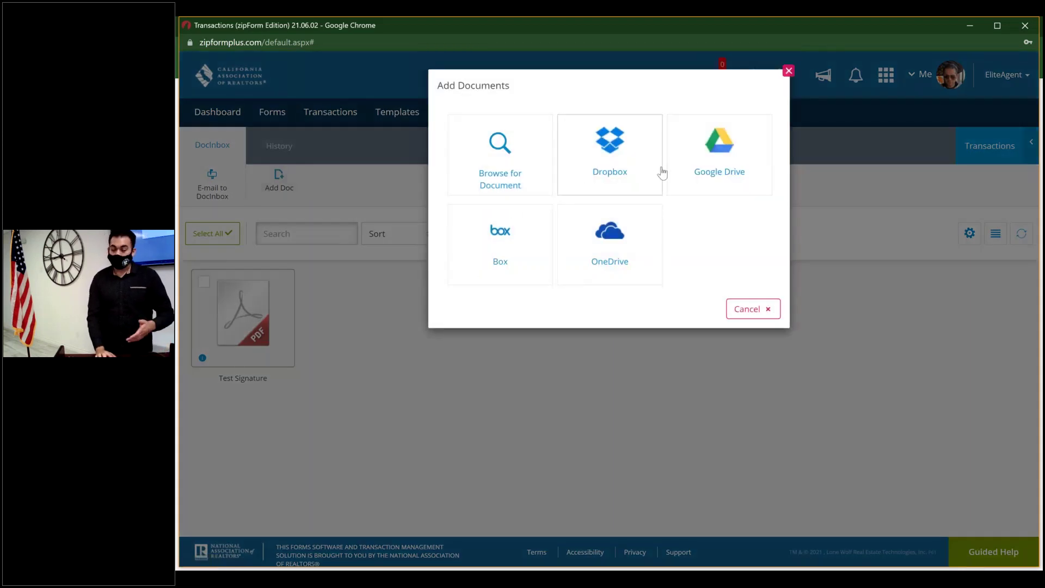
pyautogui.click(788, 71)
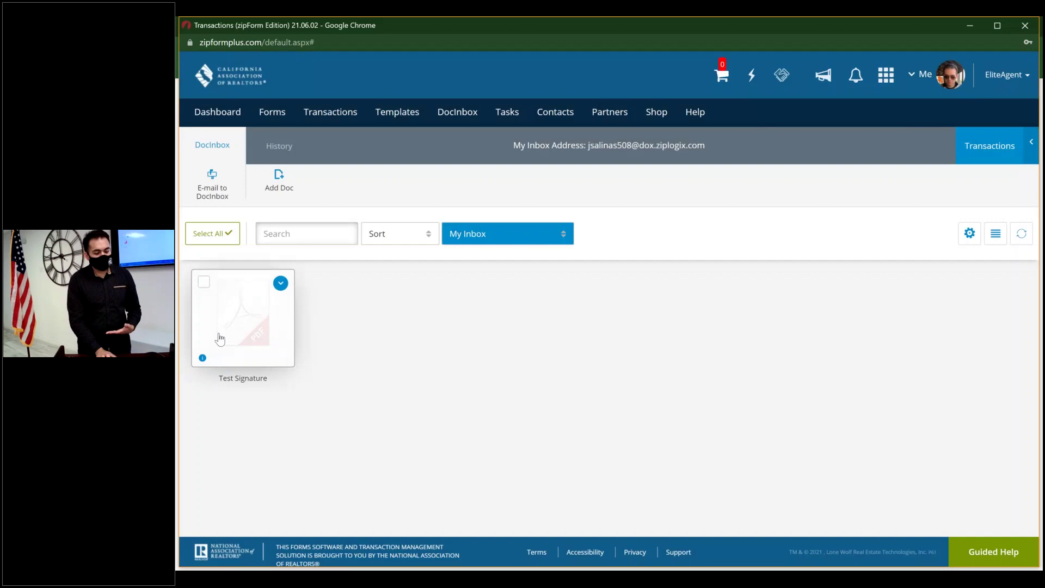
pyautogui.click(220, 338)
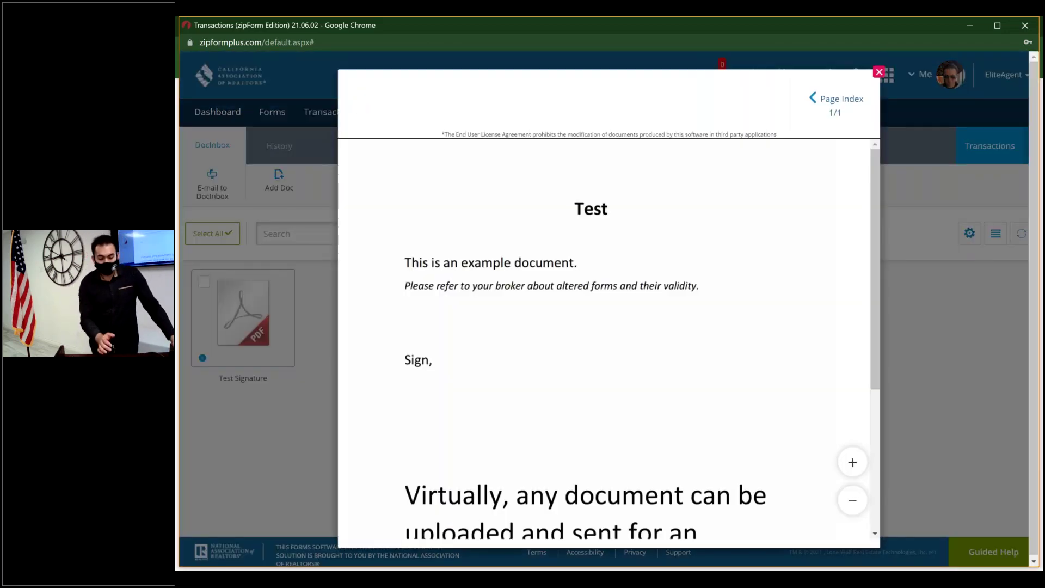
# - Scroll the Test Signature preview down to the red E-Signature line, then restore the browser window
pyautogui.scroll(-3, 615, 309)
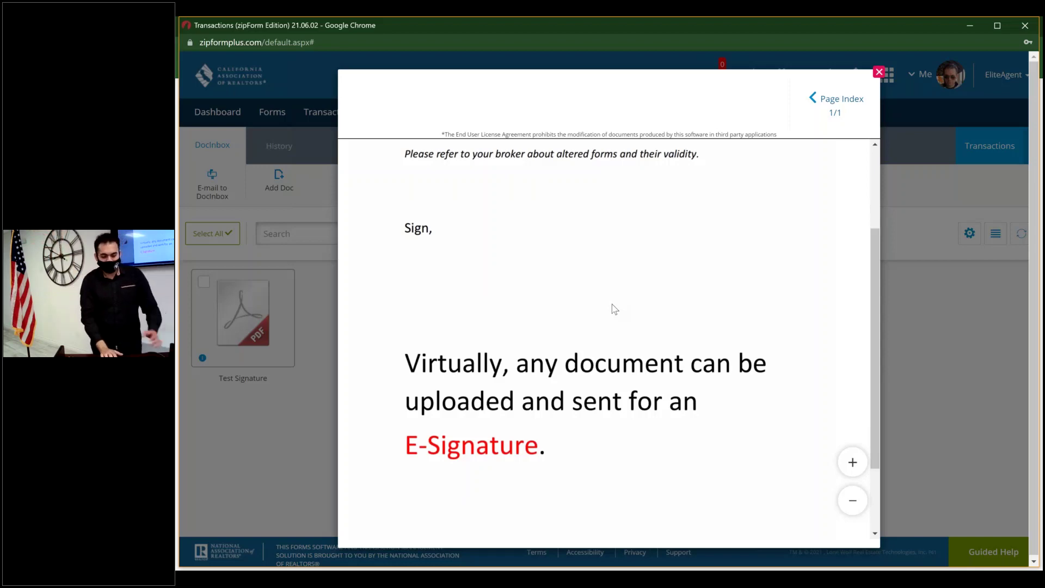
pyautogui.scroll(1, 614, 309)
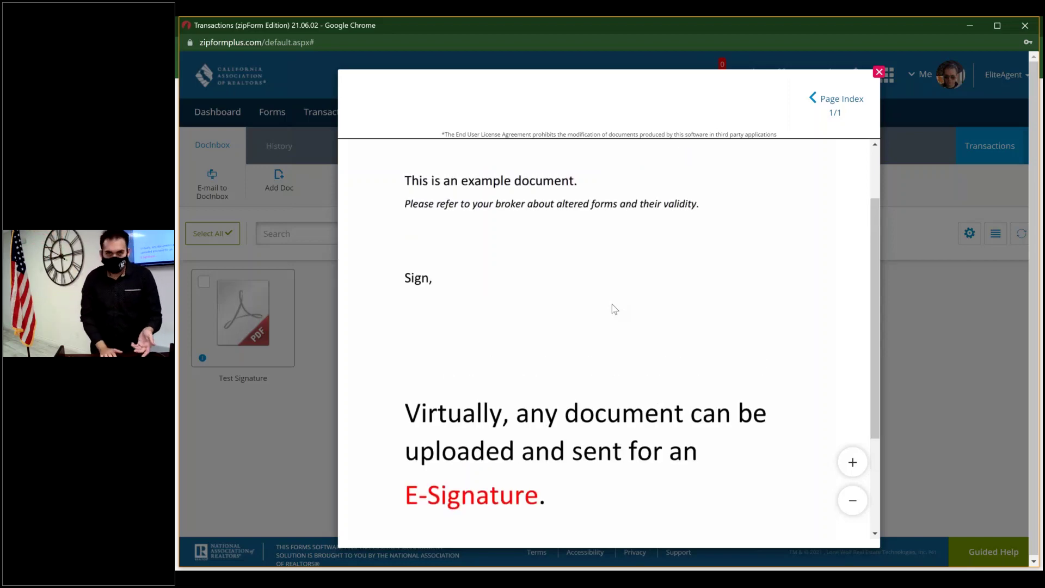
pyautogui.scroll(2, 614, 309)
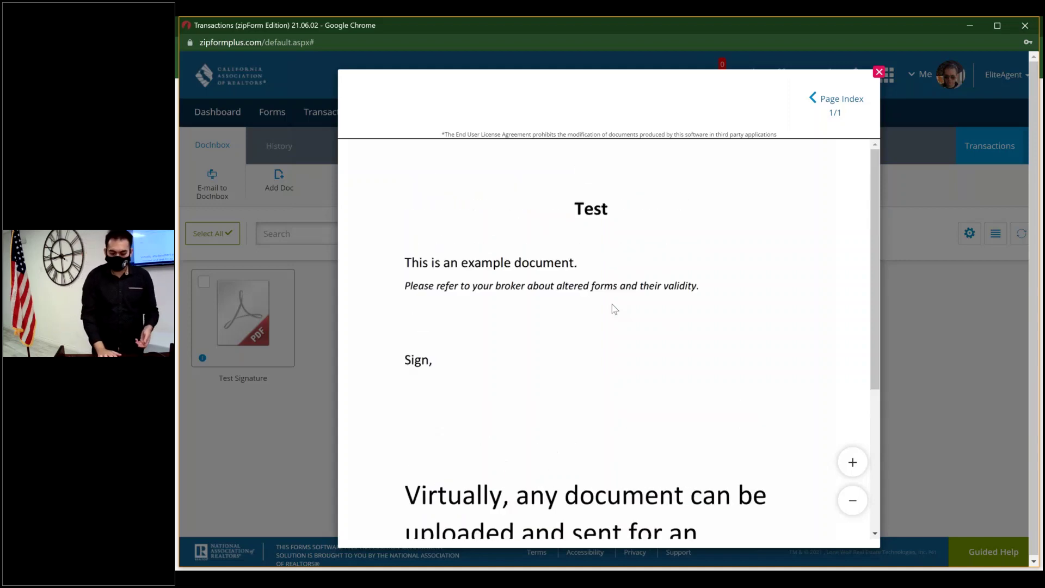
pyautogui.scroll(-5, 614, 309)
pyautogui.scroll(4, 614, 309)
pyautogui.scroll(-1, 614, 309)
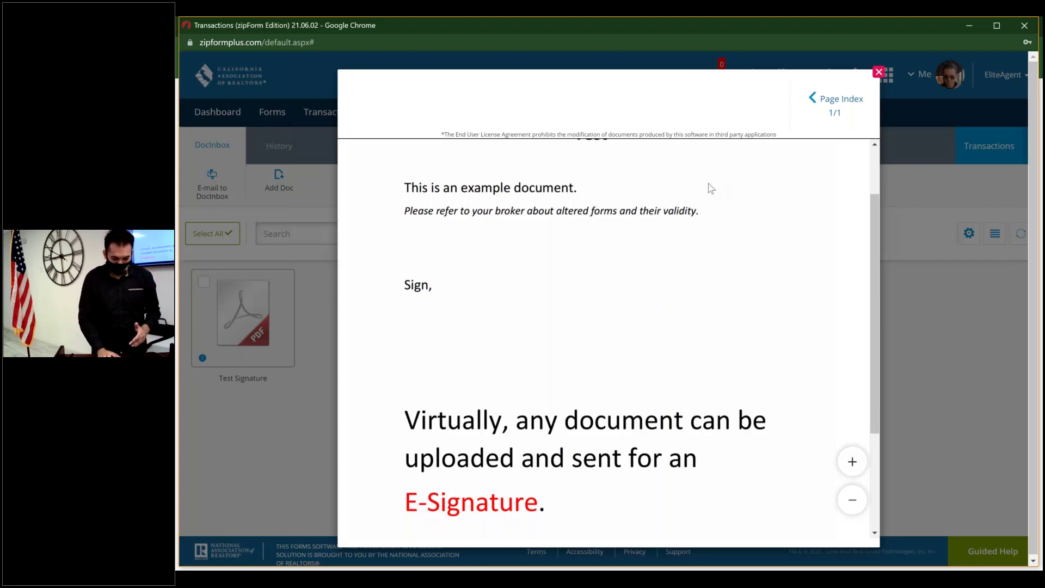
pyautogui.click(994, 24)
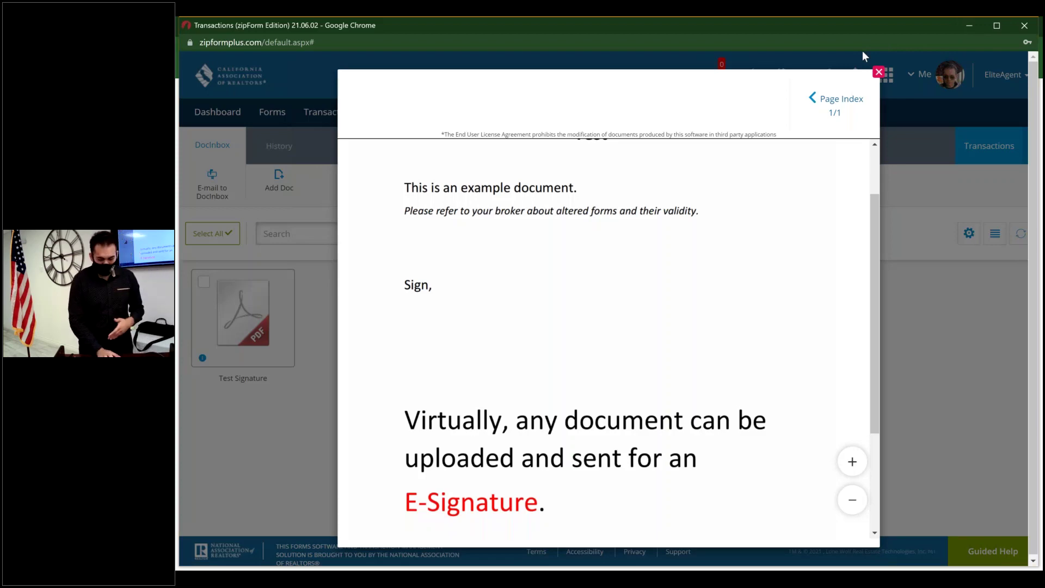
pyautogui.scroll(-2, 707, 328)
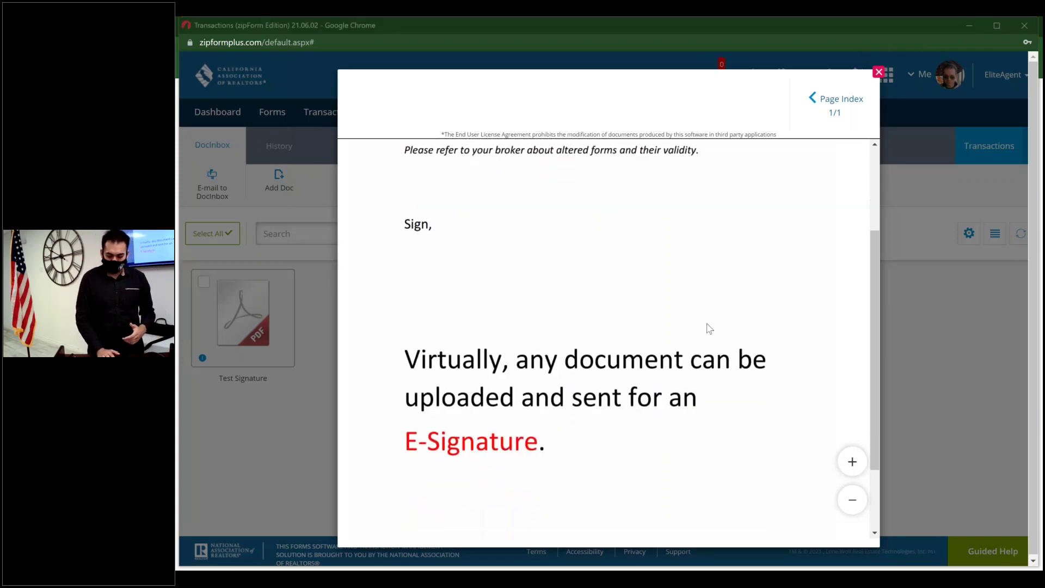
# - Close the Test Signature preview, tick its checkbox in DocInbox, and switch to Tasks
pyautogui.click(879, 73)
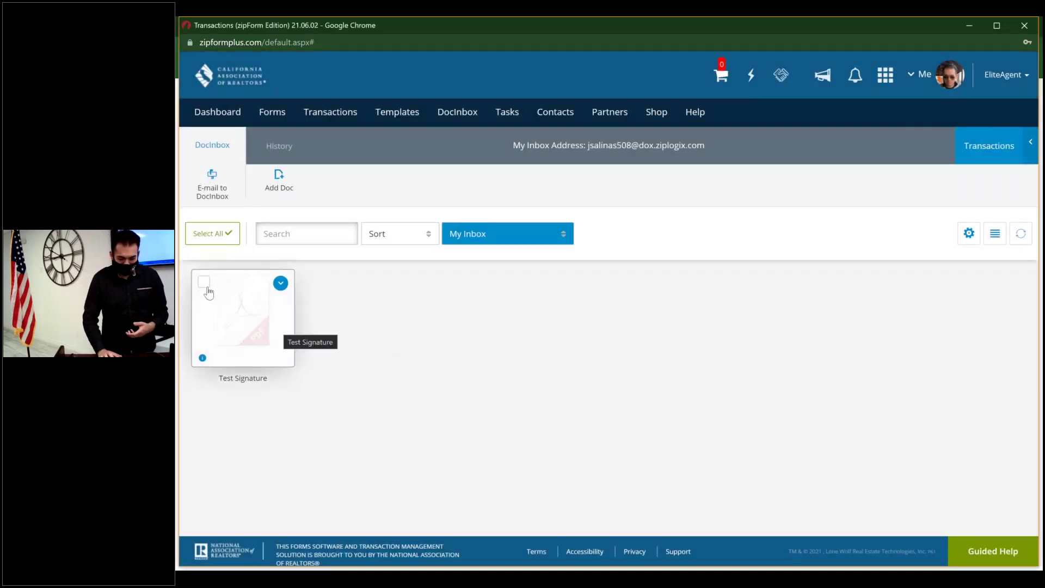
pyautogui.click(203, 283)
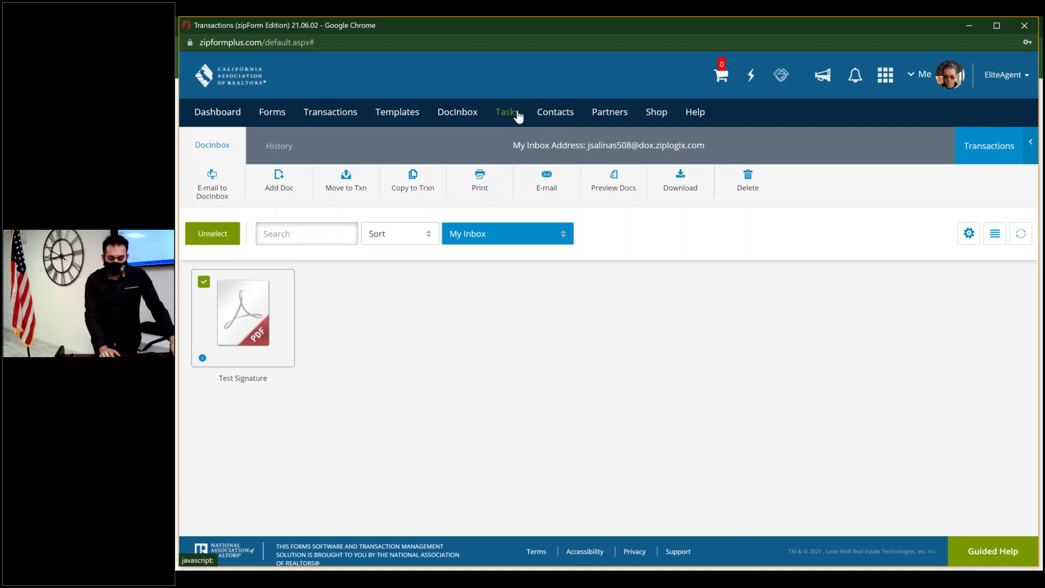
pyautogui.click(518, 115)
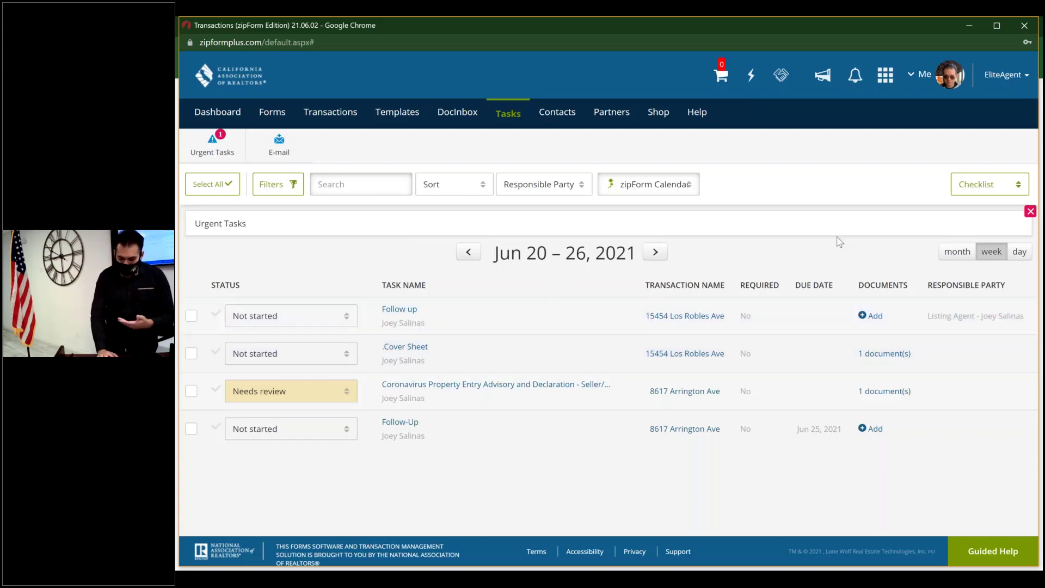
# - Keep the Checklist task layout, look at the zipForm Calendar options, and switch to Contacts
pyautogui.click(998, 183)
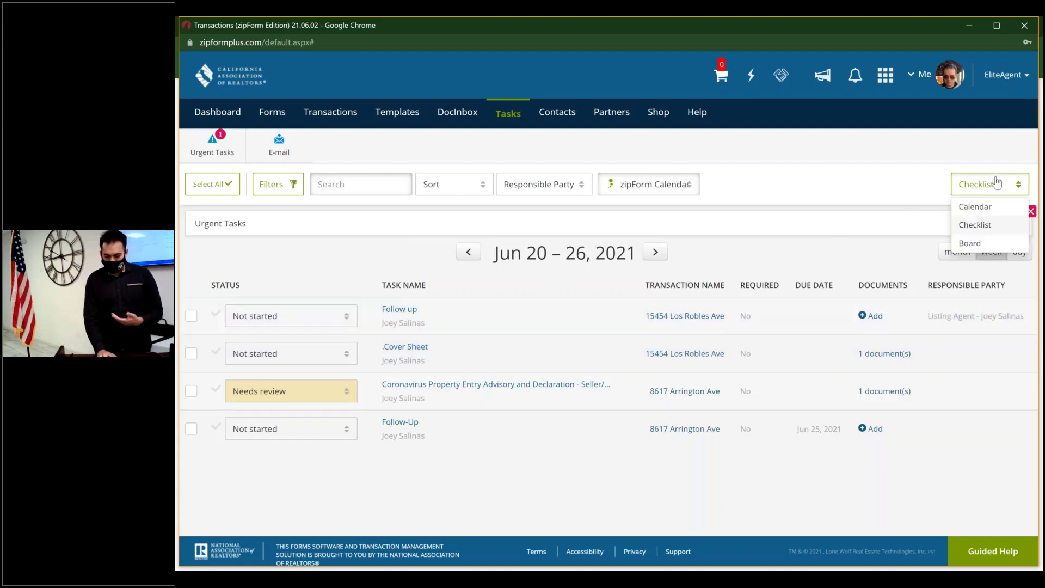
pyautogui.click(994, 232)
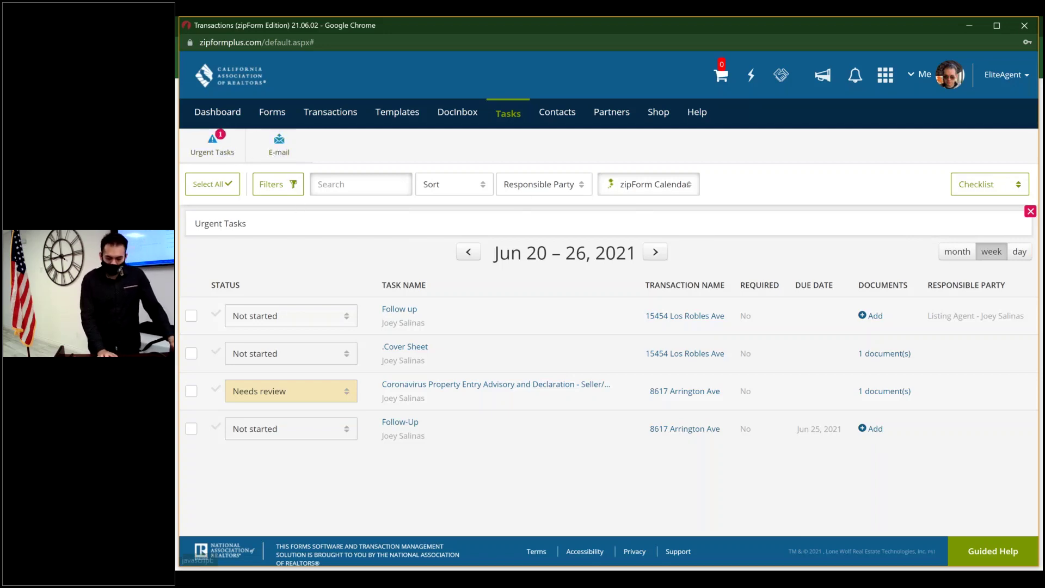
pyautogui.click(642, 192)
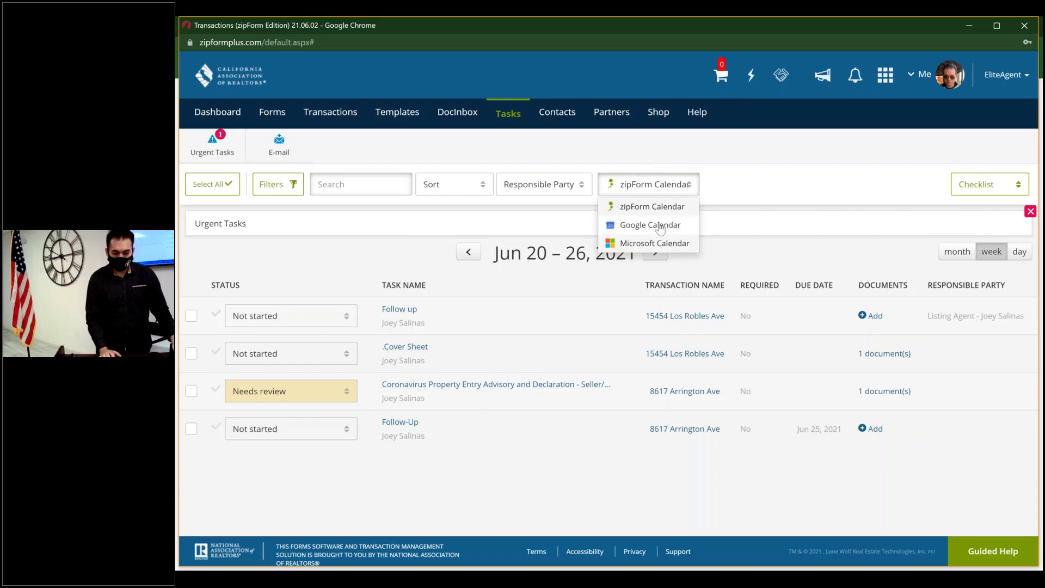
pyautogui.click(562, 114)
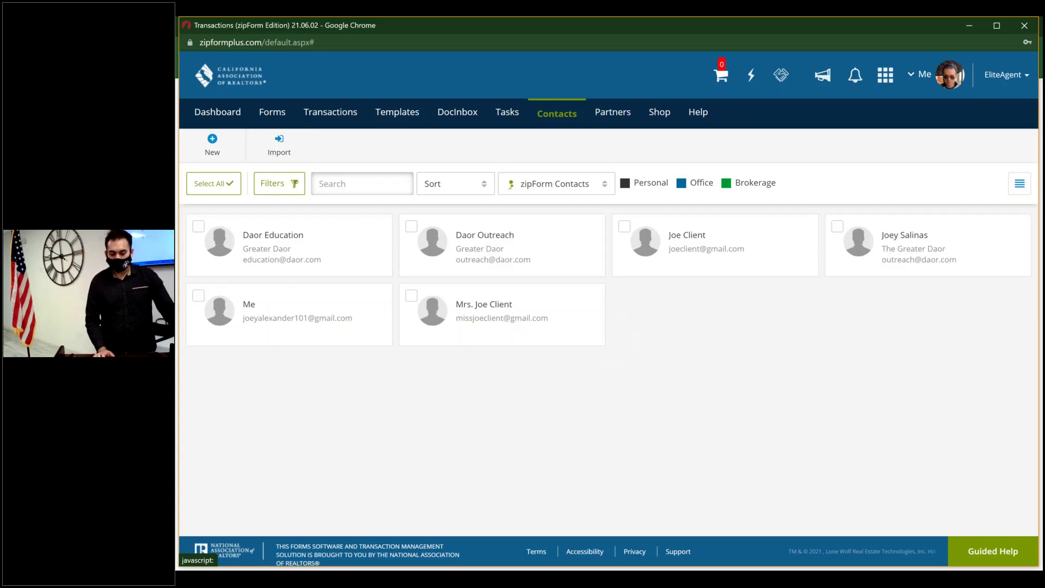
# - Open a blank New contact form, discard it, and go to the Partners marketplace
pyautogui.moveTo(329, 224)
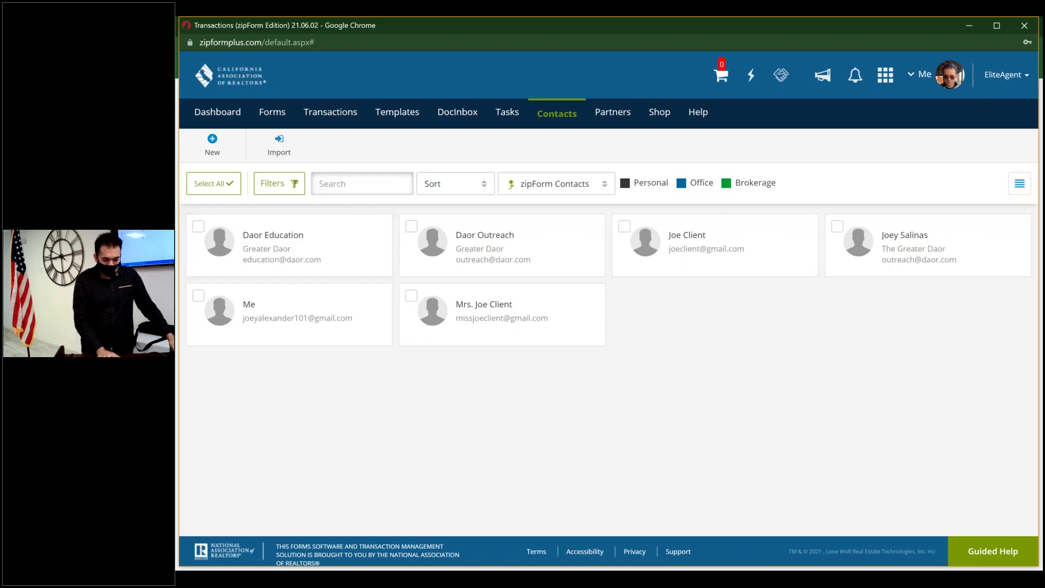
pyautogui.click(222, 155)
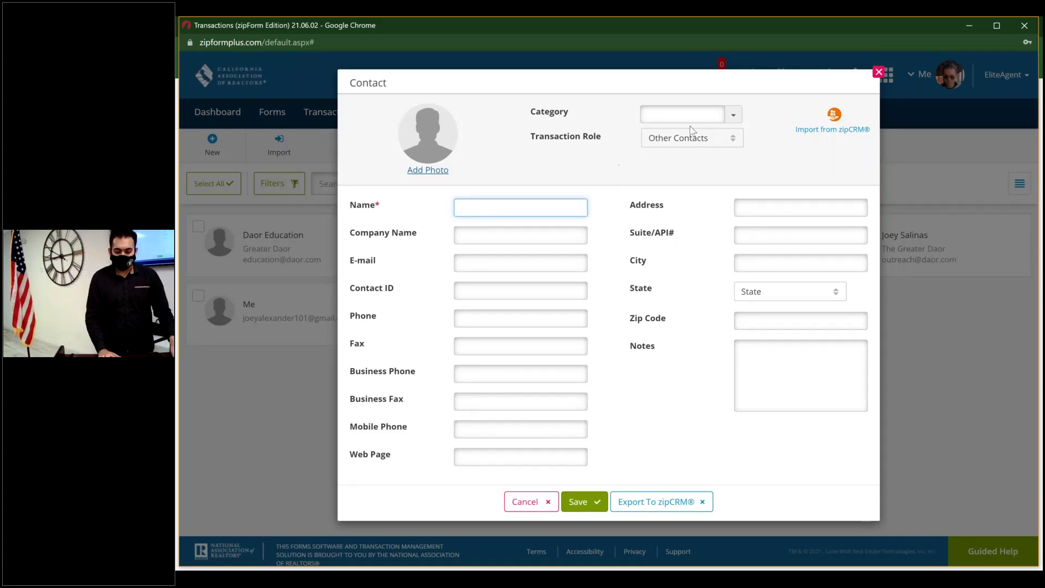
pyautogui.click(877, 74)
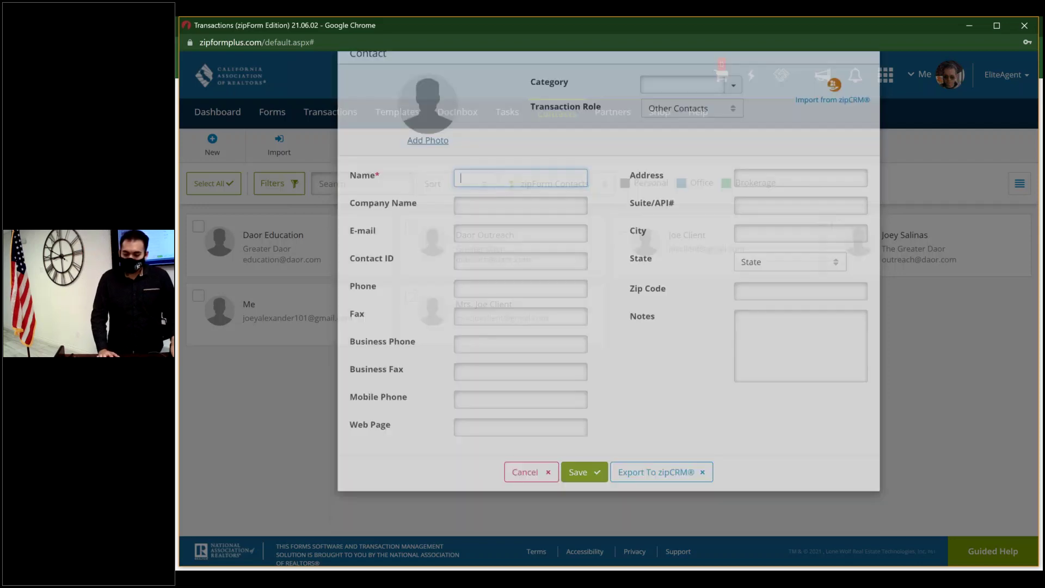
pyautogui.click(614, 112)
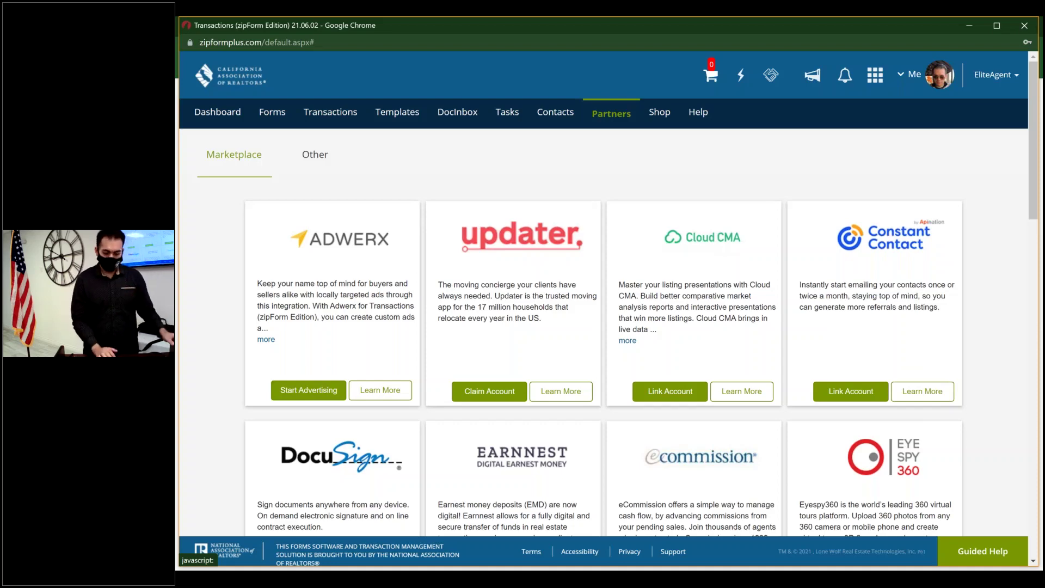
# - Browse the Help menu's Learning Center and In-App Guided Help options
pyautogui.click(685, 114)
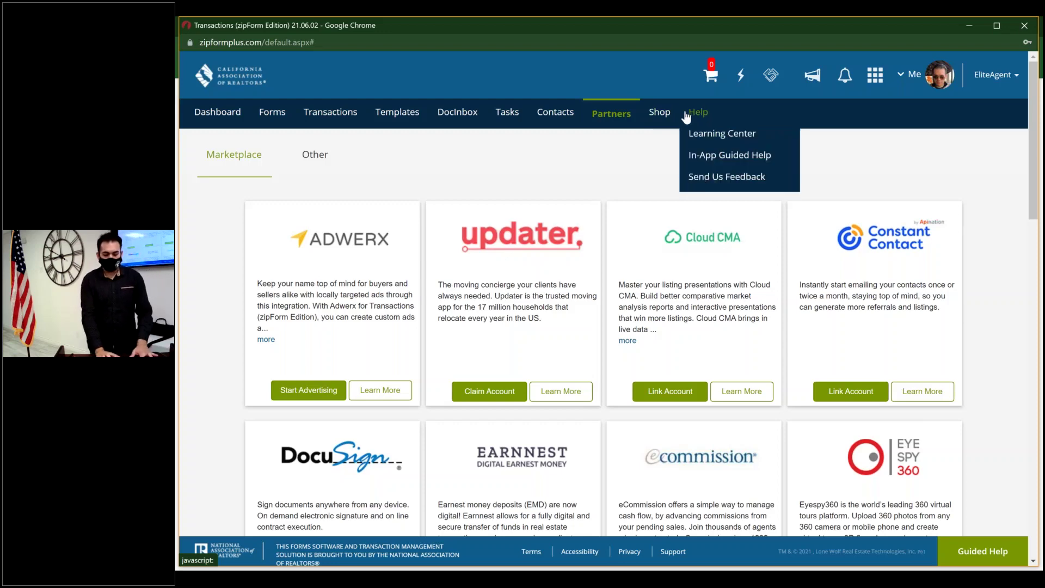
pyautogui.click(686, 116)
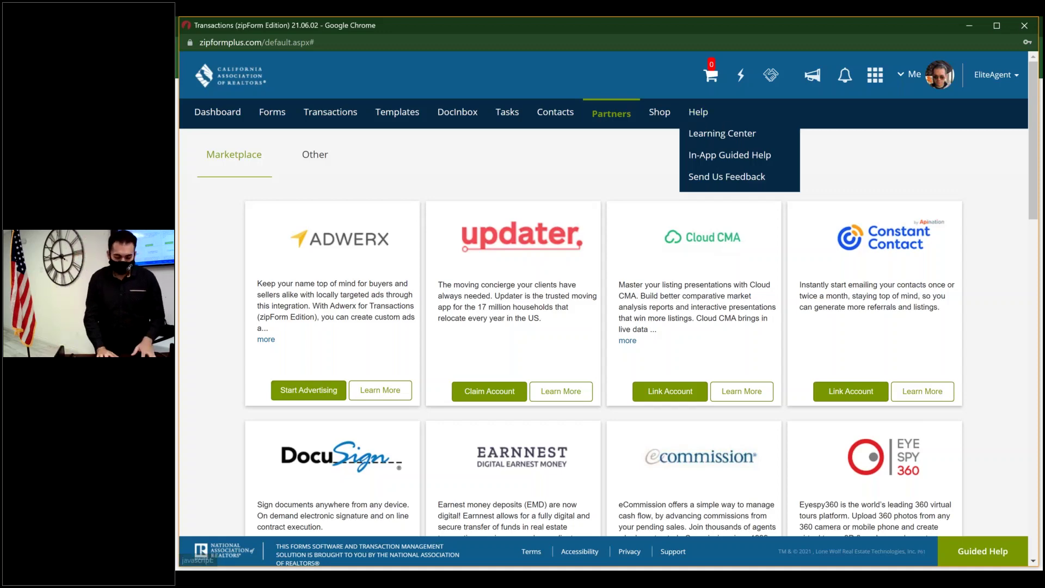
pyautogui.click(727, 141)
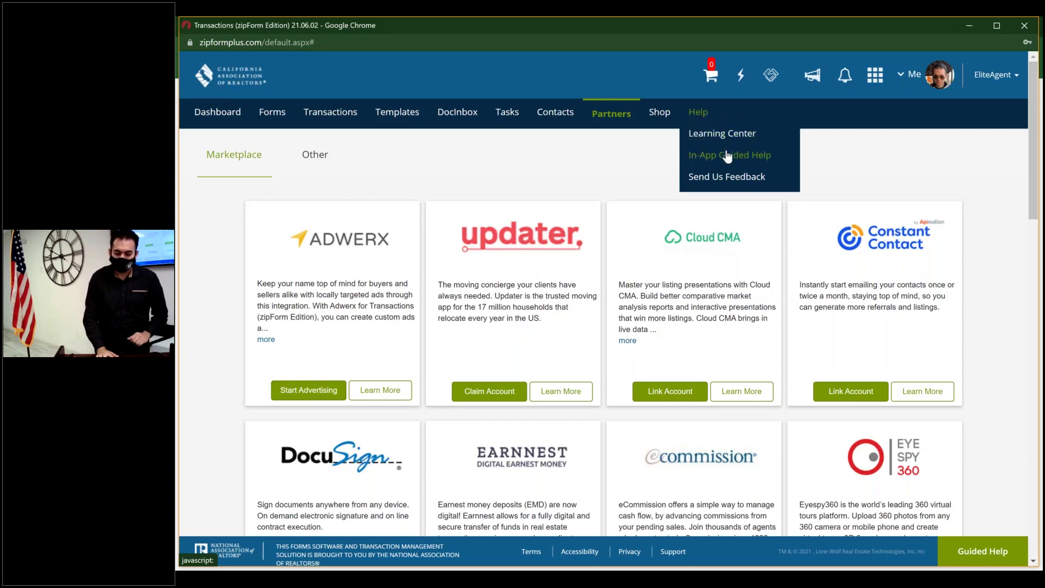
pyautogui.click(728, 156)
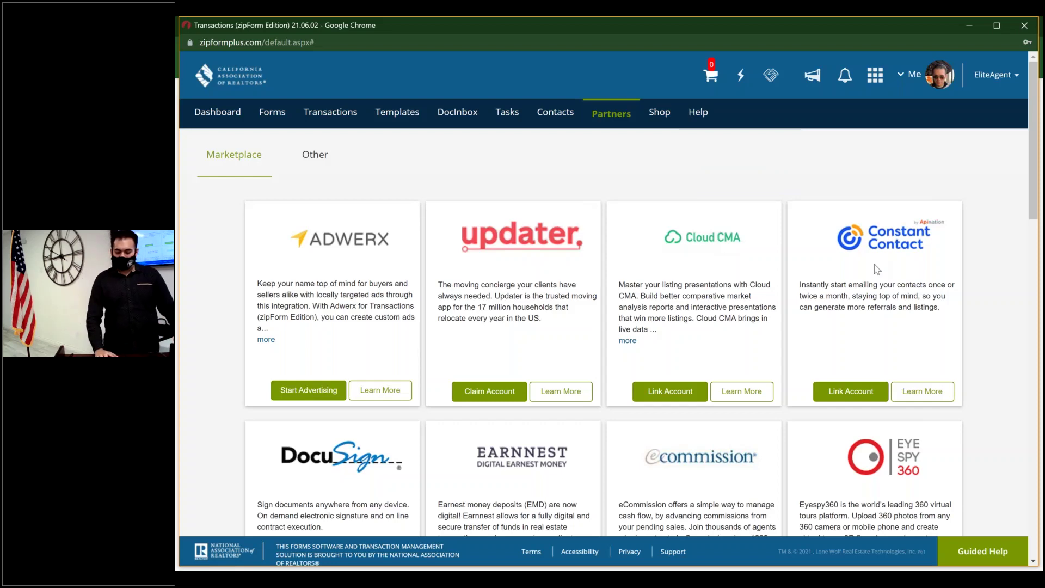
# - Open and close the Guided Help panel, then return to the Tasks page
pyautogui.click(996, 555)
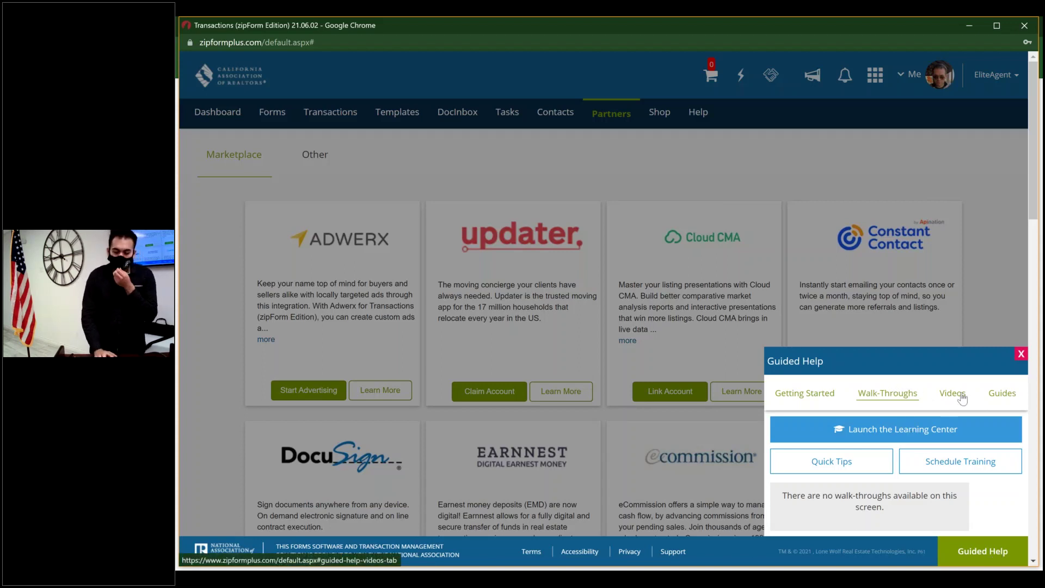
pyautogui.click(1020, 355)
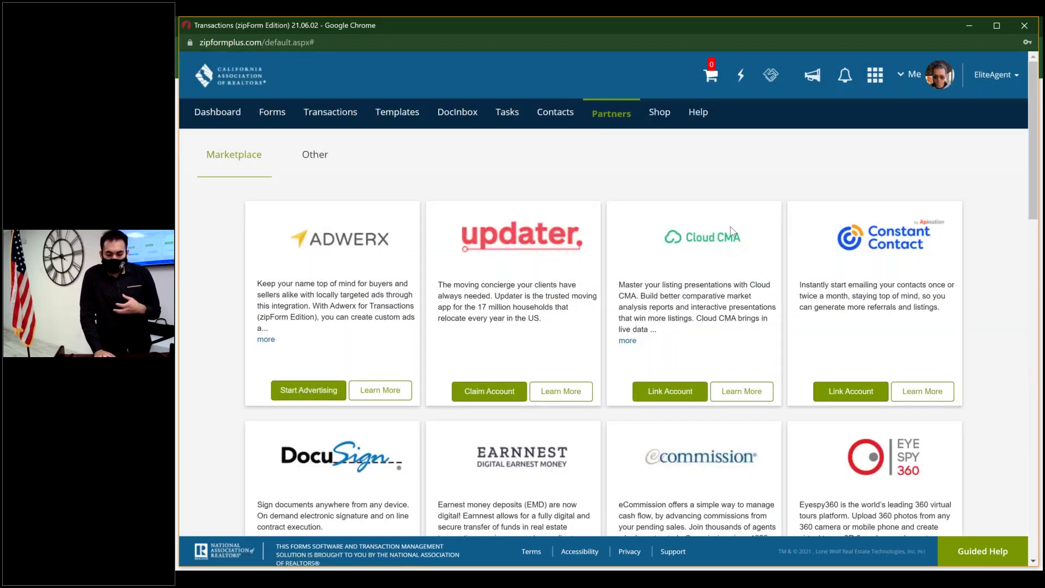
pyautogui.click(495, 118)
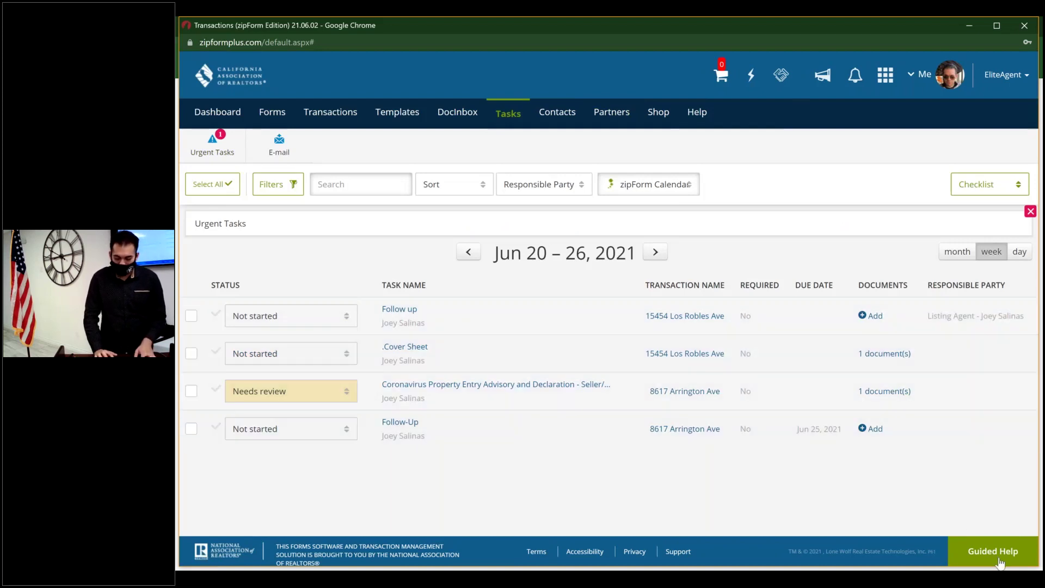
pyautogui.click(999, 561)
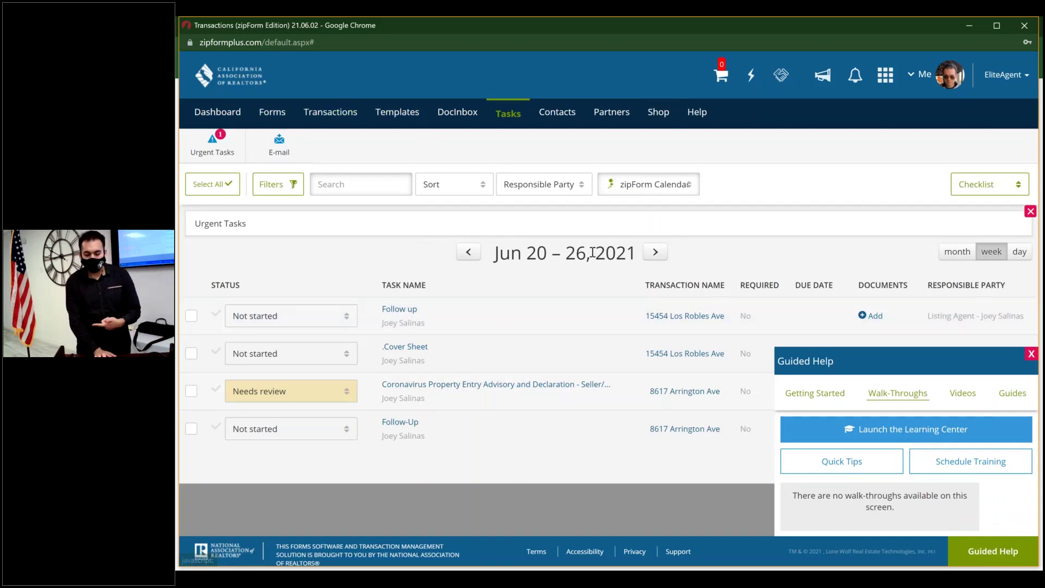
pyautogui.click(1031, 354)
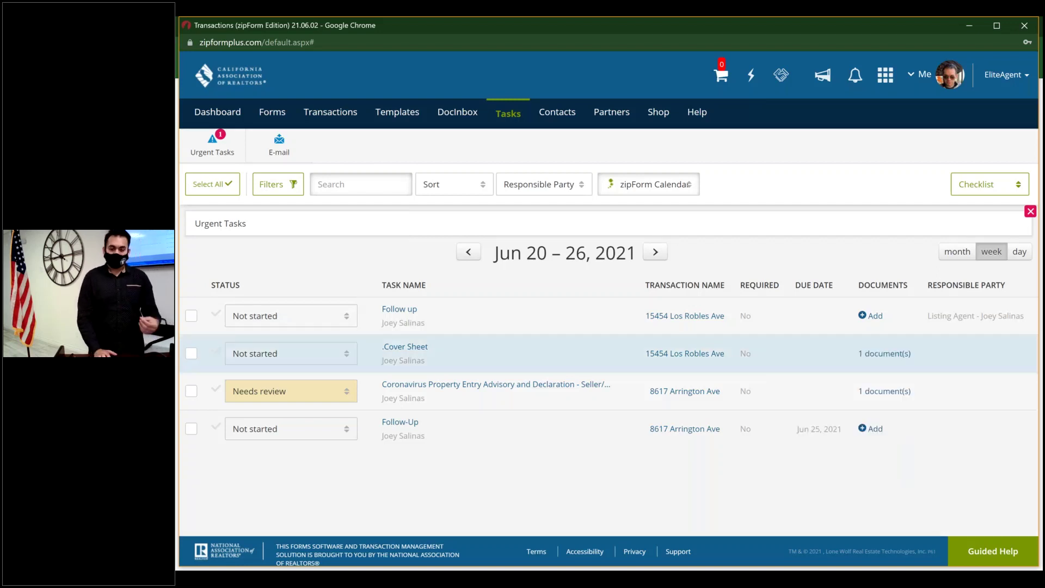